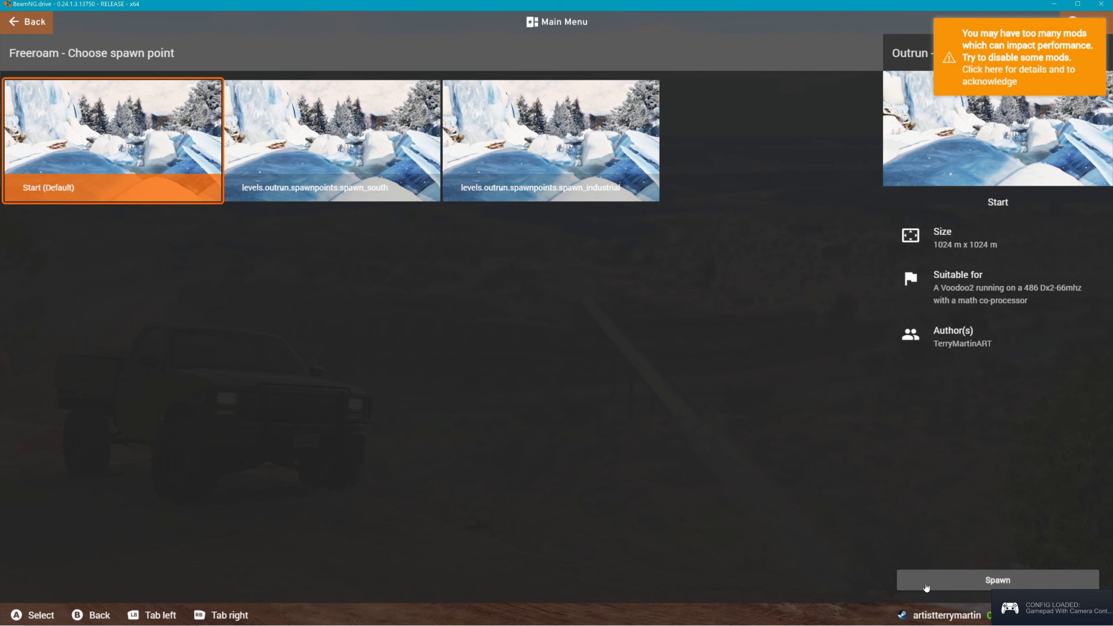
- Spawn at the Outrun level's default start point, fly the free camera to the open snowfield and open the world editor
{"action": "left_click", "coordinate": [926, 585]}
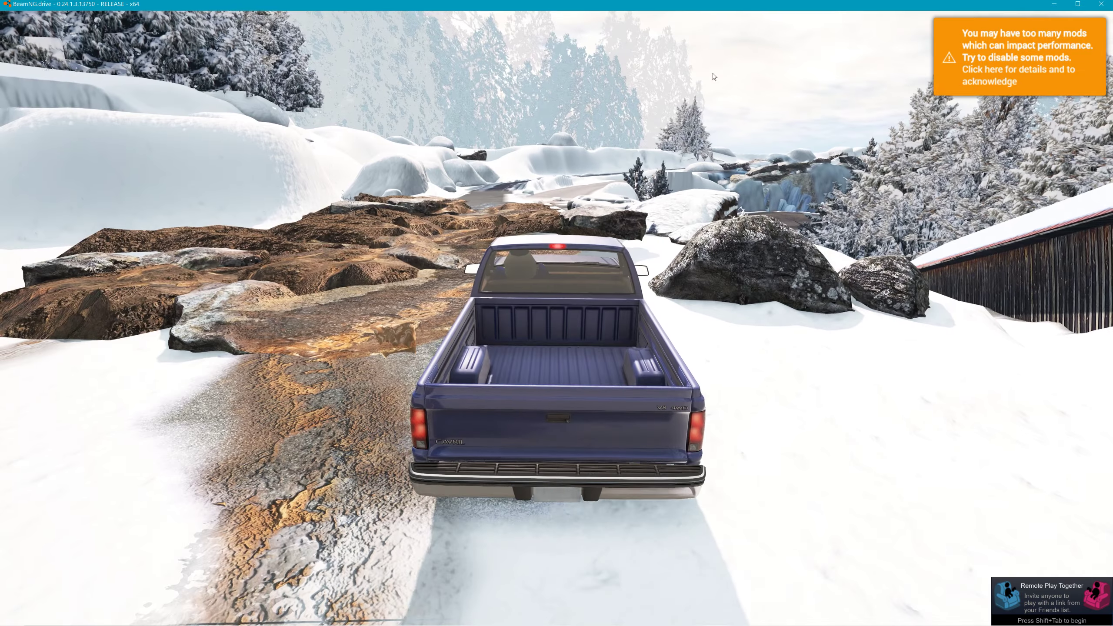
{"action": "key", "text": "shift+c"}
{"action": "key", "text": "w"}
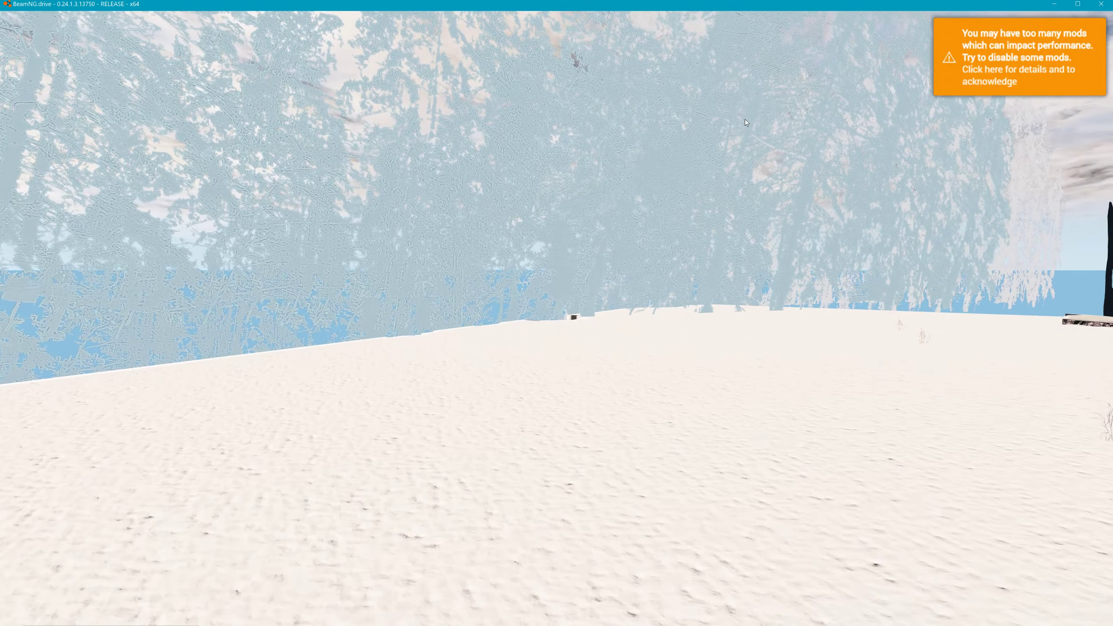
{"action": "key", "text": "F11"}
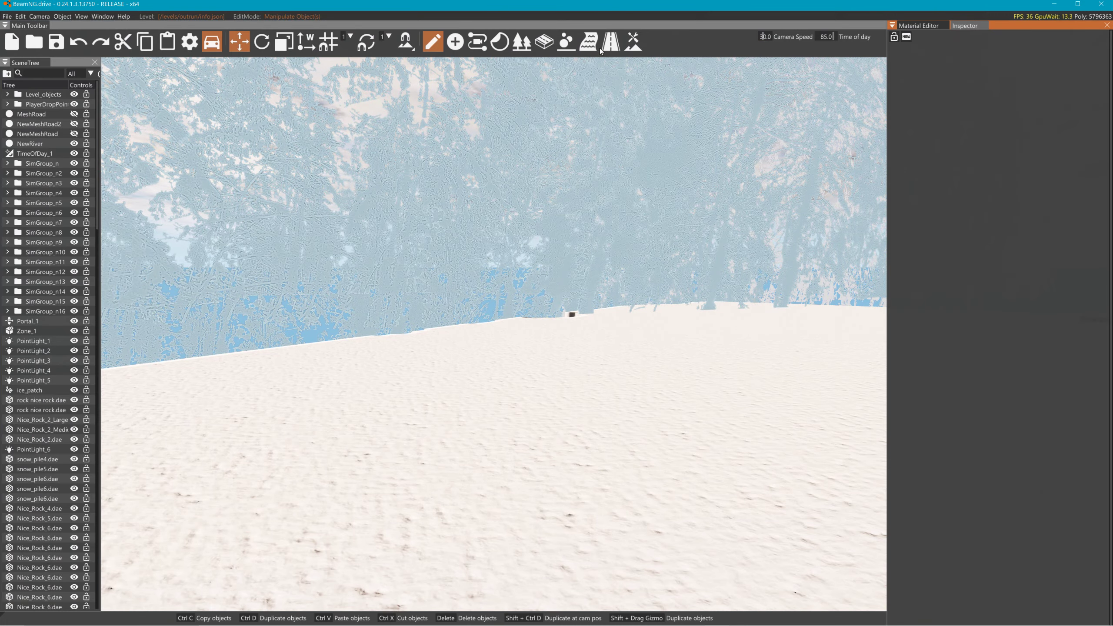
- Create a decal road about 25 m long across the snowfield and assign it the ice_patch material
{"action": "left_click", "coordinate": [611, 42]}
{"action": "left_click", "coordinate": [272, 489], "text": "alt"}
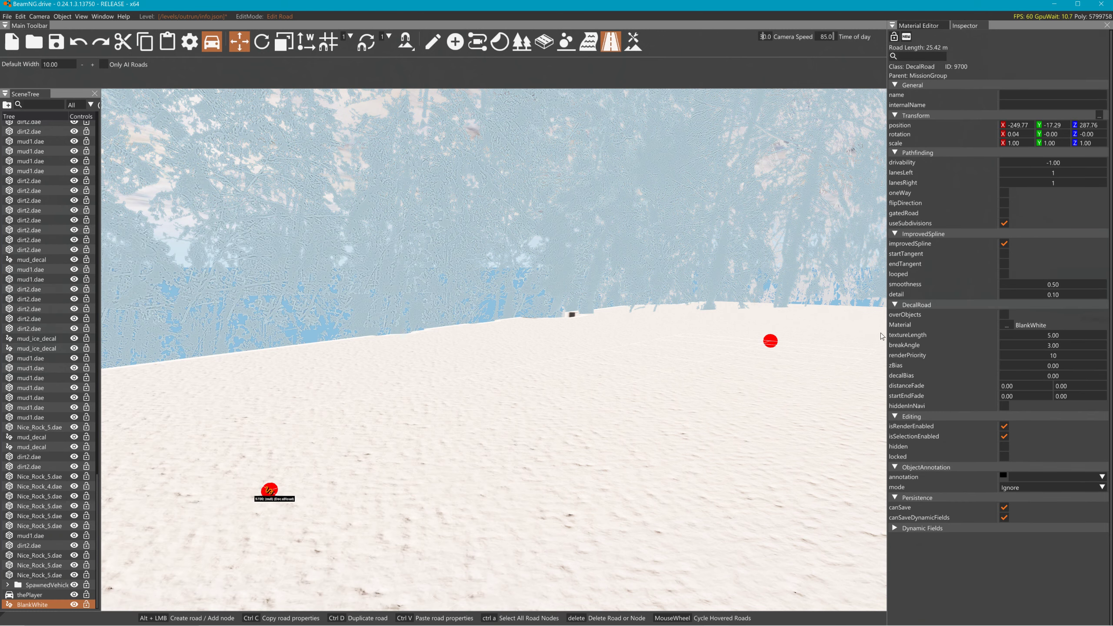
{"action": "left_click", "coordinate": [1009, 328]}
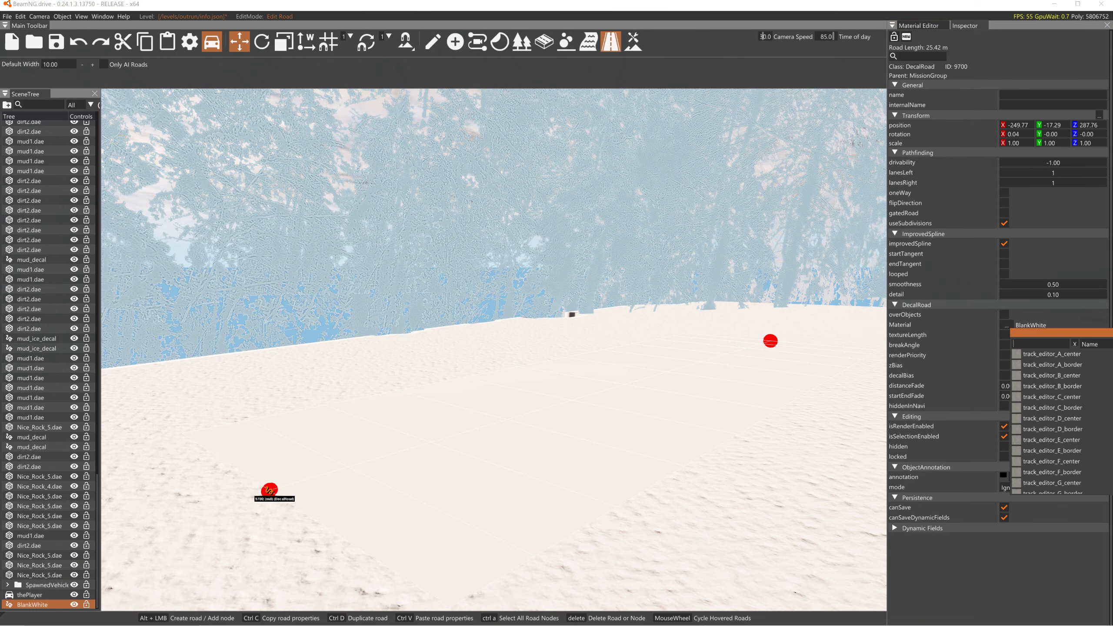
{"action": "type", "text": "ice"}
{"action": "left_click", "coordinate": [1047, 355]}
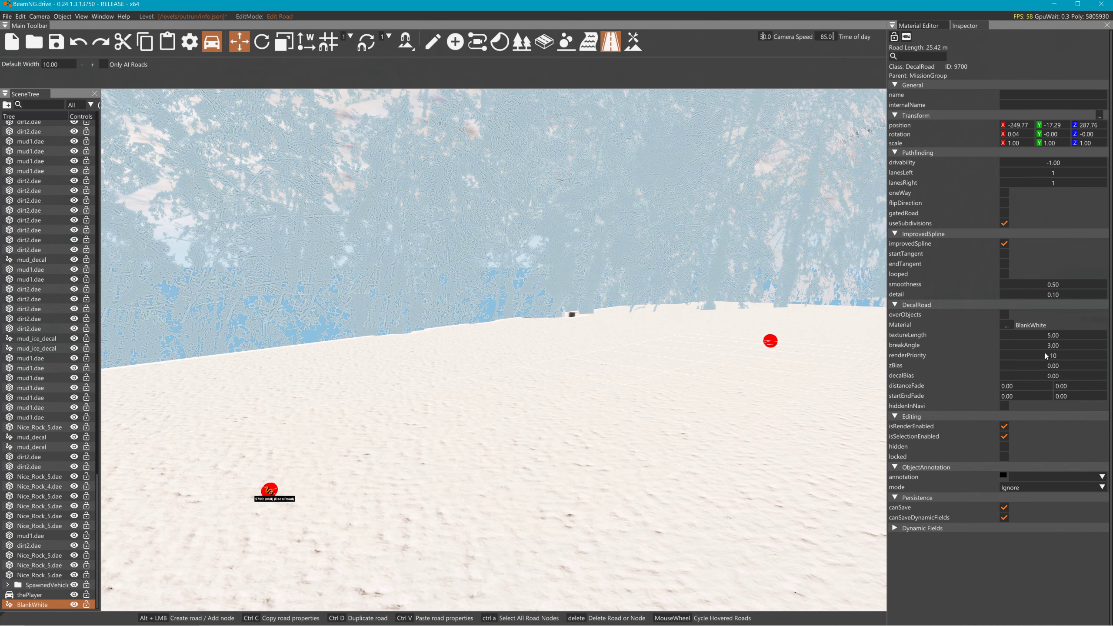
{"action": "right_click_drag", "start_coordinate": [668, 465], "coordinate": [679, 509]}
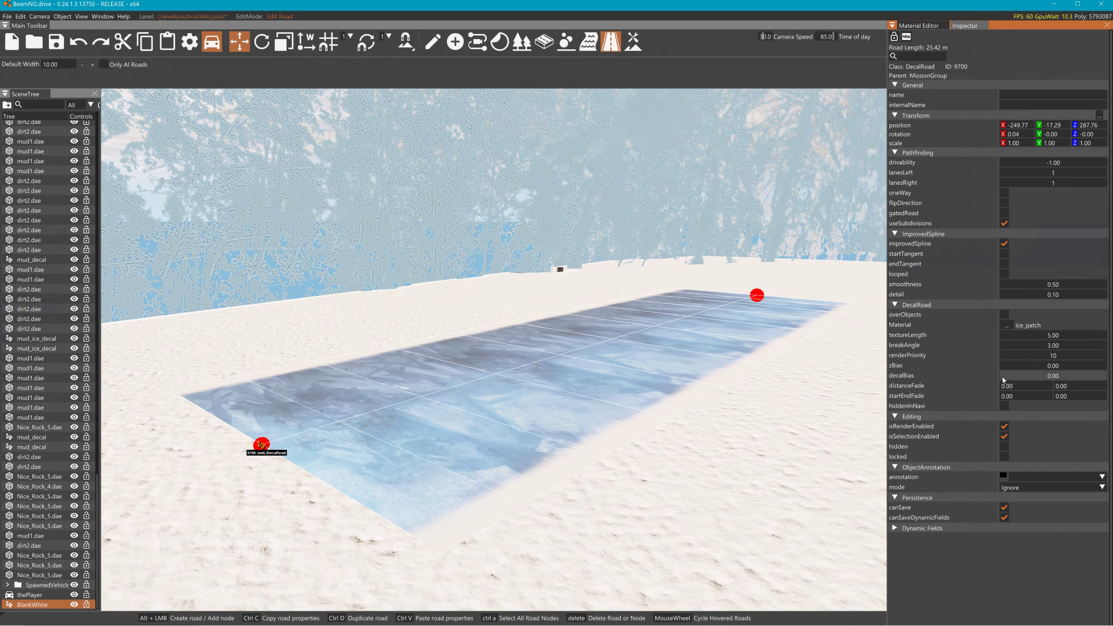
- Set the ice decal road's texture length to 10
{"action": "double_click", "coordinate": [1058, 335]}
{"action": "type", "text": "1"}
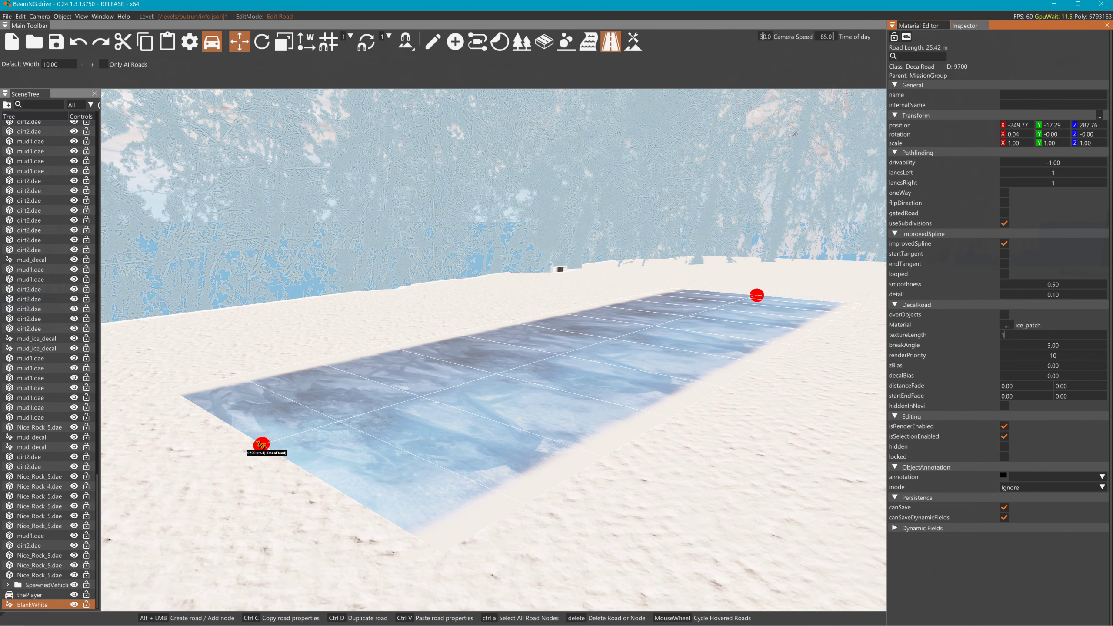
{"action": "type", "text": "0"}
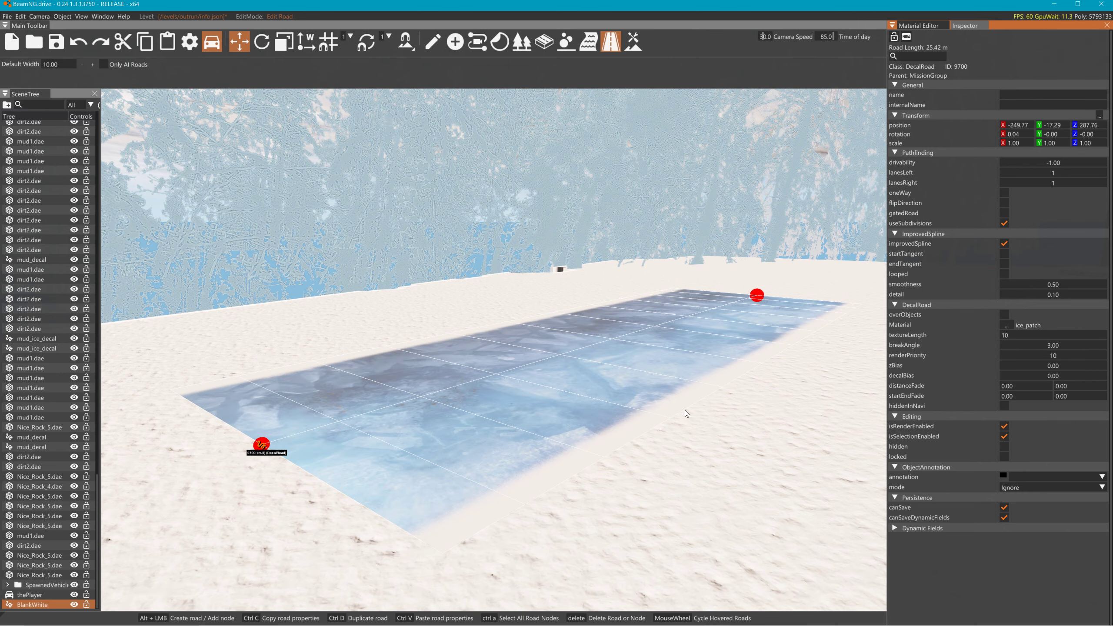
{"action": "left_click", "coordinate": [729, 426]}
{"action": "key", "text": "w"}
{"action": "right_click_drag", "start_coordinate": [730, 427], "coordinate": [672, 416]}
{"action": "right_click_drag", "start_coordinate": [622, 451], "coordinate": [620, 448]}
{"action": "key", "text": "s"}
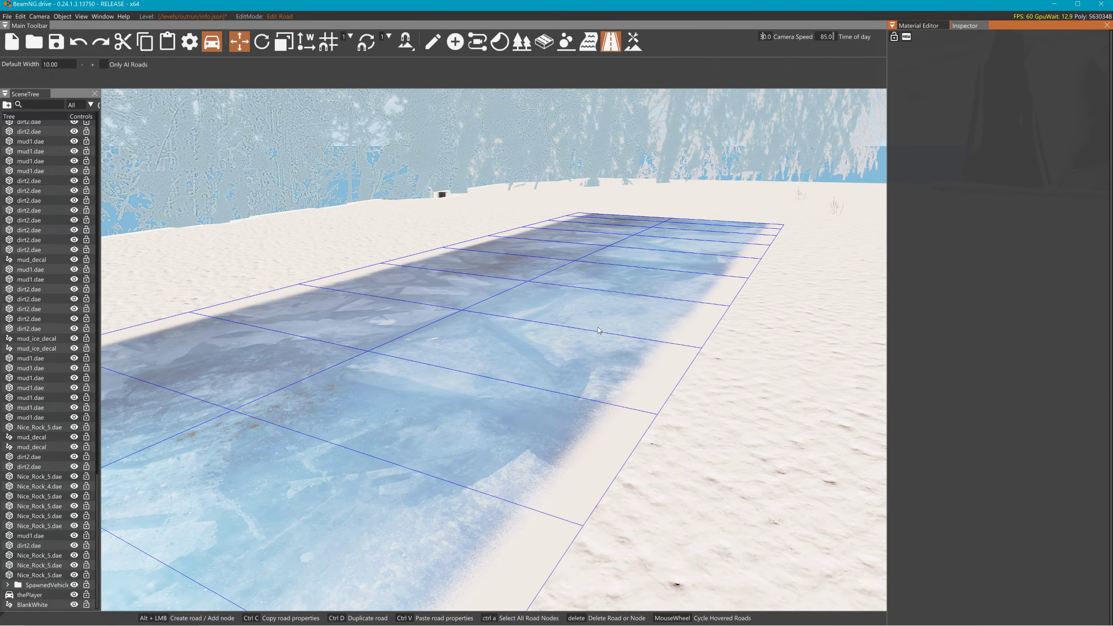
- Enable Alpha Clip on the ice_patch material and raise its color alpha to 236
{"action": "left_click", "coordinate": [933, 25]}
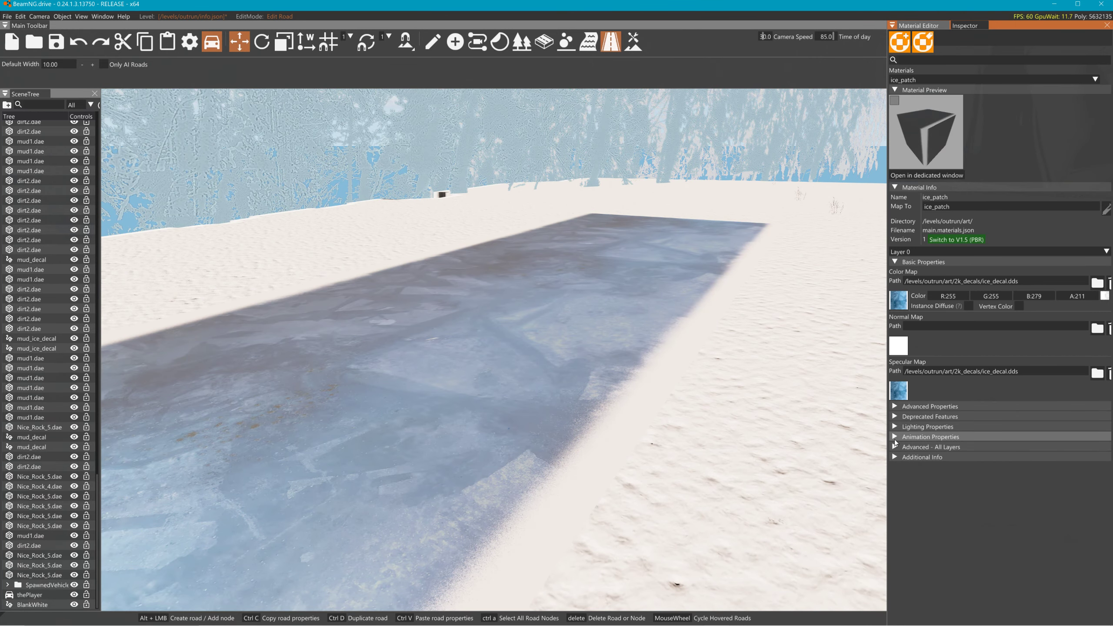
{"action": "left_click", "coordinate": [931, 447]}
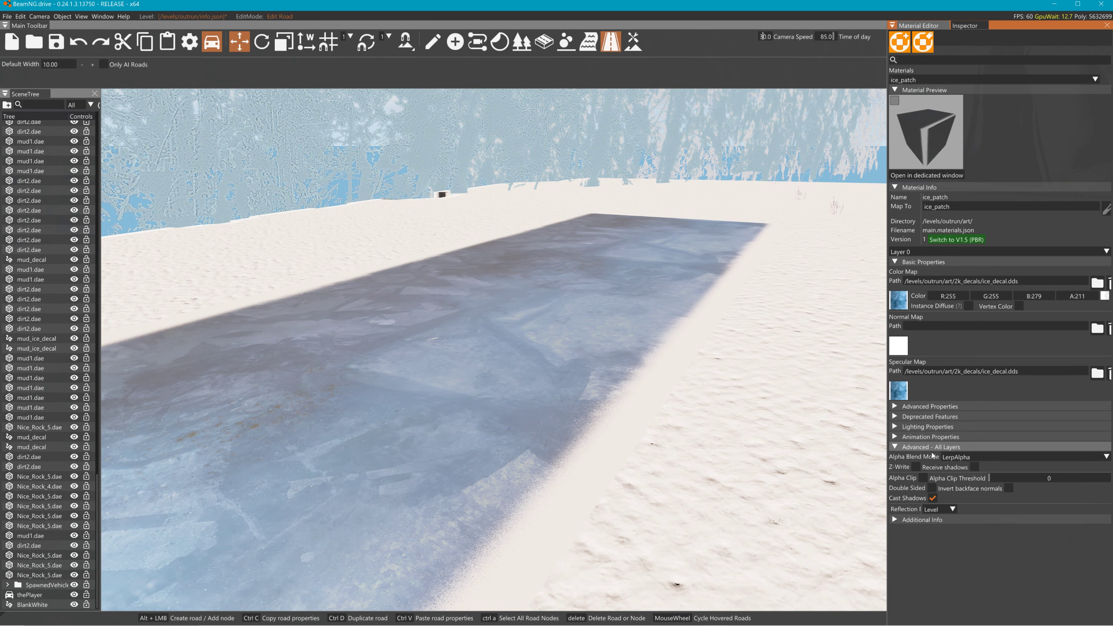
{"action": "left_click", "coordinate": [924, 478]}
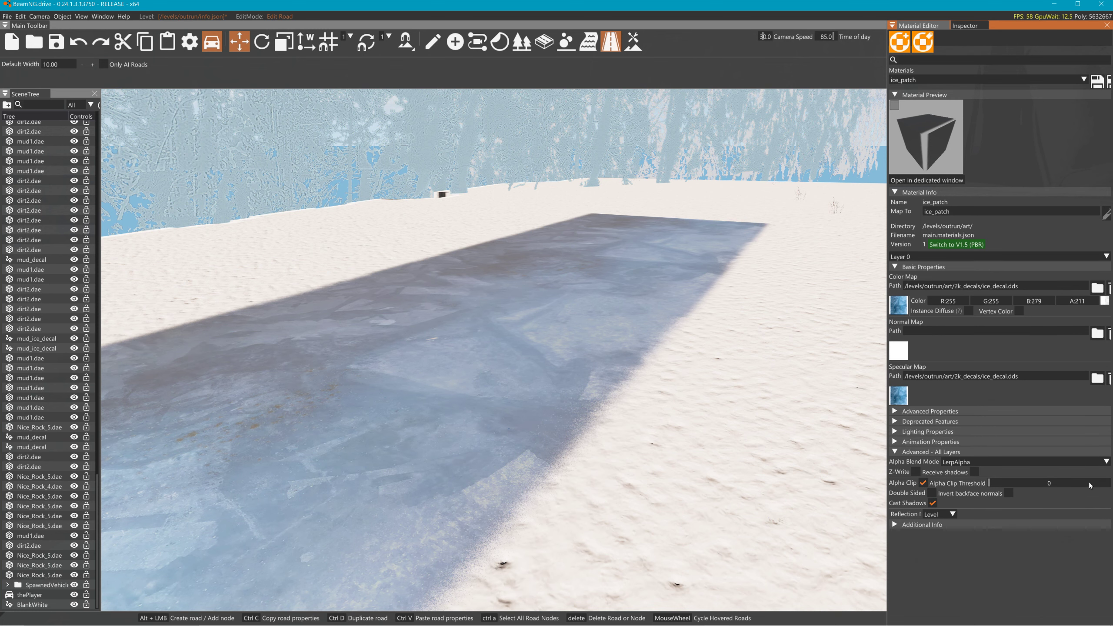
{"action": "left_click_drag", "start_coordinate": [1015, 487], "coordinate": [984, 483]}
{"action": "mouse_move", "coordinate": [1084, 307]}
{"action": "left_mouse_down"}
{"action": "mouse_move", "coordinate": [1096, 307]}
{"action": "mouse_move", "coordinate": [1069, 307]}
{"action": "mouse_move", "coordinate": [1106, 292]}
{"action": "mouse_move", "coordinate": [1080, 299]}
{"action": "mouse_move", "coordinate": [1090, 299]}
{"action": "left_mouse_up"}
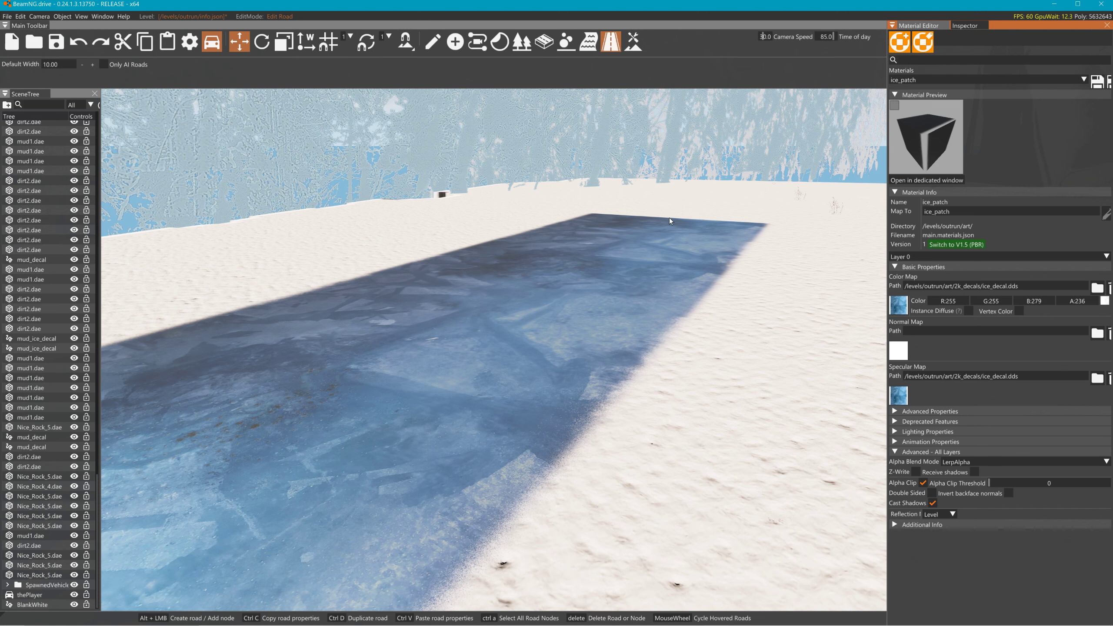
{"action": "key", "text": "s"}
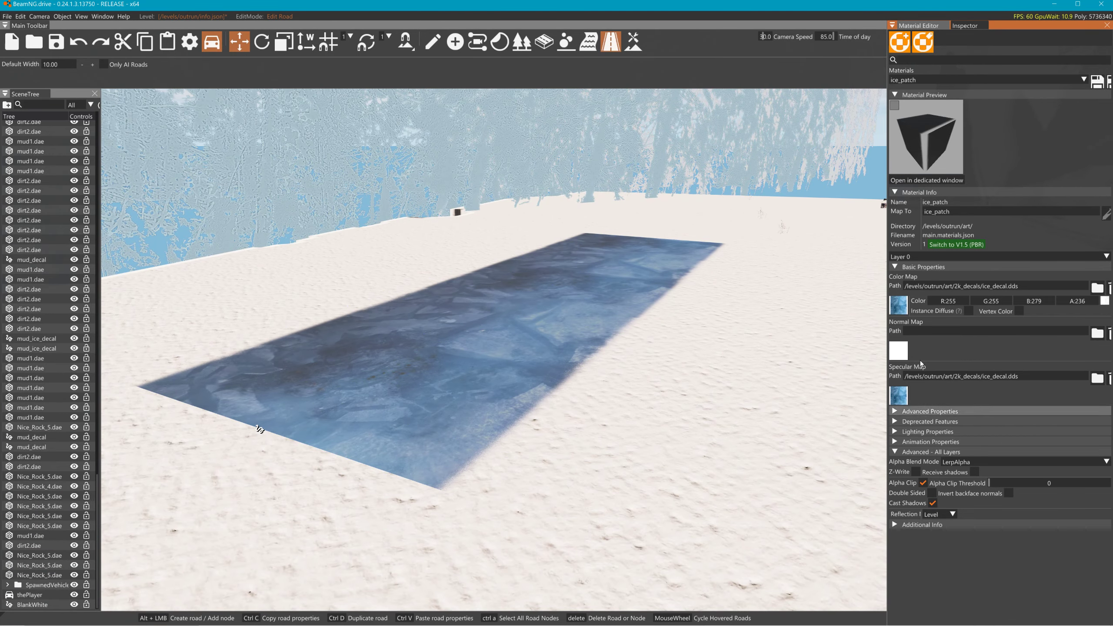
- Set the ice decal road's start and end fade to 5 each
{"action": "left_click", "coordinate": [634, 292]}
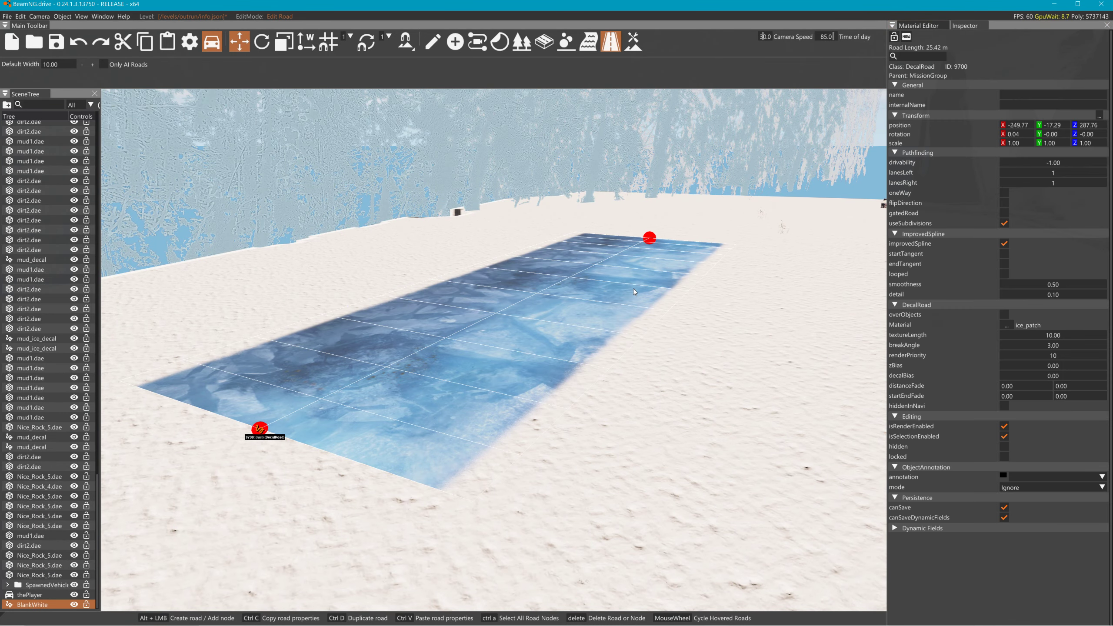
{"action": "left_click", "coordinate": [1021, 396]}
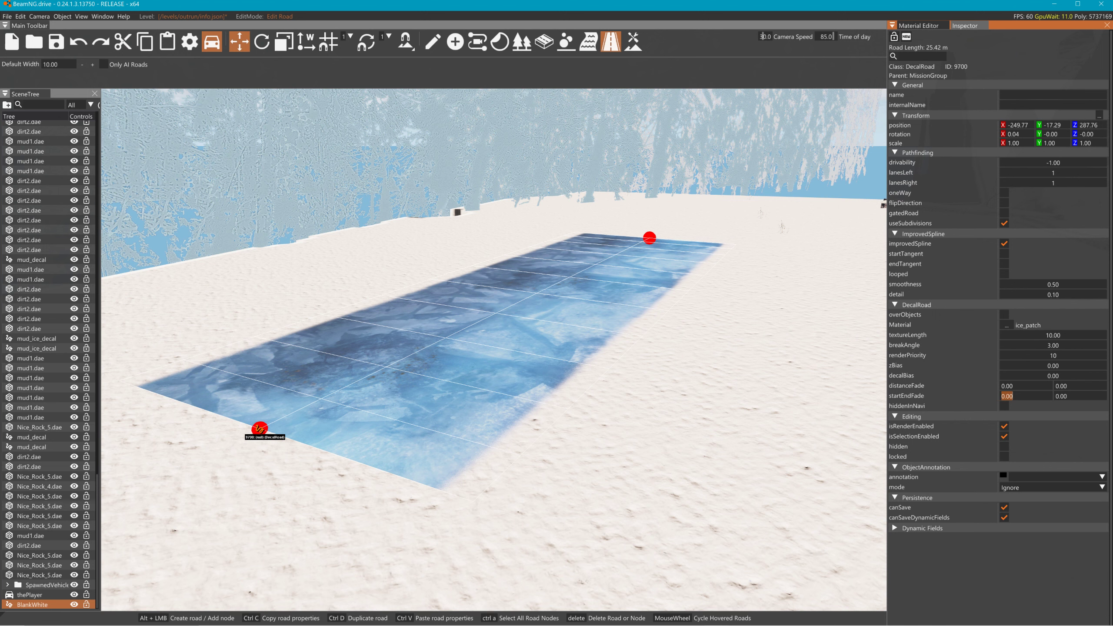
{"action": "type", "text": "5"}
{"action": "key", "text": "Tab"}
{"action": "type", "text": "5"}
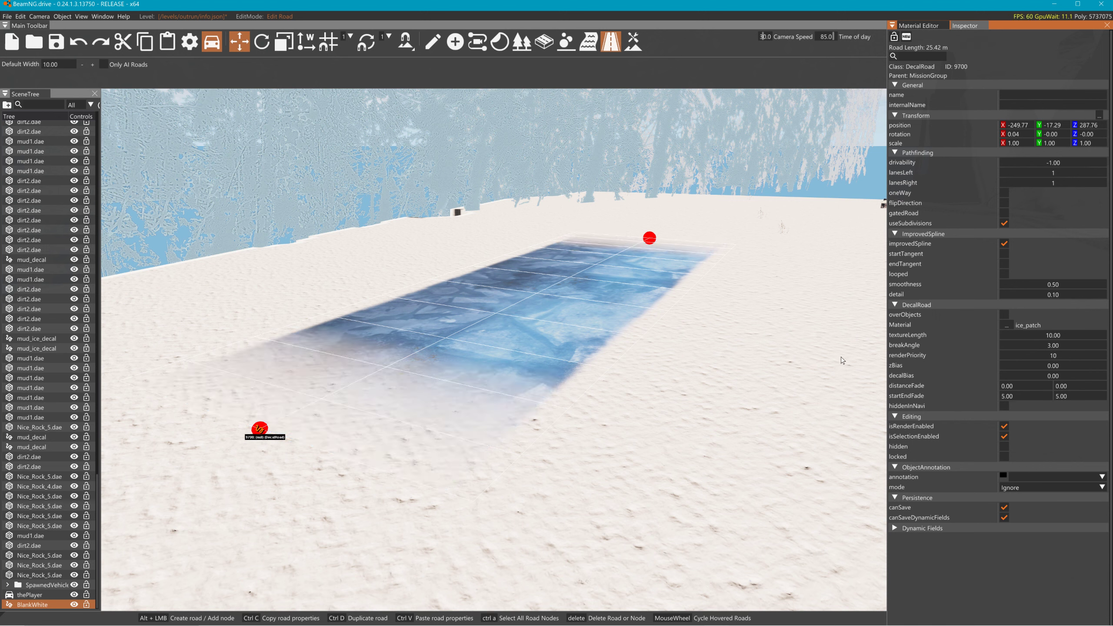
- Move both end nodes of the ice road to stretch it to about 39 m, and set the start fade to 10
{"action": "left_click_drag", "start_coordinate": [650, 239], "coordinate": [691, 215]}
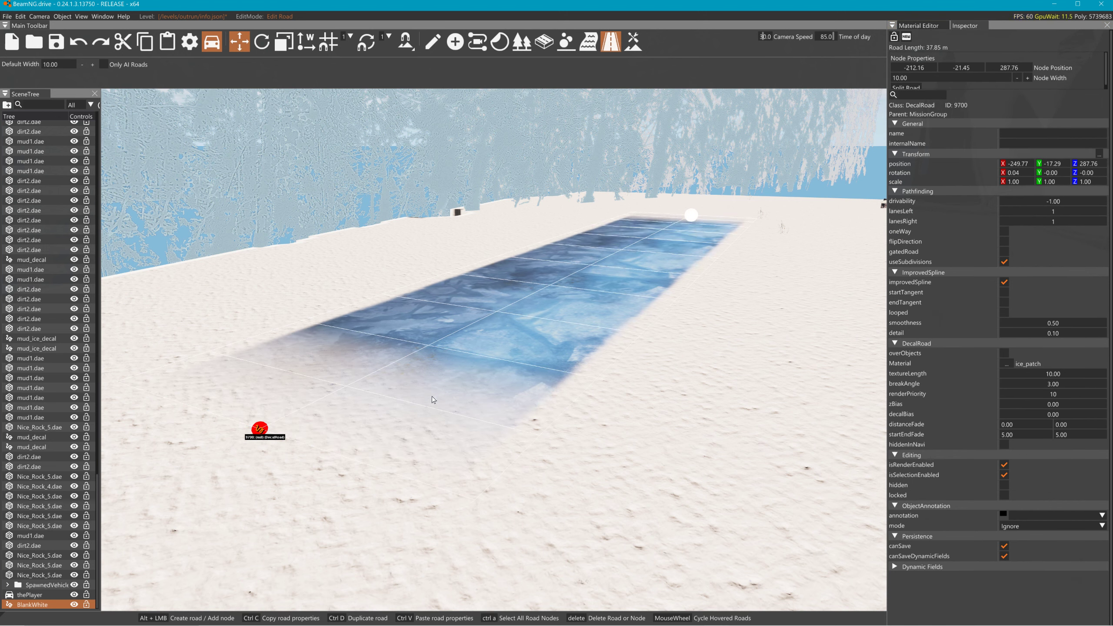
{"action": "left_click_drag", "start_coordinate": [250, 425], "coordinate": [206, 475]}
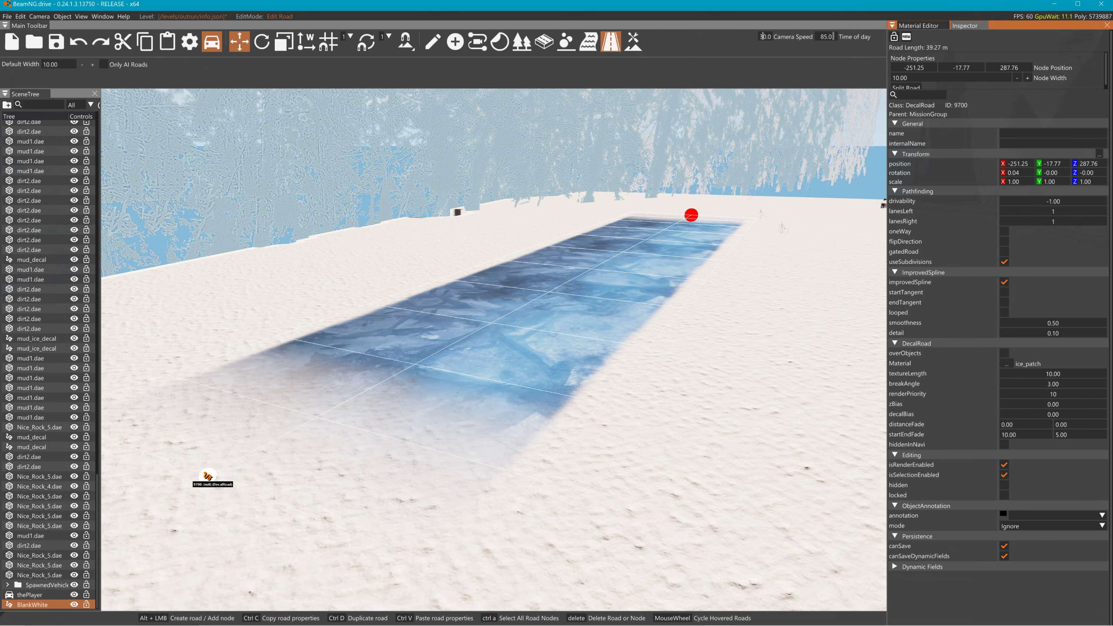
{"action": "left_click_drag", "start_coordinate": [235, 484], "coordinate": [319, 521]}
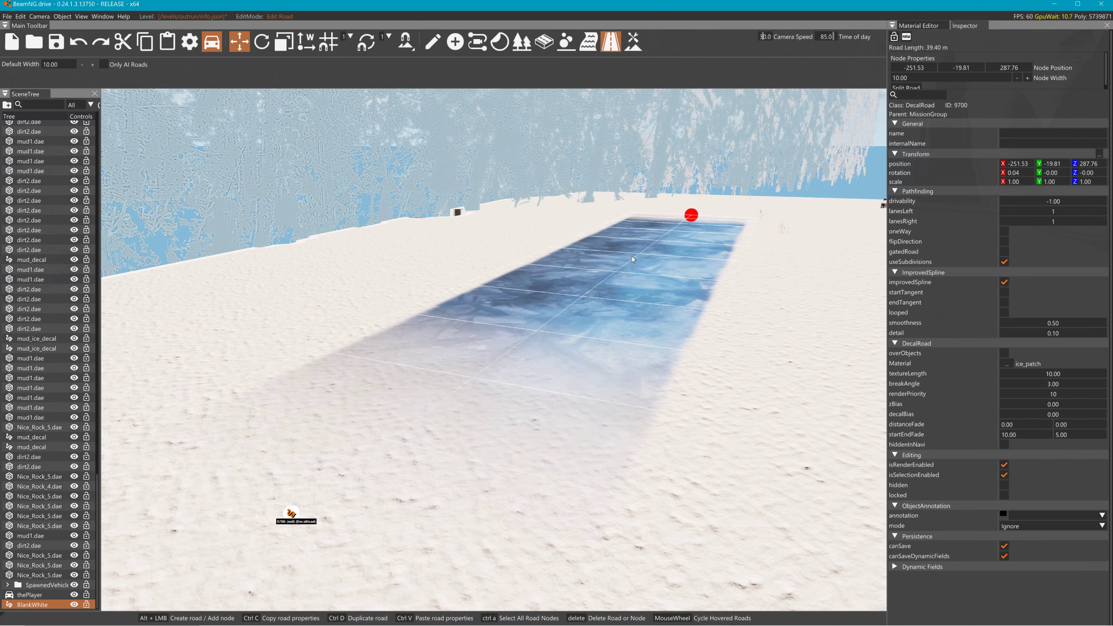
- Set the ice road's end fade to 10 and move its far node outward, making the road about 46 m long
{"action": "left_click", "coordinate": [691, 216]}
{"action": "left_click", "coordinate": [1095, 436]}
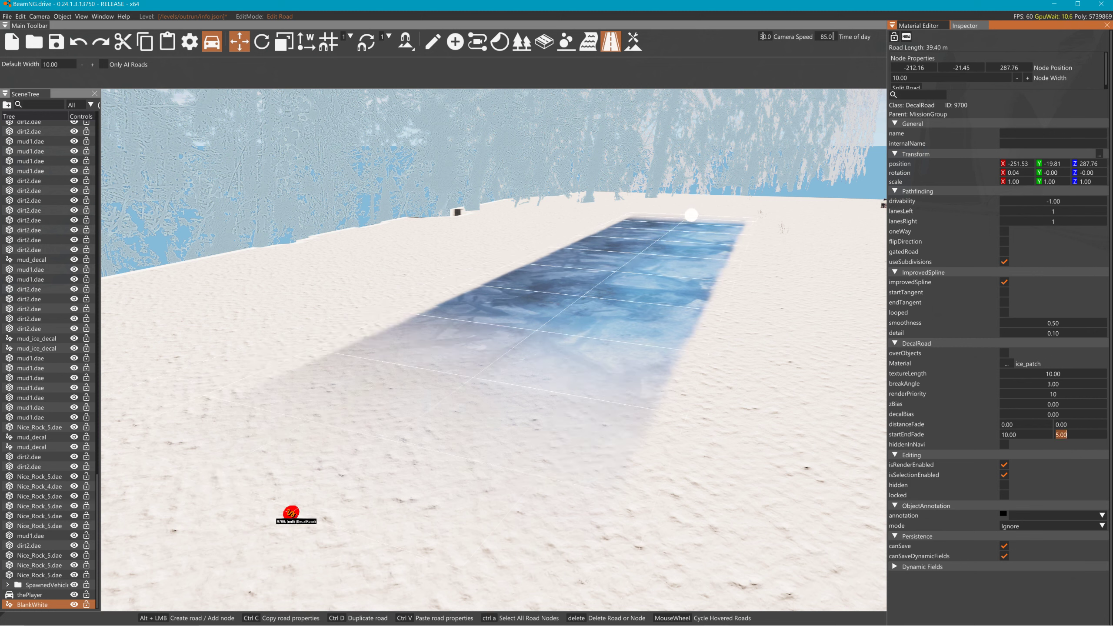
{"action": "type", "text": "10"}
{"action": "key", "text": "Return"}
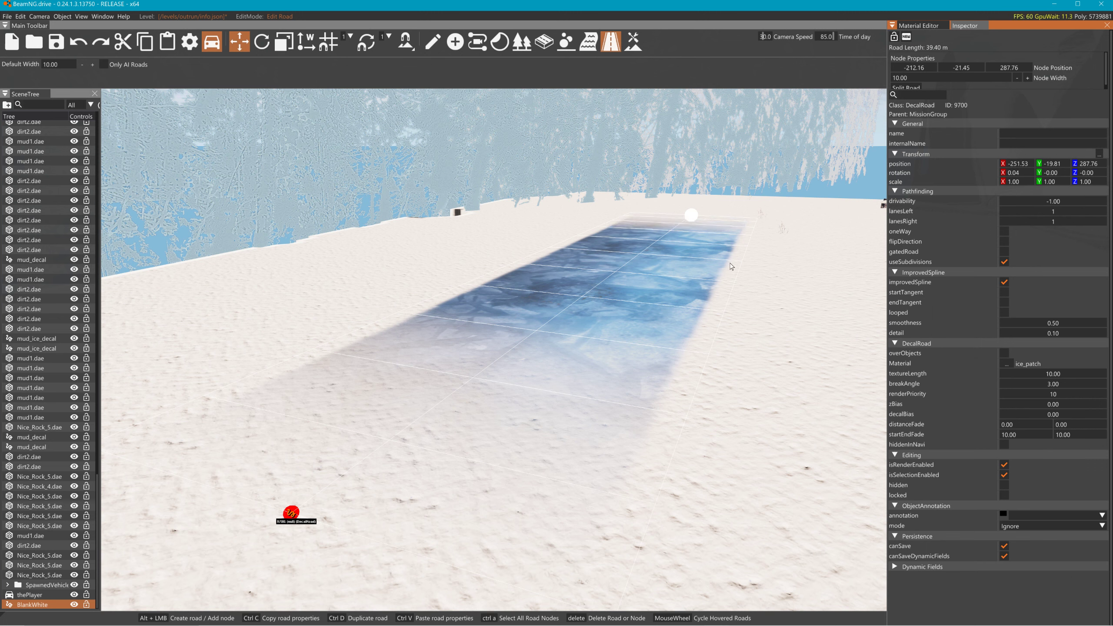
{"action": "left_click_drag", "start_coordinate": [700, 222], "coordinate": [713, 223]}
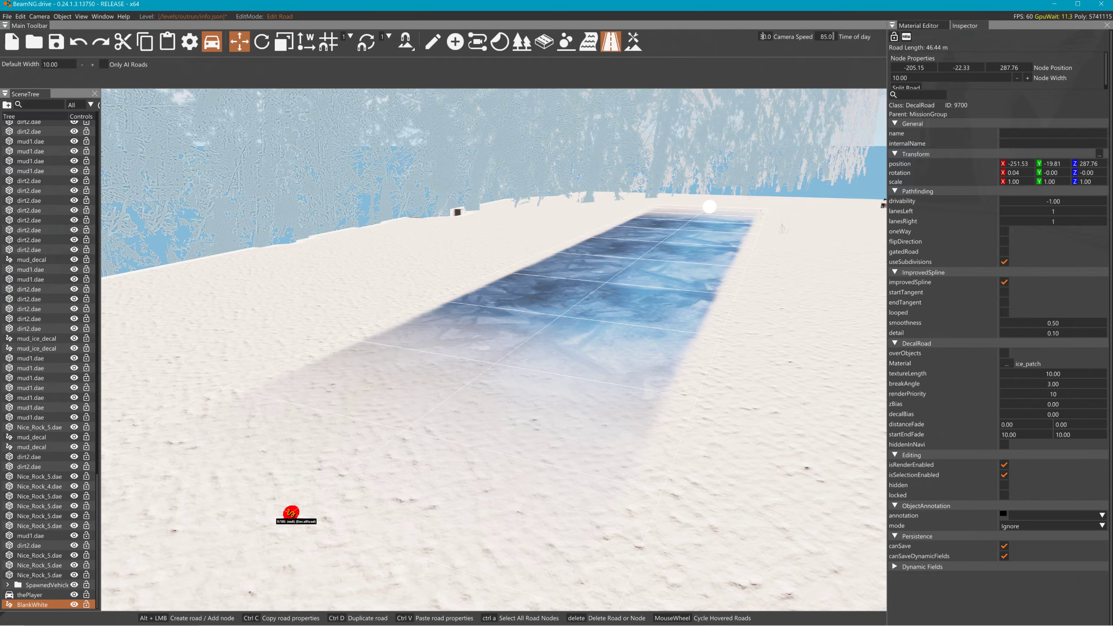
- Set both distance fade values of the ice road to 1000 and its render priority to 11
{"action": "right_click_drag", "start_coordinate": [625, 263], "coordinate": [624, 339]}
{"action": "key", "text": "s"}
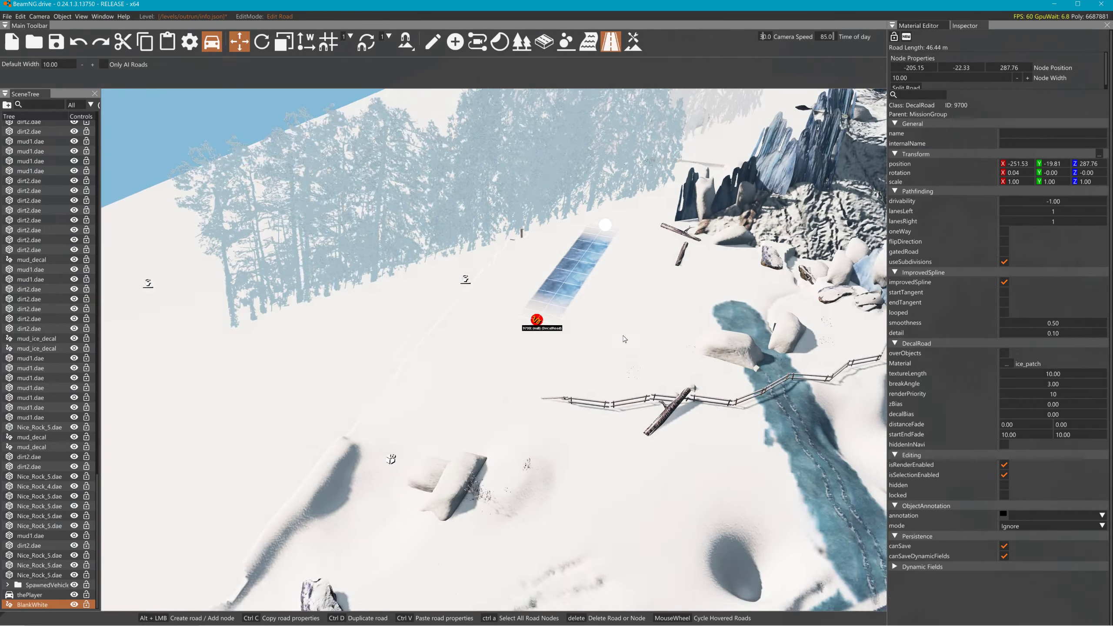
{"action": "key", "text": "s"}
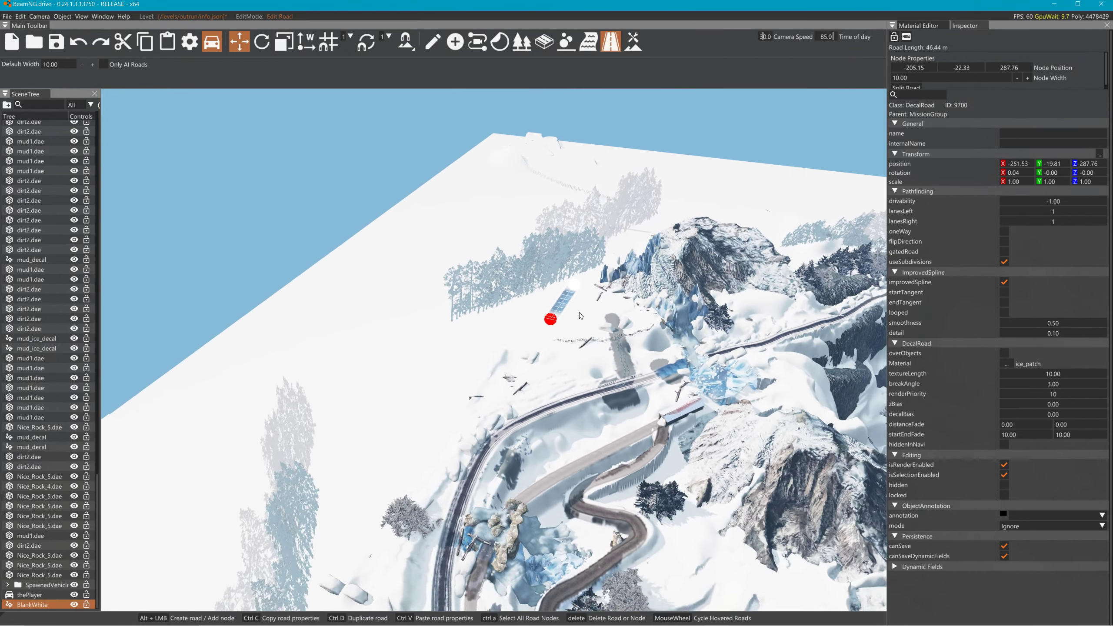
{"action": "key", "text": "s"}
{"action": "double_click", "coordinate": [1008, 425]}
{"action": "type", "text": "100"}
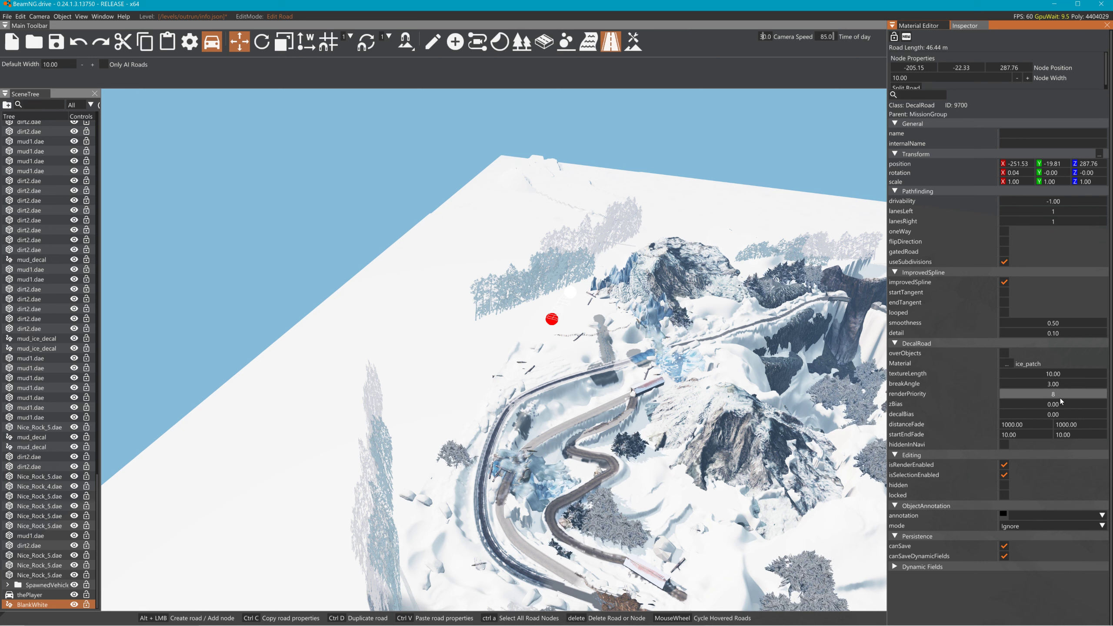
{"action": "left_click_drag", "start_coordinate": [1060, 399], "coordinate": [1069, 399]}
- Examine the ice decal road from far above the map and again from close up on the snowfield
{"action": "key", "text": "s"}
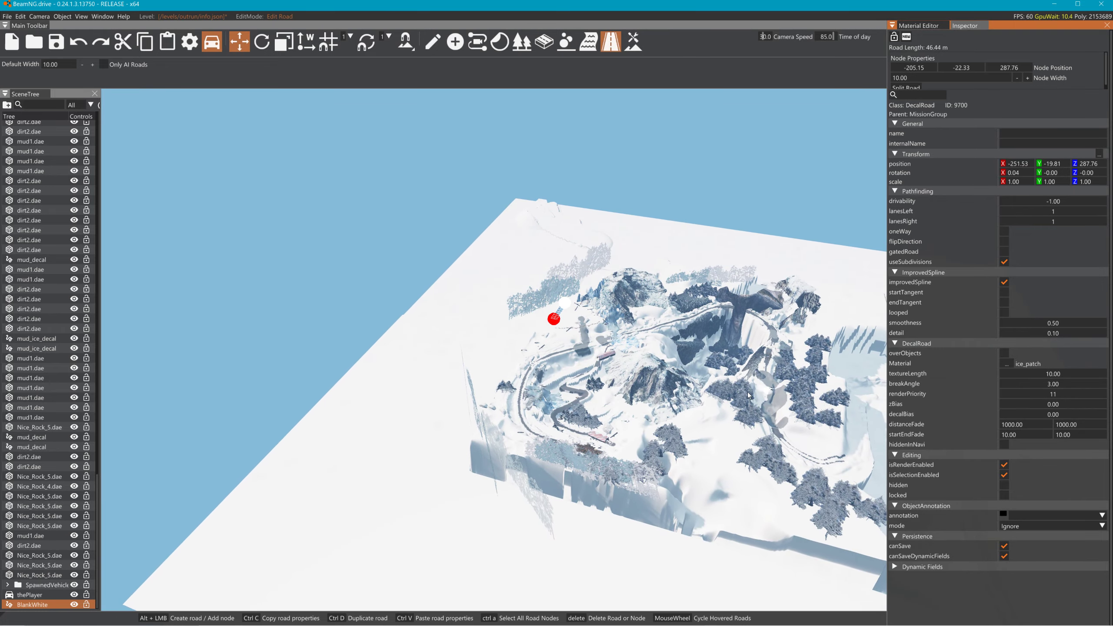
{"action": "key", "text": "w"}
{"action": "key", "text": "w"}
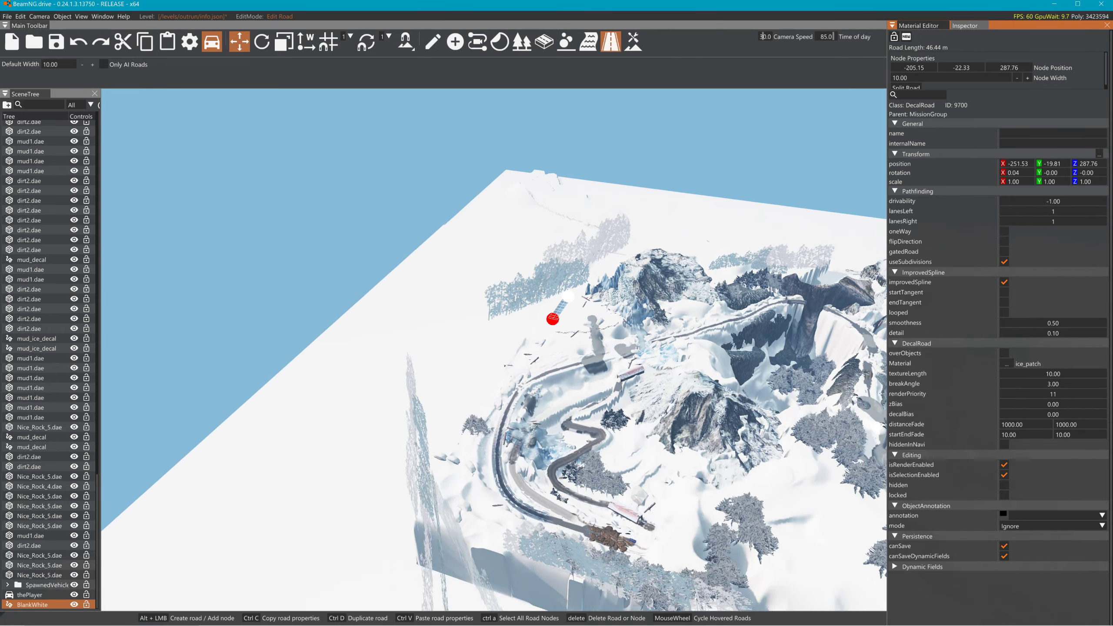
{"action": "key", "text": "w"}
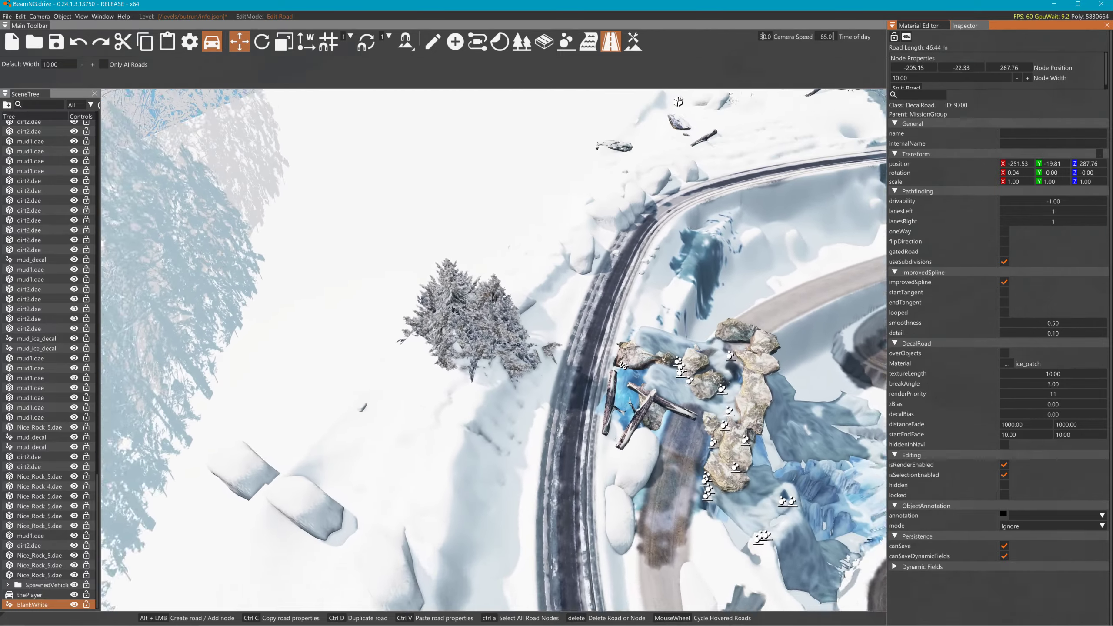
{"action": "key", "text": "w"}
{"action": "right_click_drag", "start_coordinate": [563, 325], "coordinate": [649, 228]}
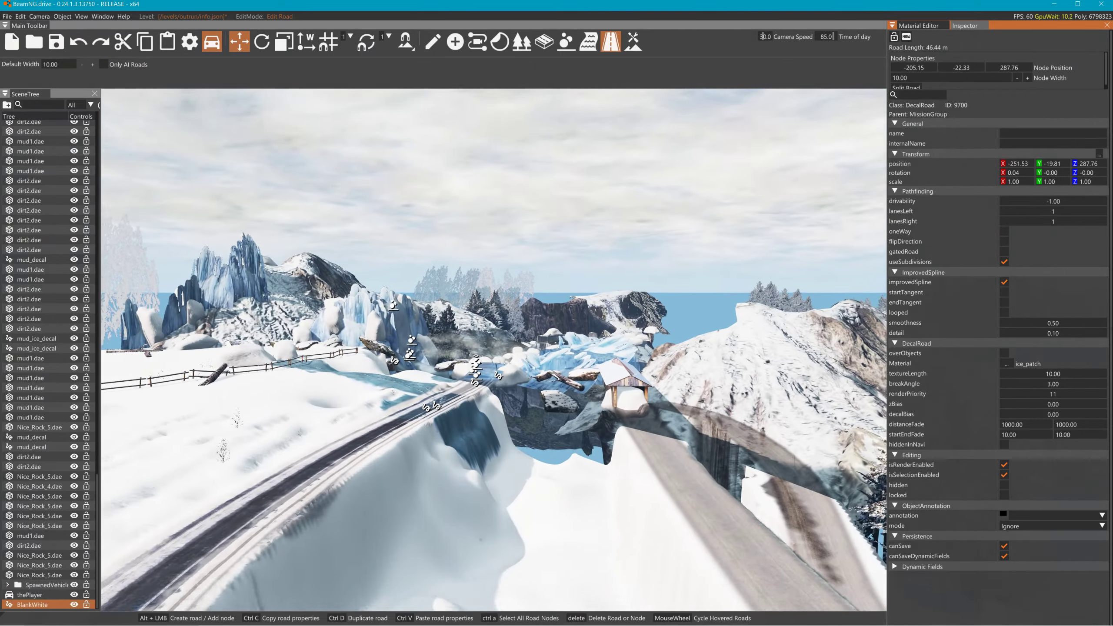
{"action": "right_click_drag", "start_coordinate": [562, 325], "coordinate": [562, 325]}
{"action": "key", "text": "w"}
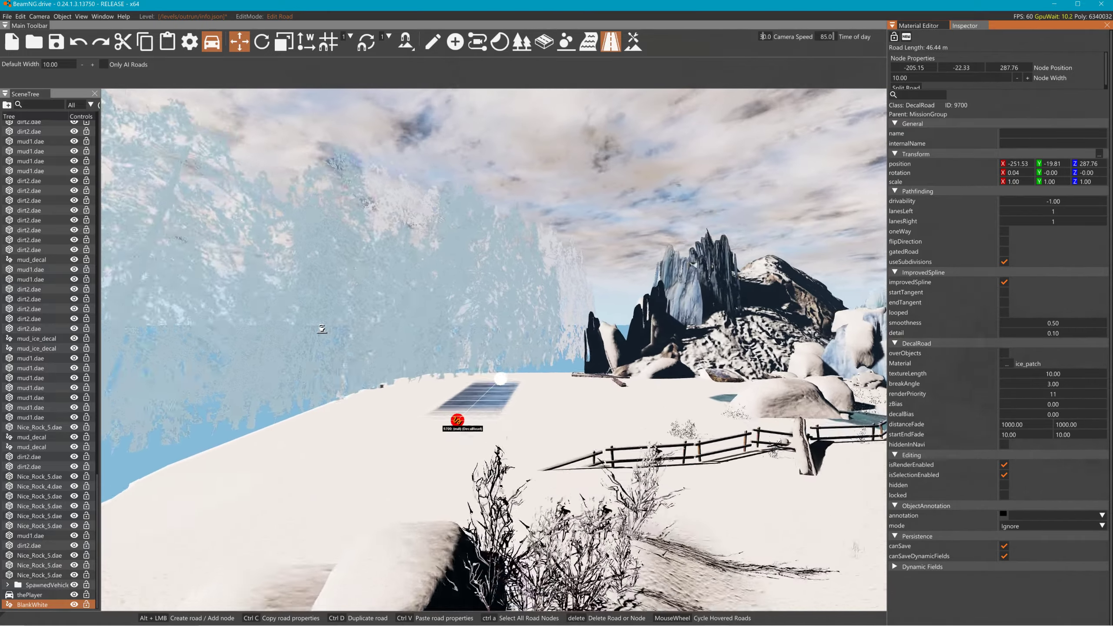
{"action": "key", "text": "w"}
{"action": "right_click_drag", "start_coordinate": [713, 331], "coordinate": [649, 350]}
{"action": "key", "text": "s"}
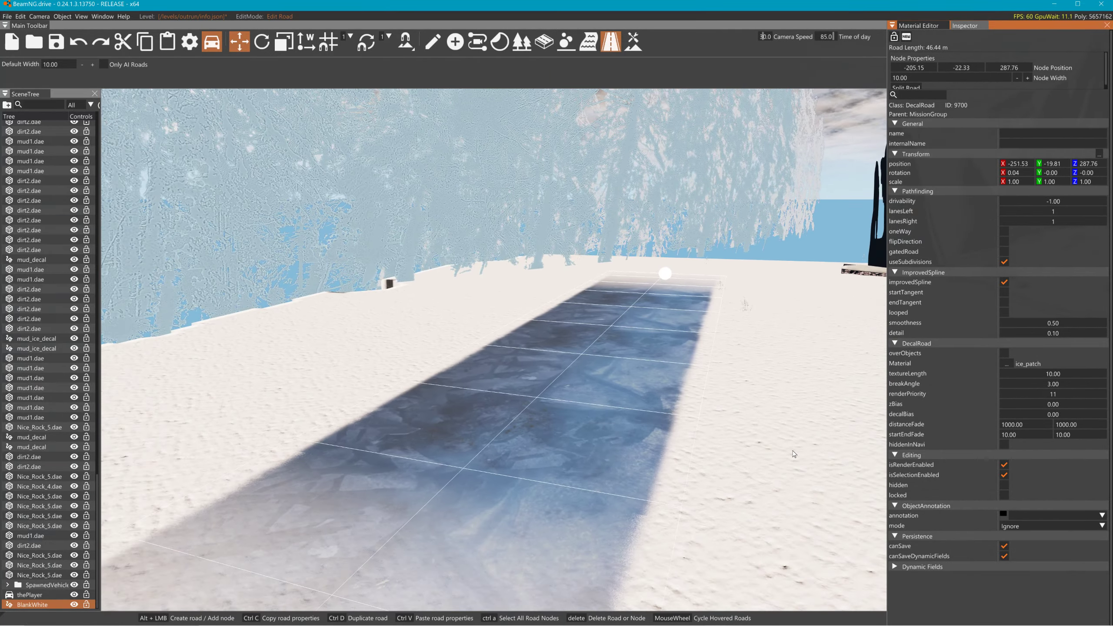
- Open the ice road's ice_patch material for editing and lower its colour alpha to 216
{"action": "left_click", "coordinate": [721, 351]}
{"action": "left_click", "coordinate": [657, 389]}
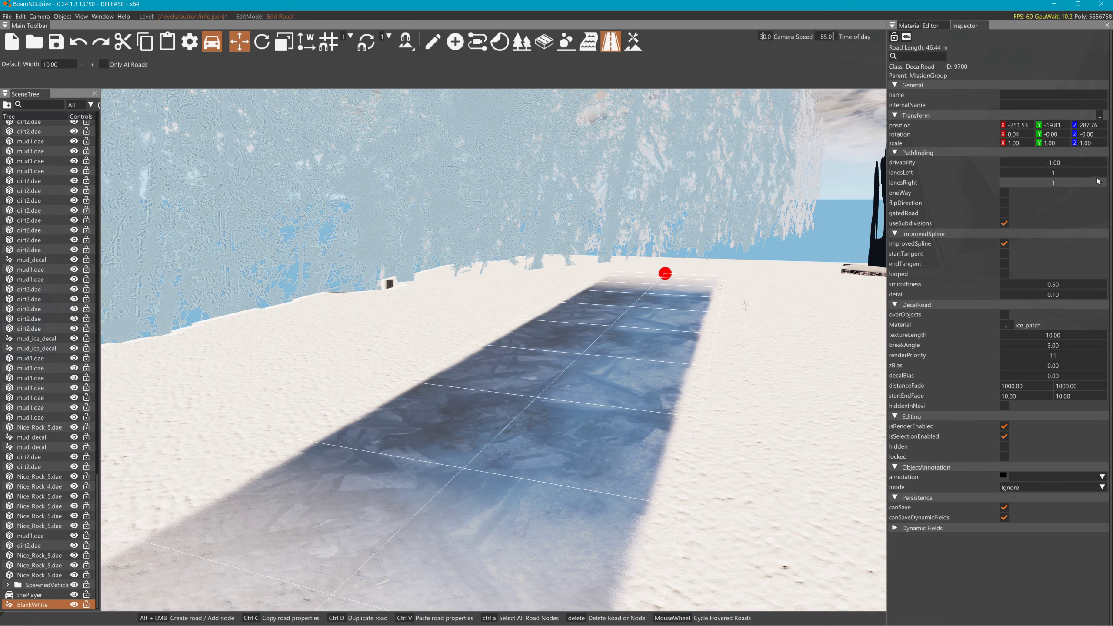
{"action": "left_click", "coordinate": [920, 25]}
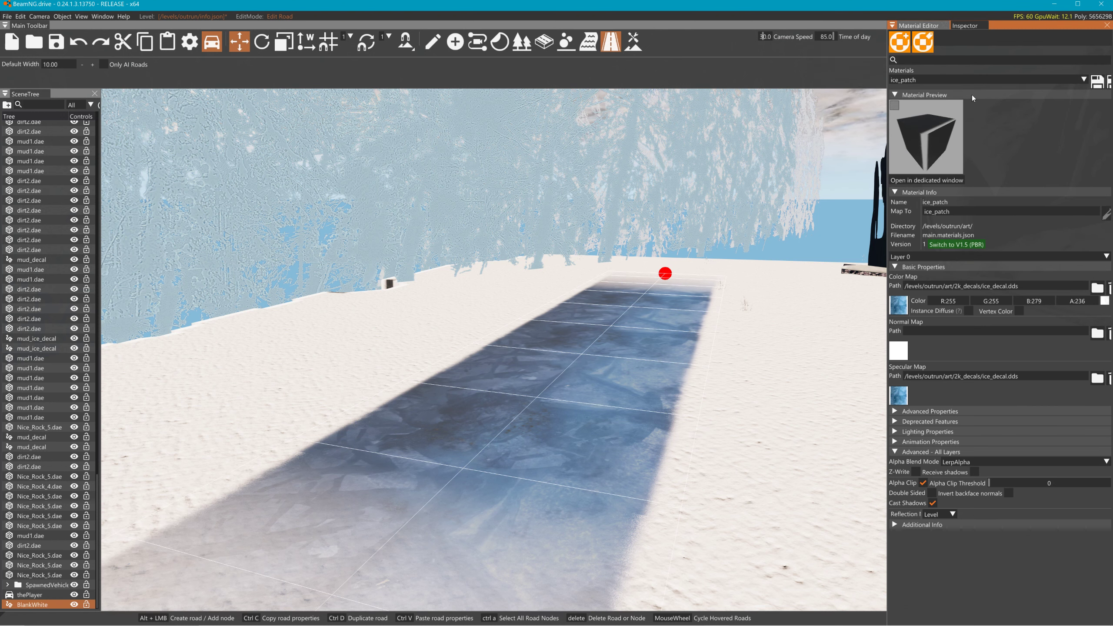
{"action": "left_click_drag", "start_coordinate": [1081, 301], "coordinate": [1075, 304]}
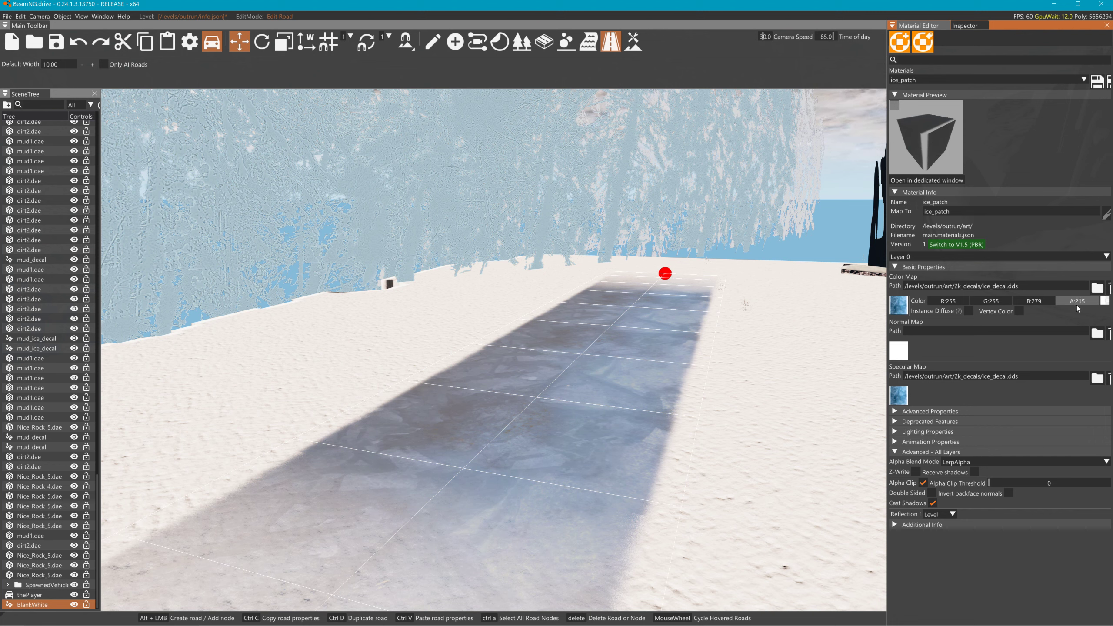
- Check the ice_decal.dds texture in the level's 2k_decals folder and the DDS compression guide compress.dds, and return to the level editor
{"action": "left_click", "coordinate": [1056, 4]}
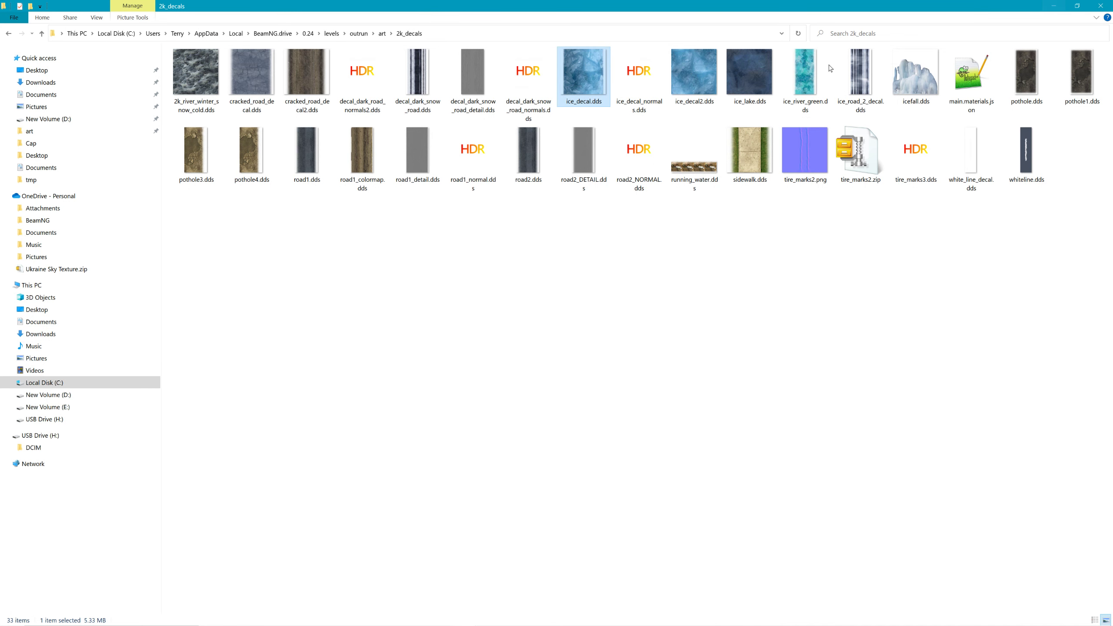
{"action": "mouse_move", "coordinate": [602, 84]}
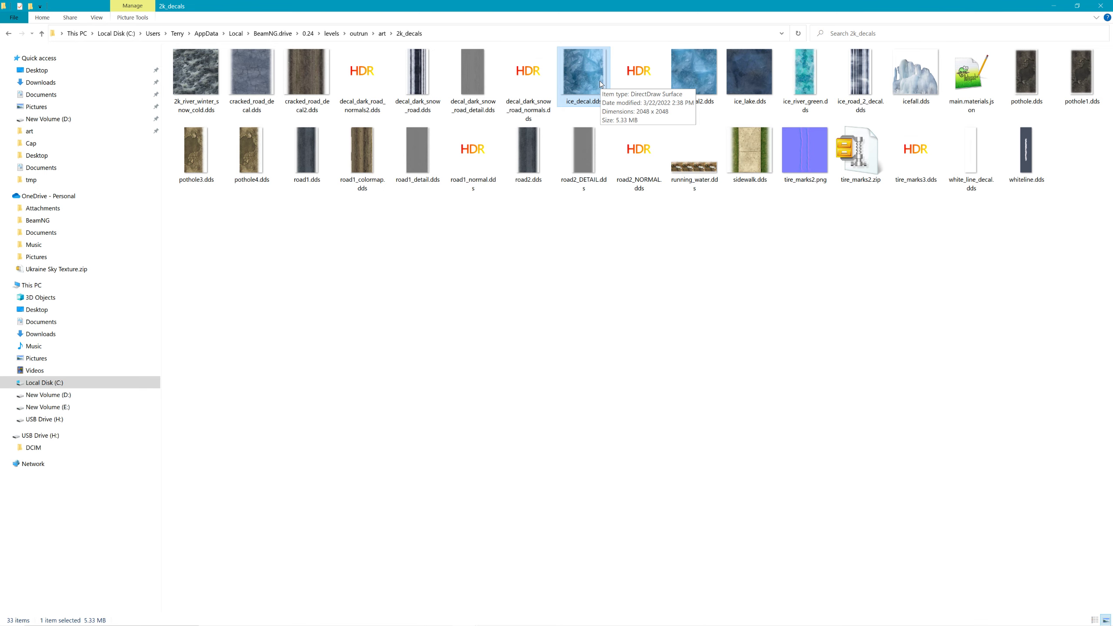
{"action": "left_click", "coordinate": [1100, 6]}
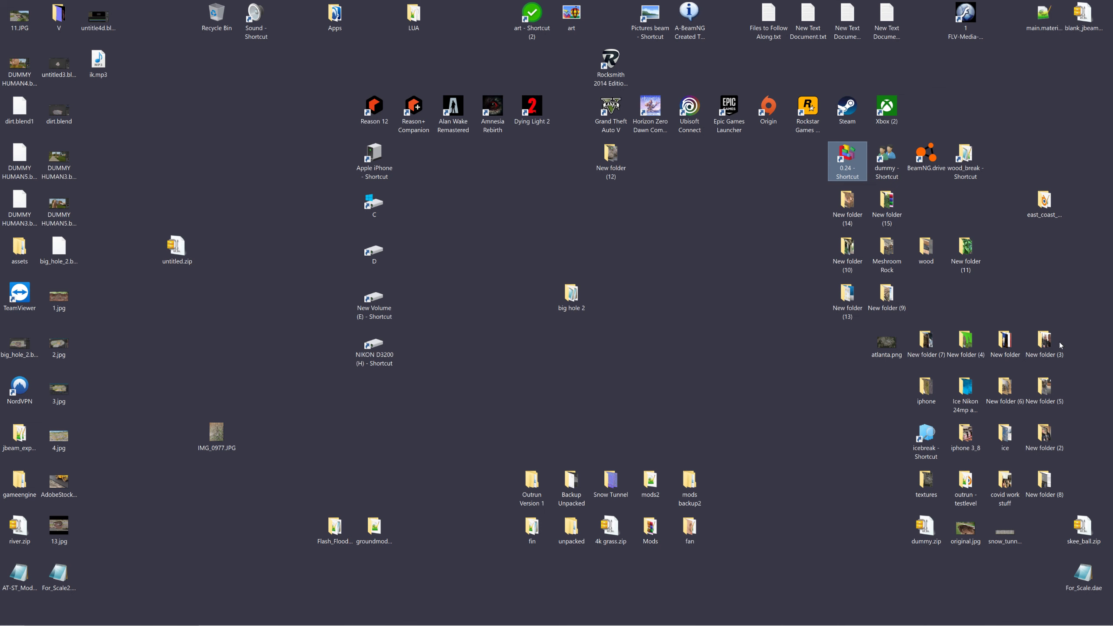
{"action": "double_click", "coordinate": [1047, 482]}
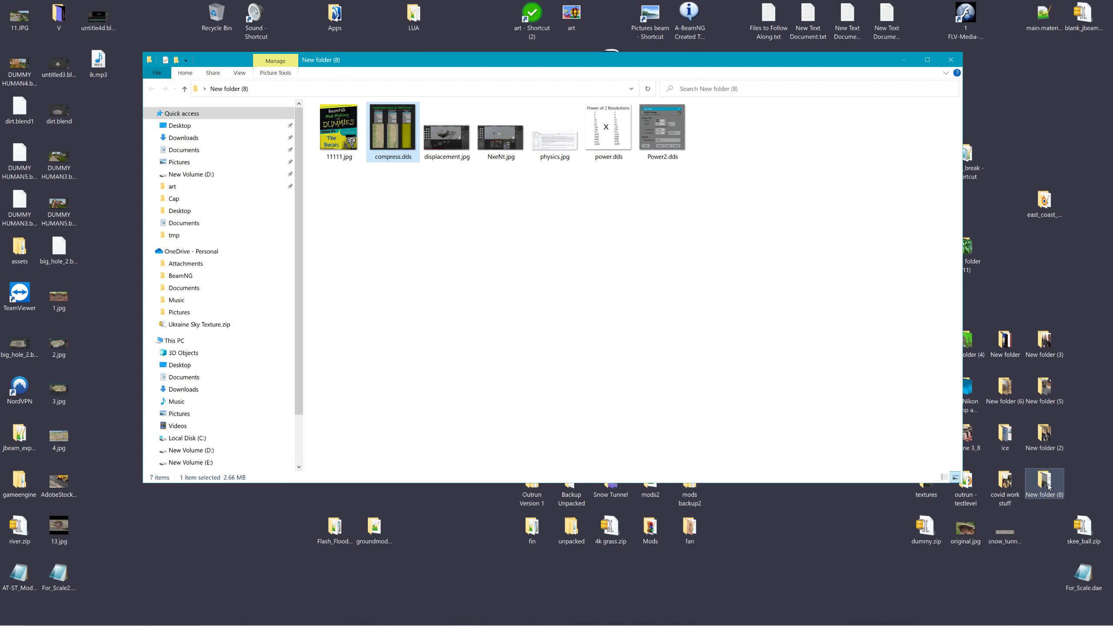
{"action": "double_click", "coordinate": [405, 151]}
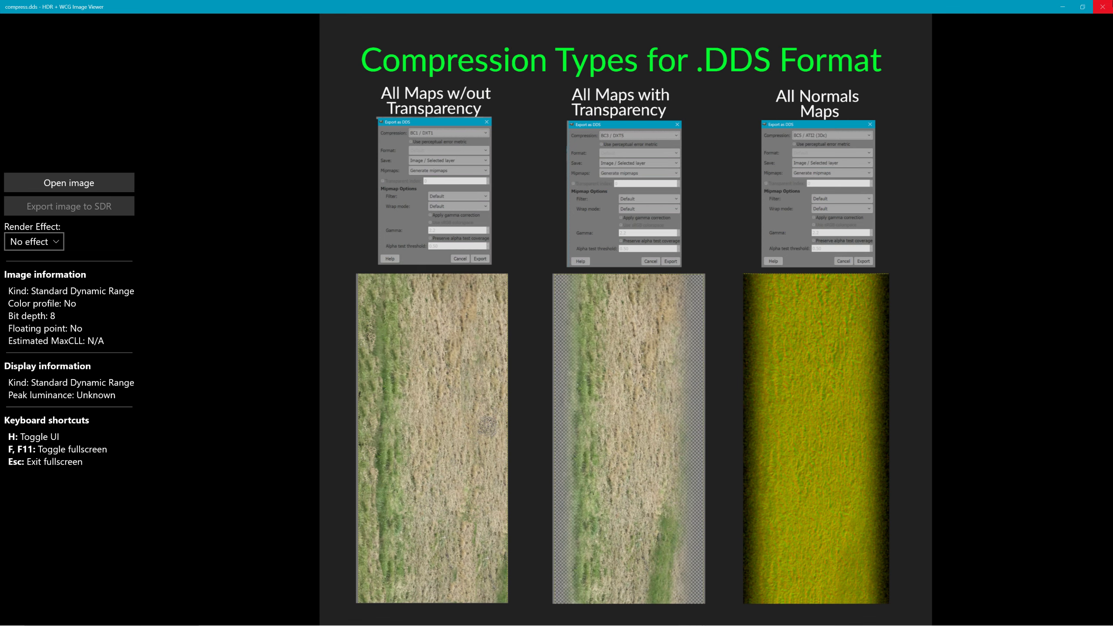
{"action": "left_click", "coordinate": [1108, 7]}
{"action": "key", "text": "alt+Tab"}
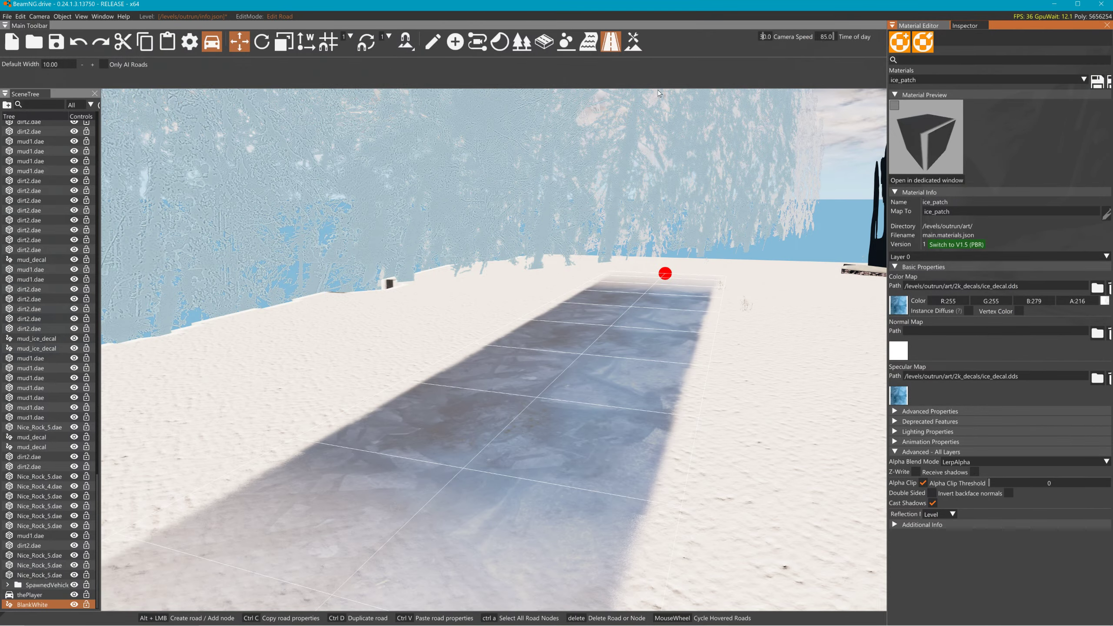
- Paint a strip of ICE terrain material on the snow beside the ice road with a square brush of size 11
{"action": "left_click", "coordinate": [632, 42]}
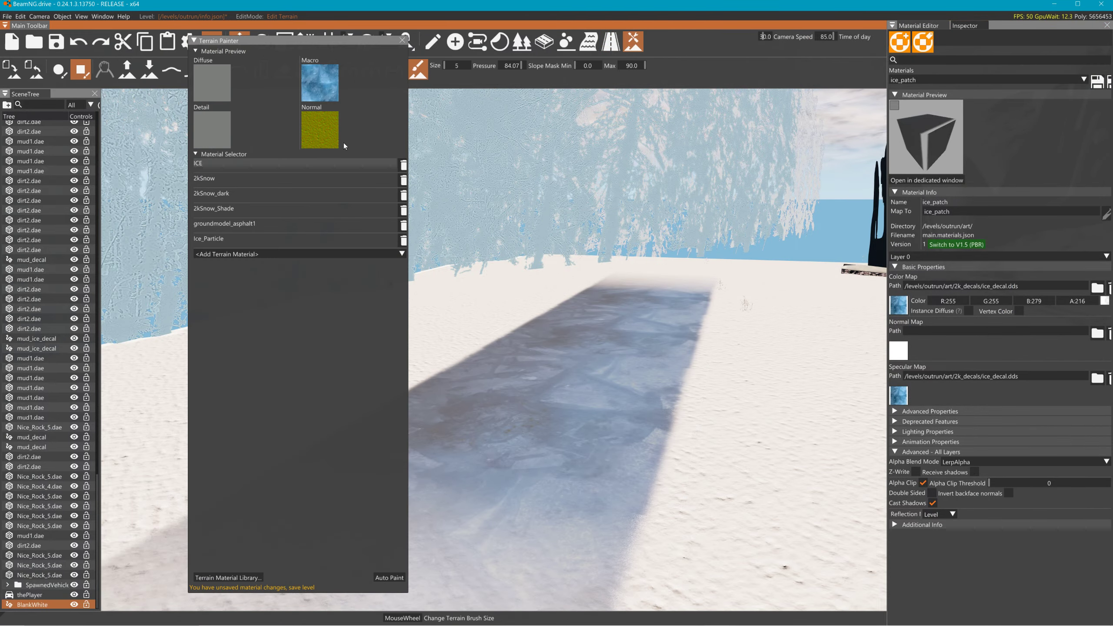
{"action": "scroll", "coordinate": [797, 335], "scroll_direction": "up", "scroll_amount": 6}
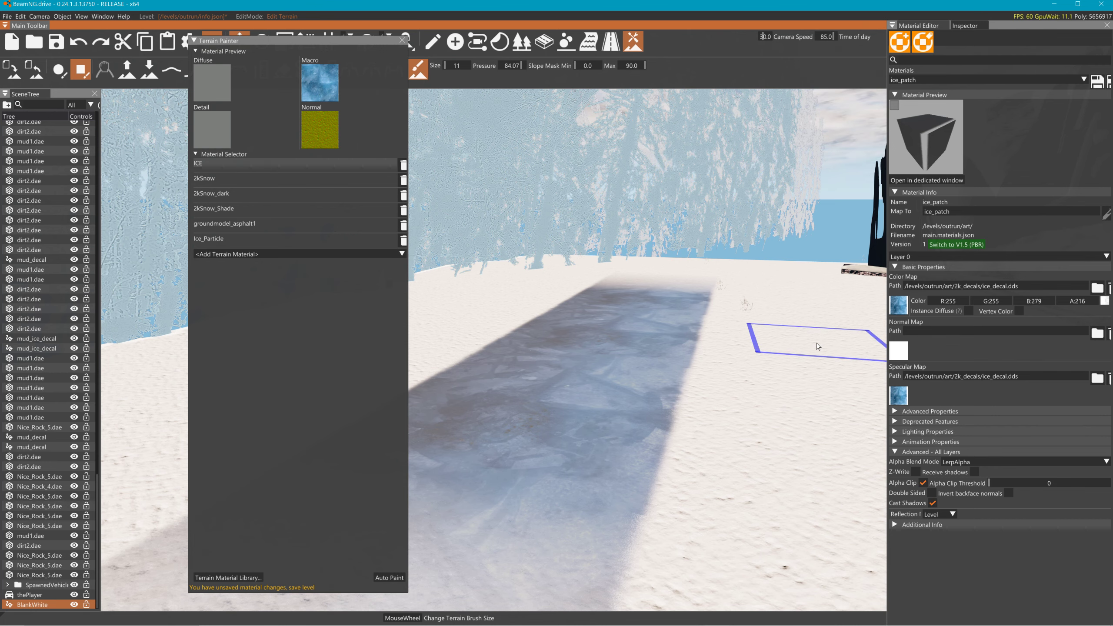
{"action": "mouse_move", "coordinate": [789, 340]}
{"action": "left_mouse_down"}
{"action": "mouse_move", "coordinate": [850, 380]}
{"action": "mouse_move", "coordinate": [851, 289]}
{"action": "mouse_move", "coordinate": [852, 397]}
{"action": "left_mouse_up"}
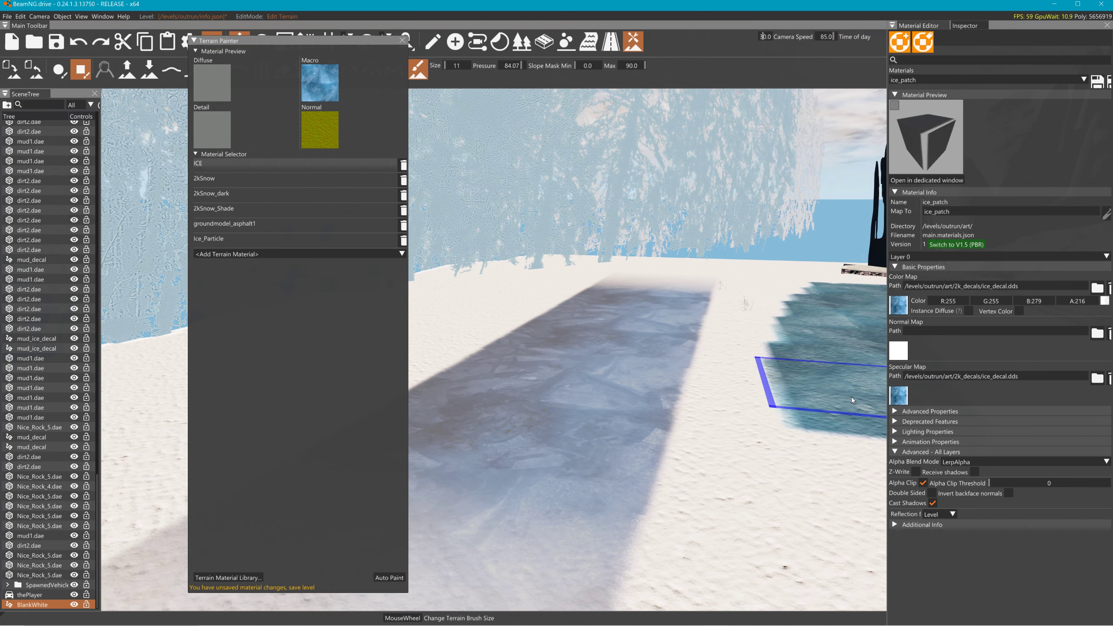
{"action": "right_click_drag", "start_coordinate": [851, 397], "coordinate": [877, 399]}
{"action": "mouse_move", "coordinate": [811, 406]}
{"action": "left_mouse_down"}
{"action": "mouse_move", "coordinate": [764, 481]}
{"action": "mouse_move", "coordinate": [782, 505]}
{"action": "left_mouse_up"}
{"action": "mouse_move", "coordinate": [778, 398]}
{"action": "left_mouse_down"}
{"action": "mouse_move", "coordinate": [727, 332]}
{"action": "mouse_move", "coordinate": [771, 540]}
{"action": "mouse_move", "coordinate": [737, 344]}
{"action": "mouse_move", "coordinate": [848, 529]}
{"action": "mouse_move", "coordinate": [734, 333]}
{"action": "mouse_move", "coordinate": [842, 475]}
{"action": "mouse_move", "coordinate": [787, 478]}
{"action": "left_mouse_up"}
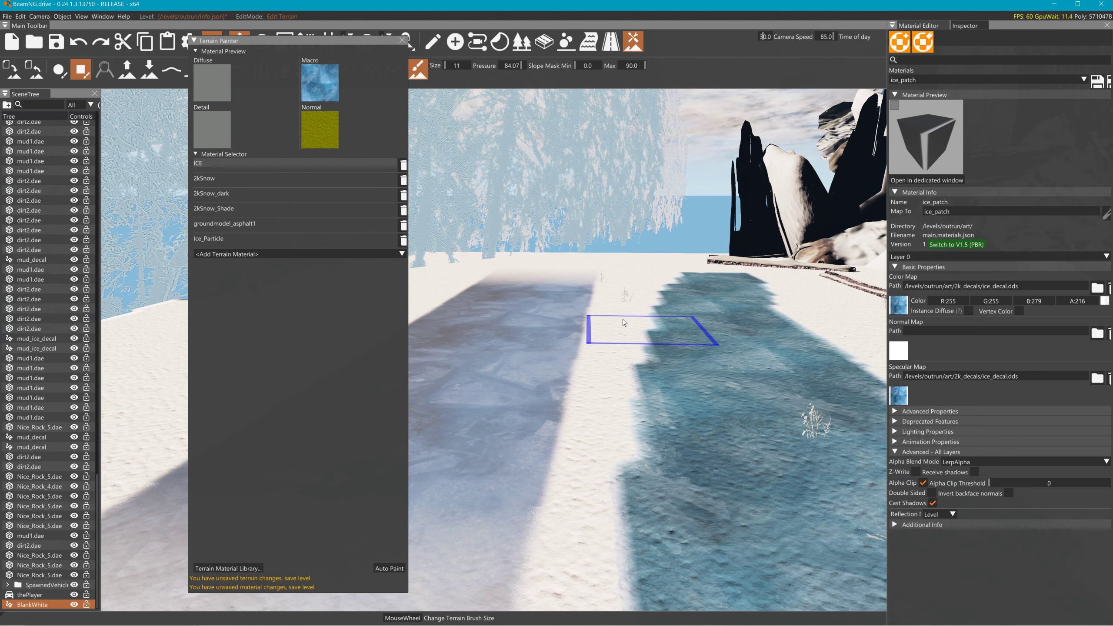
- Paint the ICE terrain material beneath the ice decal road, covering its far end and middle
{"action": "mouse_move", "coordinate": [552, 324]}
{"action": "left_mouse_down"}
{"action": "mouse_move", "coordinate": [534, 324]}
{"action": "mouse_move", "coordinate": [514, 405]}
{"action": "left_mouse_up"}
{"action": "mouse_move", "coordinate": [547, 318]}
{"action": "right_mouse_down"}
{"action": "mouse_move", "coordinate": [622, 317]}
{"action": "mouse_move", "coordinate": [610, 355]}
{"action": "right_mouse_up"}
{"action": "mouse_move", "coordinate": [600, 346]}
{"action": "left_mouse_down"}
{"action": "mouse_move", "coordinate": [667, 296]}
{"action": "mouse_move", "coordinate": [647, 325]}
{"action": "mouse_move", "coordinate": [572, 367]}
{"action": "left_mouse_up"}
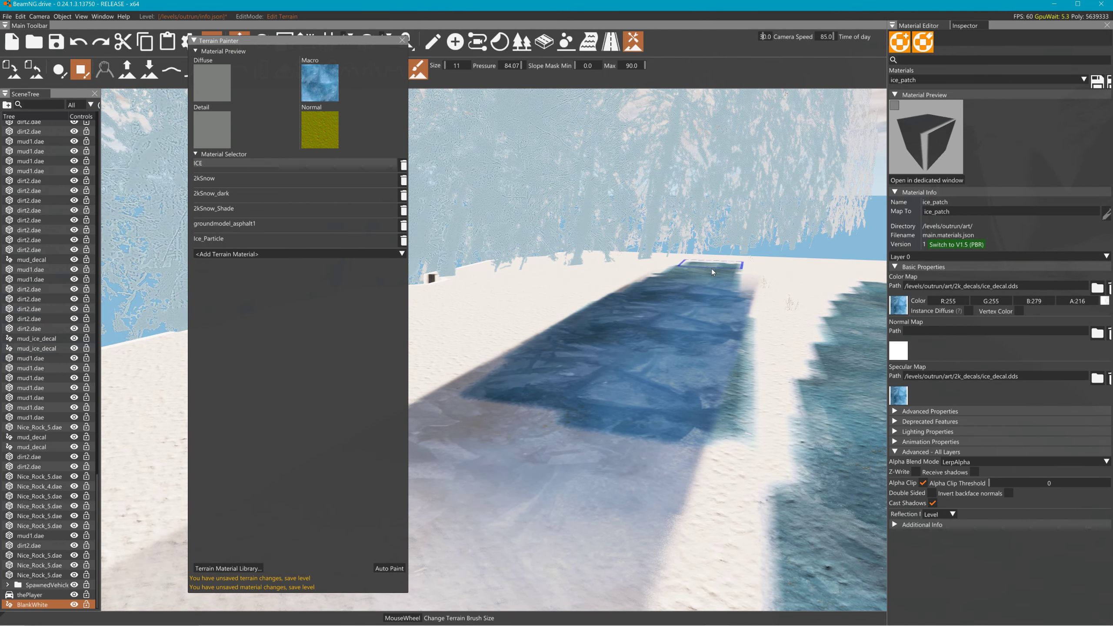
{"action": "mouse_move", "coordinate": [712, 268]}
{"action": "left_mouse_down"}
{"action": "mouse_move", "coordinate": [606, 378]}
{"action": "mouse_move", "coordinate": [567, 380]}
{"action": "mouse_move", "coordinate": [724, 265]}
{"action": "mouse_move", "coordinate": [501, 402]}
{"action": "mouse_move", "coordinate": [725, 256]}
{"action": "mouse_move", "coordinate": [656, 402]}
{"action": "mouse_move", "coordinate": [642, 306]}
{"action": "mouse_move", "coordinate": [610, 339]}
{"action": "mouse_move", "coordinate": [519, 390]}
{"action": "left_mouse_up"}
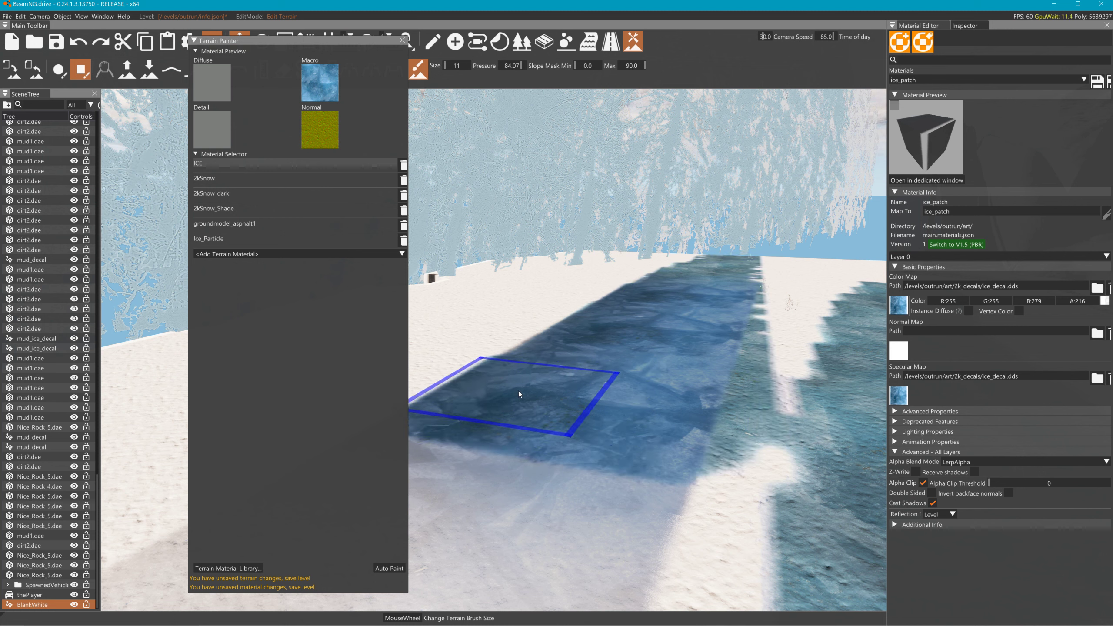
{"action": "right_click_drag", "start_coordinate": [555, 310], "coordinate": [568, 313]}
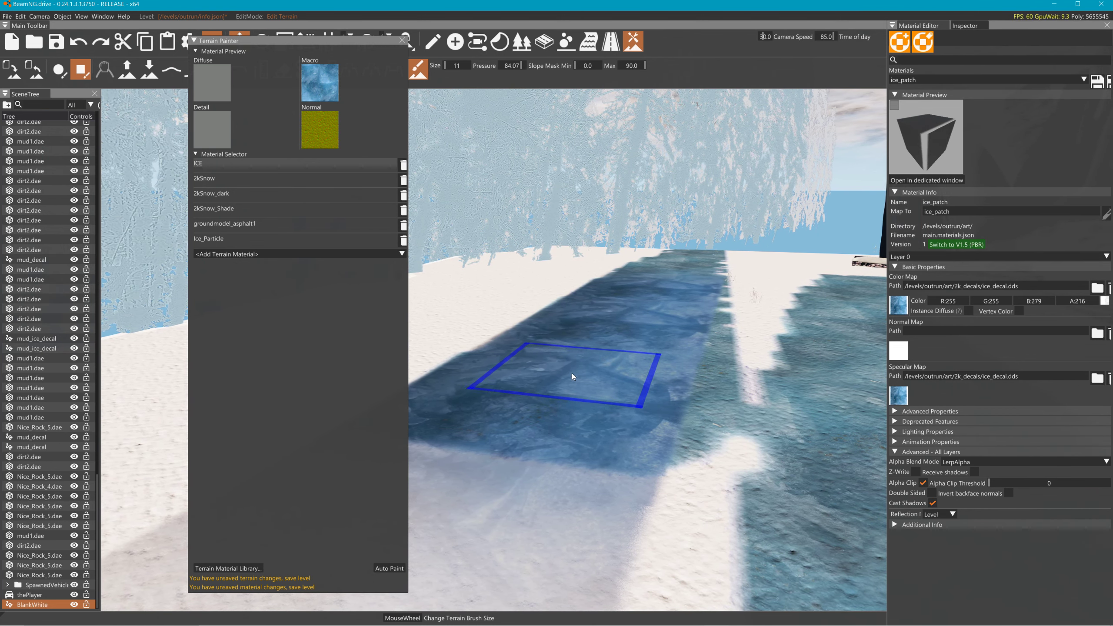
- Repaint the terrain beneath the near part of the ice road with 2kSnow, followed by groundmodel_asphalt1
{"action": "left_click", "coordinate": [242, 179]}
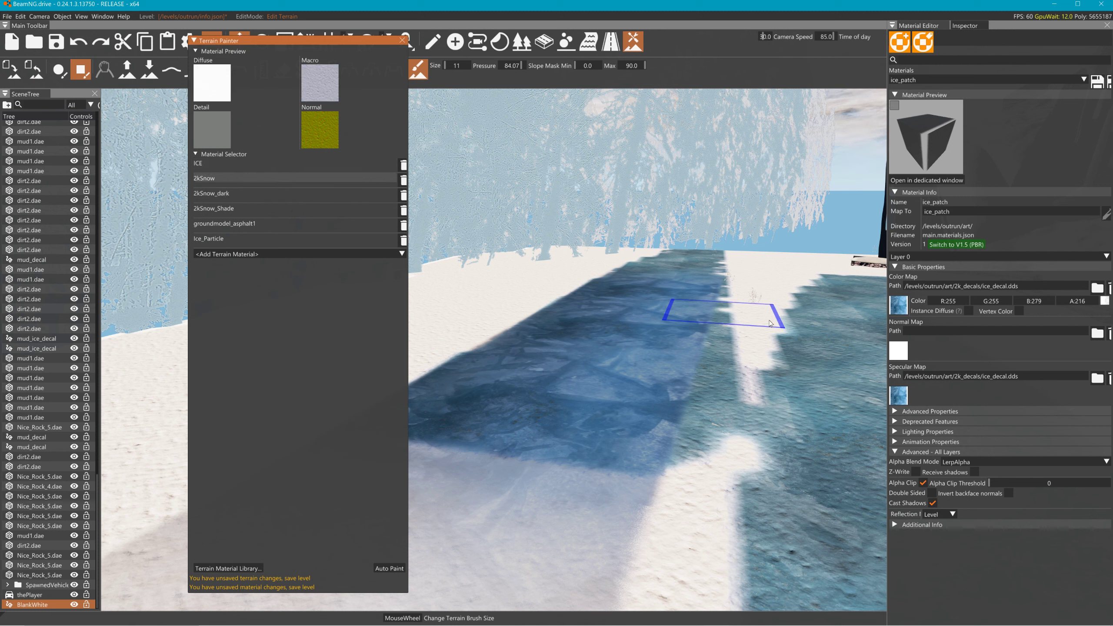
{"action": "mouse_move", "coordinate": [606, 431]}
{"action": "left_mouse_down"}
{"action": "mouse_move", "coordinate": [528, 468]}
{"action": "mouse_move", "coordinate": [494, 434]}
{"action": "mouse_move", "coordinate": [550, 412]}
{"action": "mouse_move", "coordinate": [496, 381]}
{"action": "mouse_move", "coordinate": [624, 381]}
{"action": "left_mouse_up"}
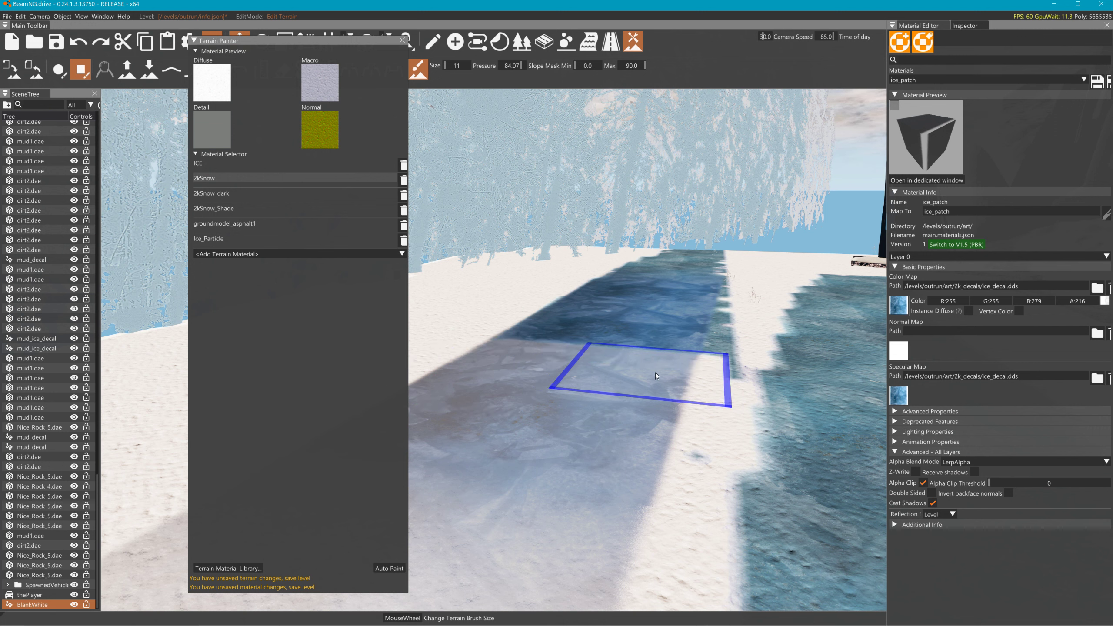
{"action": "left_click", "coordinate": [259, 225]}
{"action": "mouse_move", "coordinate": [531, 398]}
{"action": "left_mouse_down"}
{"action": "mouse_move", "coordinate": [570, 420]}
{"action": "mouse_move", "coordinate": [444, 429]}
{"action": "mouse_move", "coordinate": [549, 432]}
{"action": "mouse_move", "coordinate": [527, 371]}
{"action": "left_mouse_up"}
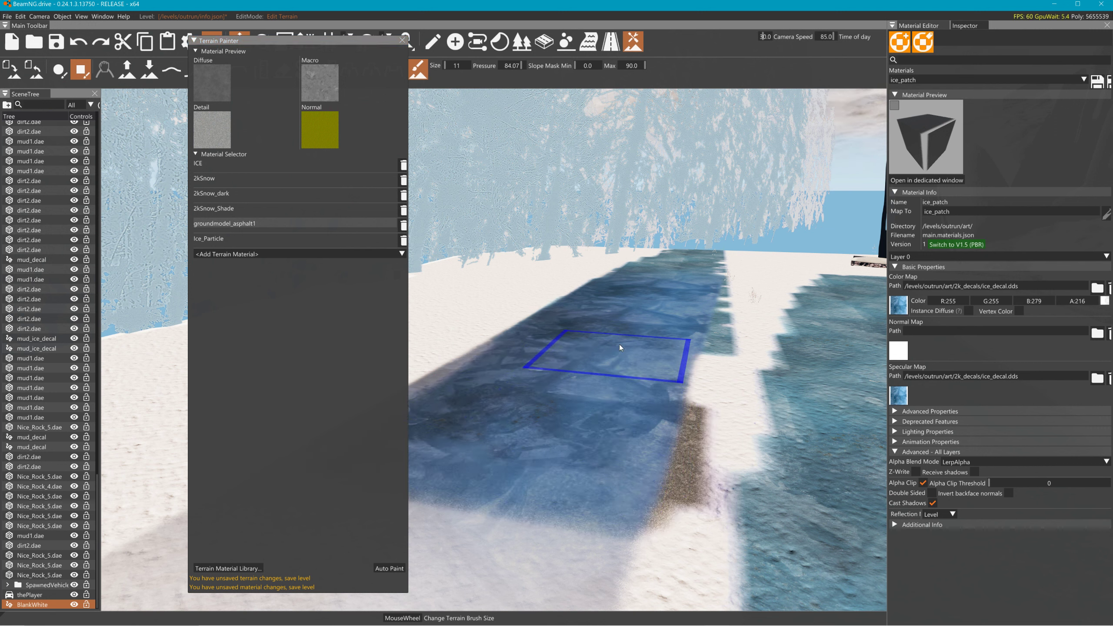
- Paint Ice_Particle over the asphalt beneath the ice road and lower the ice_patch material's colour alpha to 201
{"action": "left_click", "coordinate": [228, 179]}
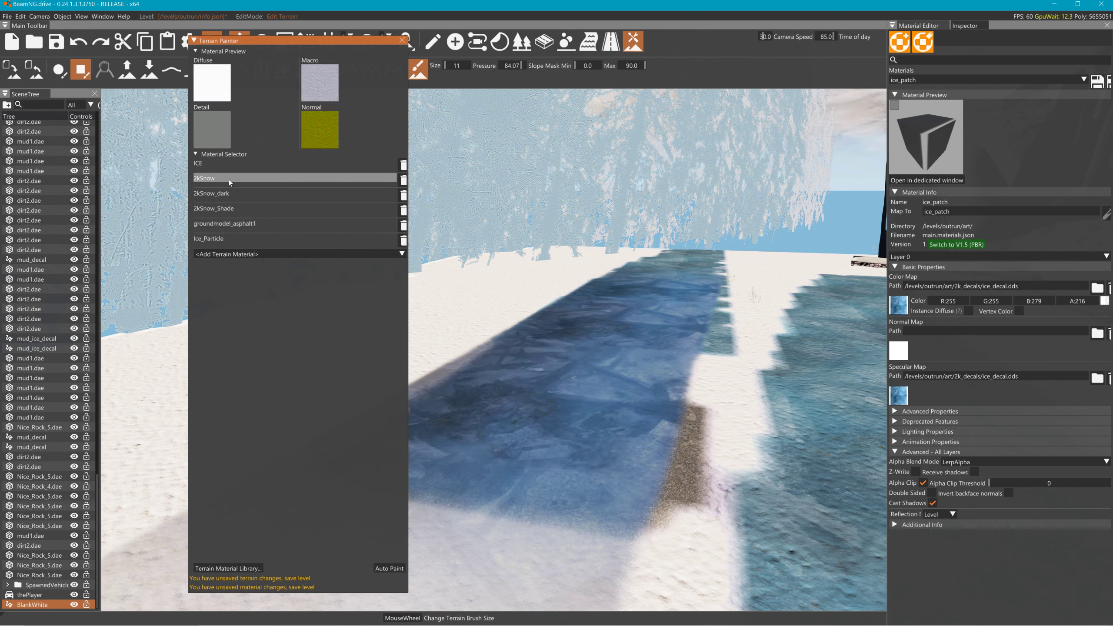
{"action": "left_click", "coordinate": [223, 238]}
{"action": "mouse_move", "coordinate": [495, 392]}
{"action": "left_mouse_down"}
{"action": "mouse_move", "coordinate": [528, 426]}
{"action": "mouse_move", "coordinate": [538, 396]}
{"action": "mouse_move", "coordinate": [590, 433]}
{"action": "mouse_move", "coordinate": [639, 346]}
{"action": "left_mouse_up"}
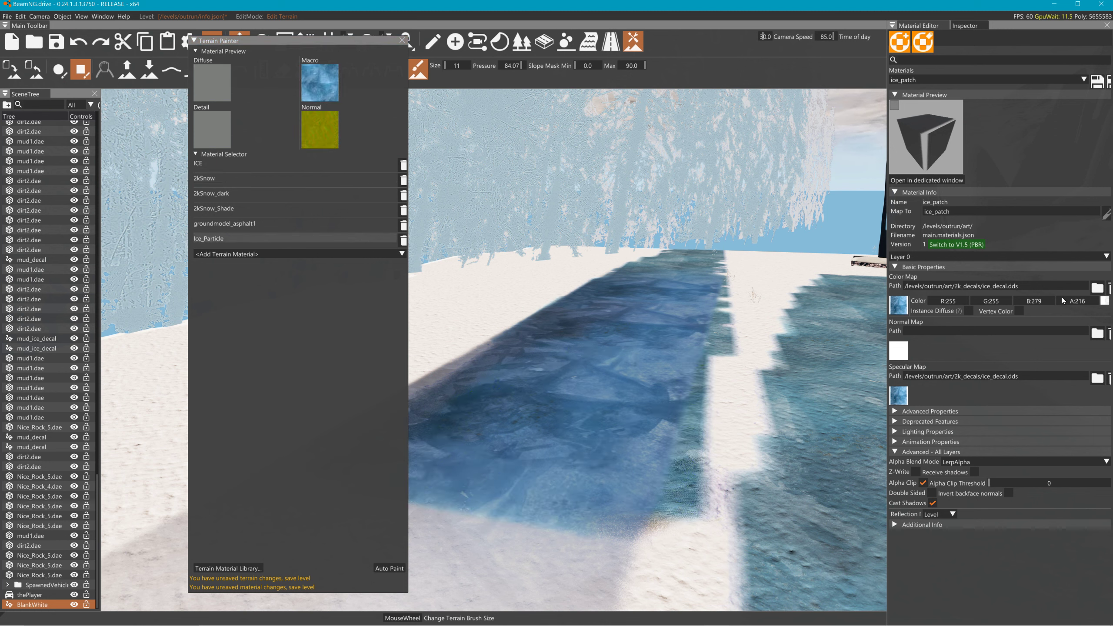
{"action": "left_click_drag", "start_coordinate": [1084, 305], "coordinate": [1082, 305]}
- Paint irregular 2kSnow patches and streaks beneath the ice road and over its far end with a round brush of size 1
{"action": "mouse_move", "coordinate": [687, 417]}
{"action": "left_mouse_down"}
{"action": "mouse_move", "coordinate": [641, 444]}
{"action": "mouse_move", "coordinate": [487, 417]}
{"action": "mouse_move", "coordinate": [471, 370]}
{"action": "mouse_move", "coordinate": [474, 407]}
{"action": "mouse_move", "coordinate": [661, 459]}
{"action": "mouse_move", "coordinate": [598, 375]}
{"action": "mouse_move", "coordinate": [514, 358]}
{"action": "left_mouse_up"}
{"action": "left_click", "coordinate": [202, 178]}
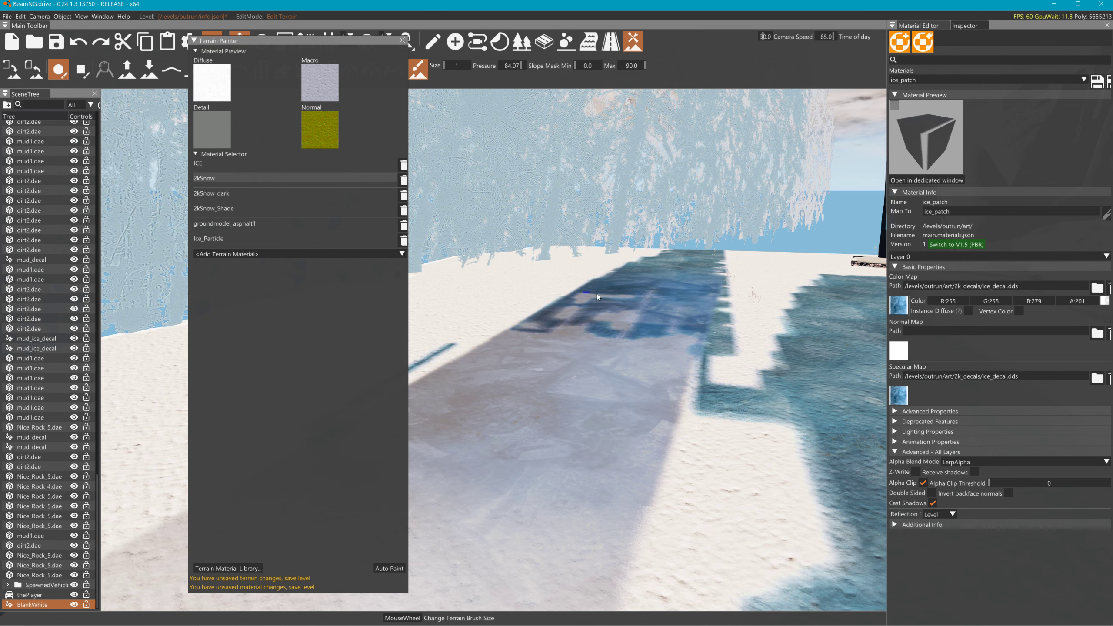
{"action": "key", "text": "w"}
{"action": "right_click_drag", "start_coordinate": [556, 282], "coordinate": [571, 305]}
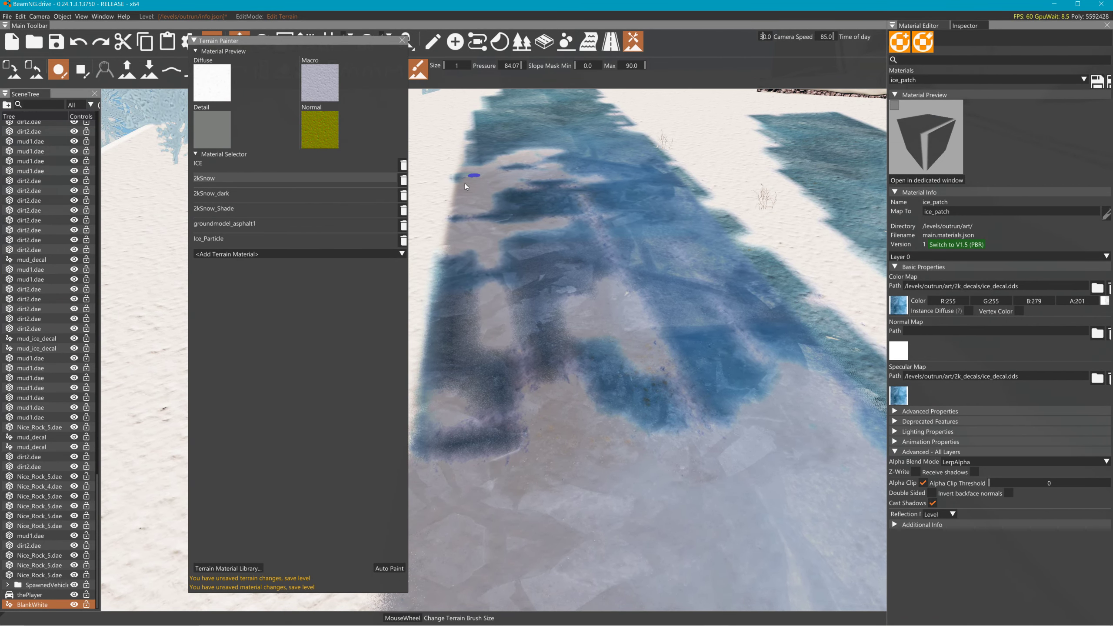
{"action": "scroll", "coordinate": [502, 166], "scroll_direction": "up", "scroll_amount": 2}
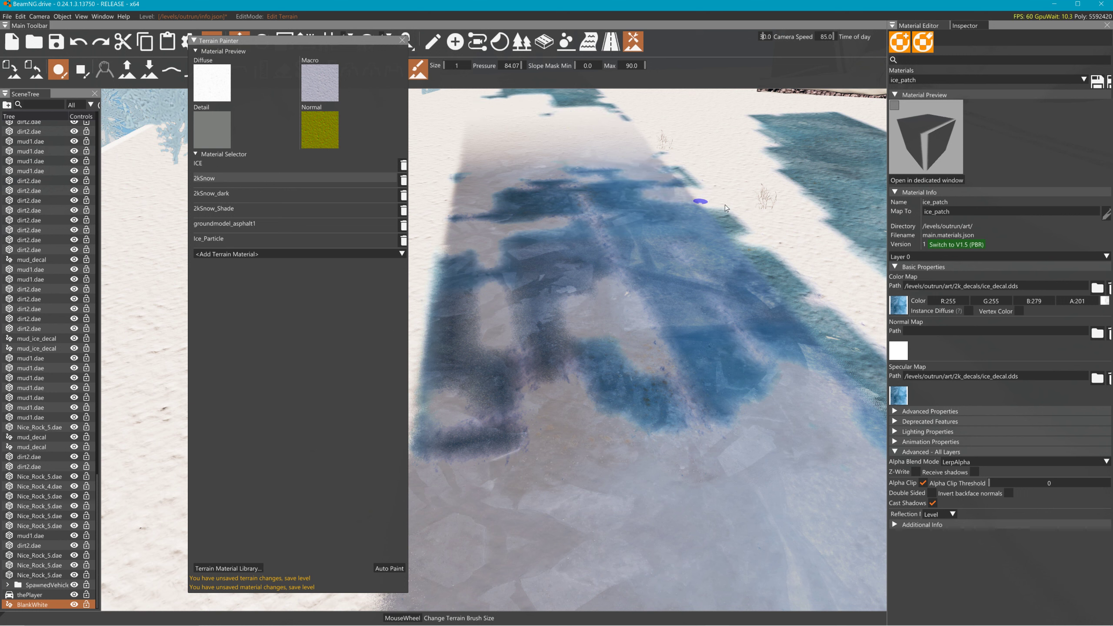
{"action": "left_click_drag", "start_coordinate": [418, 371], "coordinate": [419, 391]}
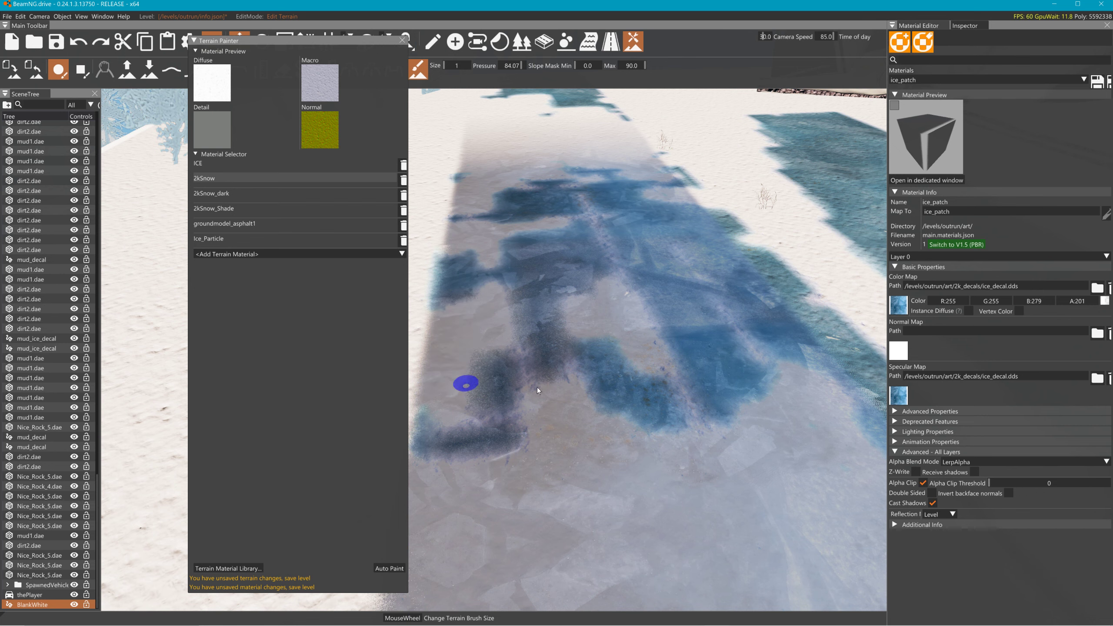
{"action": "mouse_move", "coordinate": [572, 324]}
{"action": "right_mouse_down"}
{"action": "mouse_move", "coordinate": [567, 316]}
{"action": "mouse_move", "coordinate": [592, 379]}
{"action": "right_mouse_up"}
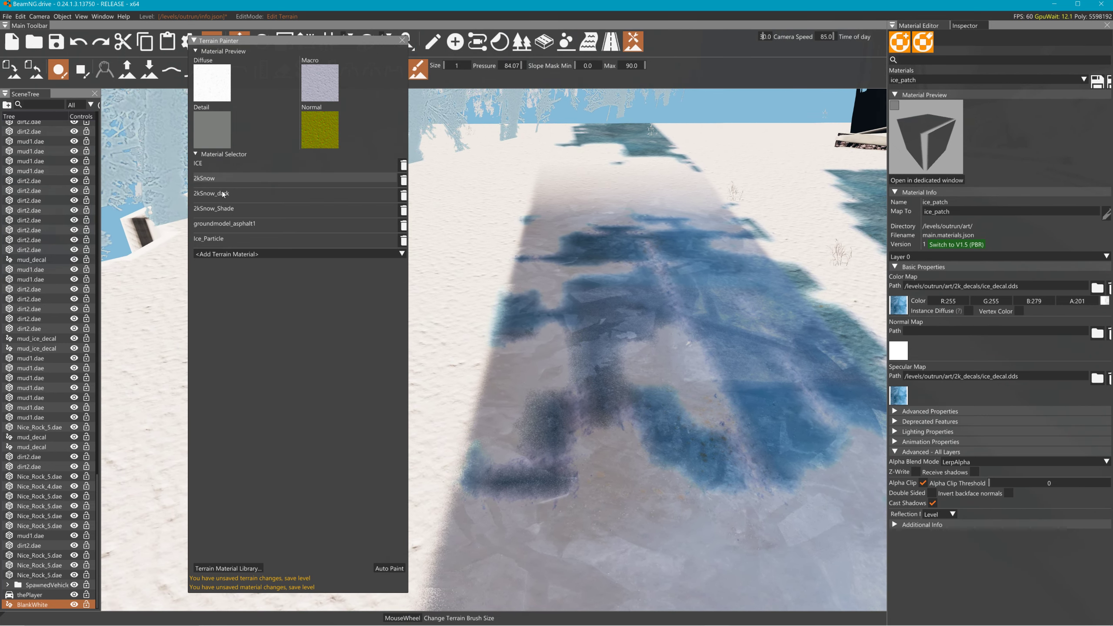
- Paint Ice_Particle across the patchy middle of the ice road with a round brush of size 7
{"action": "left_click", "coordinate": [220, 238]}
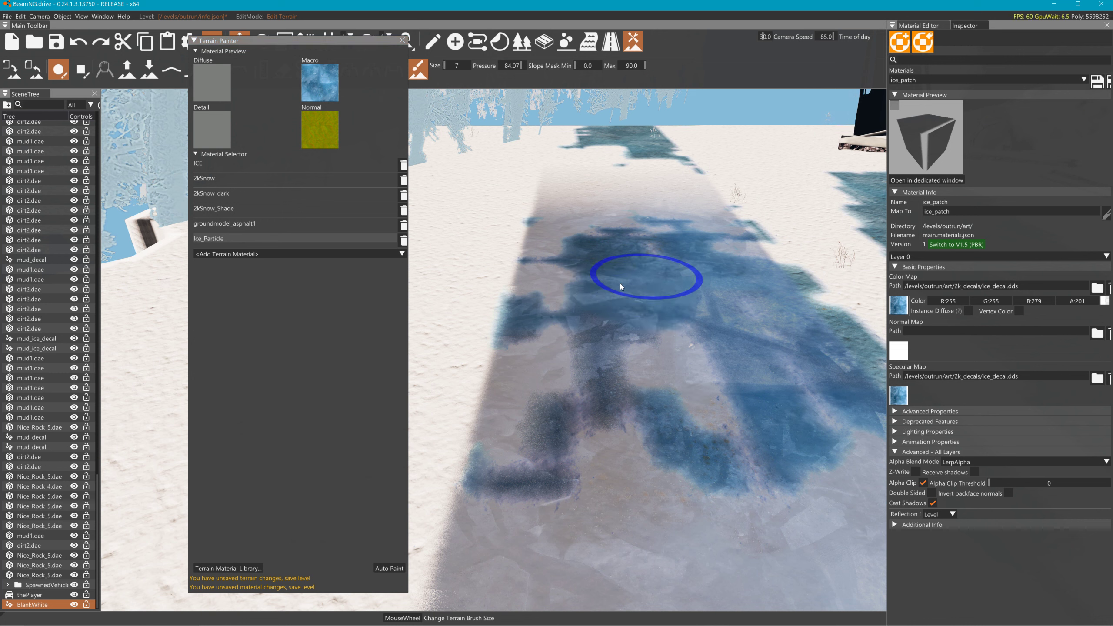
{"action": "mouse_move", "coordinate": [620, 283]}
{"action": "left_mouse_down"}
{"action": "mouse_move", "coordinate": [795, 322]}
{"action": "mouse_move", "coordinate": [688, 421]}
{"action": "mouse_move", "coordinate": [562, 380]}
{"action": "mouse_move", "coordinate": [826, 440]}
{"action": "mouse_move", "coordinate": [807, 330]}
{"action": "mouse_move", "coordinate": [565, 413]}
{"action": "mouse_move", "coordinate": [686, 351]}
{"action": "left_mouse_up"}
{"action": "mouse_move", "coordinate": [537, 317]}
{"action": "right_mouse_down"}
{"action": "mouse_move", "coordinate": [607, 305]}
{"action": "mouse_move", "coordinate": [598, 259]}
{"action": "right_mouse_up"}
{"action": "key", "text": "w"}
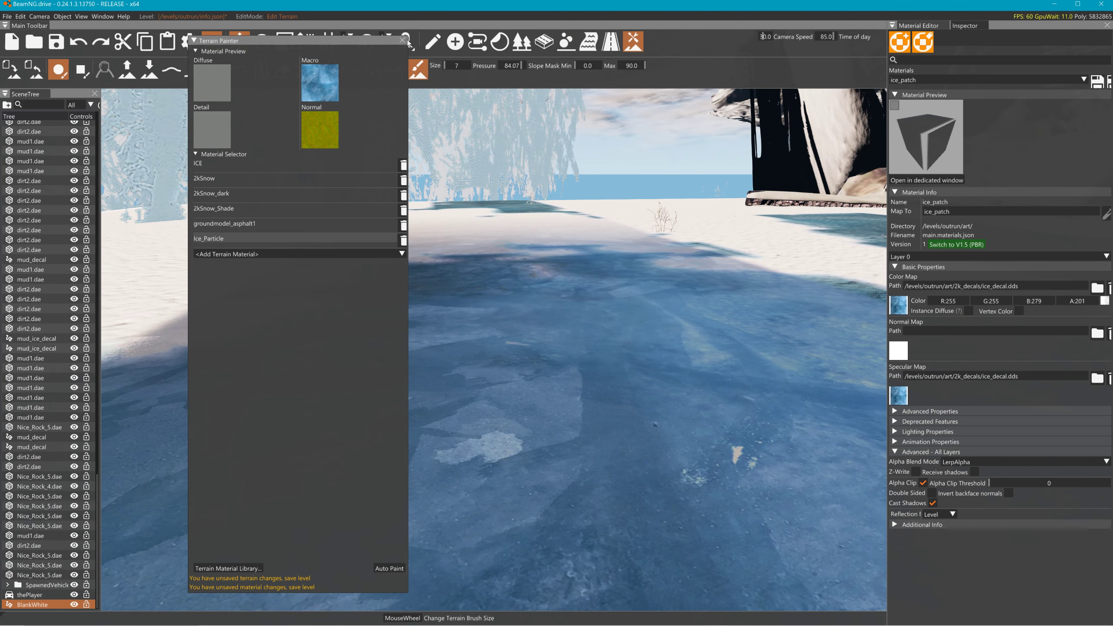
- Close the terrain painter and raise the ice_patch material's reflectivity map factor to 0.977
{"action": "left_click", "coordinate": [403, 41]}
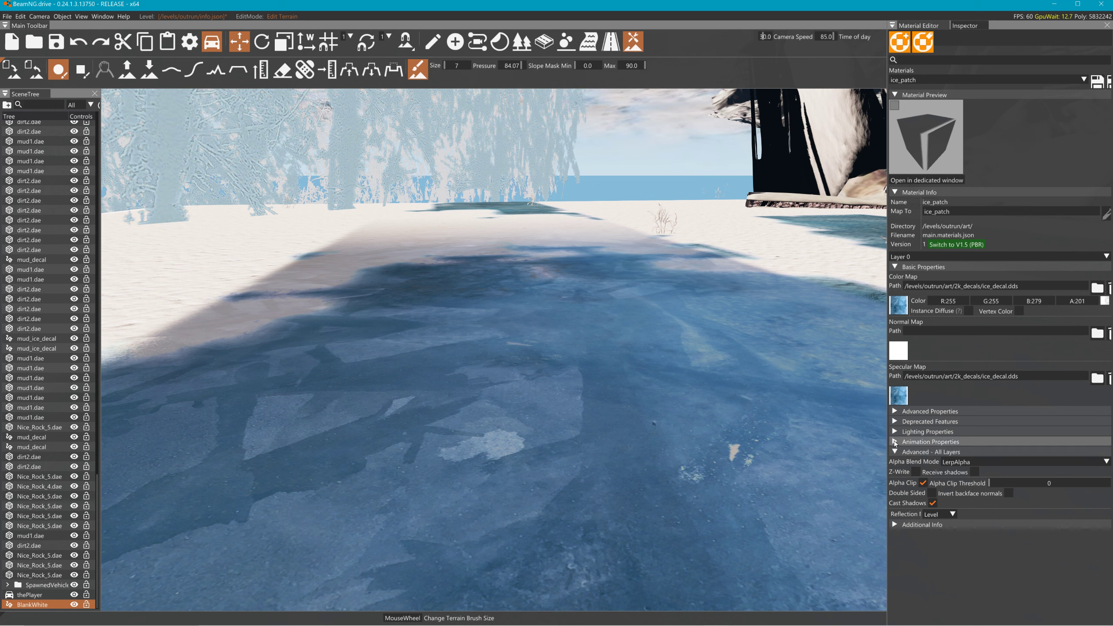
{"action": "left_click", "coordinate": [896, 414]}
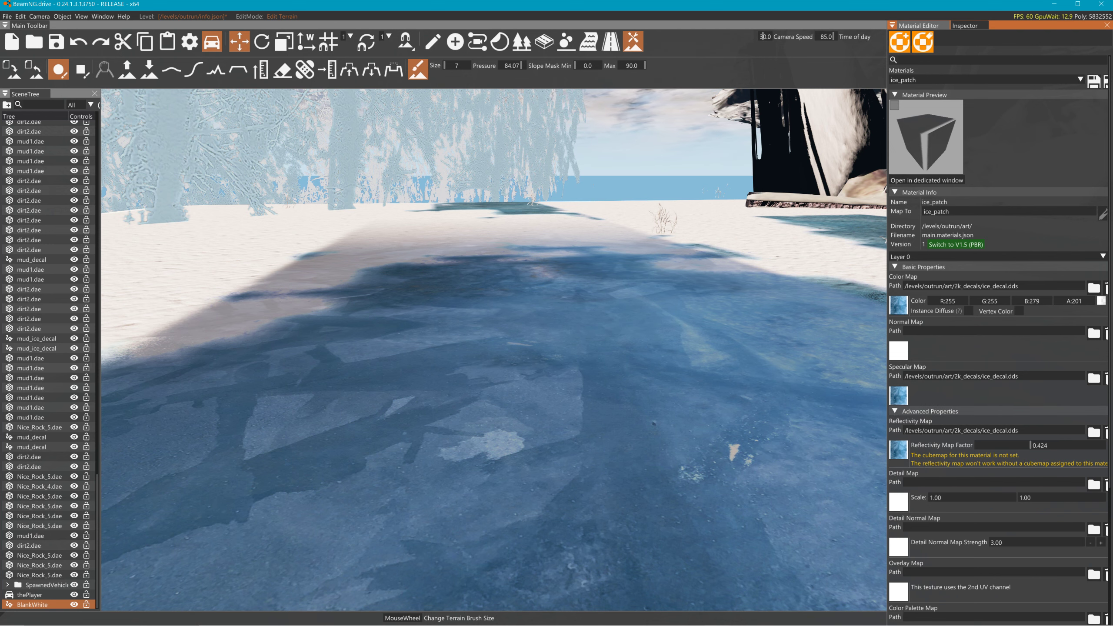
{"action": "left_click_drag", "start_coordinate": [1036, 447], "coordinate": [1104, 446]}
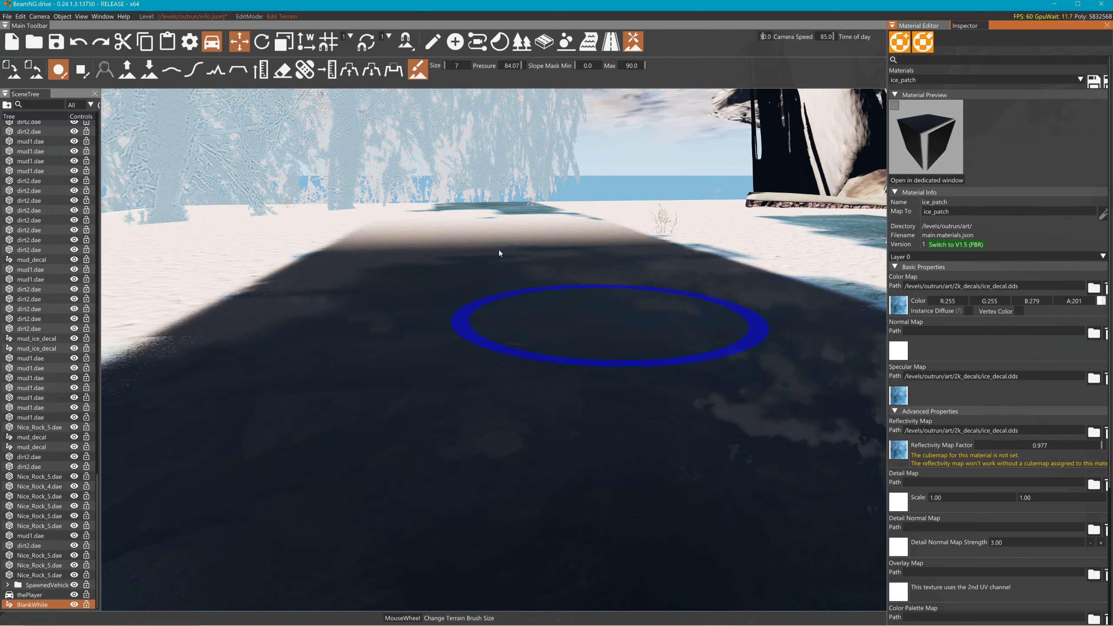
{"action": "mouse_move", "coordinate": [501, 253]}
{"action": "right_mouse_down"}
{"action": "mouse_move", "coordinate": [543, 285]}
{"action": "mouse_move", "coordinate": [566, 287]}
{"action": "mouse_move", "coordinate": [587, 264]}
{"action": "right_mouse_up"}
{"action": "key", "text": "s"}
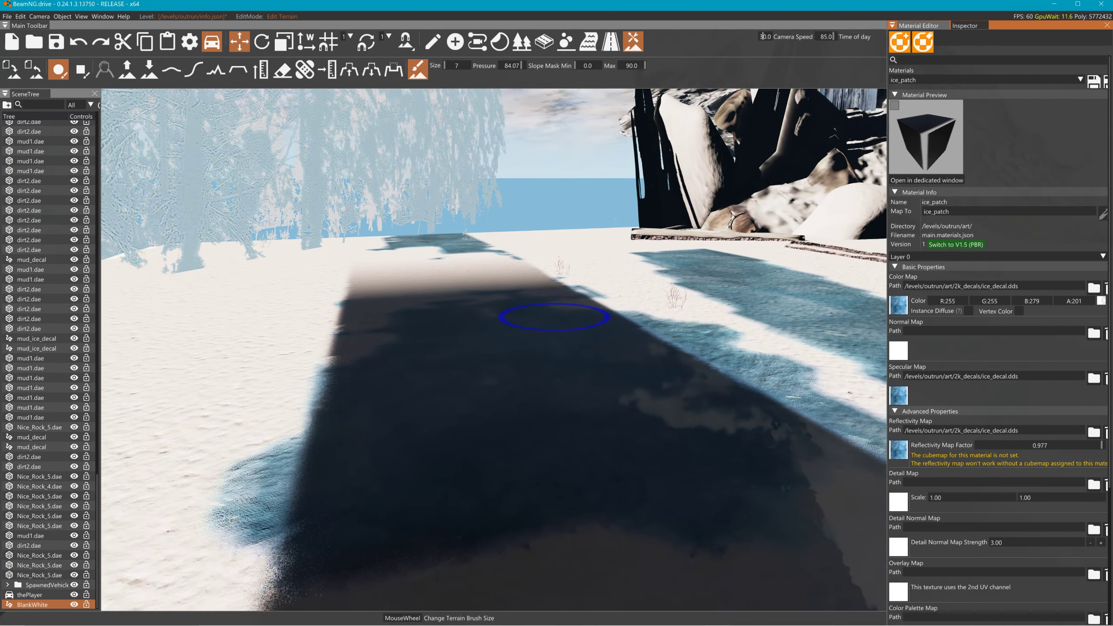
- Look across the snowfield beside the ice road and filter the scene tree by "ZON" for zone objects
{"action": "right_click_drag", "start_coordinate": [555, 317], "coordinate": [768, 267]}
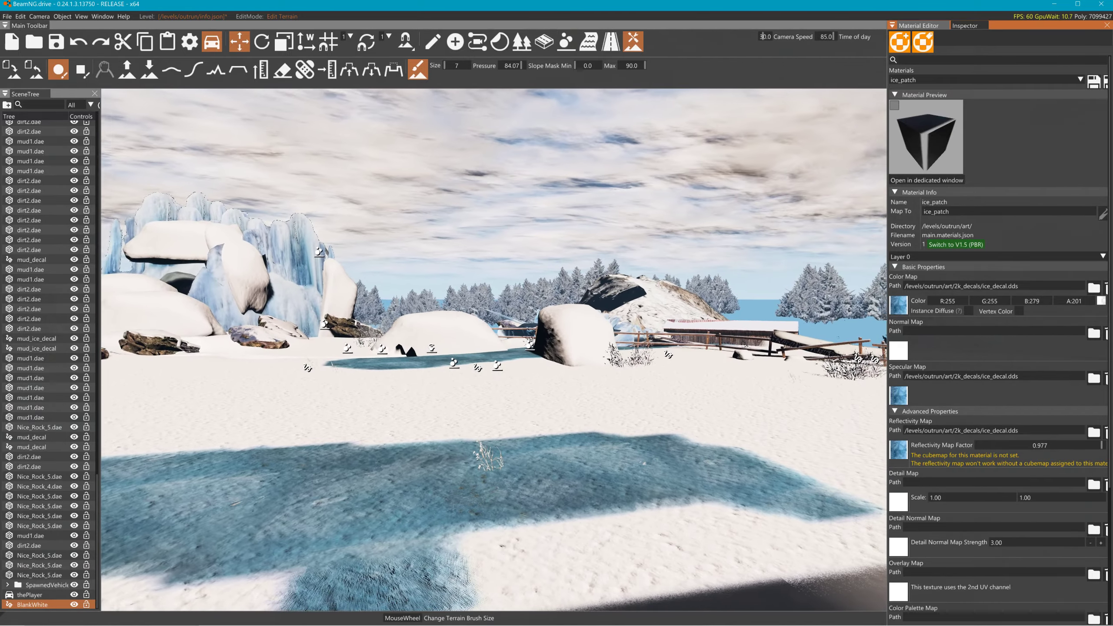
{"action": "right_click_drag", "start_coordinate": [614, 305], "coordinate": [754, 312]}
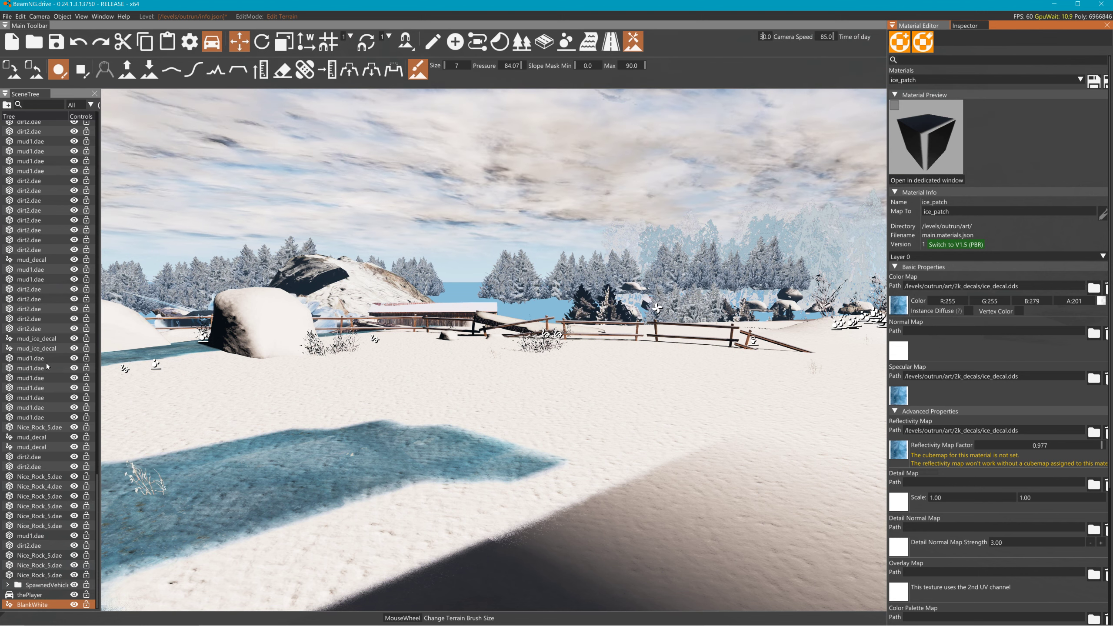
{"action": "left_click", "coordinate": [47, 100]}
{"action": "type", "text": "ZON"}
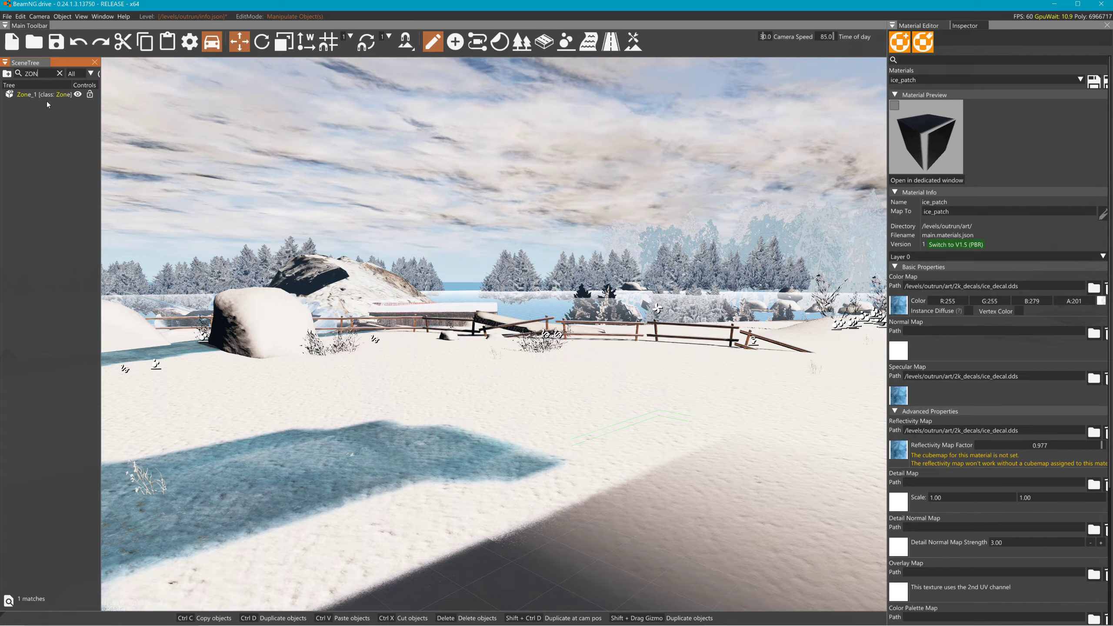
- Select the Zone_1 object and examine how far its volume reaches over the snowfield, road and cliffs
{"action": "left_click", "coordinate": [40, 95]}
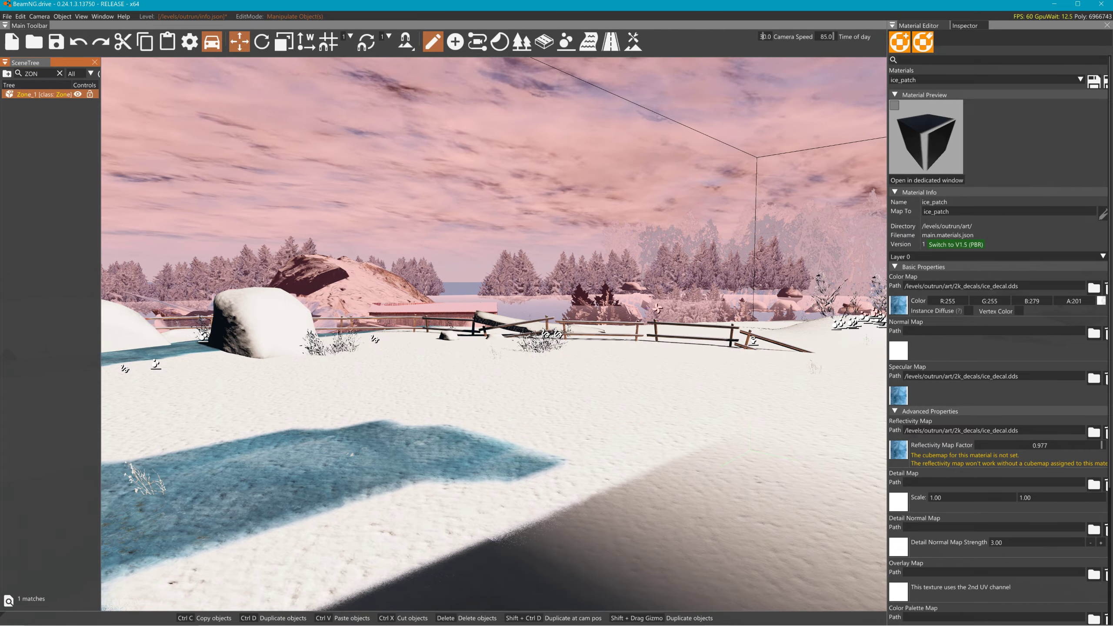
{"action": "key", "text": "w"}
{"action": "right_click_drag", "start_coordinate": [495, 334], "coordinate": [558, 262]}
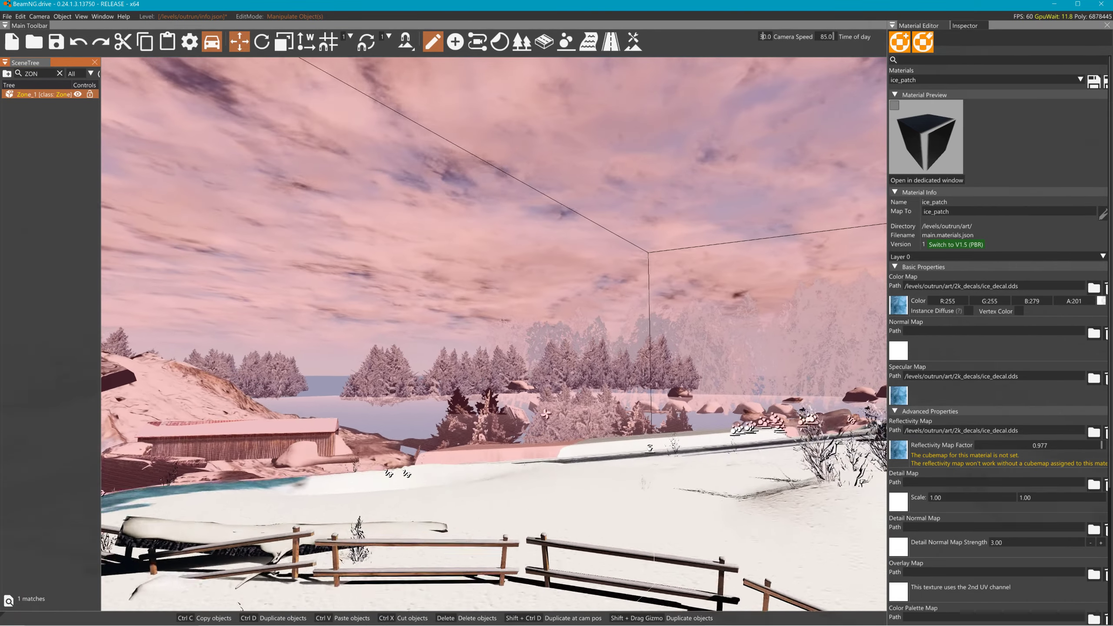
{"action": "right_click_drag", "start_coordinate": [202, 408], "coordinate": [322, 448]}
{"action": "key", "text": "w"}
{"action": "key", "text": "w"}
{"action": "right_click_drag", "start_coordinate": [565, 392], "coordinate": [390, 472]}
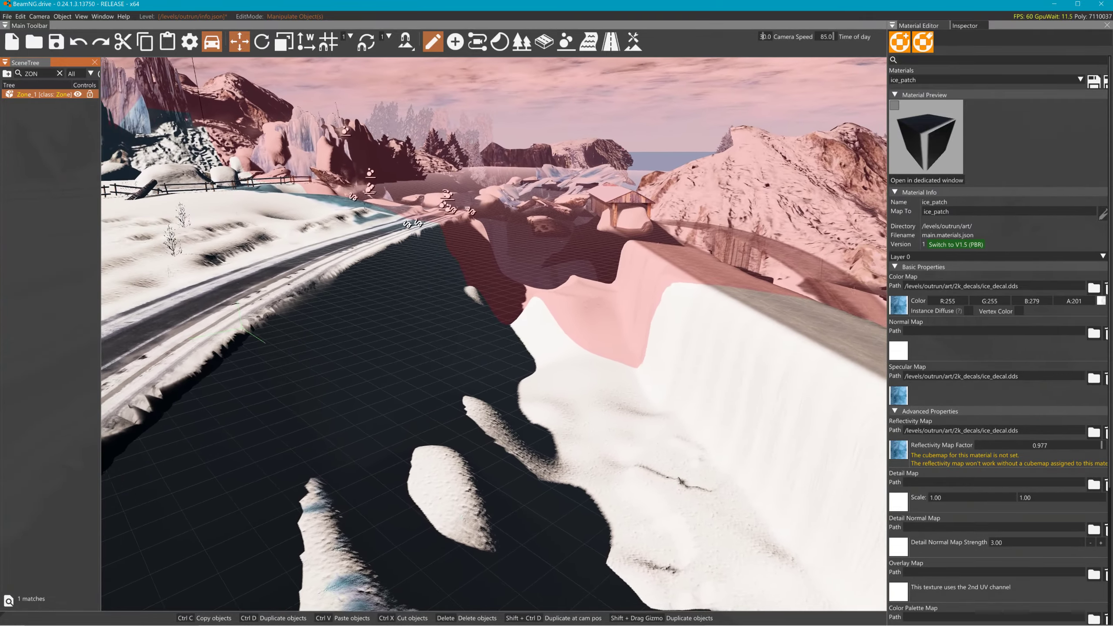
{"action": "right_click_drag", "start_coordinate": [706, 246], "coordinate": [674, 259]}
{"action": "key", "text": "s"}
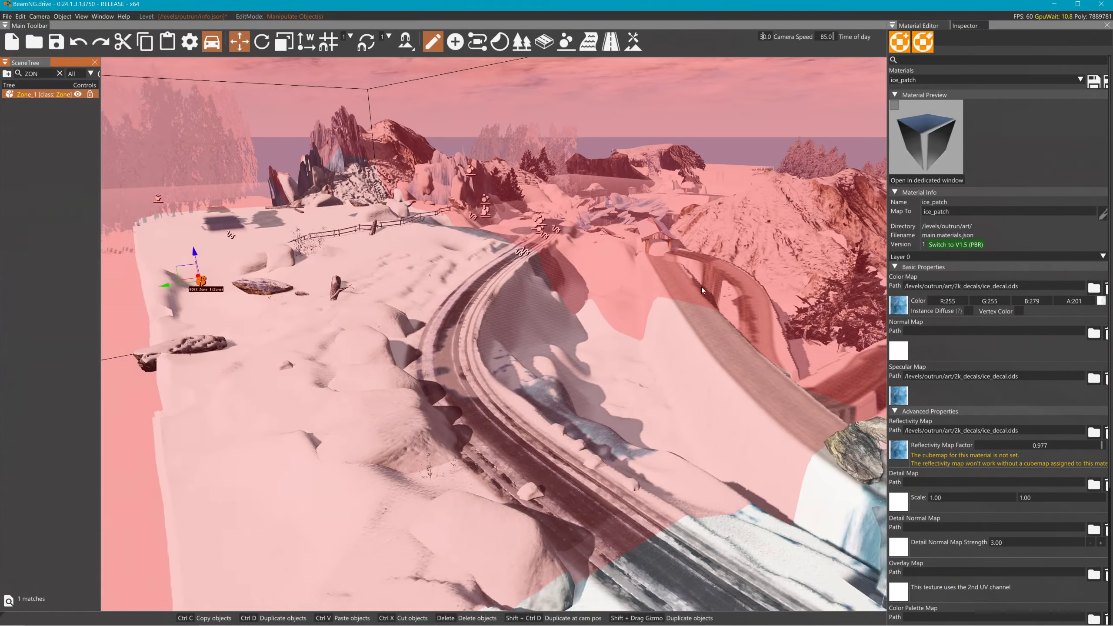
{"action": "key", "text": "s"}
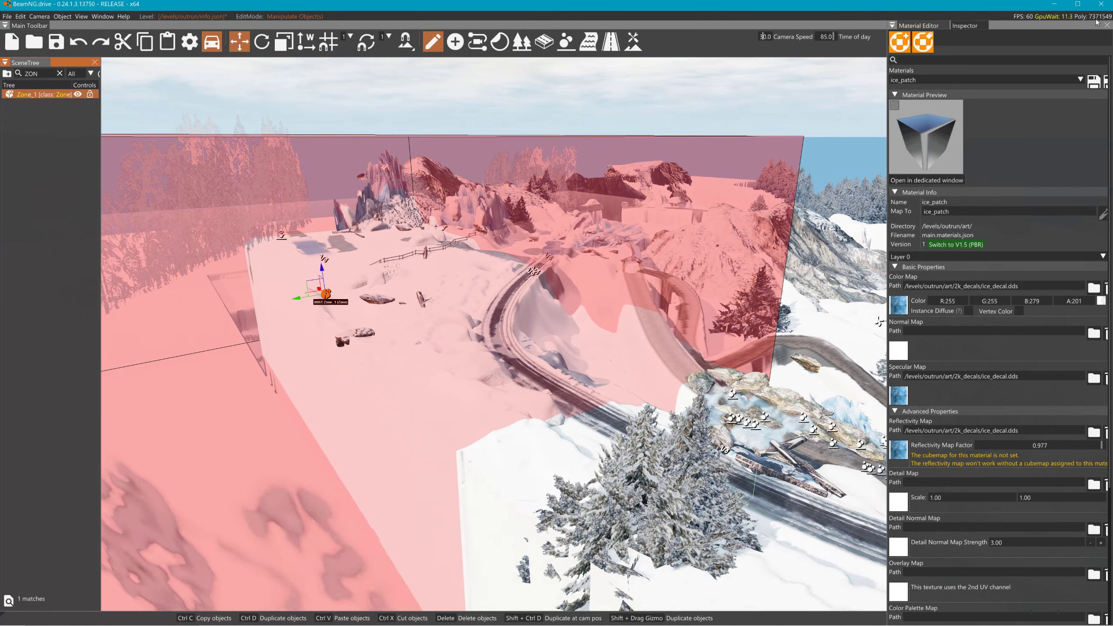
{"action": "key", "text": "w"}
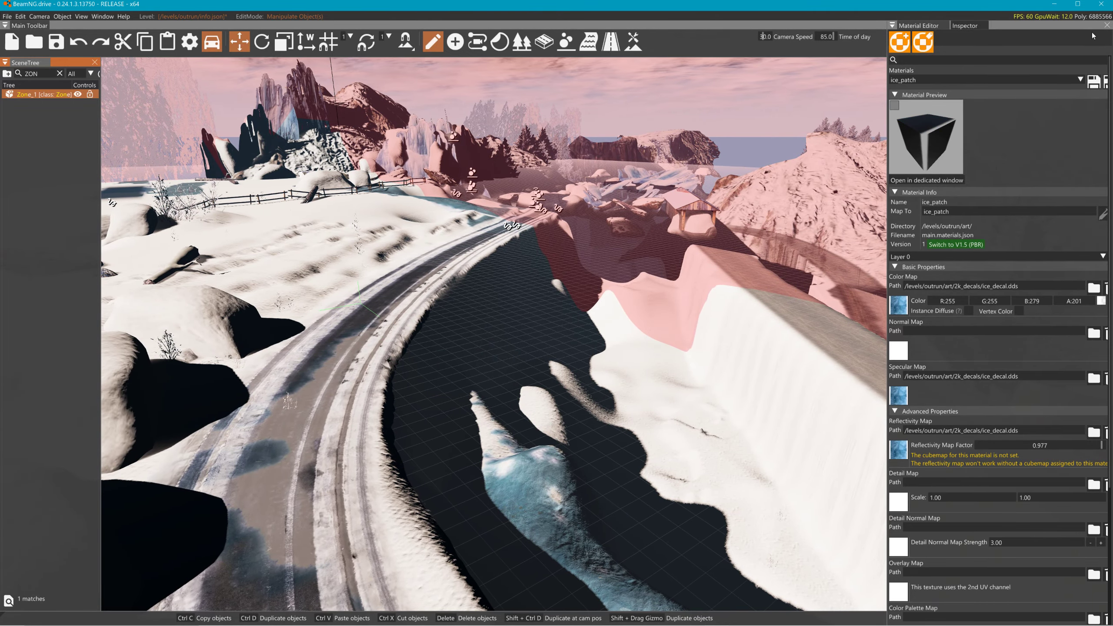
{"action": "key", "text": "s"}
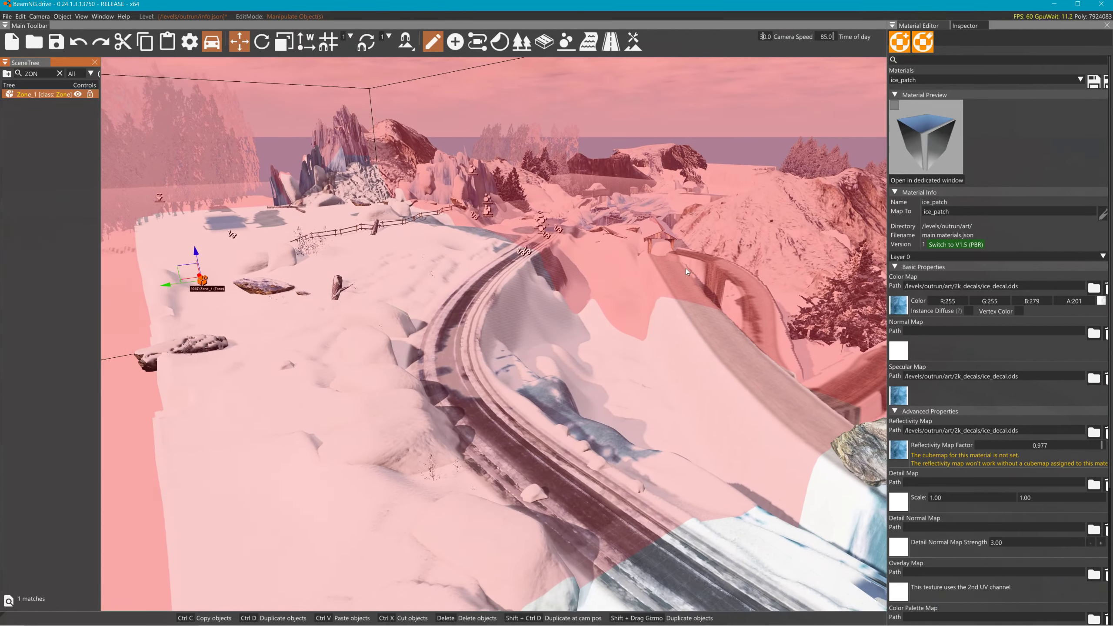
{"action": "key", "text": "w"}
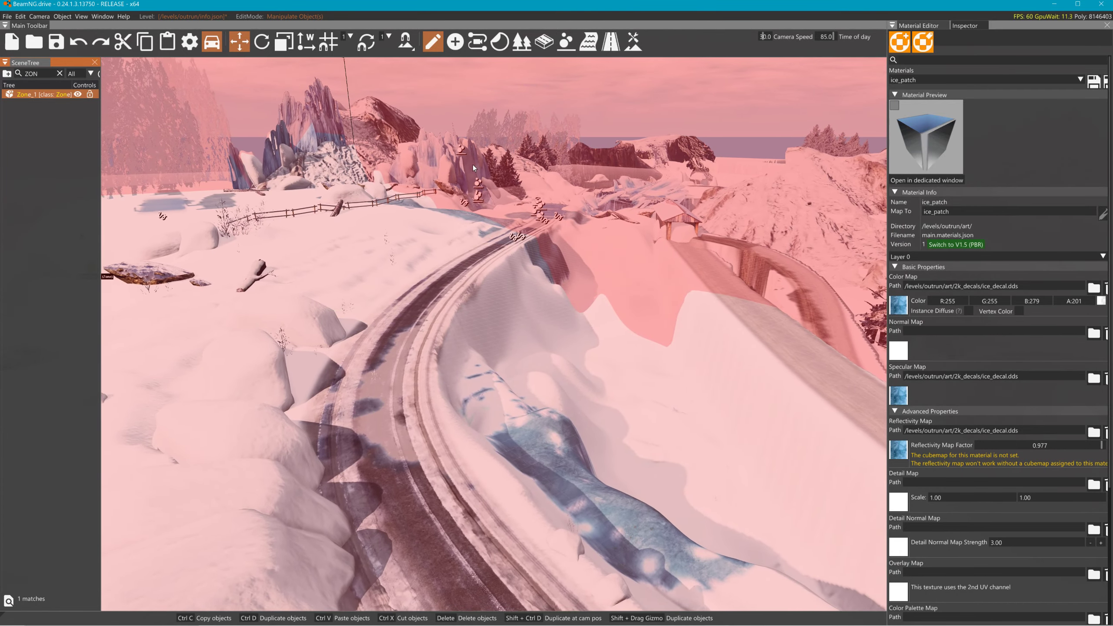
{"action": "key", "text": "s"}
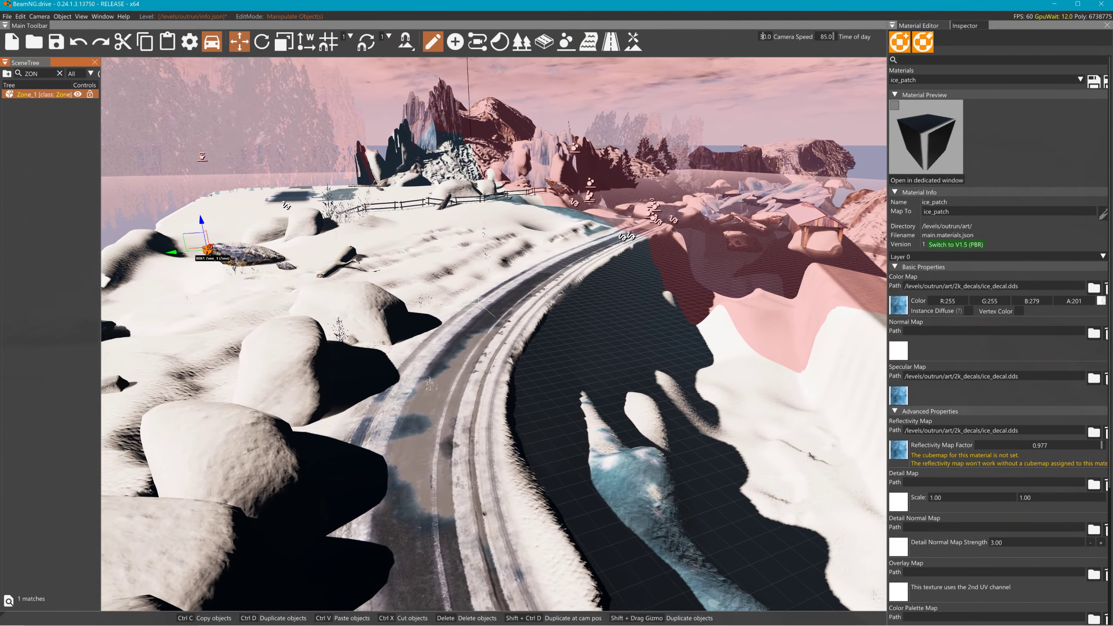
{"action": "right_click_drag", "start_coordinate": [494, 334], "coordinate": [407, 303]}
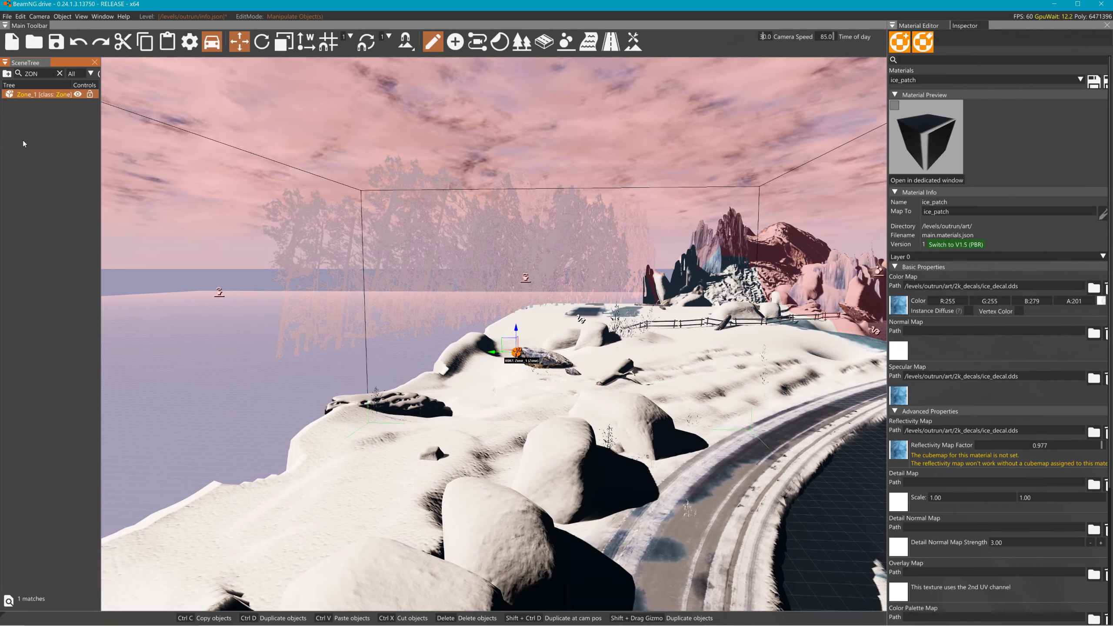
- Rename the Zone_1 object as Zone
{"action": "double_click", "coordinate": [36, 95]}
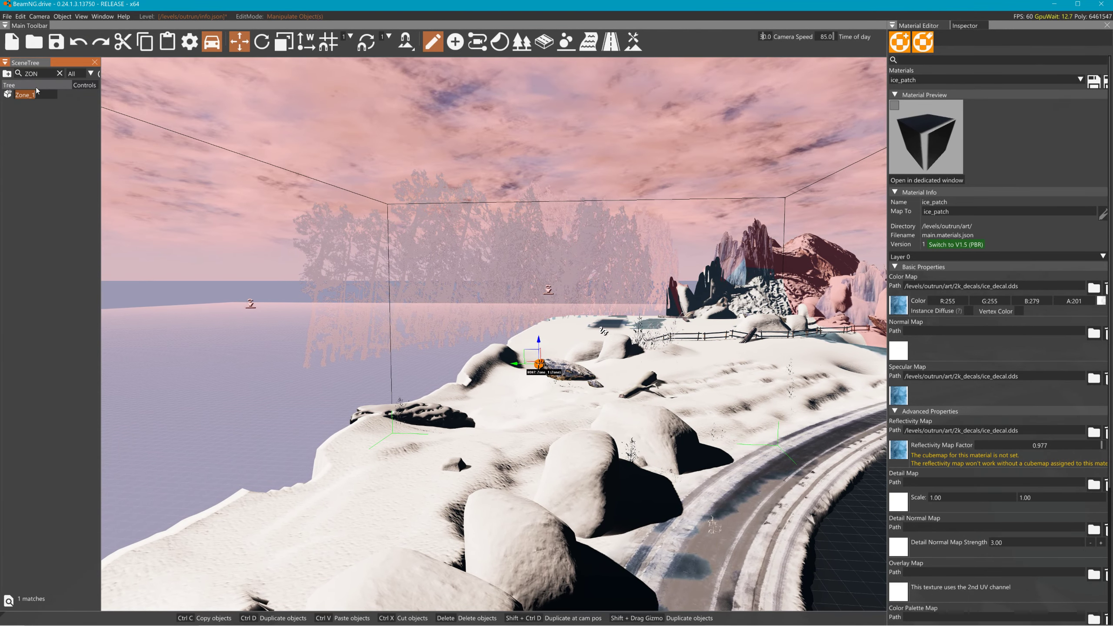
{"action": "key", "text": "BackSpace"}
{"action": "type", "text": "Zone"}
{"action": "key", "text": "Return"}
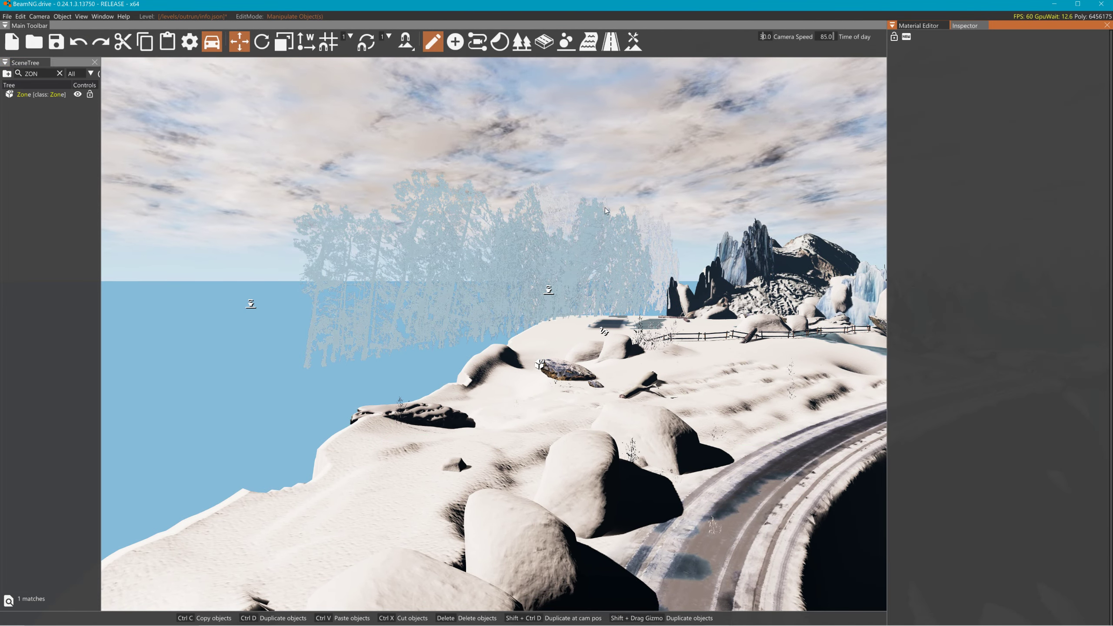
- Delete the zone object that covers the snowfield around the ice patch
{"action": "key", "text": "w"}
{"action": "right_click_drag", "start_coordinate": [494, 333], "coordinate": [631, 378]}
{"action": "key", "text": "w"}
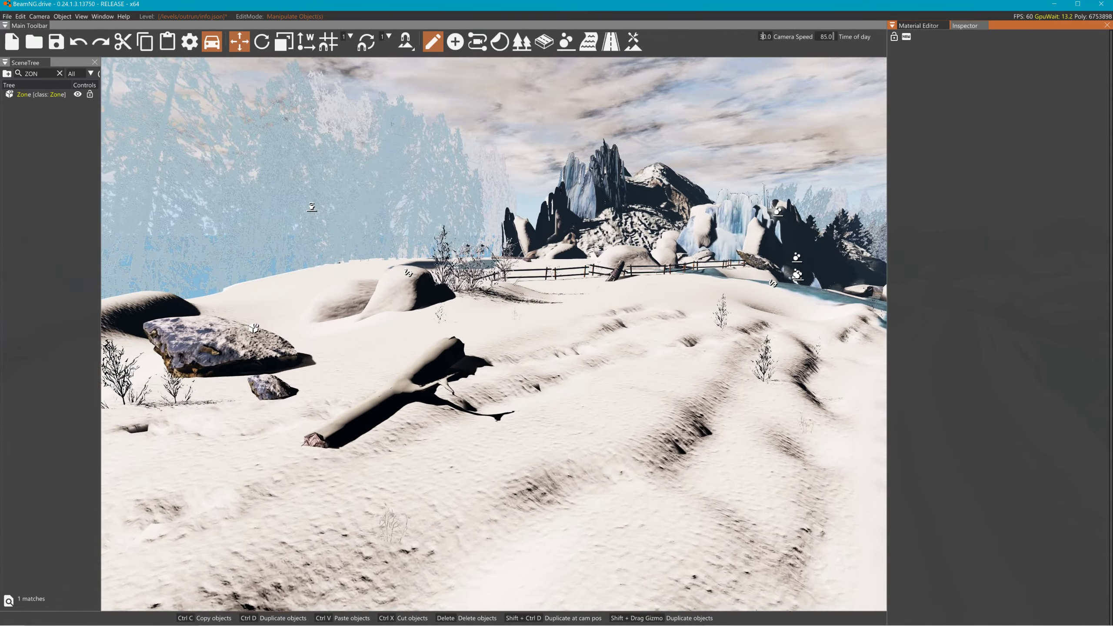
{"action": "left_click", "coordinate": [29, 95]}
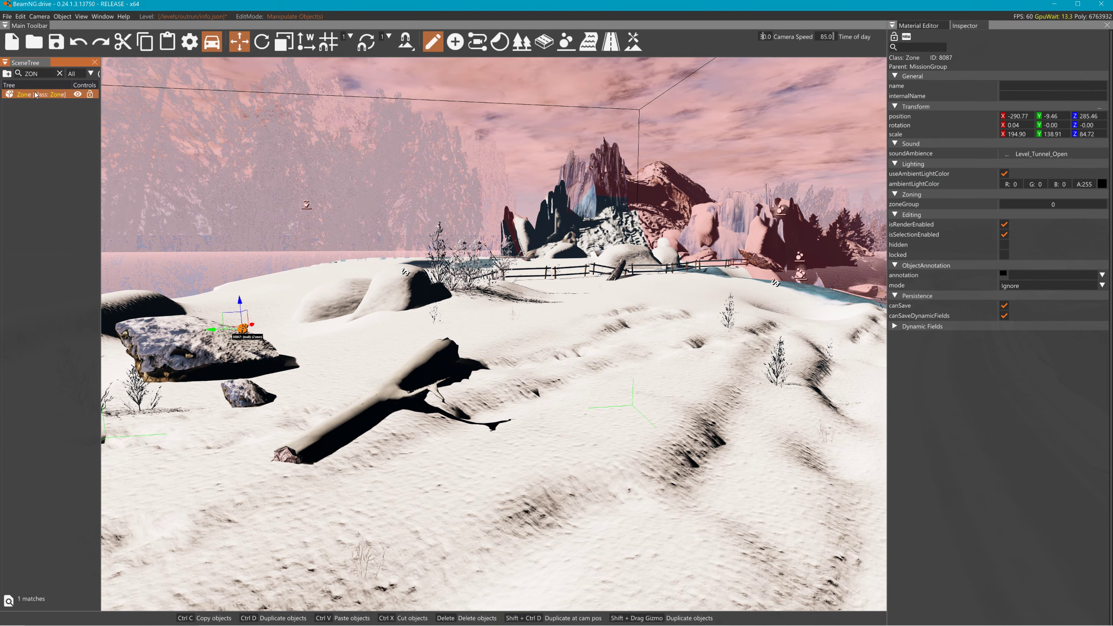
{"action": "key", "text": "Delete"}
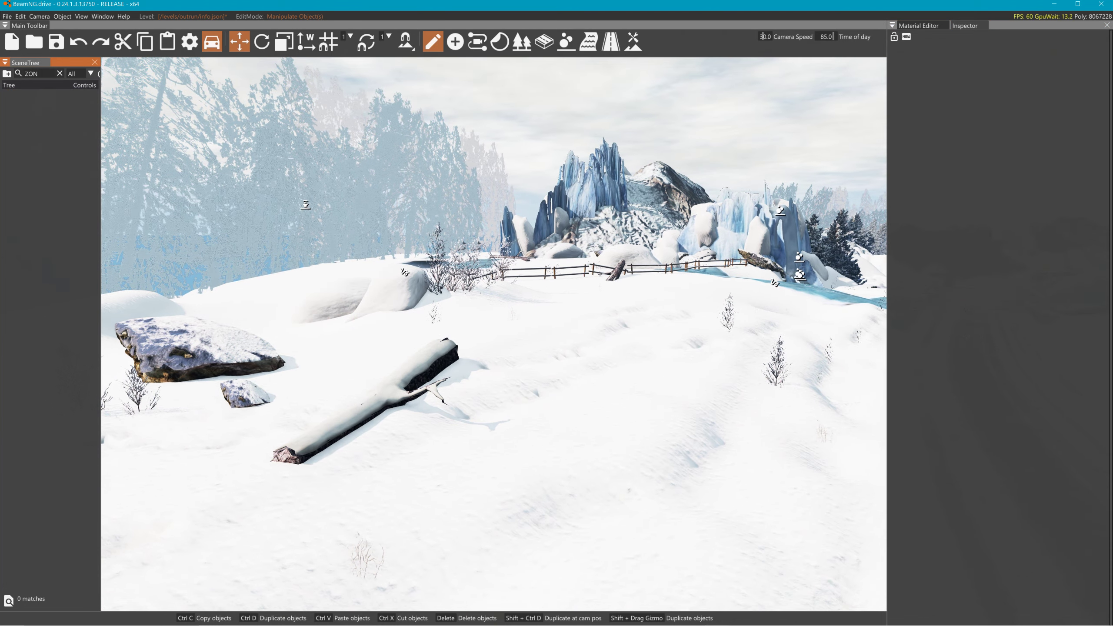
- Examine the reflections on the ice road up close, including with the editor interface hidden
{"action": "key", "text": "w"}
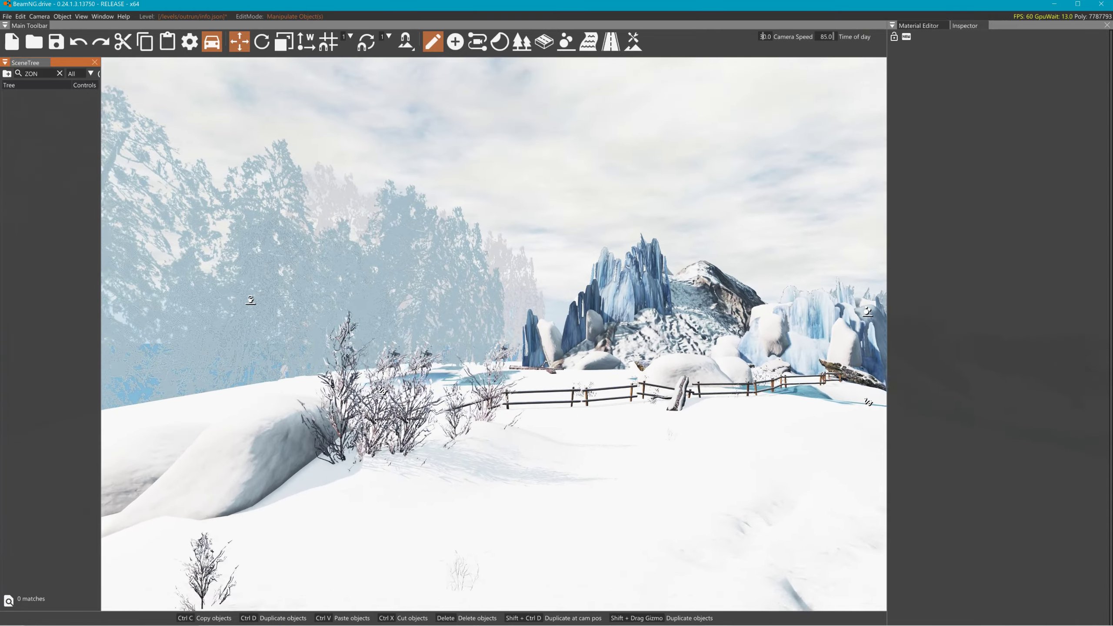
{"action": "key", "text": "w"}
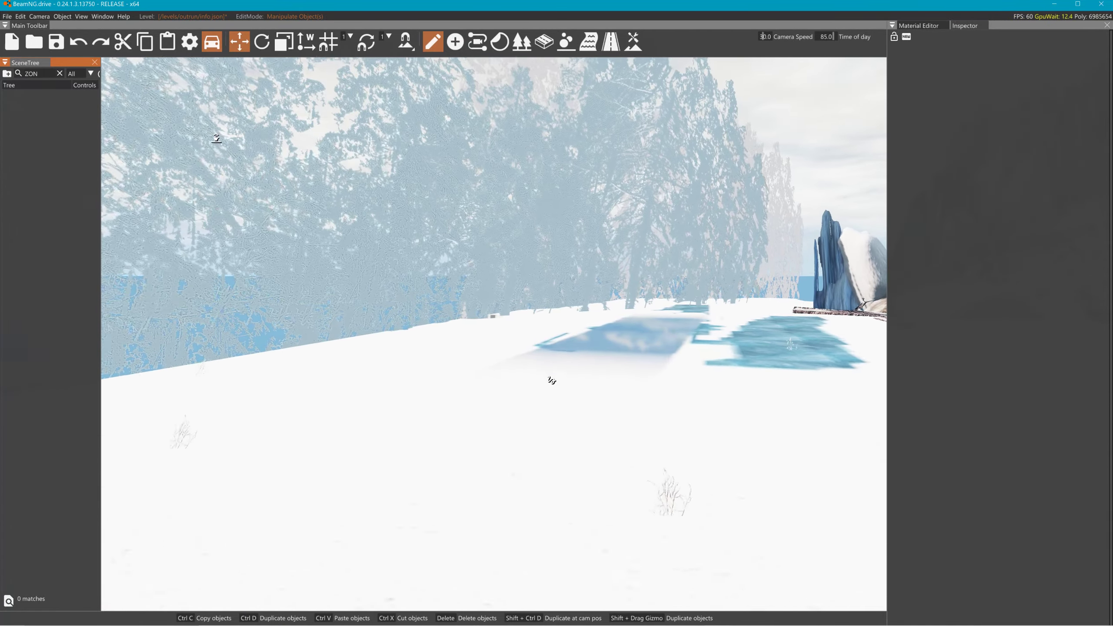
{"action": "key", "text": "w"}
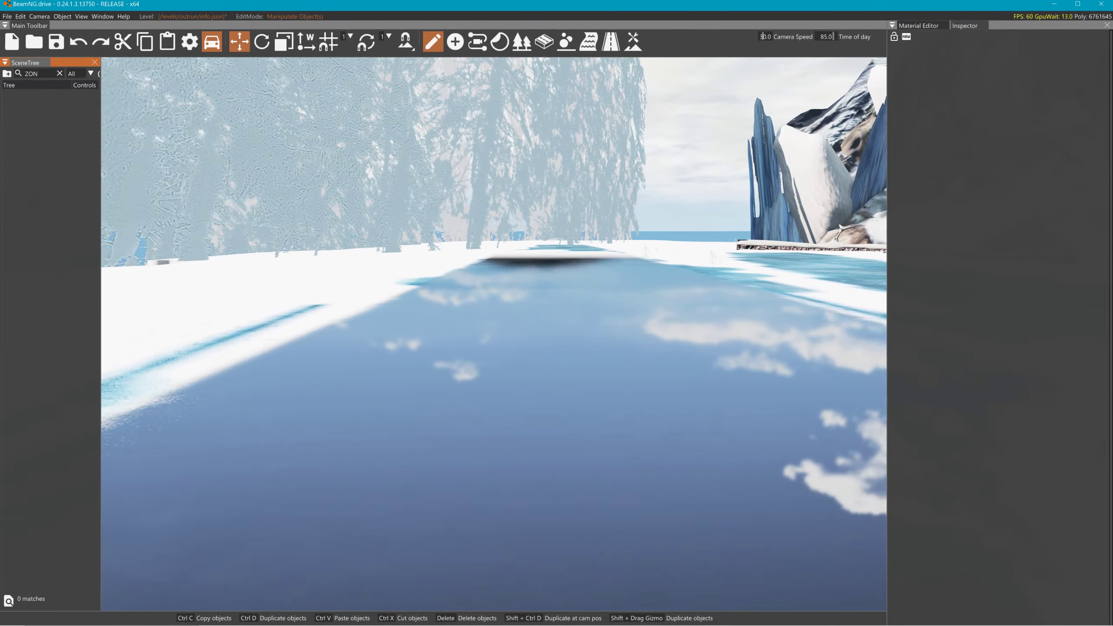
{"action": "right_click_drag", "start_coordinate": [578, 186], "coordinate": [620, 206]}
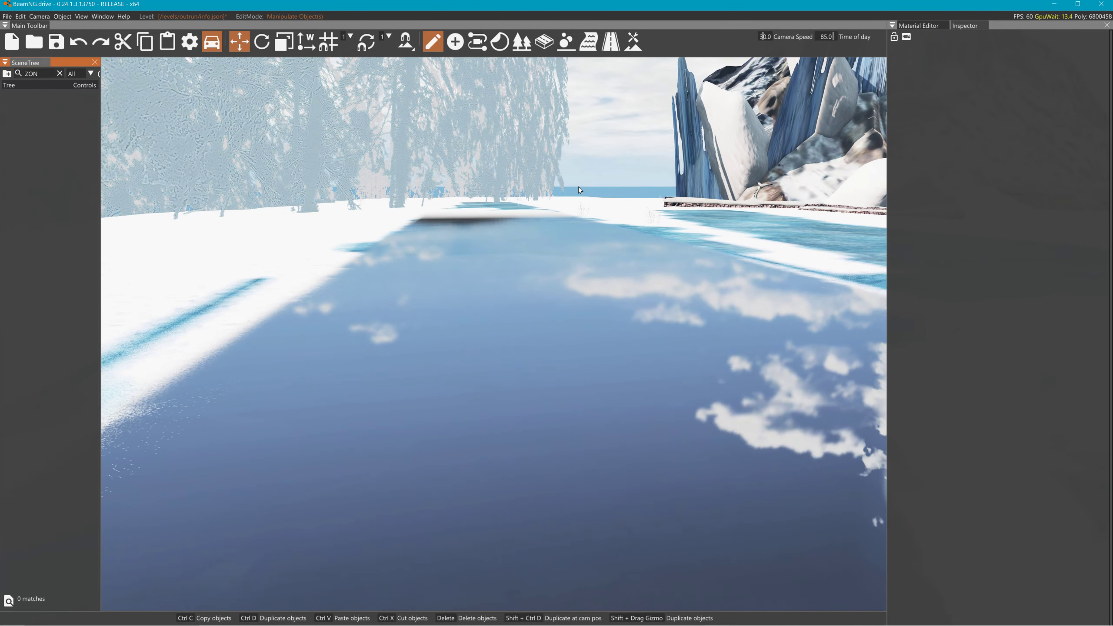
{"action": "key", "text": "F11"}
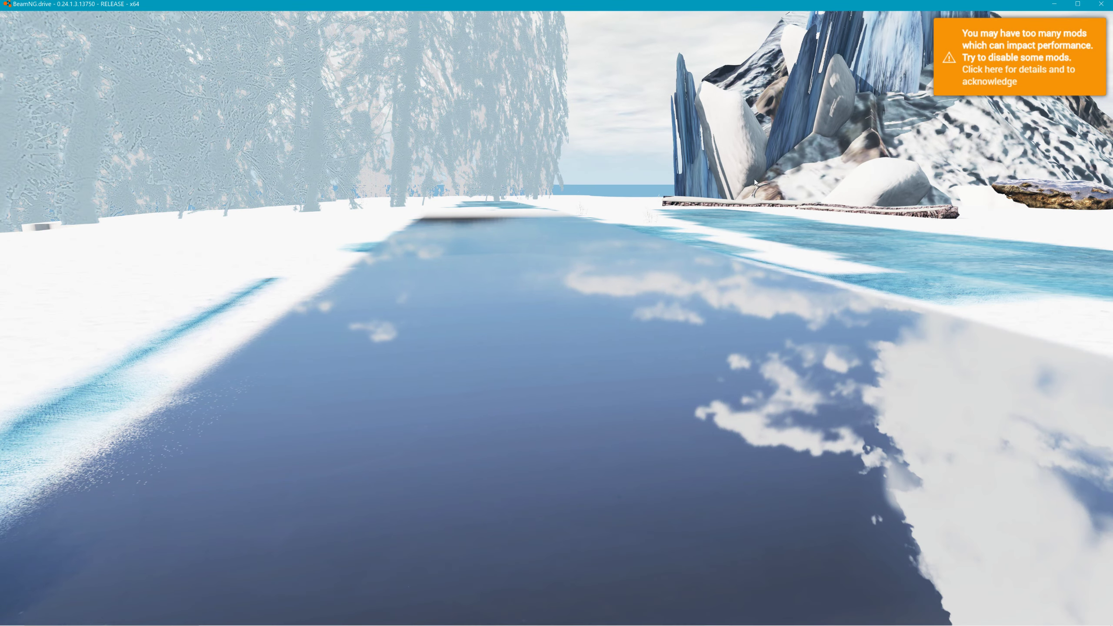
{"action": "key", "text": "F11"}
- Filter the materials by "ic", choose ice_patch and set its reflectivity map factor to 0.723
{"action": "left_click", "coordinate": [709, 202]}
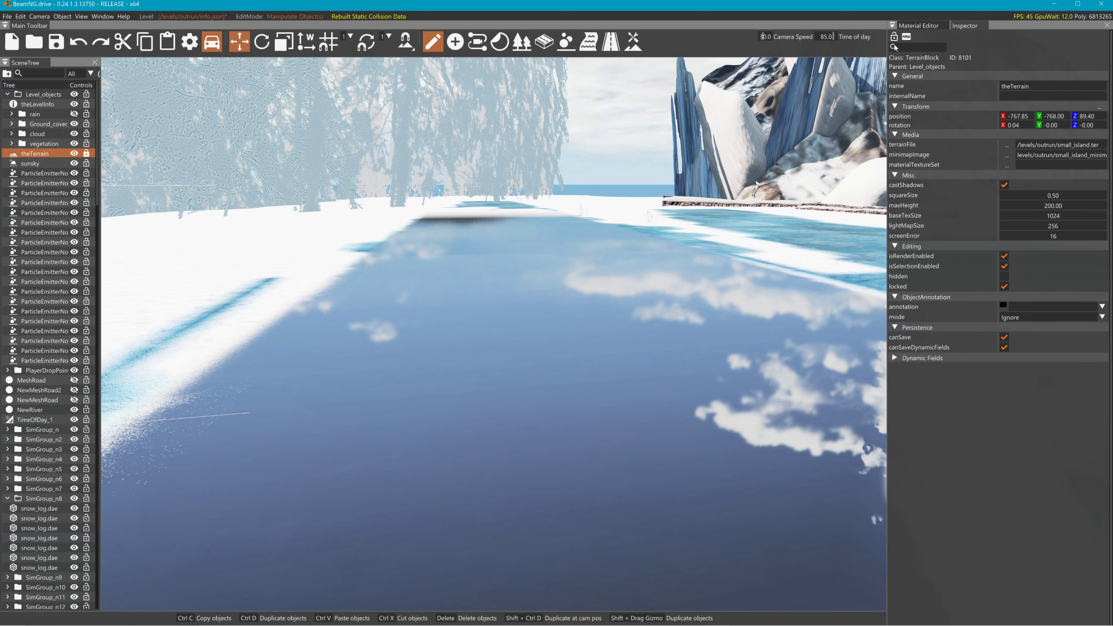
{"action": "left_click", "coordinate": [913, 27]}
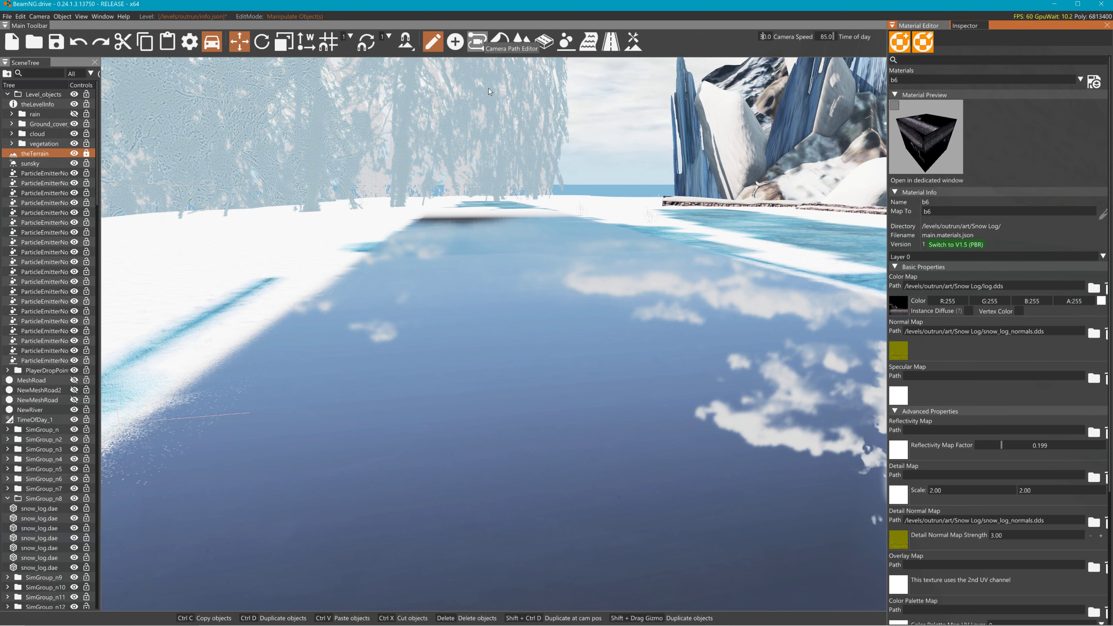
{"action": "left_click", "coordinate": [916, 81]}
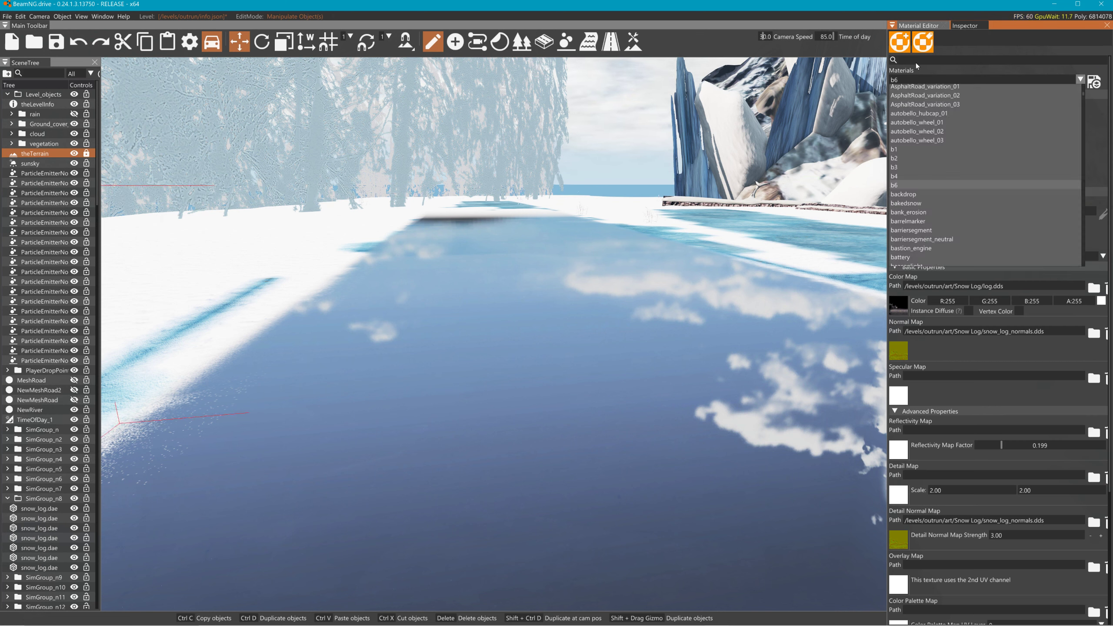
{"action": "left_click", "coordinate": [916, 65]}
{"action": "type", "text": "ic"}
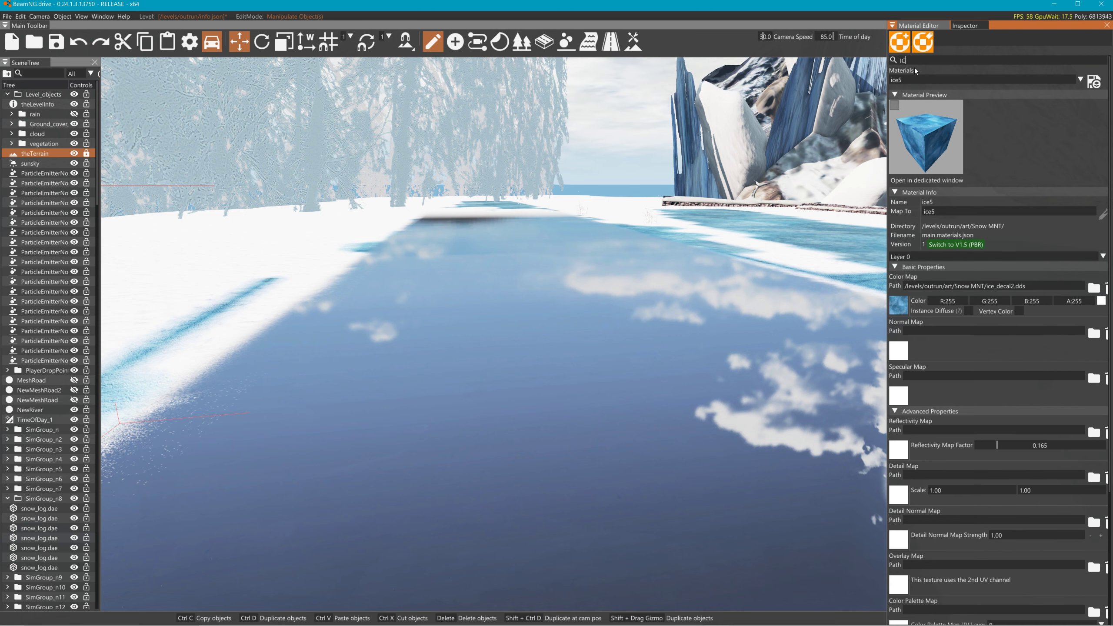
{"action": "left_click", "coordinate": [935, 80]}
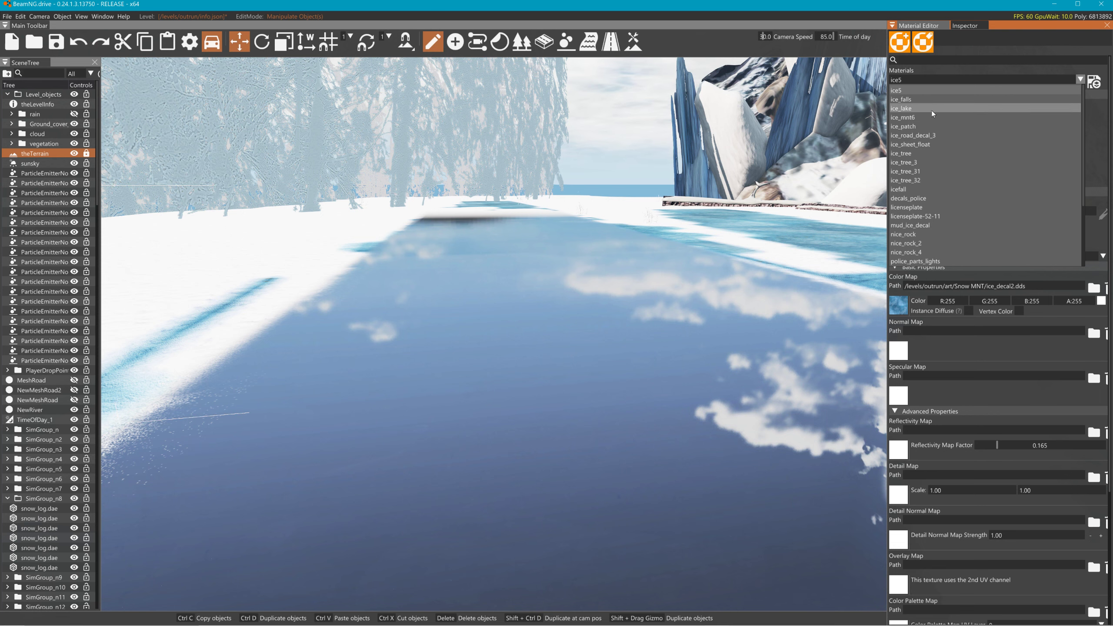
{"action": "left_click", "coordinate": [927, 127]}
{"action": "left_click_drag", "start_coordinate": [1042, 439], "coordinate": [1078, 453]}
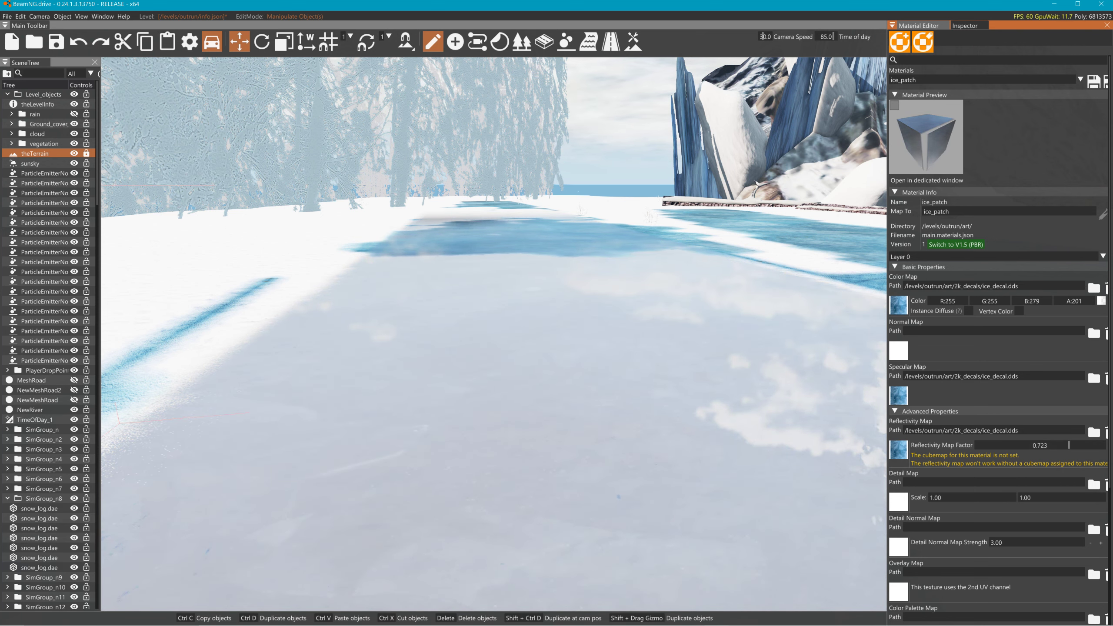
- Examine the ice road's surface and reflections from several angles and distances
{"action": "key", "text": "s"}
{"action": "right_click_drag", "start_coordinate": [683, 351], "coordinate": [772, 520]}
{"action": "key", "text": "w"}
{"action": "key", "text": "d"}
{"action": "key", "text": "a"}
{"action": "key", "text": "d"}
{"action": "key", "text": "a"}
{"action": "key", "text": "d"}
{"action": "key", "text": "w"}
{"action": "key", "text": "s"}
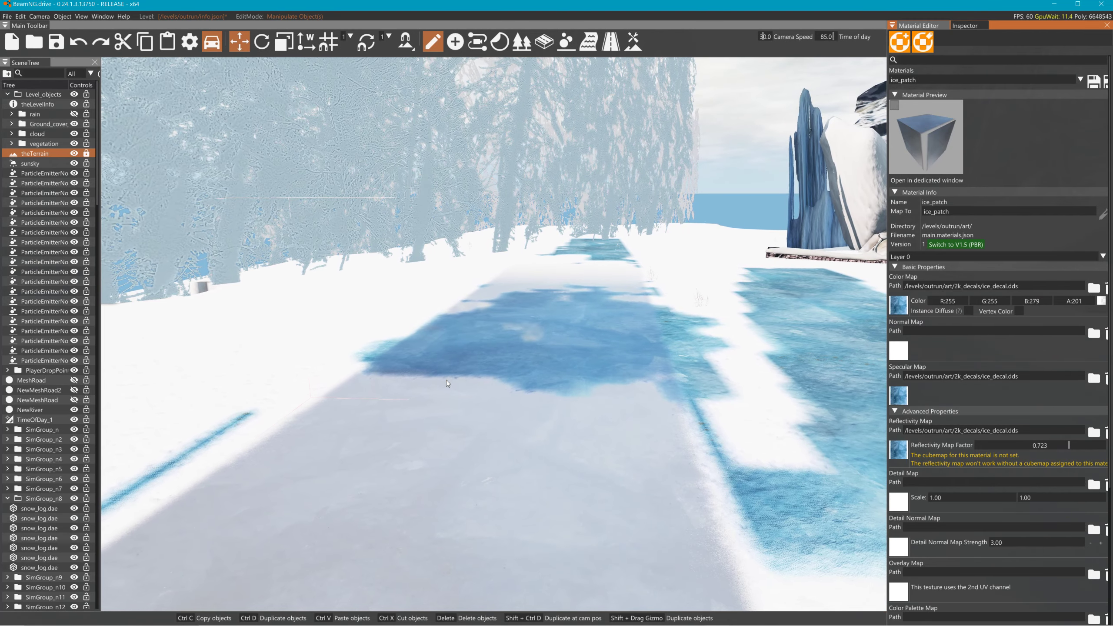
- Paint the ICE terrain material along the ice road with a round brush of size 15 and close the terrain painter
{"action": "left_click_drag", "start_coordinate": [446, 380], "coordinate": [636, 13]}
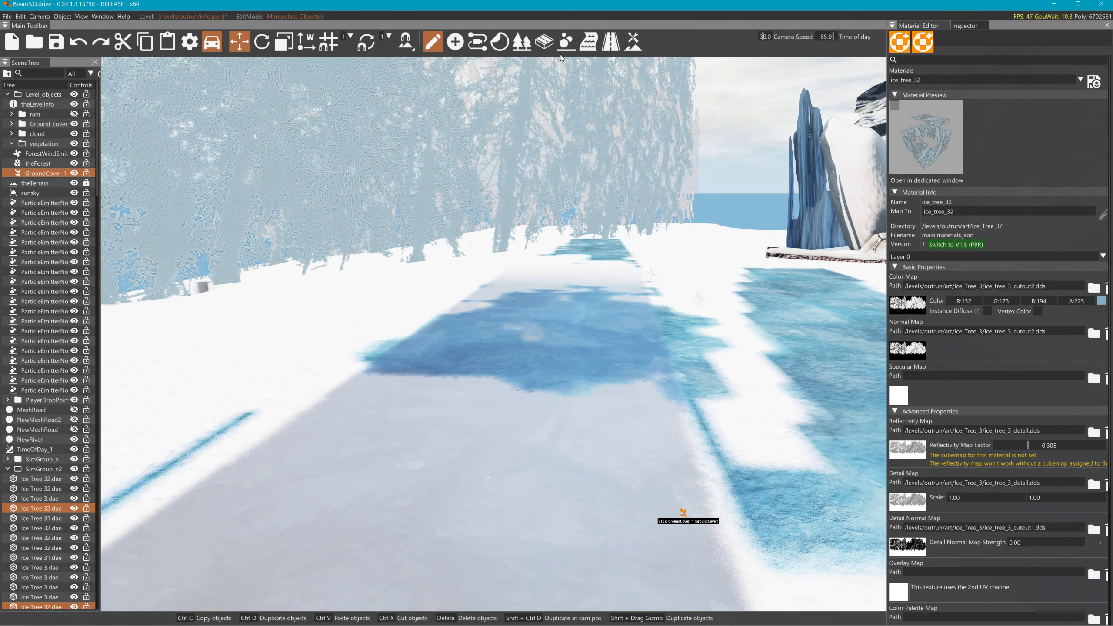
{"action": "left_click", "coordinate": [633, 43]}
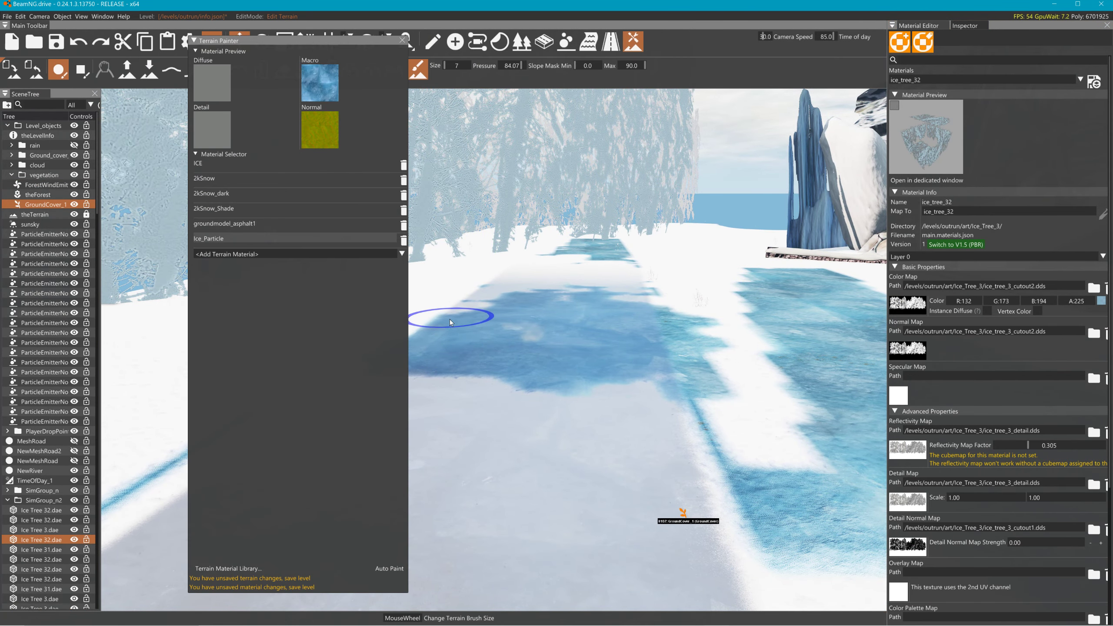
{"action": "scroll", "coordinate": [532, 365], "scroll_direction": "up", "scroll_amount": 8}
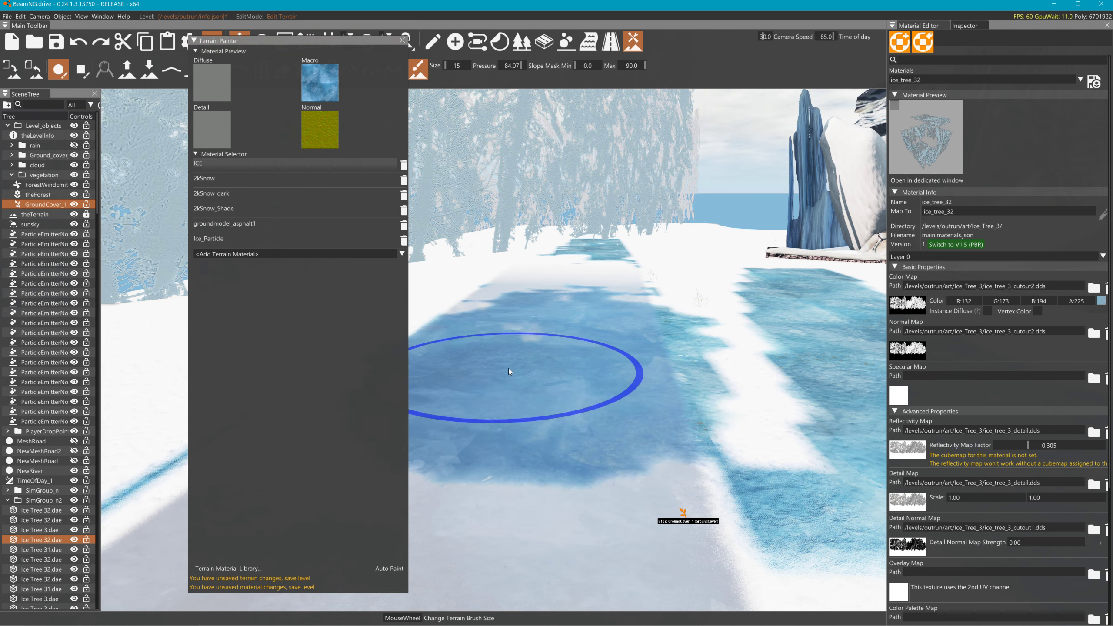
{"action": "key", "text": "w"}
{"action": "key", "text": "s"}
{"action": "mouse_move", "coordinate": [525, 368]}
{"action": "left_mouse_down"}
{"action": "mouse_move", "coordinate": [494, 468]}
{"action": "mouse_move", "coordinate": [468, 486]}
{"action": "left_mouse_up"}
{"action": "key", "text": "w"}
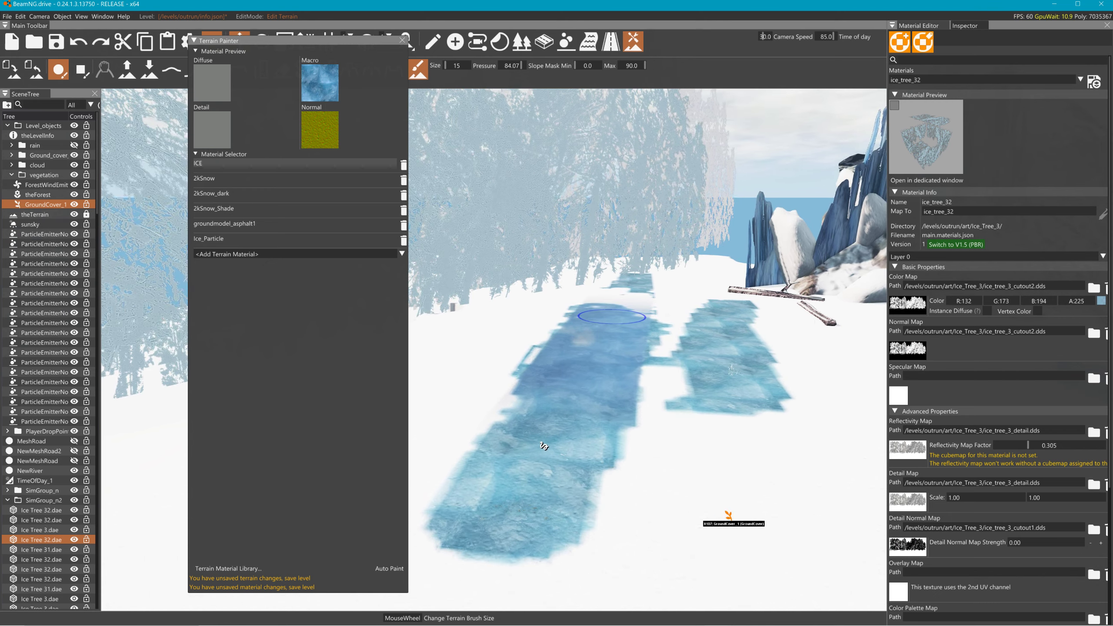
{"action": "left_click", "coordinate": [402, 41]}
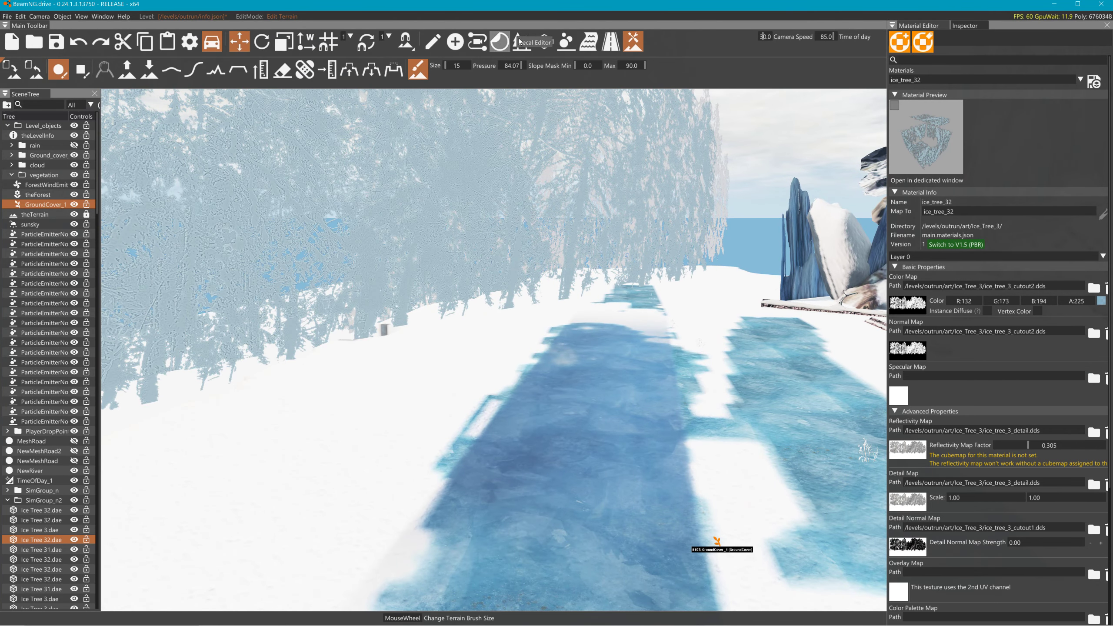
- Create a river with width 10 and depth 5 along the ice road, from its near part to the far end
{"action": "left_click", "coordinate": [589, 42]}
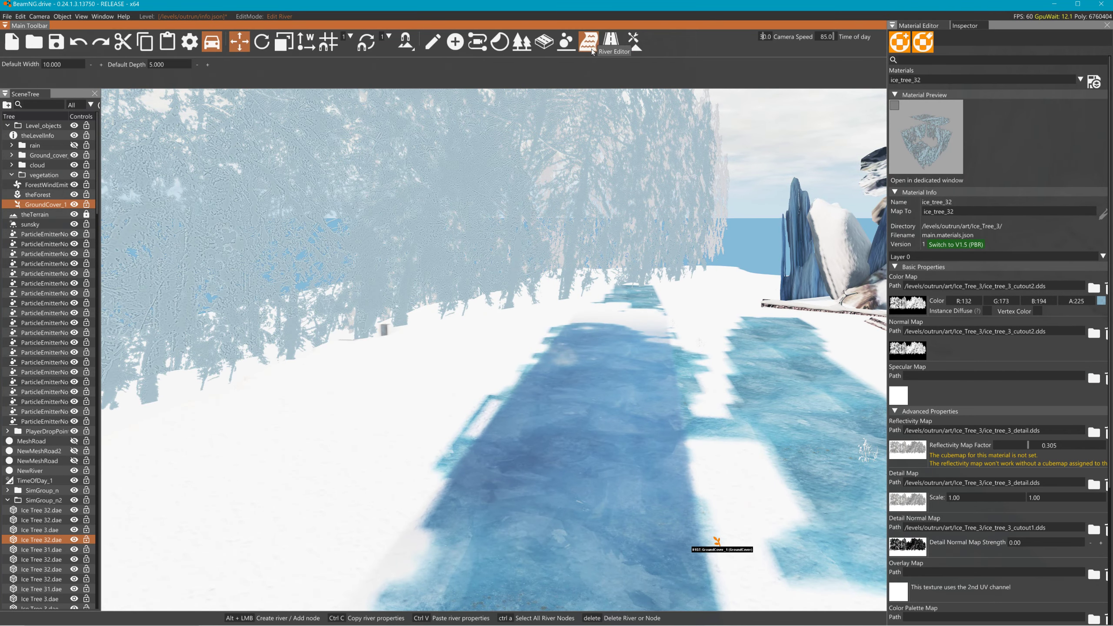
{"action": "left_click", "coordinate": [569, 520], "text": "alt"}
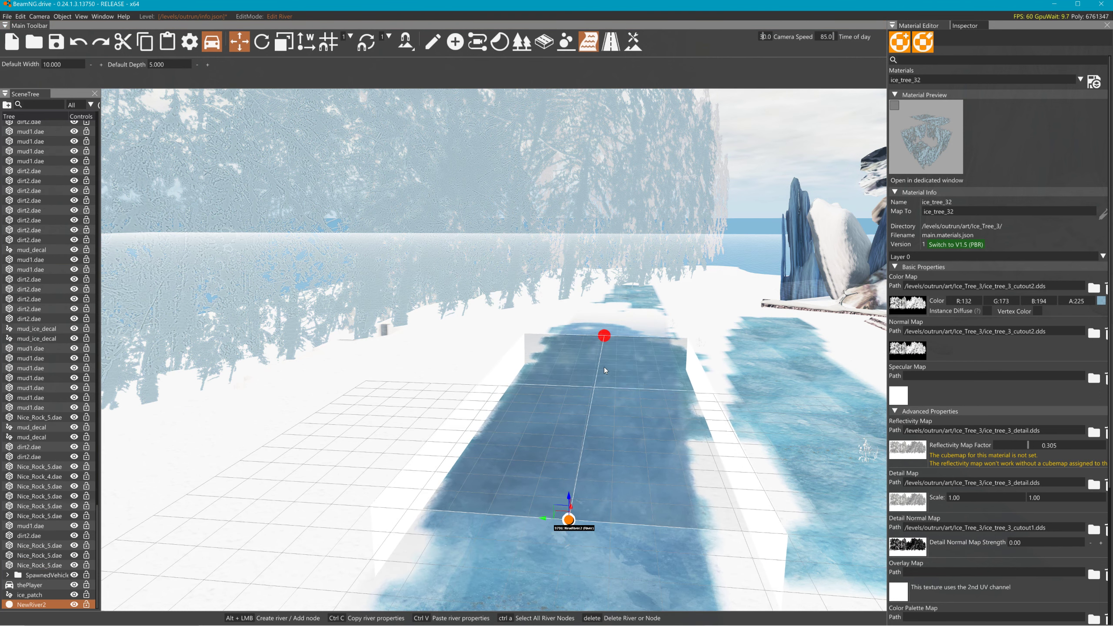
{"action": "left_click", "coordinate": [619, 295], "text": "alt"}
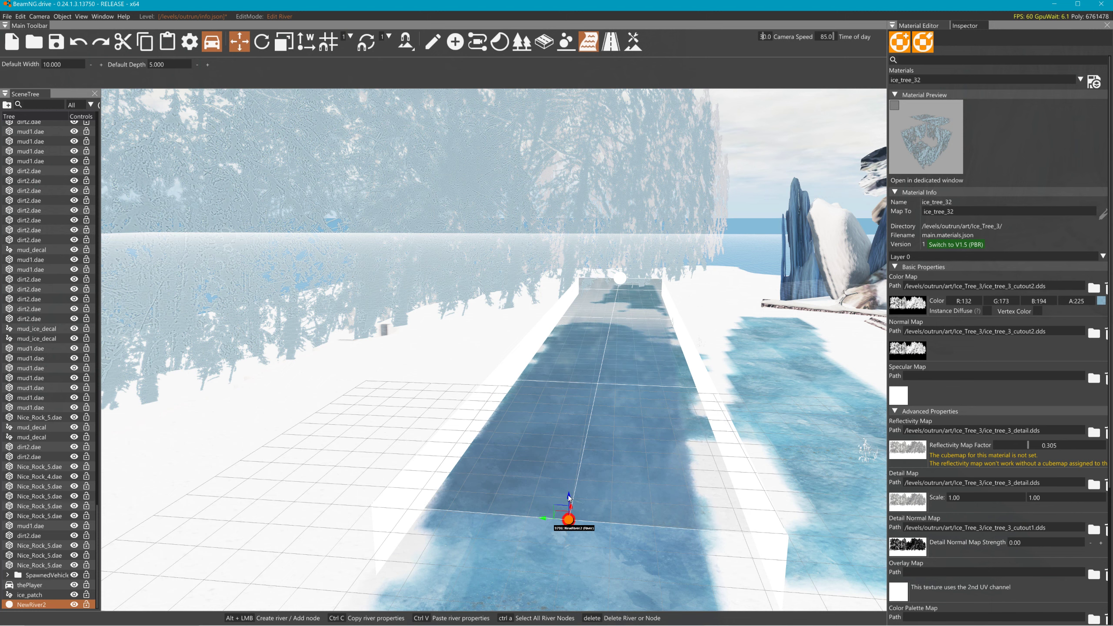
- Lower the river's near and far end nodes so the water surface sits just on the ice road
{"action": "left_click_drag", "start_coordinate": [570, 497], "coordinate": [574, 549]}
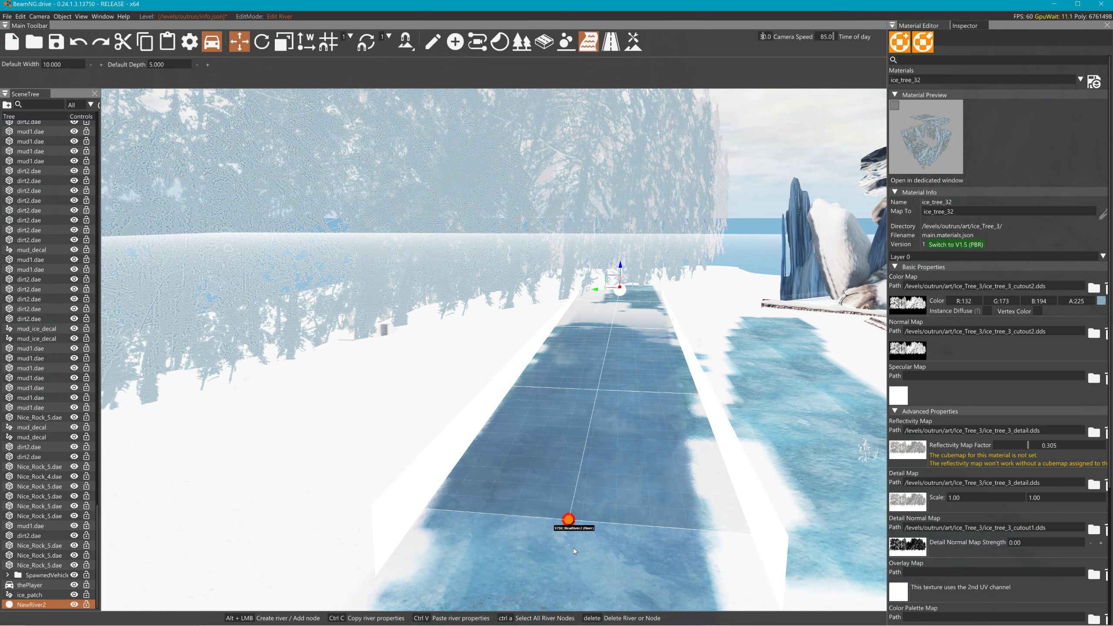
{"action": "left_click", "coordinate": [571, 522]}
{"action": "left_click_drag", "start_coordinate": [570, 501], "coordinate": [583, 566]}
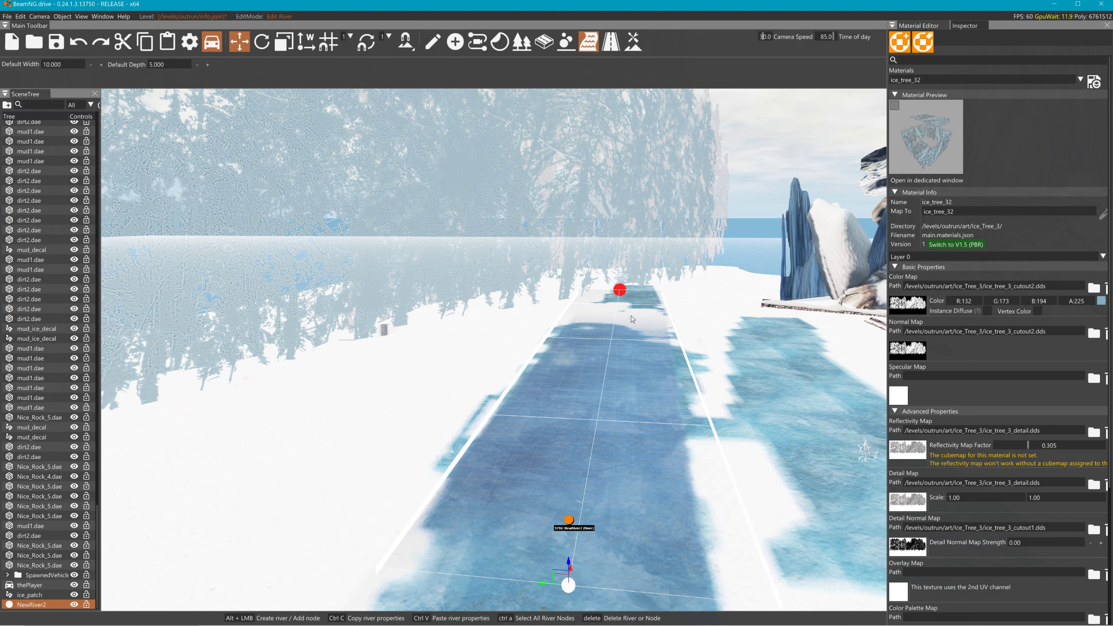
{"action": "left_click", "coordinate": [620, 290]}
{"action": "left_click_drag", "start_coordinate": [623, 271], "coordinate": [624, 274]}
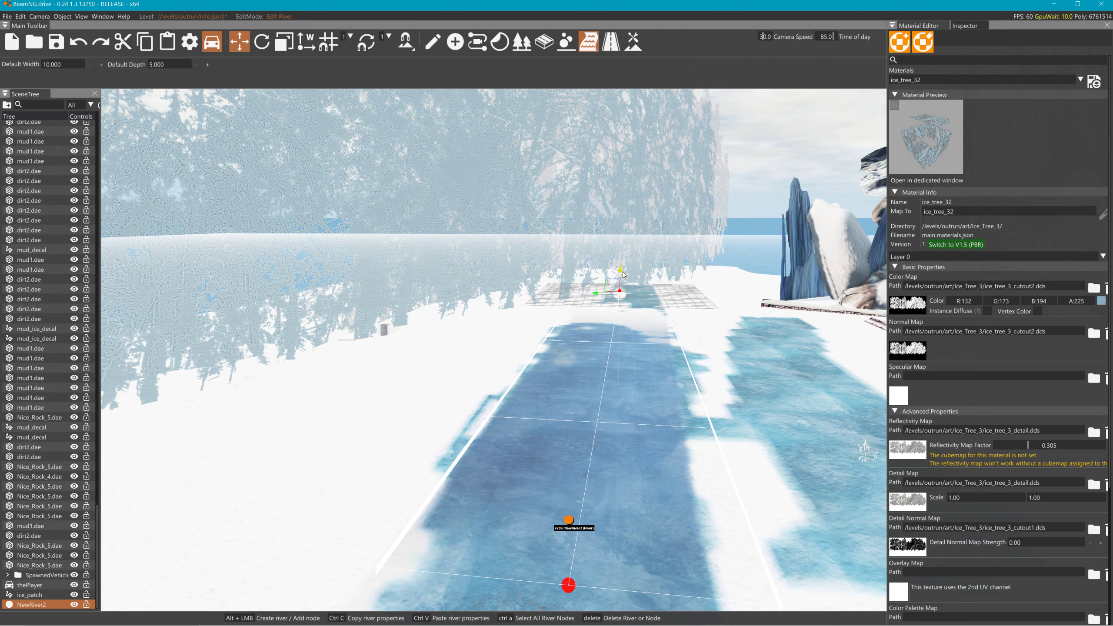
{"action": "mouse_move", "coordinate": [701, 344]}
{"action": "right_mouse_down"}
{"action": "mouse_move", "coordinate": [710, 439]}
{"action": "mouse_move", "coordinate": [695, 360]}
{"action": "right_mouse_up"}
{"action": "key", "text": "w"}
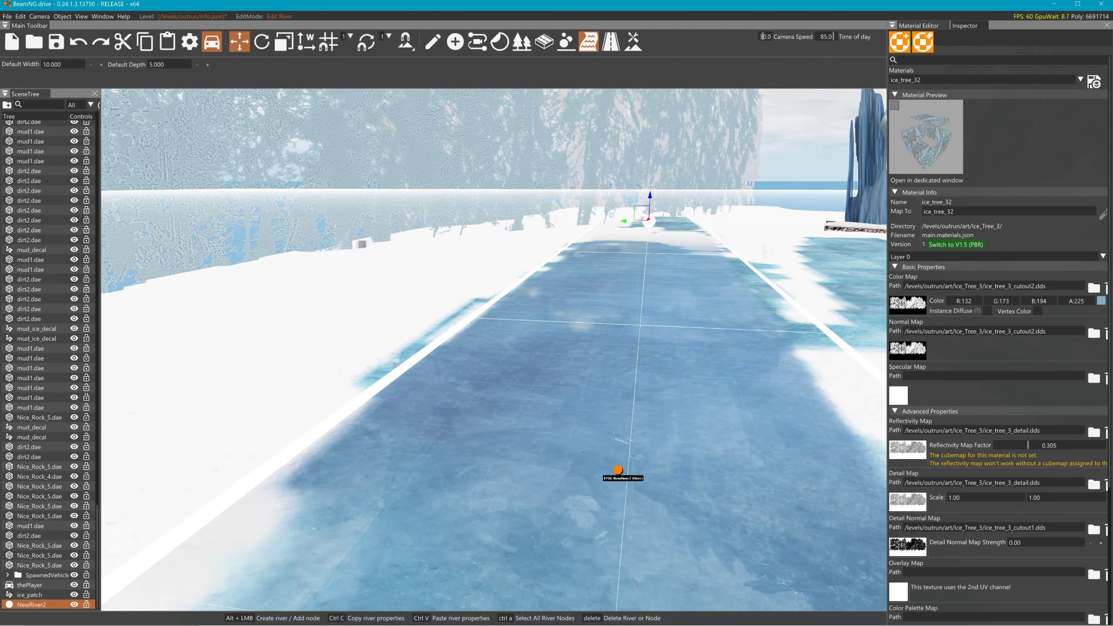
{"action": "right_click_drag", "start_coordinate": [702, 409], "coordinate": [702, 405]}
{"action": "key", "text": "w"}
{"action": "left_click", "coordinate": [693, 406]}
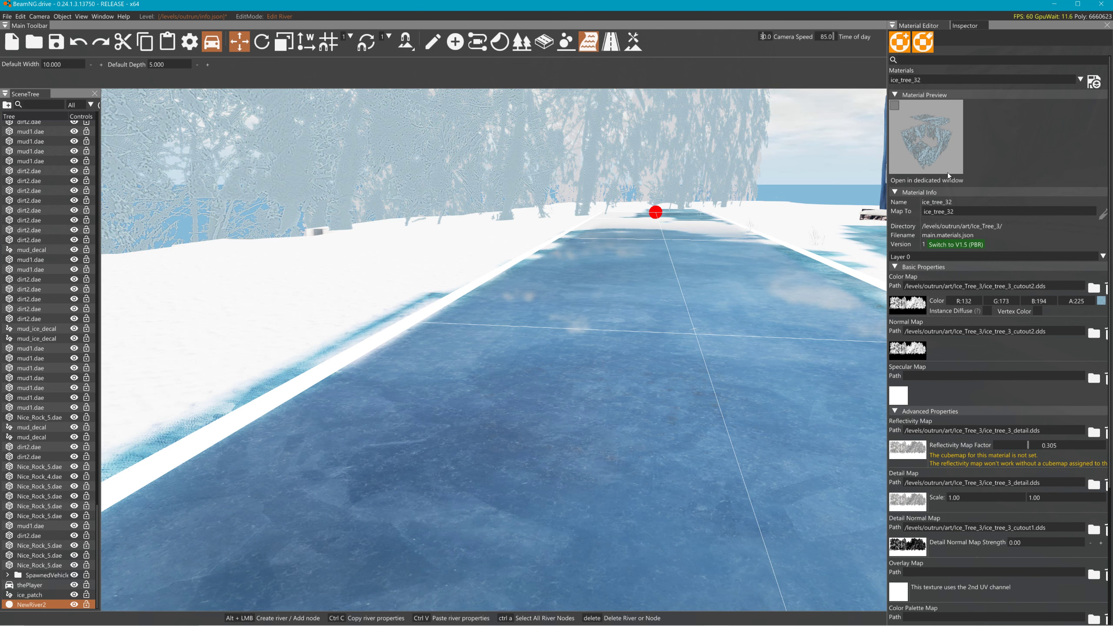
- Show the river's properties with all three ripple layers expanded and set the ripple speed of layer [0] to 0
{"action": "left_click", "coordinate": [955, 26]}
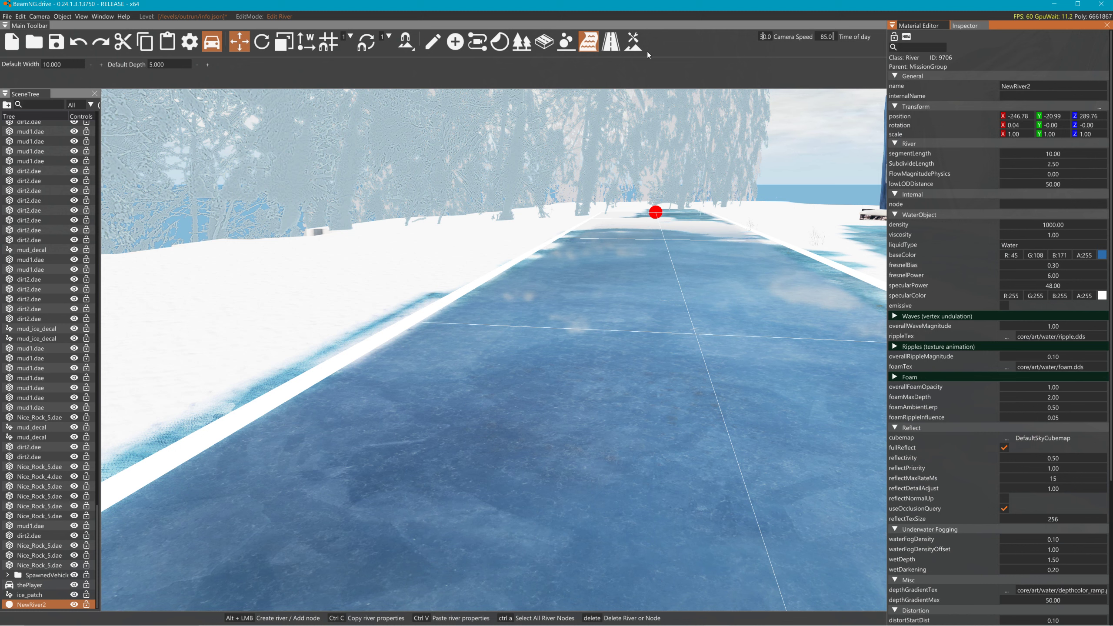
{"action": "left_click", "coordinate": [592, 355]}
{"action": "left_click", "coordinate": [894, 347]}
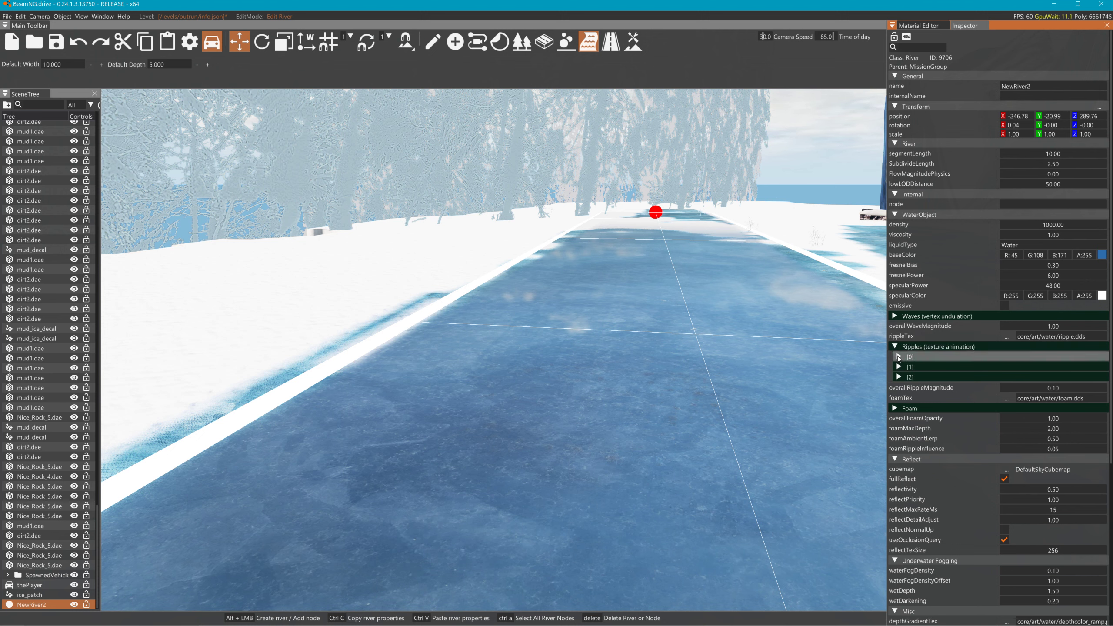
{"action": "left_click", "coordinate": [899, 357]}
{"action": "left_click", "coordinate": [900, 407]}
{"action": "left_click", "coordinate": [908, 458]}
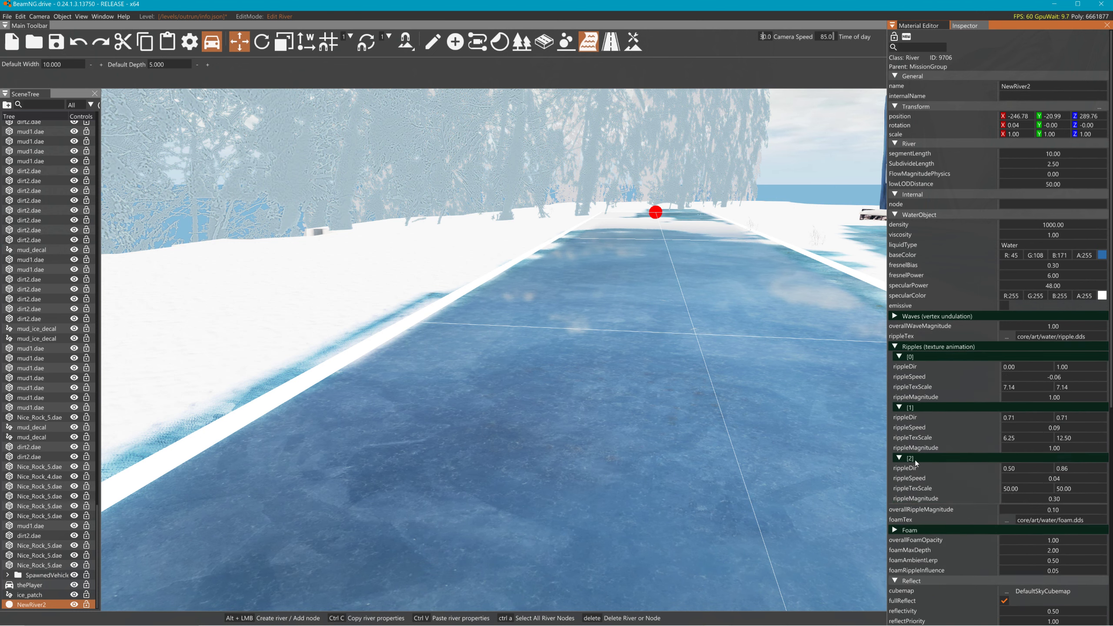
{"action": "double_click", "coordinate": [1038, 375]}
{"action": "type", "text": "0"}
- Set ripple layer [1]'s speed and magnitude to 0 and ripple layer [2]'s speed to 0
{"action": "double_click", "coordinate": [1054, 428]}
{"action": "type", "text": "0"}
{"action": "double_click", "coordinate": [1054, 448]}
{"action": "type", "text": "0"}
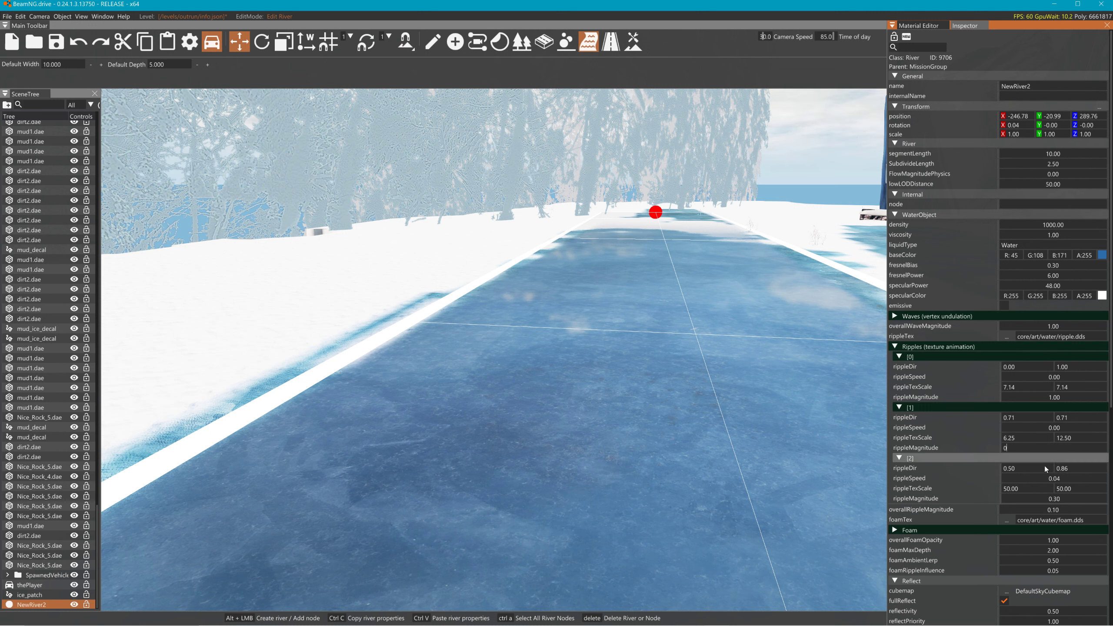
{"action": "double_click", "coordinate": [1052, 479]}
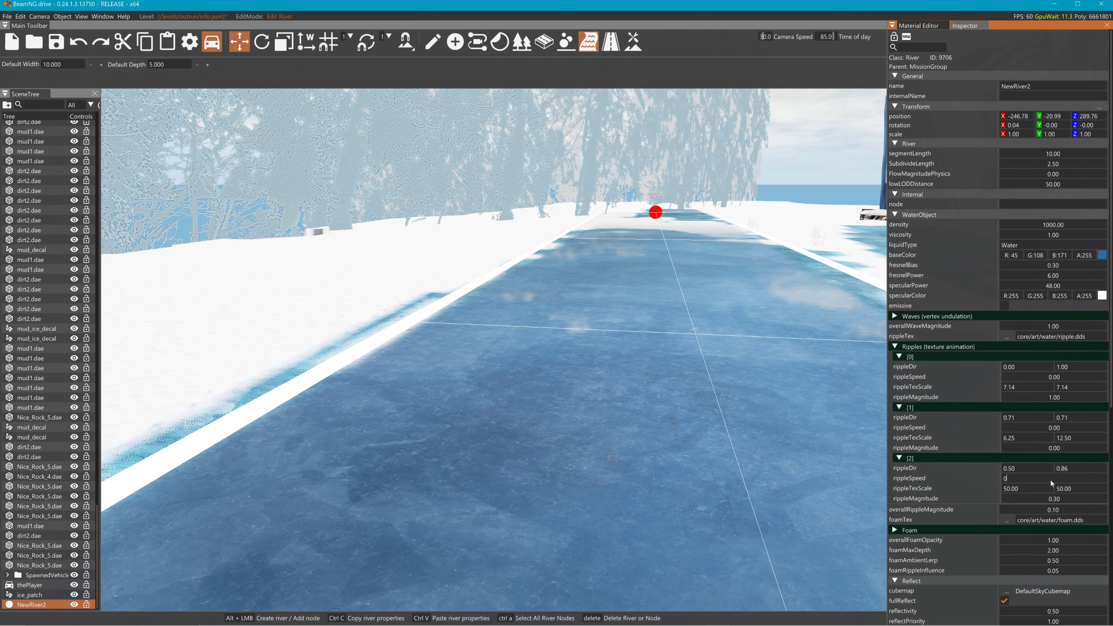
{"action": "type", "text": "00"}
{"action": "key", "text": "Return"}
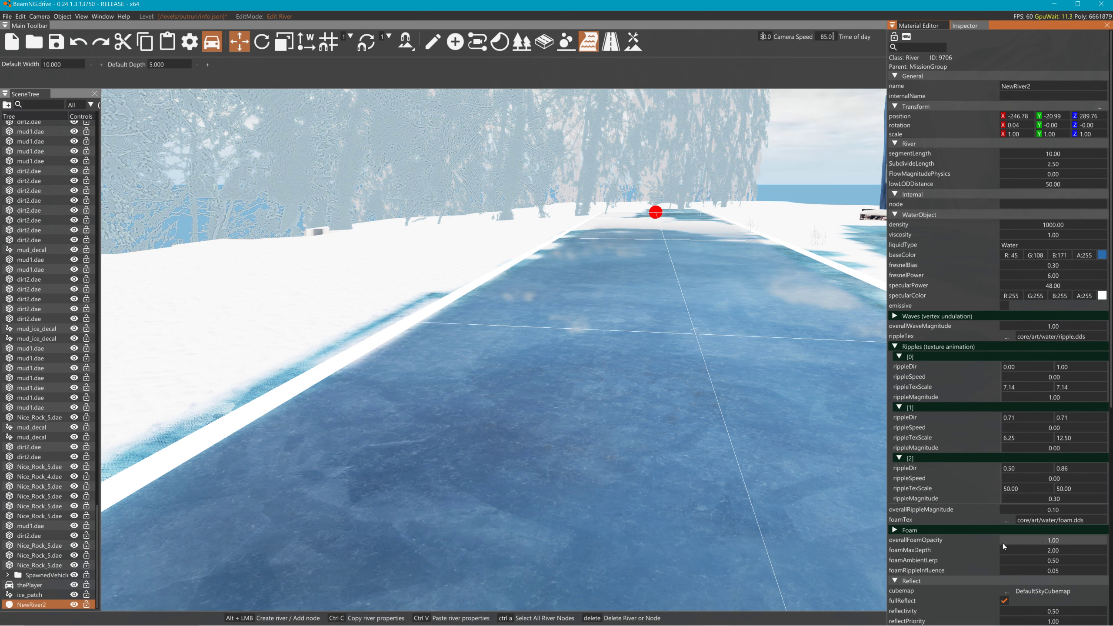
- Set the river's overall wave magnitude to 0
{"action": "left_click", "coordinate": [895, 314]}
{"action": "double_click", "coordinate": [1029, 357]}
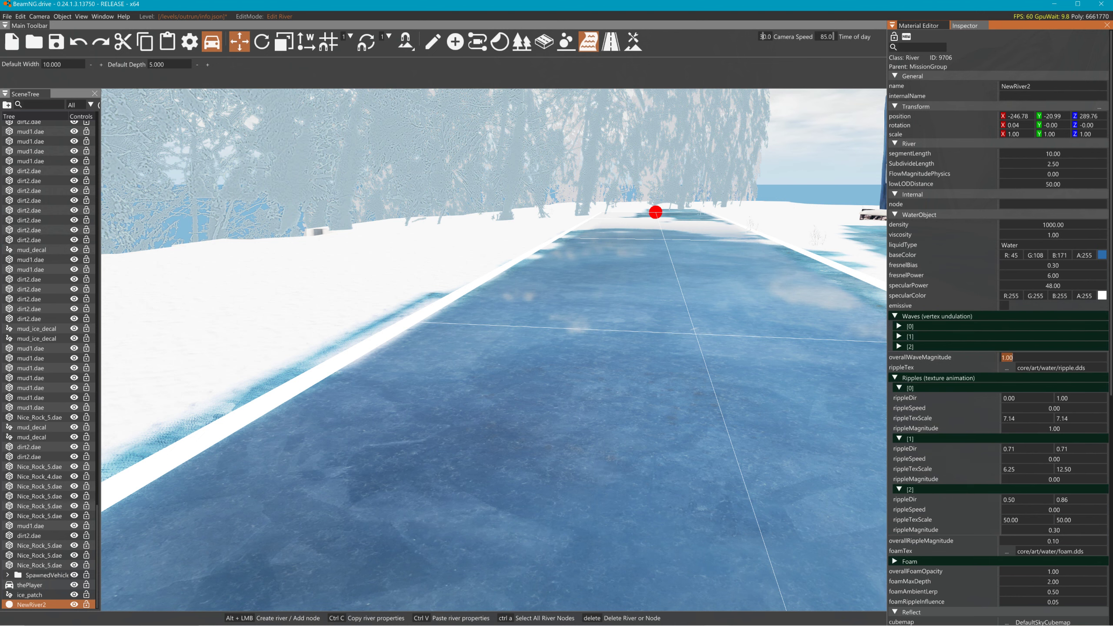
{"action": "type", "text": "0"}
{"action": "key", "text": "Return"}
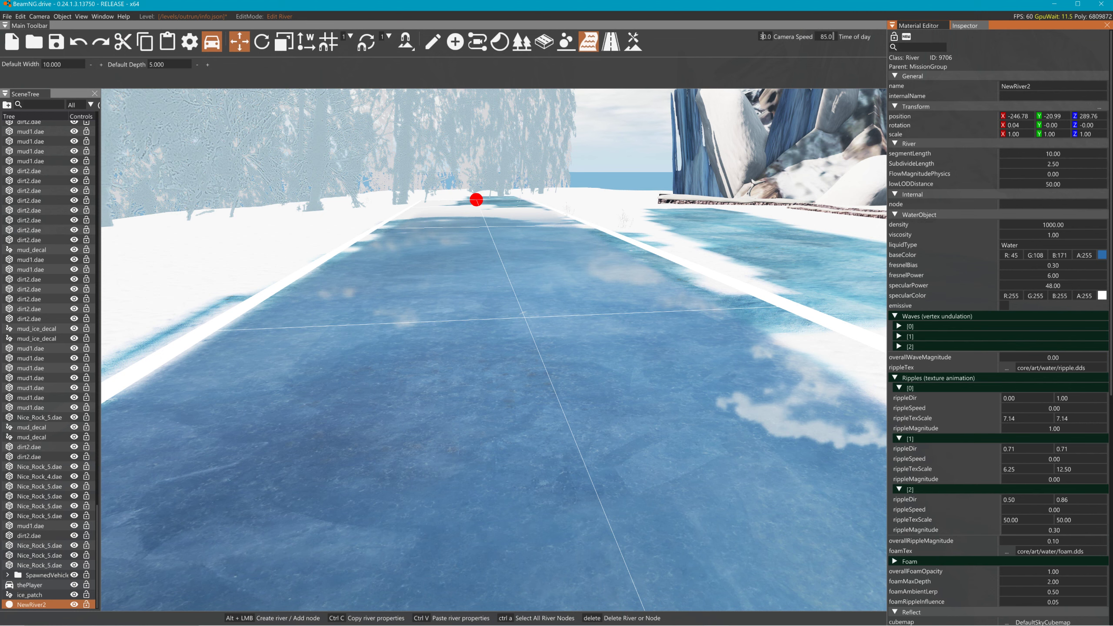
{"action": "right_click_drag", "start_coordinate": [494, 350], "coordinate": [457, 352]}
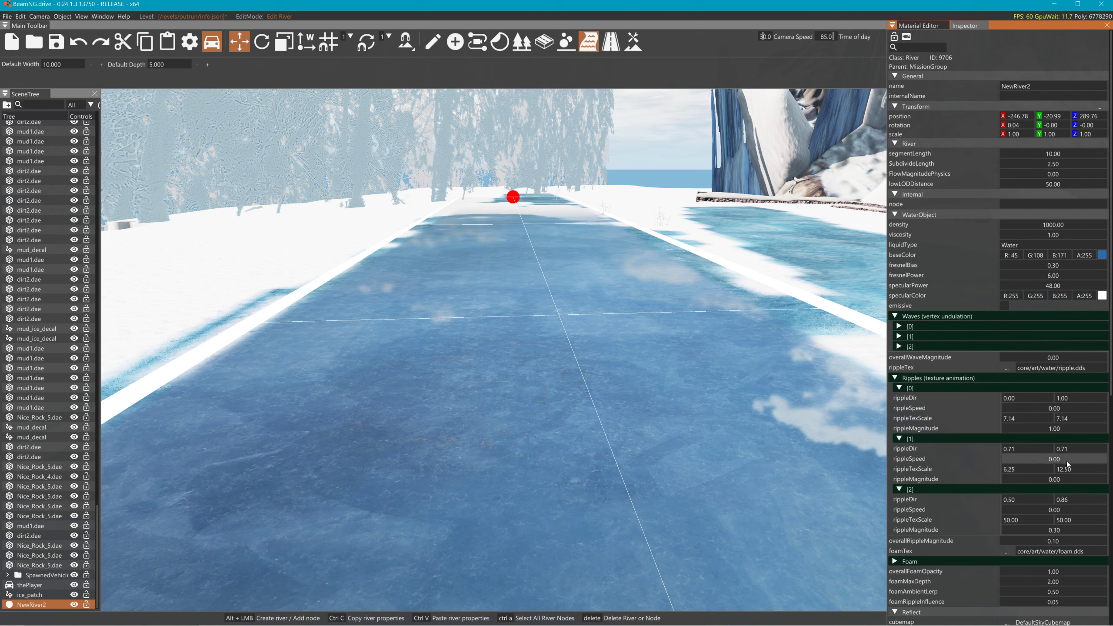
- Adjust the river's ripple magnitudes to -0.20 for layer [0] and -0.30 for layer [1], checking the water surface up close
{"action": "left_click_drag", "start_coordinate": [1047, 482], "coordinate": [1044, 479]}
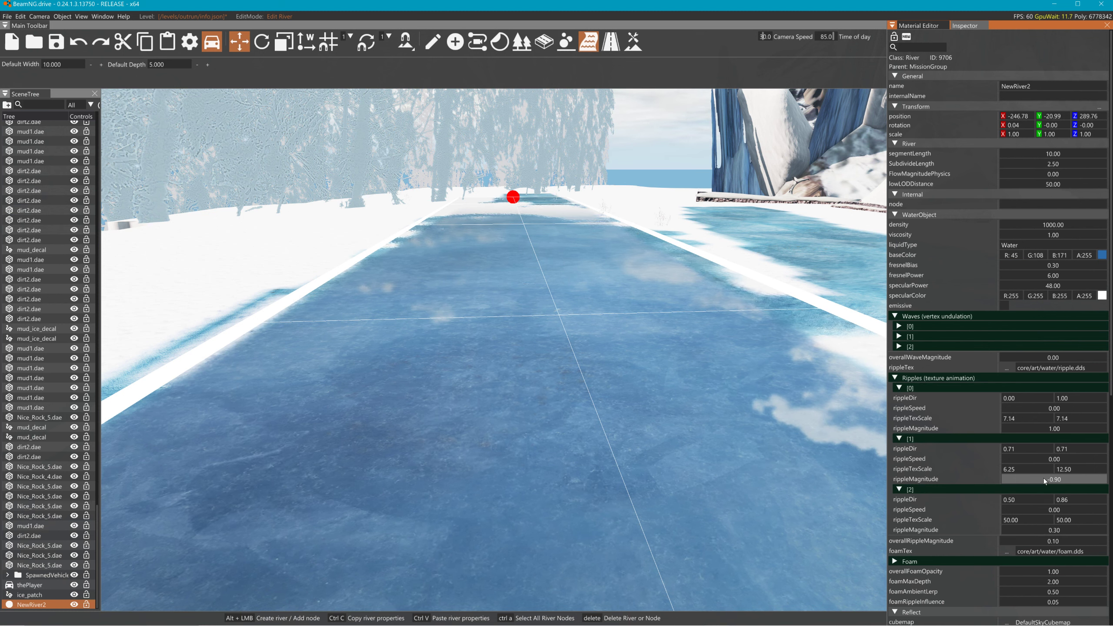
{"action": "right_click_drag", "start_coordinate": [658, 351], "coordinate": [686, 395]}
{"action": "key", "text": "w"}
{"action": "key", "text": "w"}
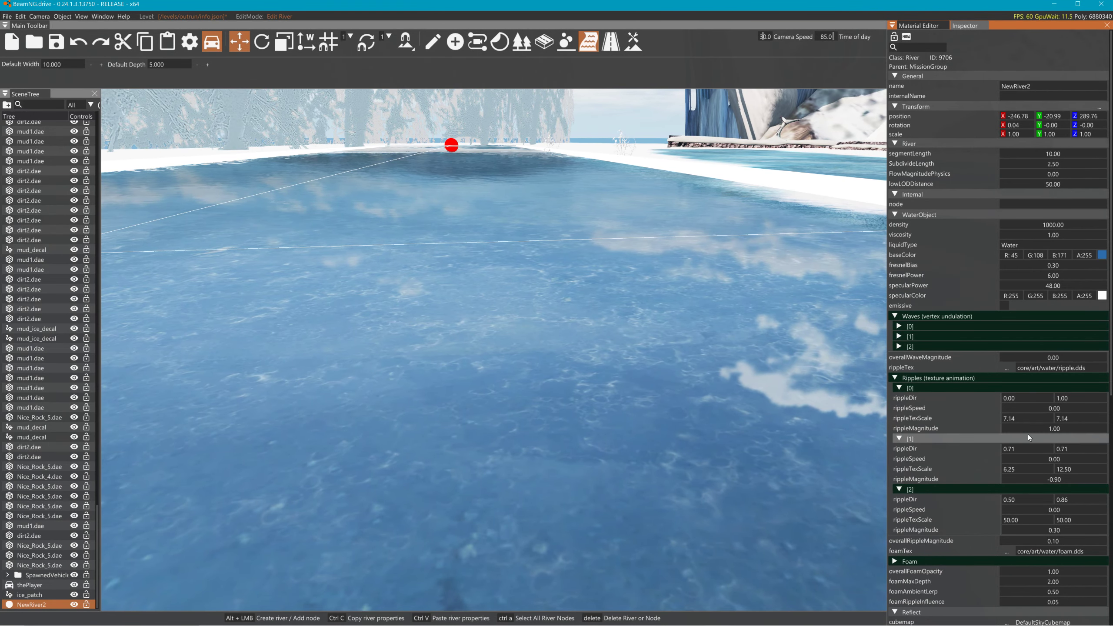
{"action": "mouse_move", "coordinate": [1025, 428]}
{"action": "left_mouse_down"}
{"action": "mouse_move", "coordinate": [1005, 428]}
{"action": "mouse_move", "coordinate": [1023, 426]}
{"action": "left_mouse_up"}
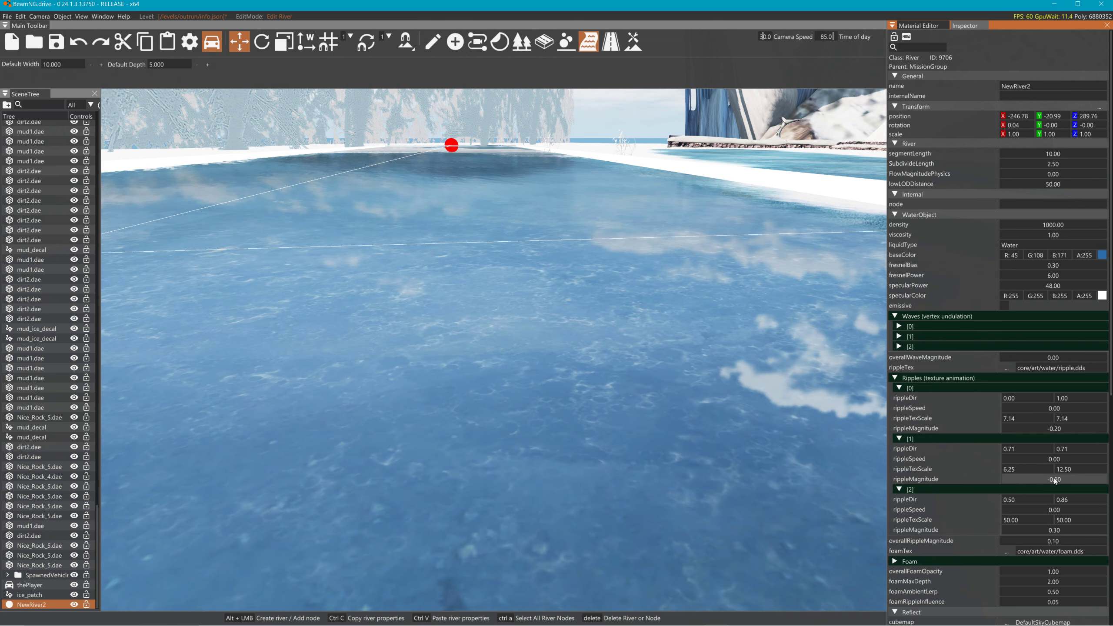
{"action": "left_click_drag", "start_coordinate": [1050, 480], "coordinate": [1041, 477]}
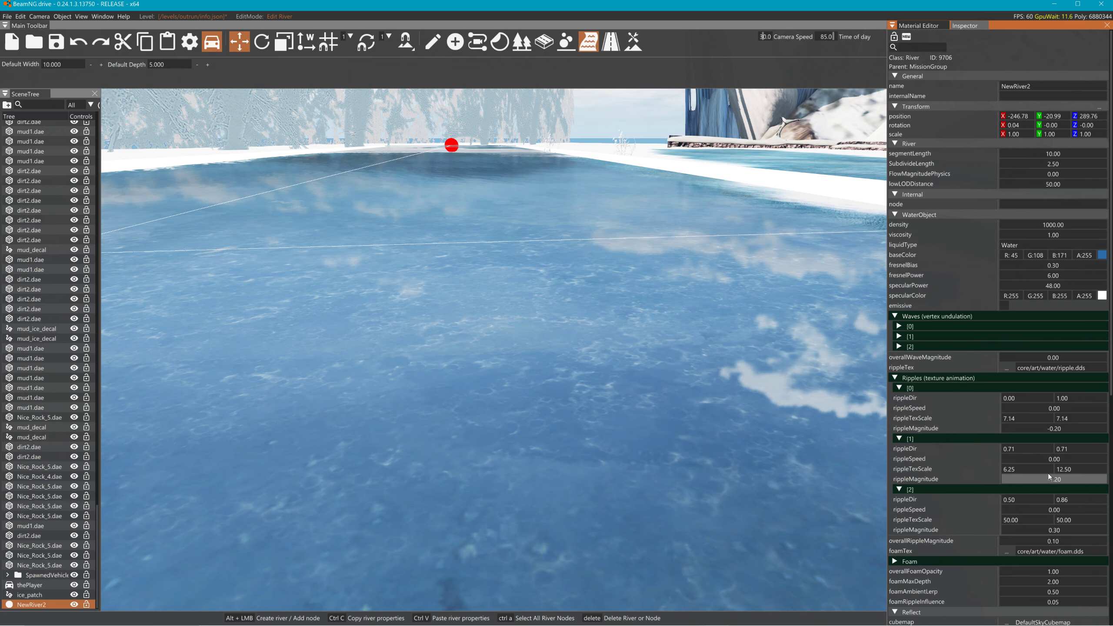
{"action": "left_click_drag", "start_coordinate": [1050, 475], "coordinate": [1052, 475]}
{"action": "left_click_drag", "start_coordinate": [1044, 531], "coordinate": [1042, 532]}
{"action": "right_click_drag", "start_coordinate": [761, 425], "coordinate": [754, 432]}
{"action": "key", "text": "s"}
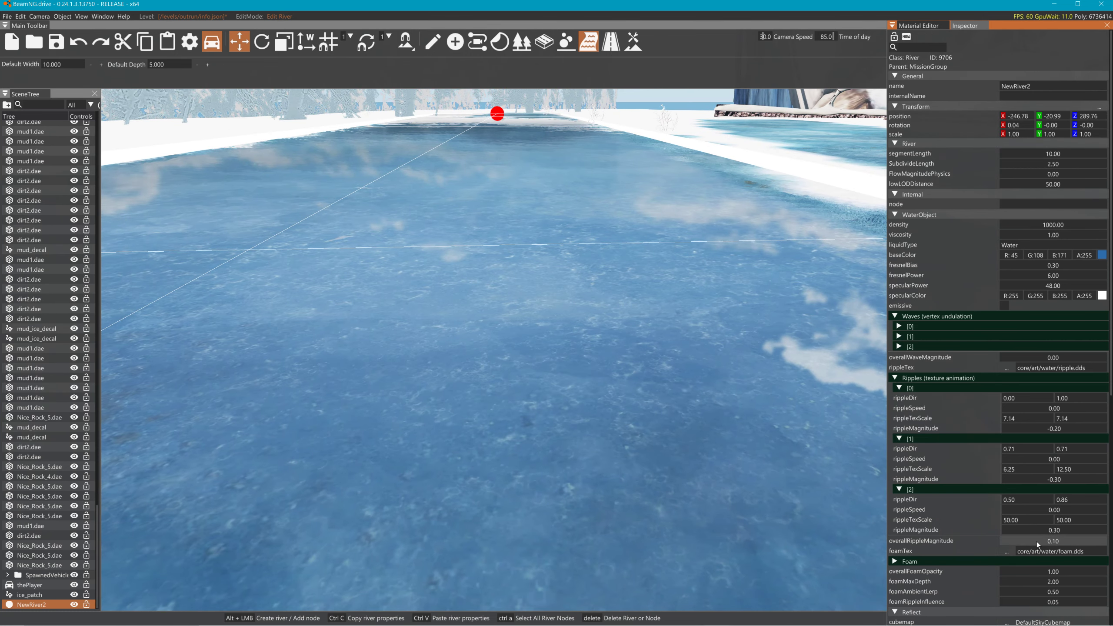
- Try overall ripple magnitudes of -1.00 and 0.40 on the river, undoing each one
{"action": "left_click_drag", "start_coordinate": [1042, 541], "coordinate": [1034, 548]}
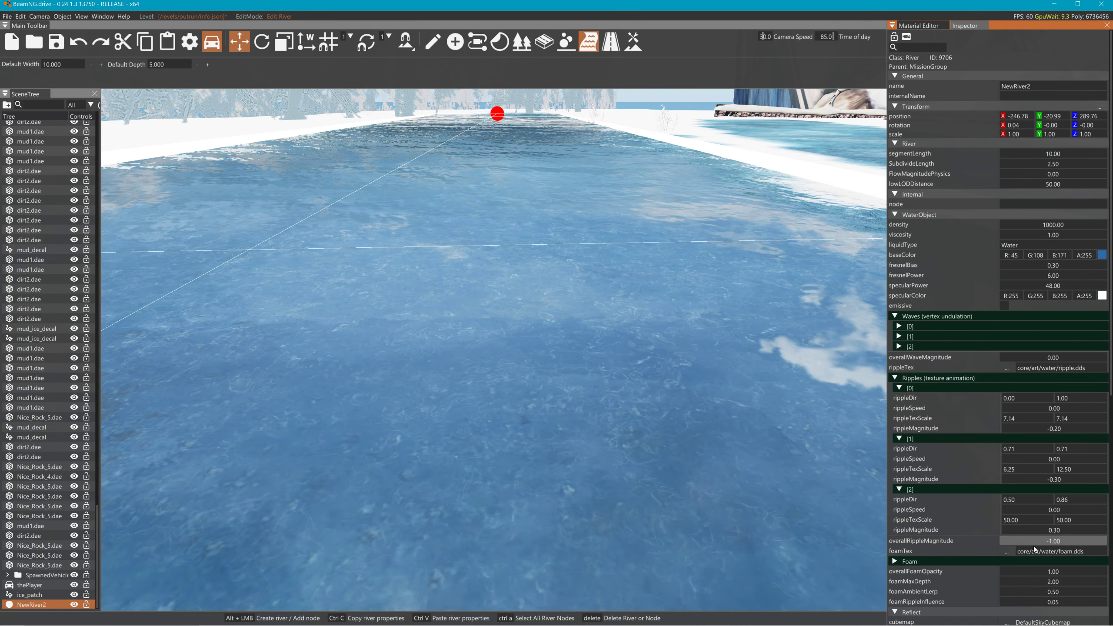
{"action": "key", "text": "ctrl+z"}
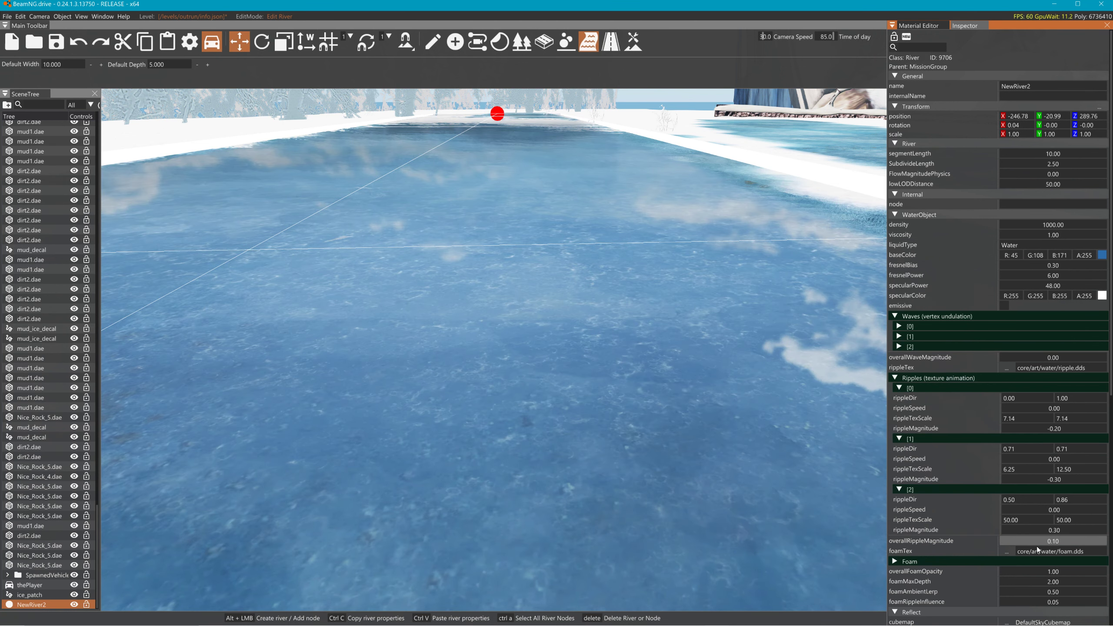
{"action": "left_click_drag", "start_coordinate": [1037, 546], "coordinate": [1038, 547]}
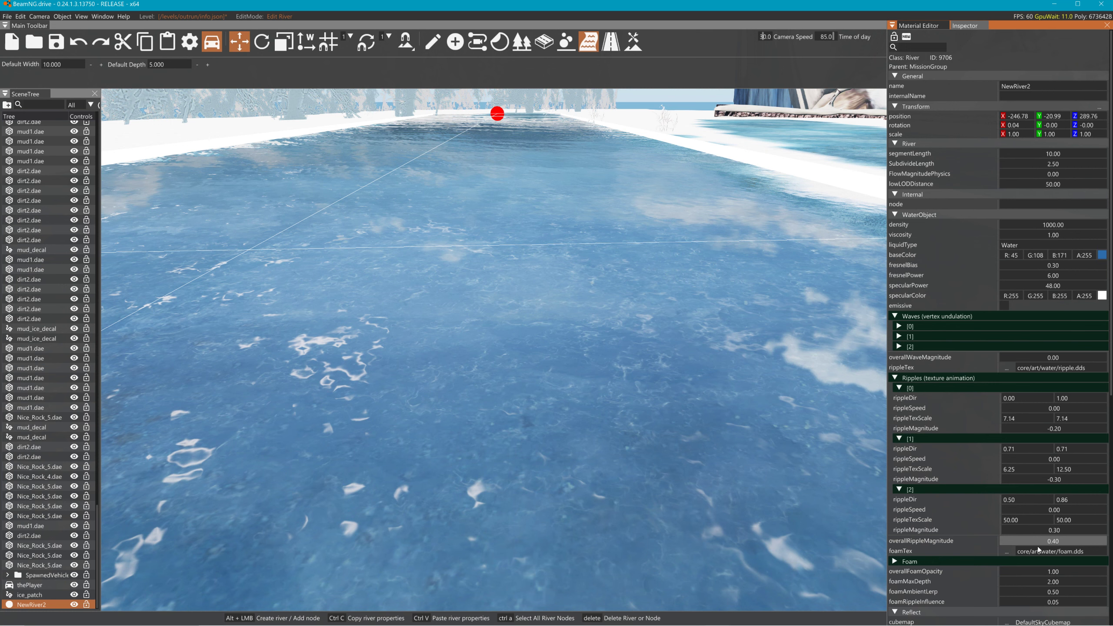
{"action": "key", "text": "ctrl+y"}
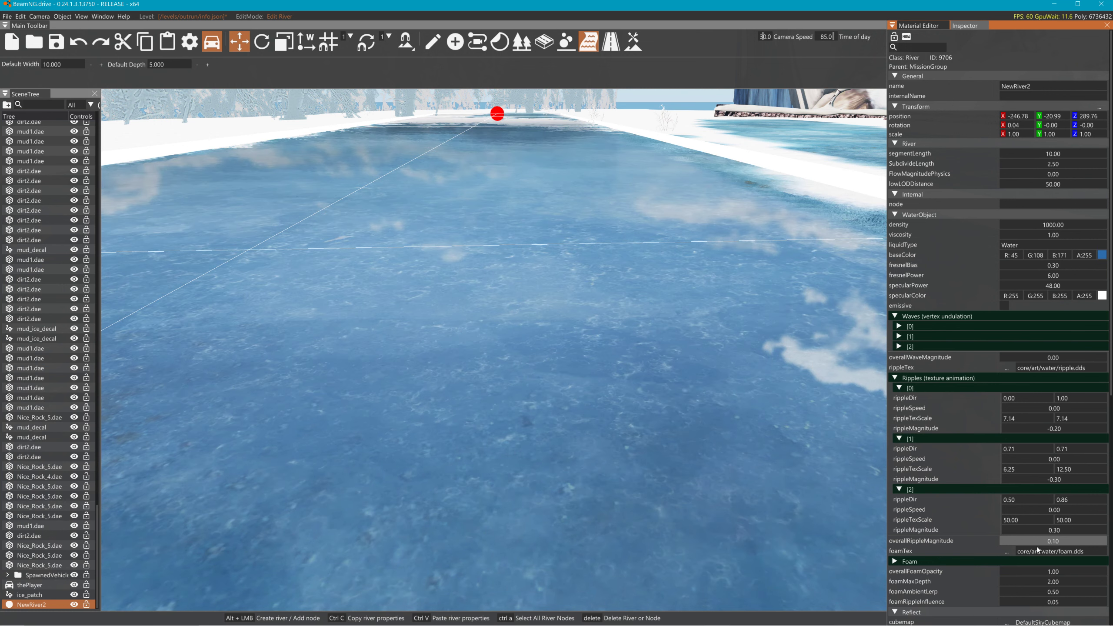
- Set the river's overall ripple magnitude to 0.20 and its reflectivity to 1.40
{"action": "left_click_drag", "start_coordinate": [1038, 547], "coordinate": [1037, 547]}
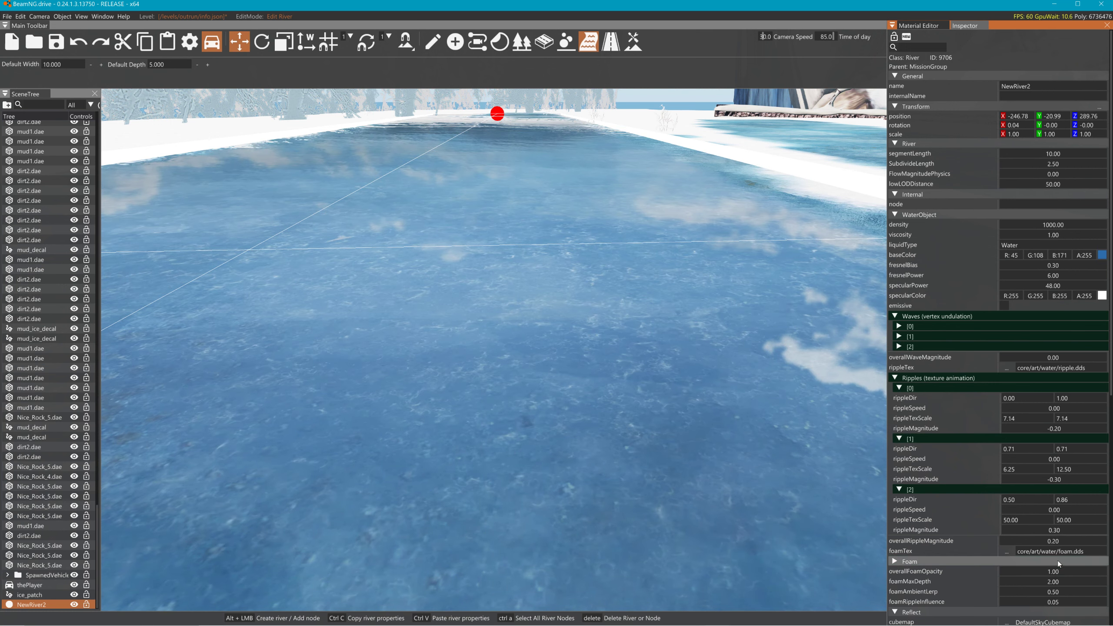
{"action": "scroll", "coordinate": [996, 569], "scroll_direction": "down", "scroll_amount": 2}
{"action": "scroll", "coordinate": [995, 568], "scroll_direction": "down", "scroll_amount": 3}
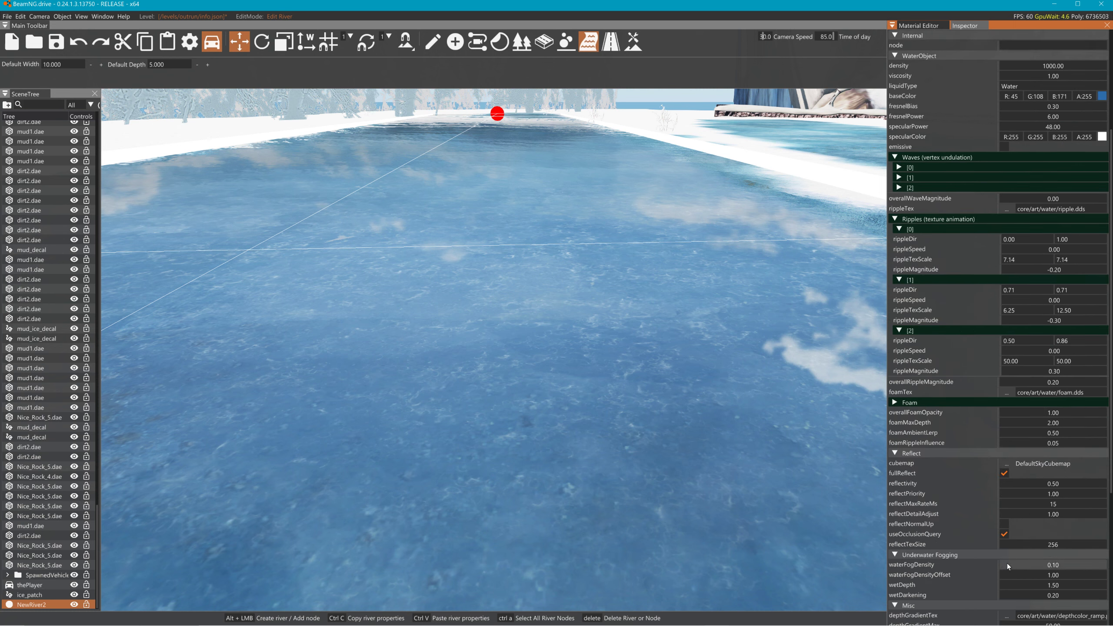
{"action": "left_click_drag", "start_coordinate": [1054, 482], "coordinate": [1057, 484]}
{"action": "scroll", "coordinate": [1043, 509], "scroll_direction": "down", "scroll_amount": 8}
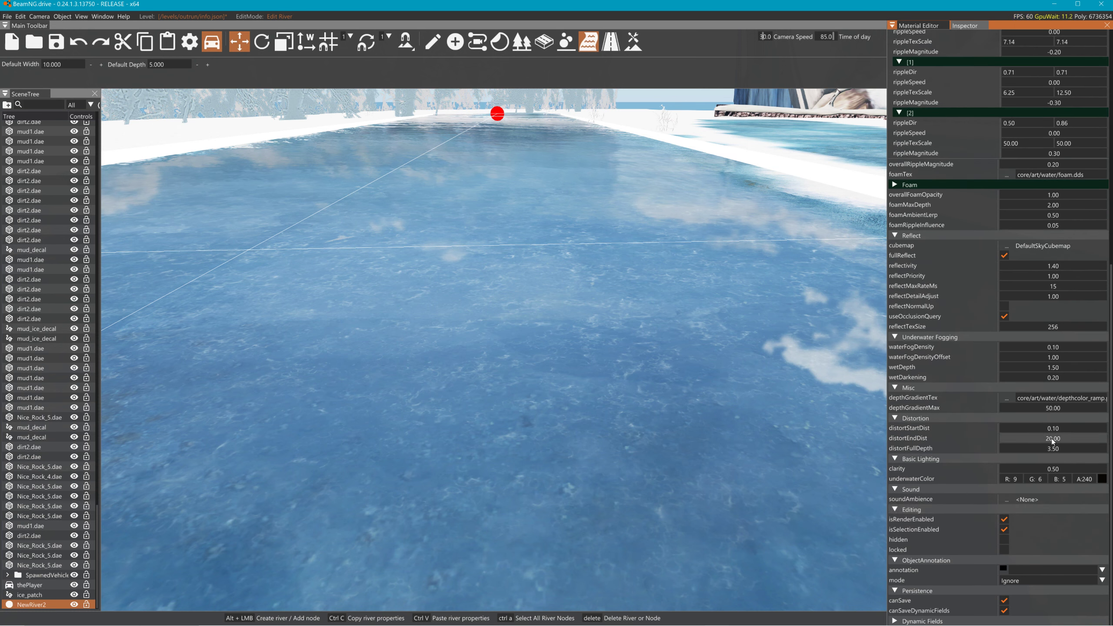
- Set the river's distortion to start distance -8.70, end distance -0.50 and full depth 2.50
{"action": "left_click_drag", "start_coordinate": [1053, 449], "coordinate": [1076, 449]}
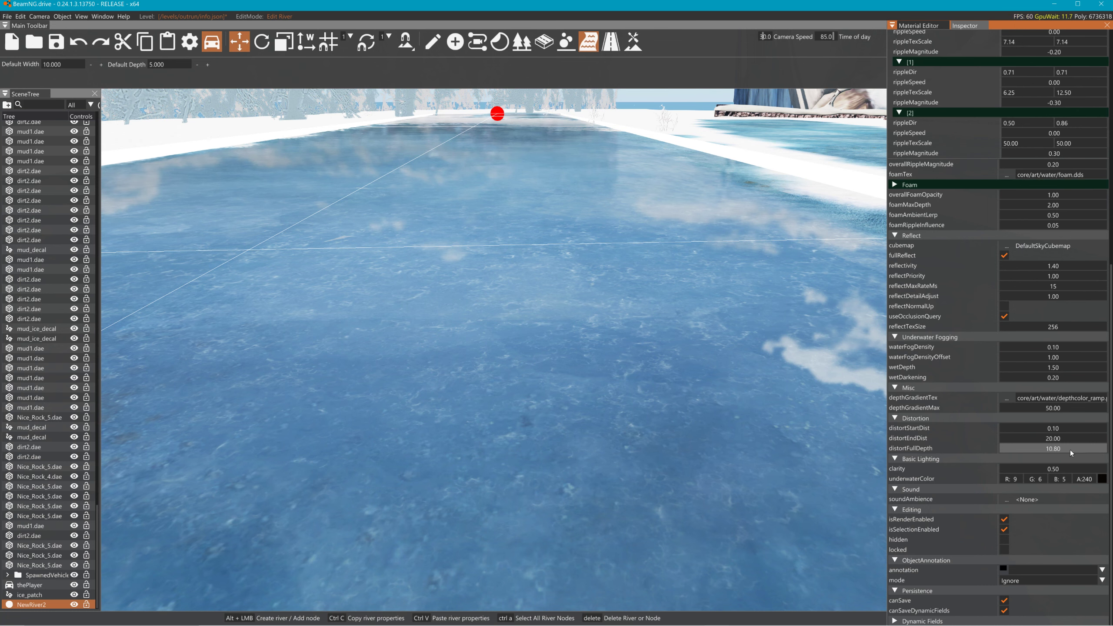
{"action": "left_click_drag", "start_coordinate": [1054, 453], "coordinate": [919, 452]}
{"action": "left_click_drag", "start_coordinate": [1112, 451], "coordinate": [1033, 442]}
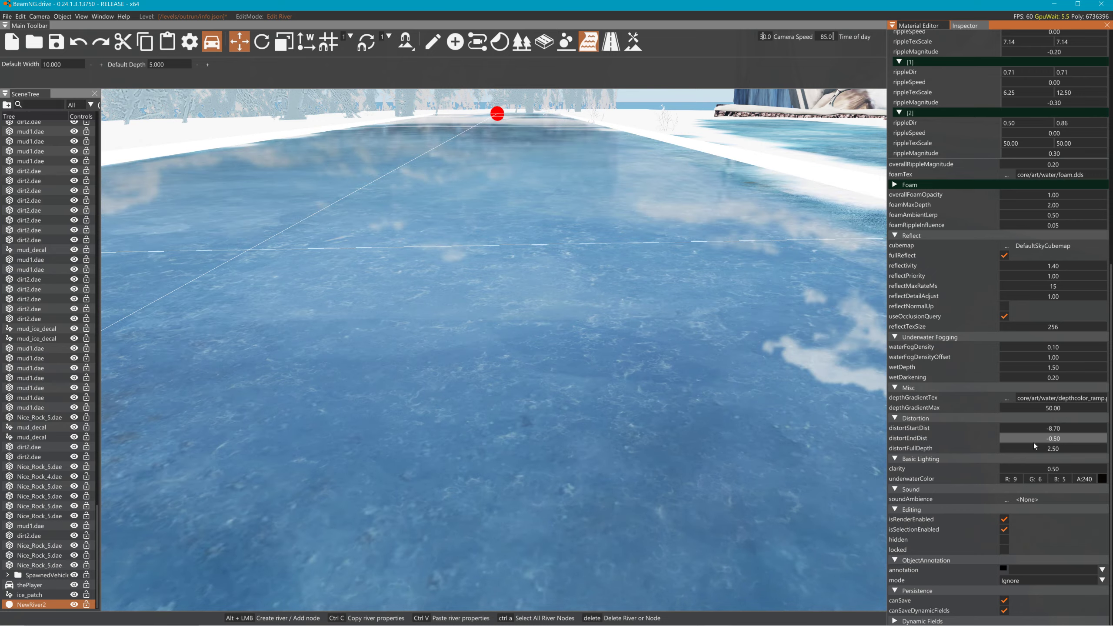
- Examine the river surface over the ice road from farther back, from above and at a low angle
{"action": "key", "text": "s"}
{"action": "key", "text": "s"}
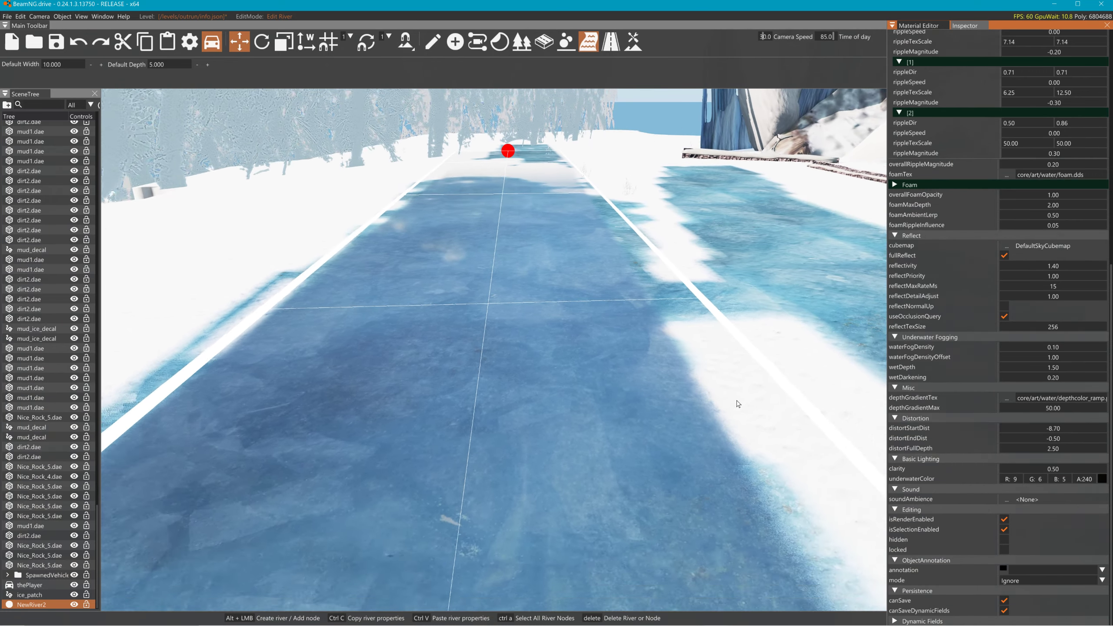
{"action": "key", "text": "s"}
{"action": "right_click_drag", "start_coordinate": [708, 392], "coordinate": [710, 489]}
{"action": "key", "text": "w"}
{"action": "key", "text": "s"}
{"action": "left_click_drag", "start_coordinate": [592, 441], "coordinate": [588, 430], "text": "alt"}
{"action": "key", "text": "w"}
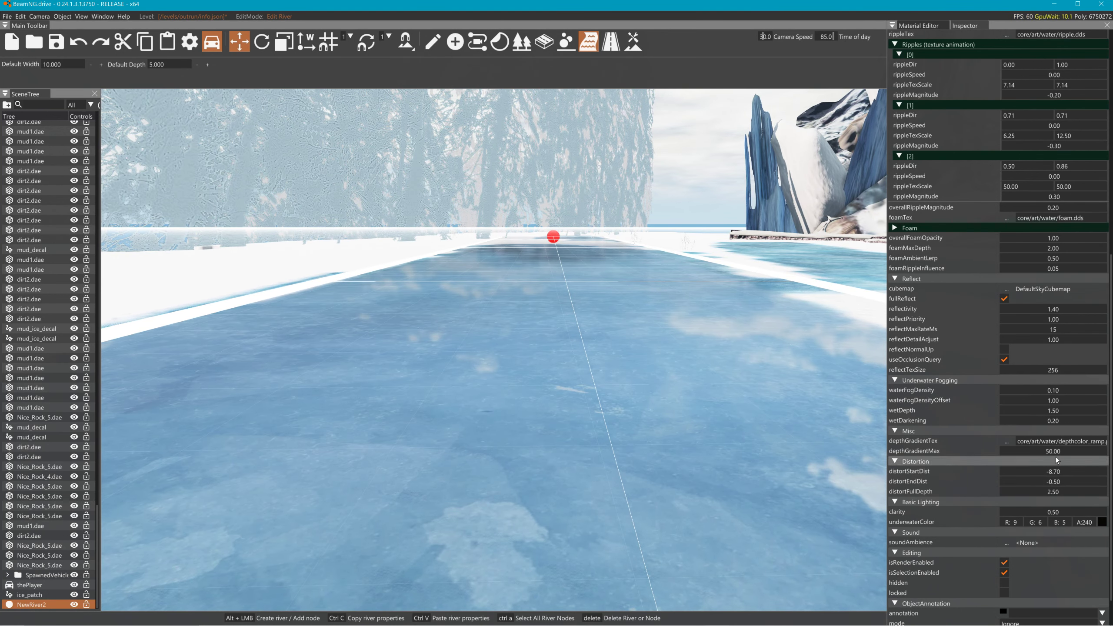
- Set the river's wet darkening to 0.90, wet depth to 4.40, water fog density offset to 0.30 and water fog density to 0.20
{"action": "mouse_move", "coordinate": [1052, 422]}
{"action": "left_mouse_down"}
{"action": "mouse_move", "coordinate": [1065, 413]}
{"action": "mouse_move", "coordinate": [1031, 404]}
{"action": "mouse_move", "coordinate": [1050, 412]}
{"action": "left_mouse_up"}
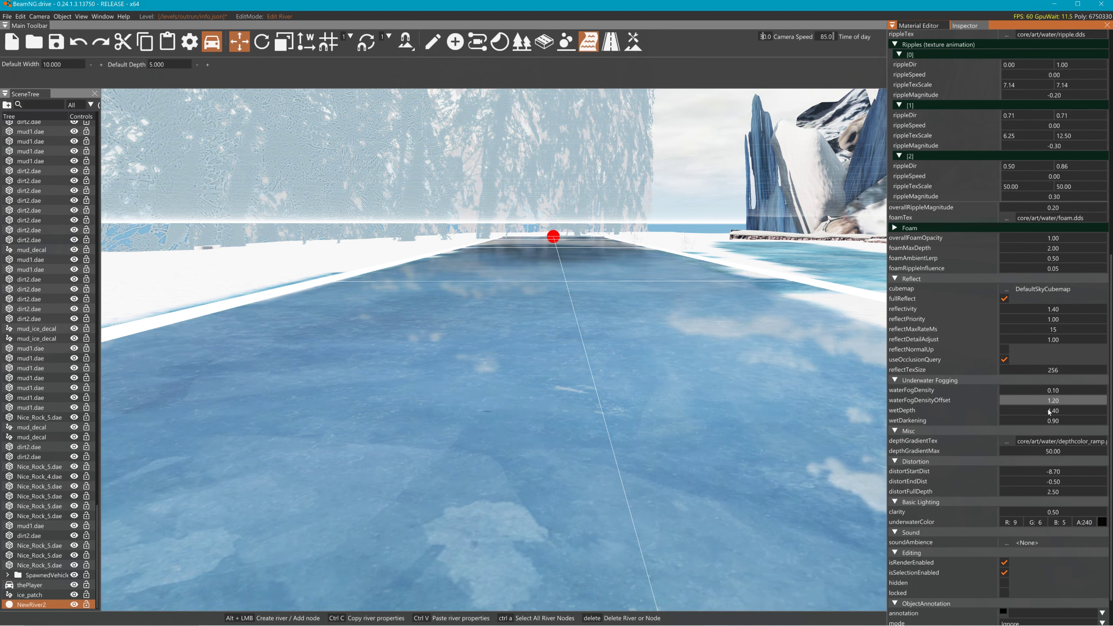
{"action": "left_click_drag", "start_coordinate": [1047, 413], "coordinate": [1045, 414]}
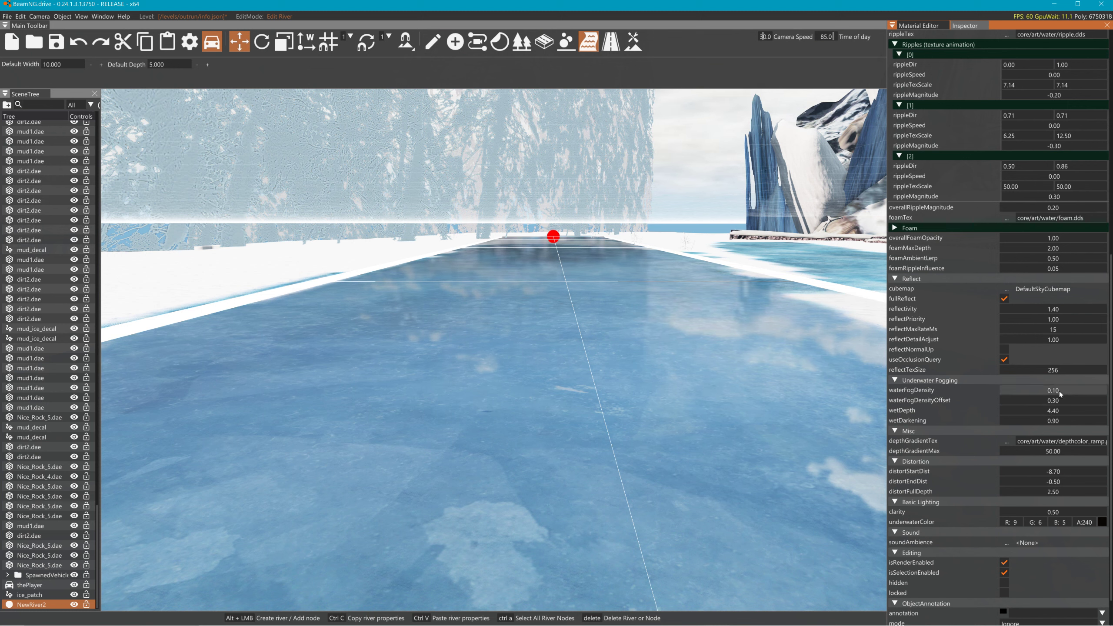
{"action": "left_click_drag", "start_coordinate": [1059, 391], "coordinate": [1062, 395]}
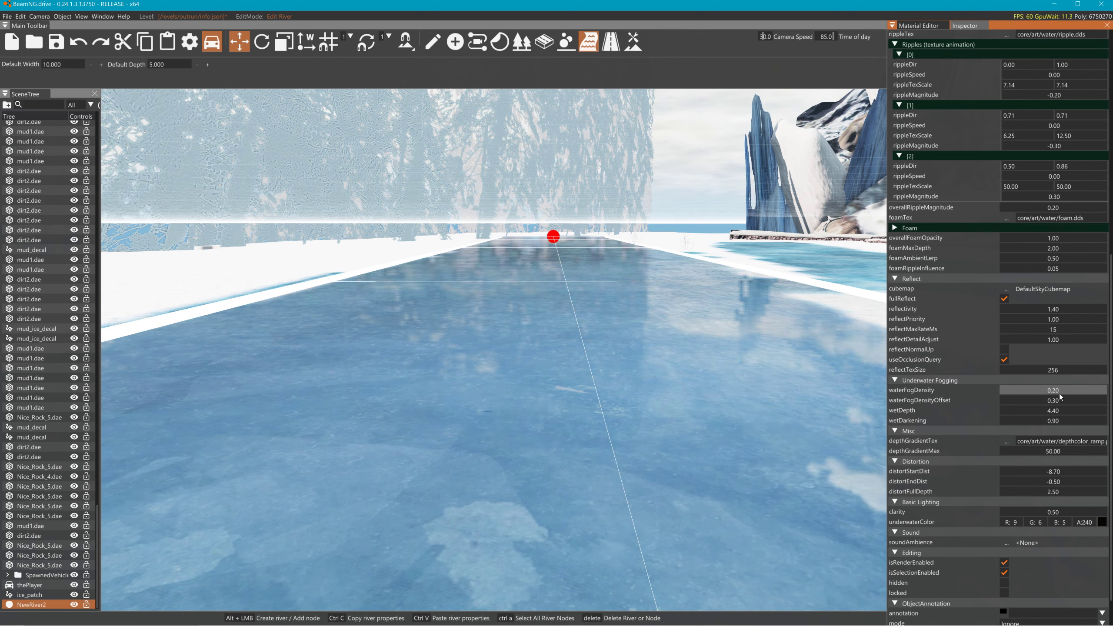
- Examine the reflections on the icy river surface while moving along and across it
{"action": "key", "text": "s"}
{"action": "right_click_drag", "start_coordinate": [754, 404], "coordinate": [646, 399]}
{"action": "key", "text": "w"}
{"action": "key", "text": "w"}
{"action": "key", "text": "s"}
{"action": "key", "text": "a"}
{"action": "key", "text": "d"}
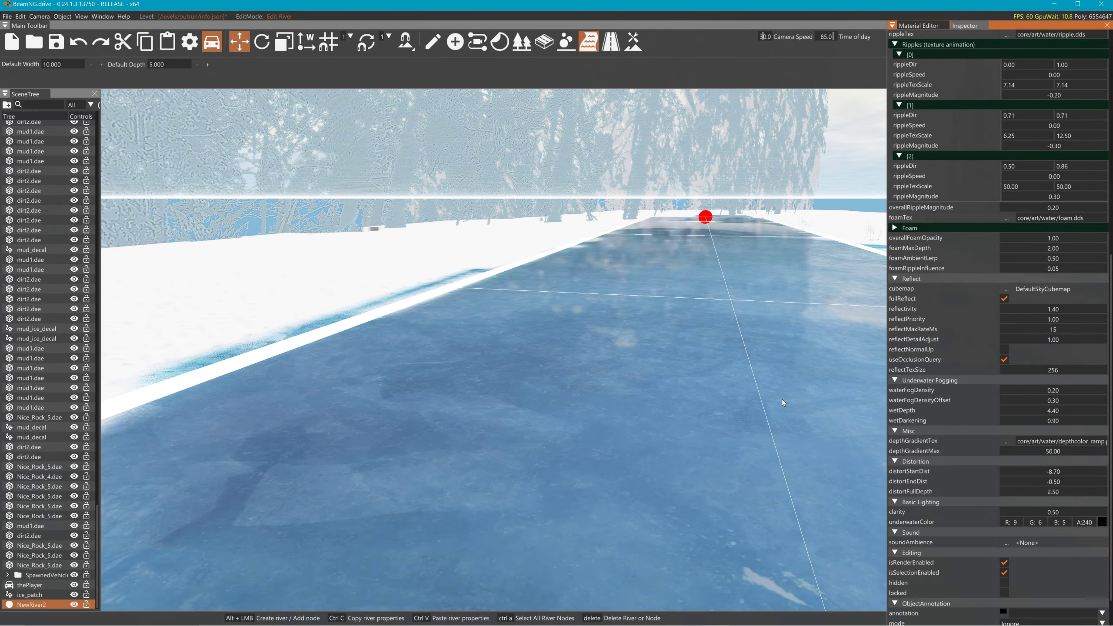
{"action": "mouse_move", "coordinate": [782, 400]}
{"action": "right_mouse_down"}
{"action": "mouse_move", "coordinate": [855, 396]}
{"action": "mouse_move", "coordinate": [782, 400]}
{"action": "right_mouse_up"}
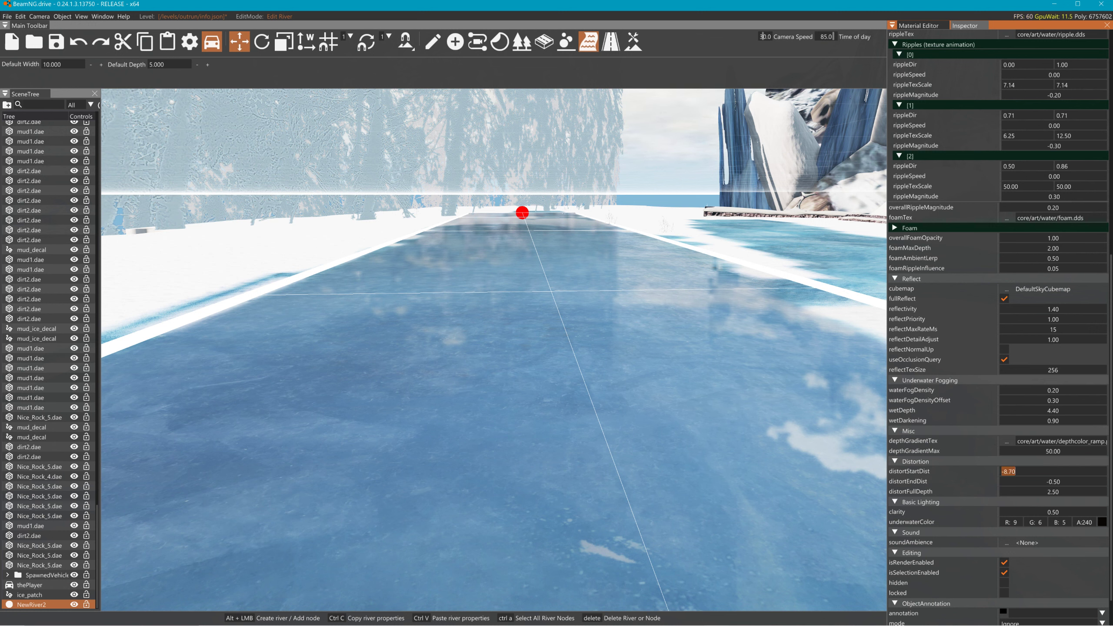
- Set the river's water fog density and water fog density offset both to 0
{"action": "double_click", "coordinate": [1052, 389]}
{"action": "type", "text": "0"}
{"action": "double_click", "coordinate": [1061, 399]}
{"action": "type", "text": "0"}
- Try a wet depth of 0 on the river and restore it to 4.40
{"action": "left_click", "coordinate": [1056, 411]}
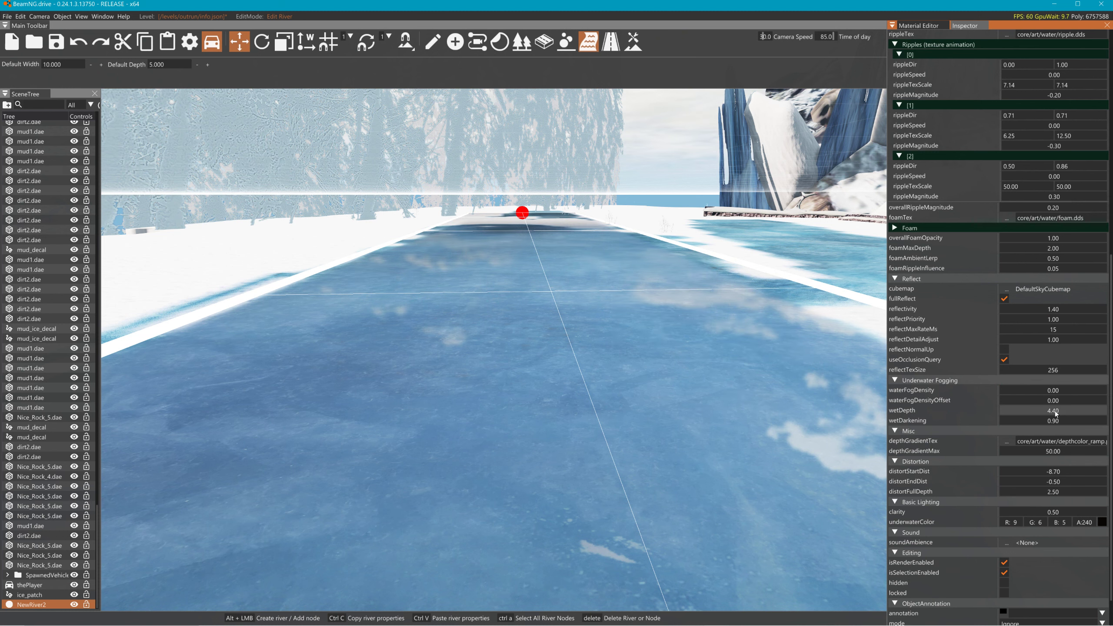
{"action": "double_click", "coordinate": [1055, 412]}
{"action": "type", "text": "0"}
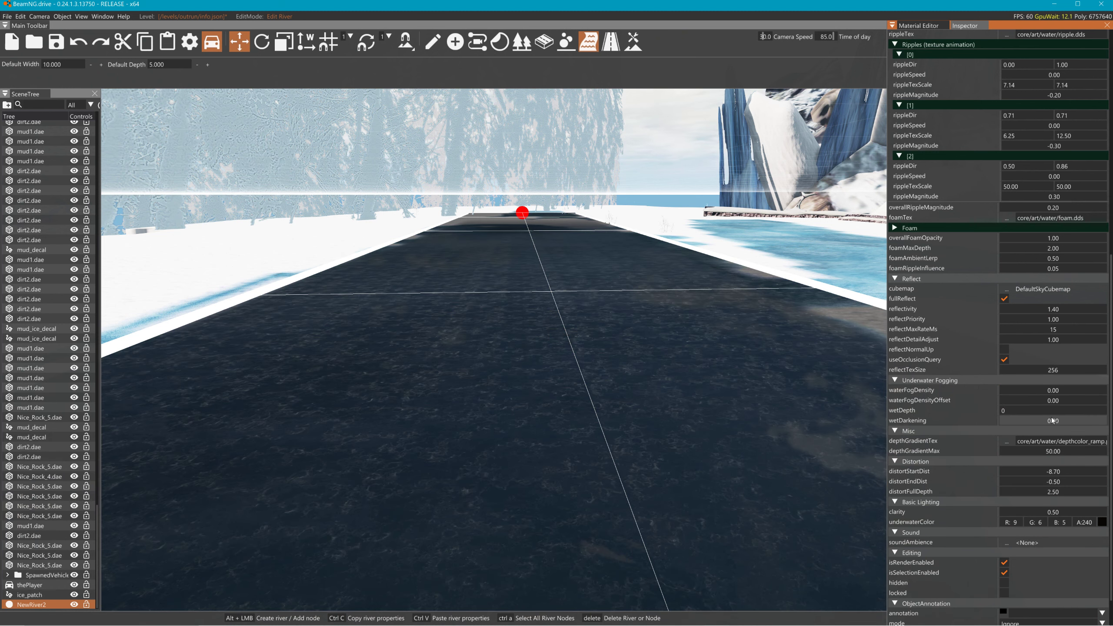
{"action": "type", "text": "4.40"}
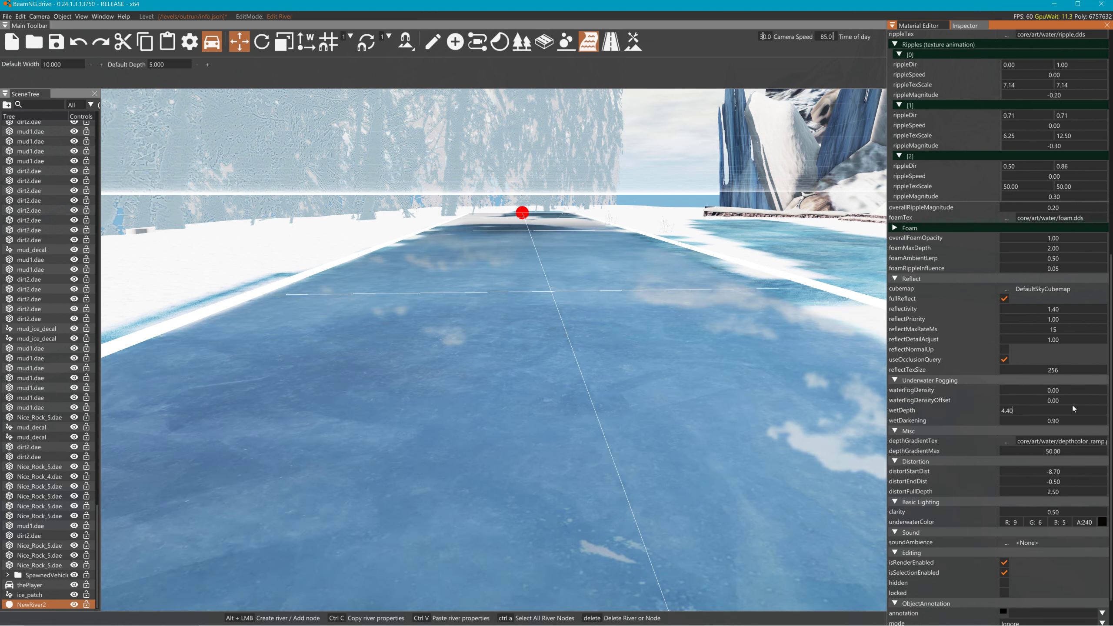
{"action": "left_click", "coordinate": [1073, 400]}
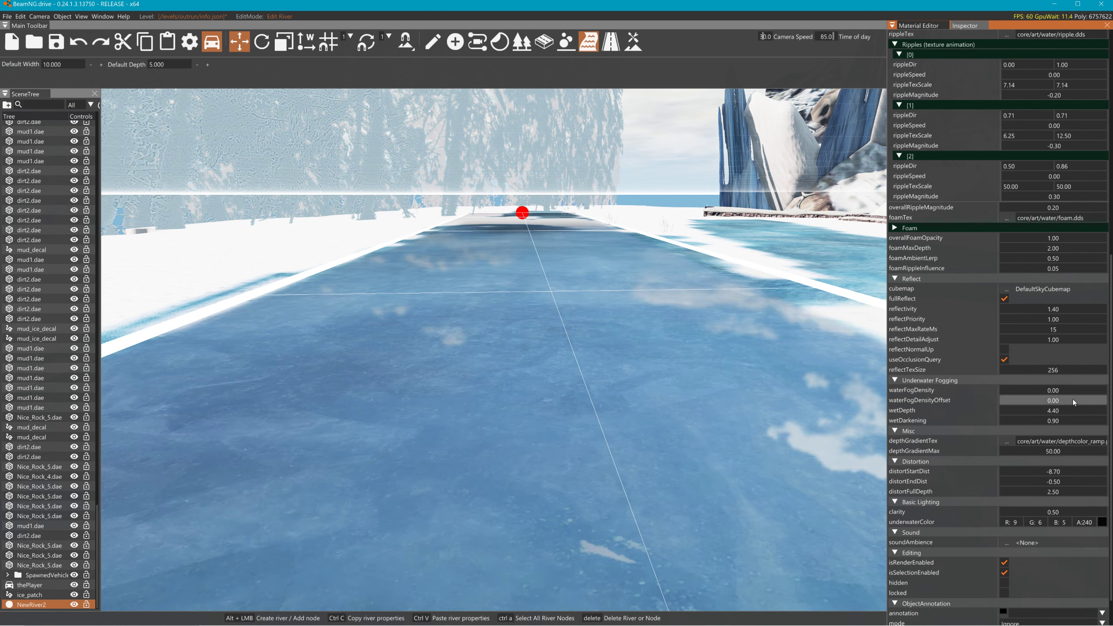
- Set the river's reflection texture size to 1024, reflectivity to 0.00 and reflect priority to 1.30
{"action": "double_click", "coordinate": [1045, 369]}
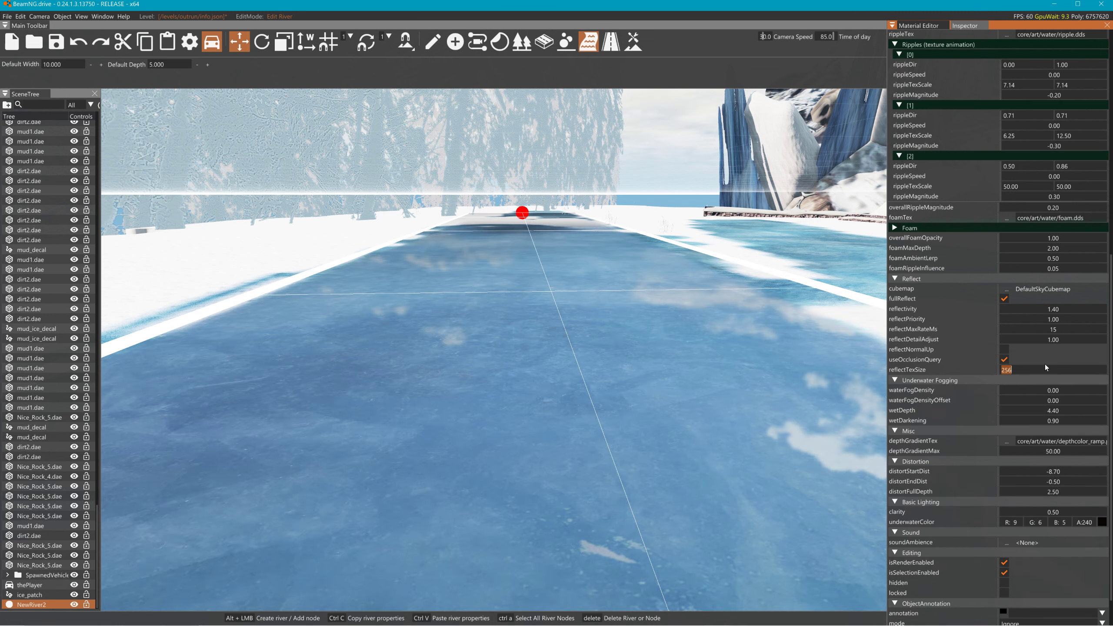
{"action": "type", "text": "10424"}
{"action": "key", "text": "Return"}
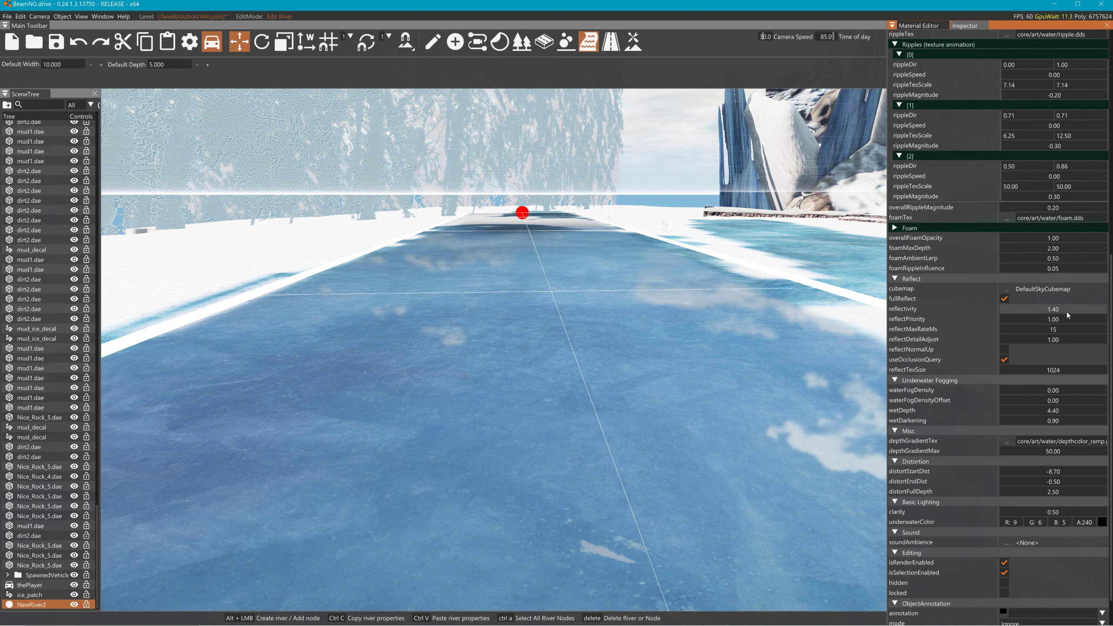
{"action": "mouse_move", "coordinate": [1066, 311]}
{"action": "left_mouse_down"}
{"action": "mouse_move", "coordinate": [1057, 334]}
{"action": "mouse_move", "coordinate": [1046, 315]}
{"action": "left_mouse_up"}
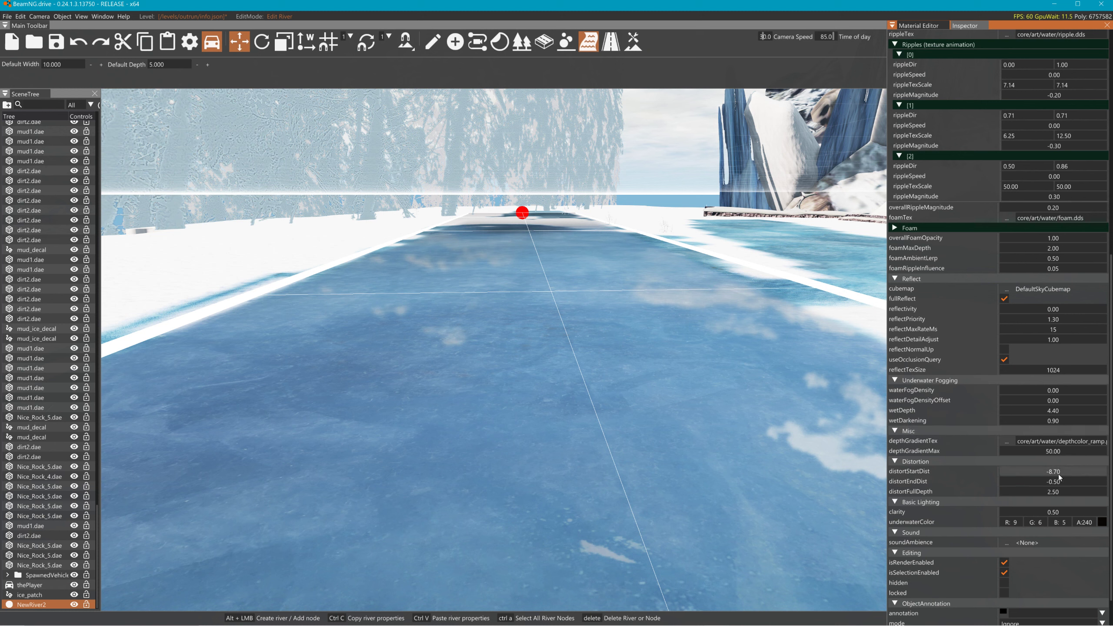
- Set the river's distortion to start distance 3.40, end distance 0.20 and full depth 4.90
{"action": "left_click_drag", "start_coordinate": [1060, 474], "coordinate": [1080, 472]}
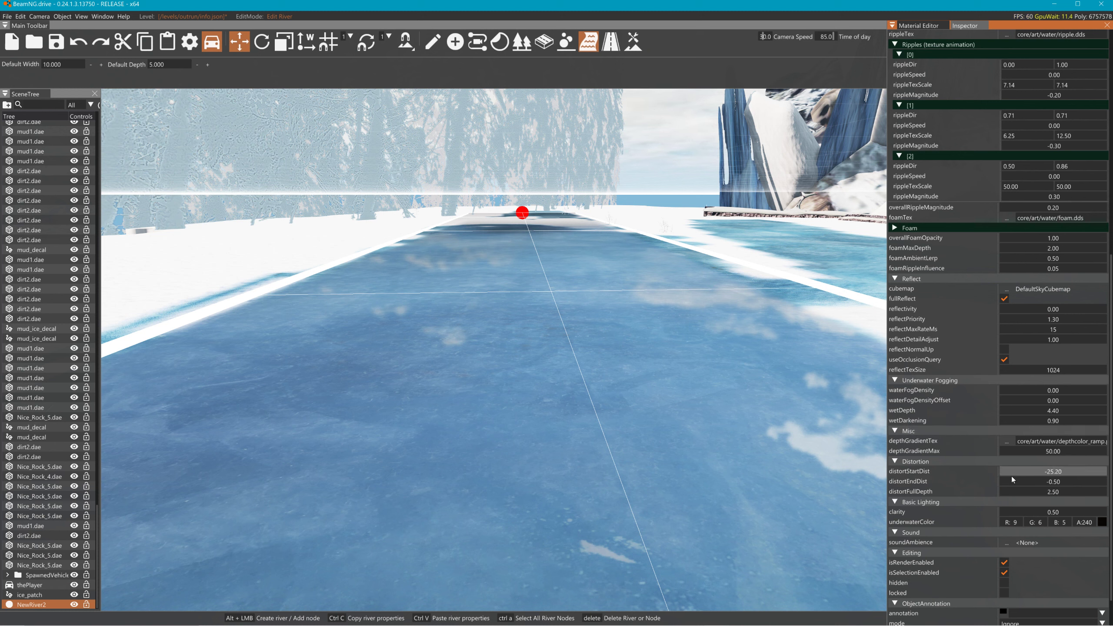
{"action": "left_click_drag", "start_coordinate": [1011, 476], "coordinate": [1076, 481]}
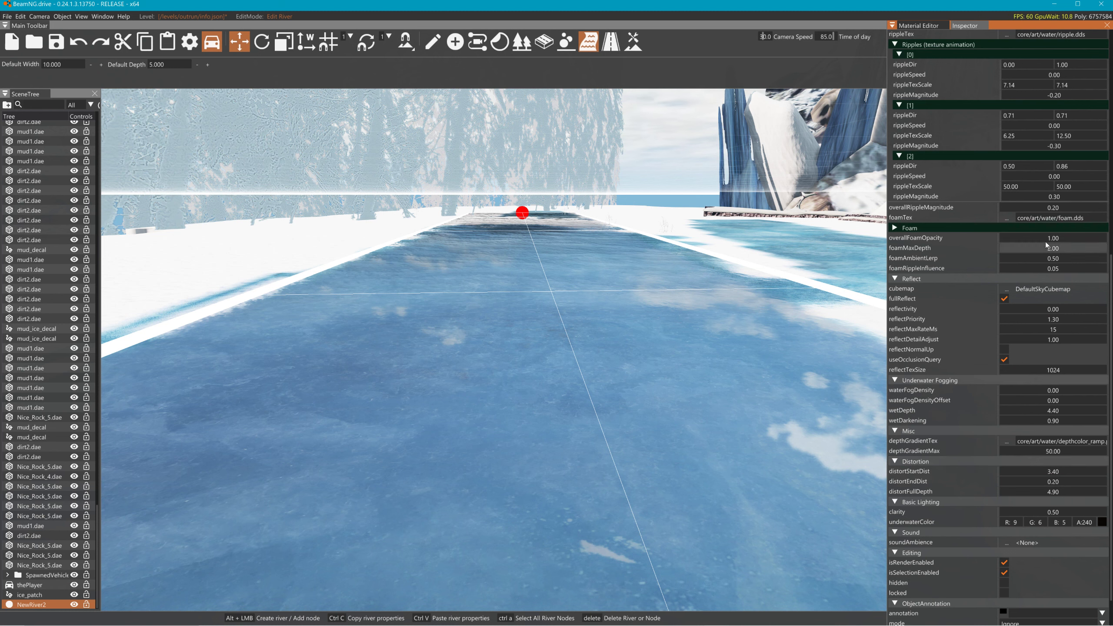
{"action": "scroll", "coordinate": [1065, 272], "scroll_direction": "up", "scroll_amount": 4}
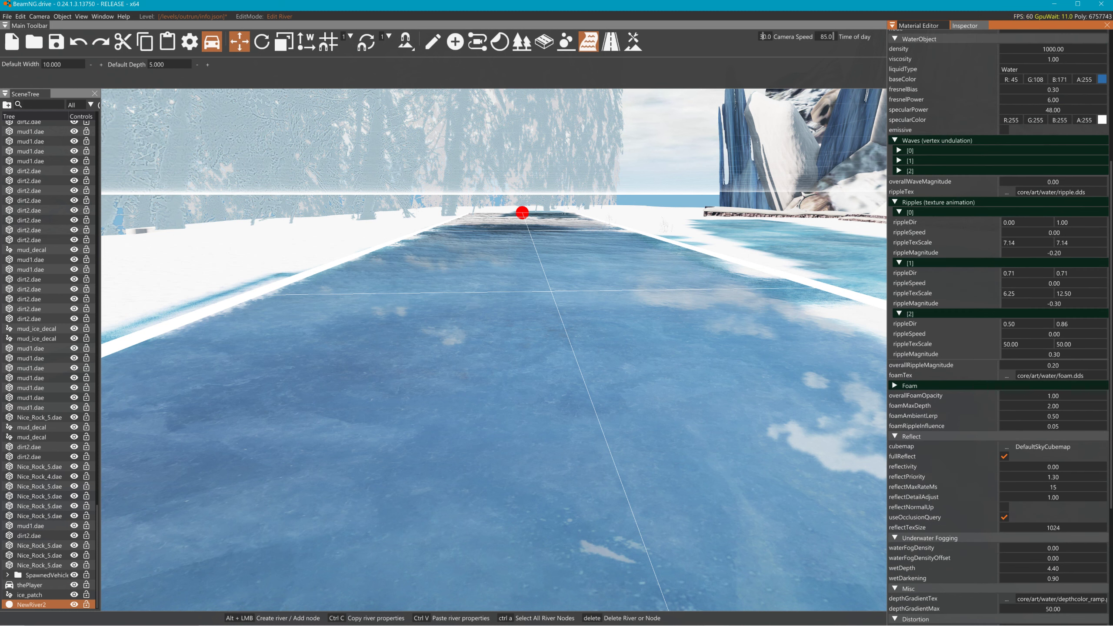
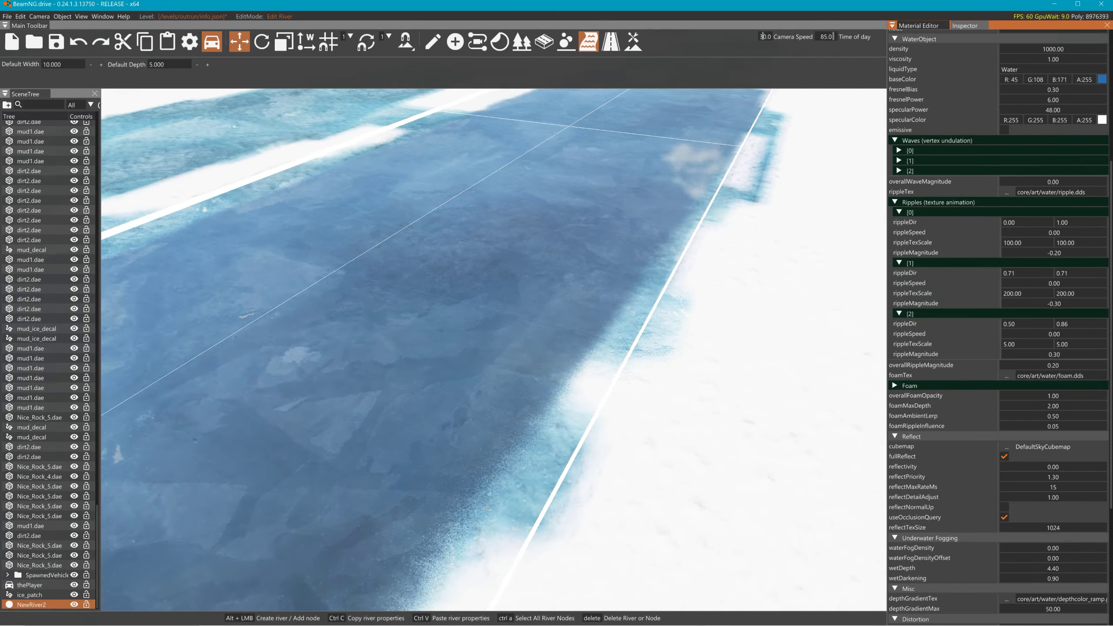
- Set the river's foam max depth to 1.10 and foam ambient lerp to 4.10, checking the foam at close range
{"action": "key", "text": "w"}
{"action": "key", "text": "q"}
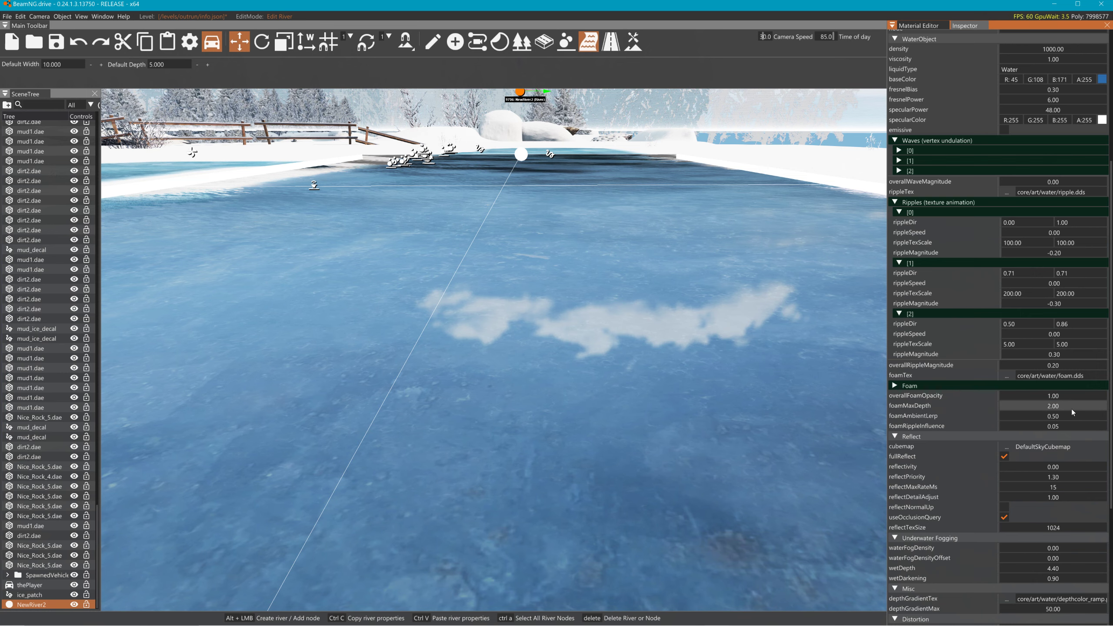
{"action": "mouse_move", "coordinate": [1073, 412]}
{"action": "left_mouse_down"}
{"action": "mouse_move", "coordinate": [1083, 410]}
{"action": "mouse_move", "coordinate": [1068, 407]}
{"action": "left_mouse_up"}
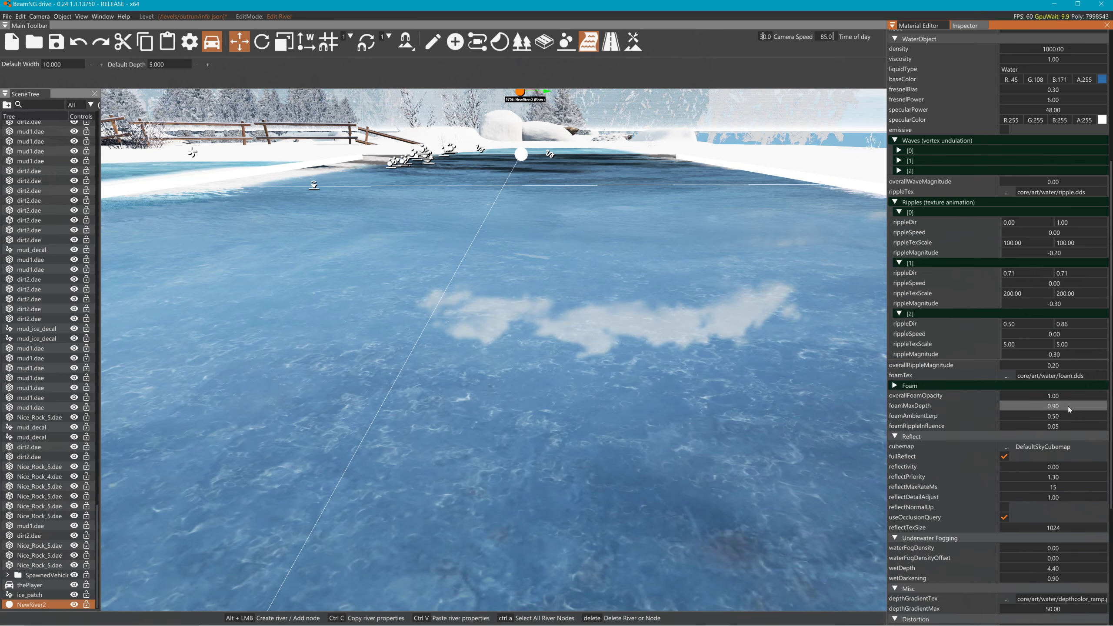
{"action": "key", "text": "e"}
{"action": "right_click_drag", "start_coordinate": [622, 351], "coordinate": [537, 311]}
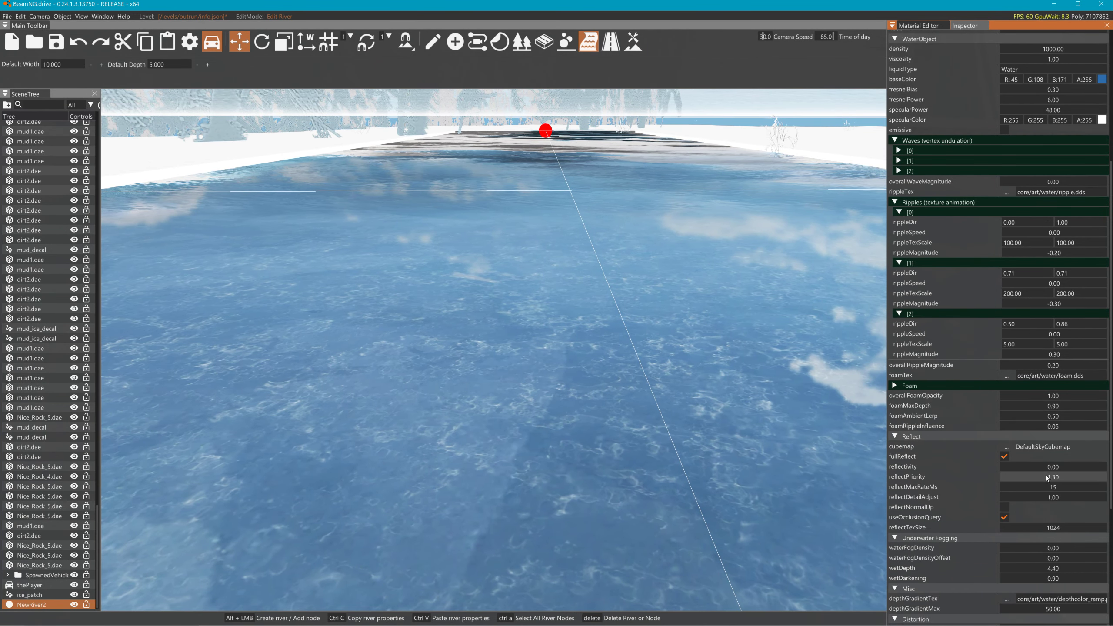
{"action": "mouse_move", "coordinate": [1078, 409]}
{"action": "left_mouse_down"}
{"action": "mouse_move", "coordinate": [1098, 403]}
{"action": "mouse_move", "coordinate": [1068, 405]}
{"action": "mouse_move", "coordinate": [1074, 416]}
{"action": "left_mouse_up"}
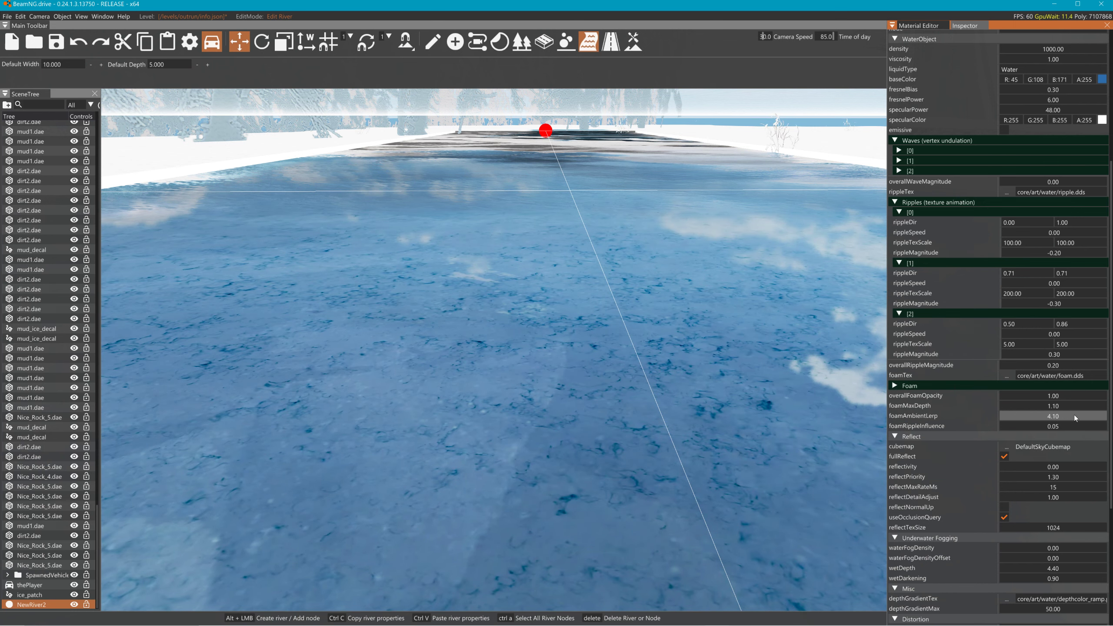
- Set the river's foam ambient lerp to 1.00 and foam ripple influence to 0.35
{"action": "key", "text": "e"}
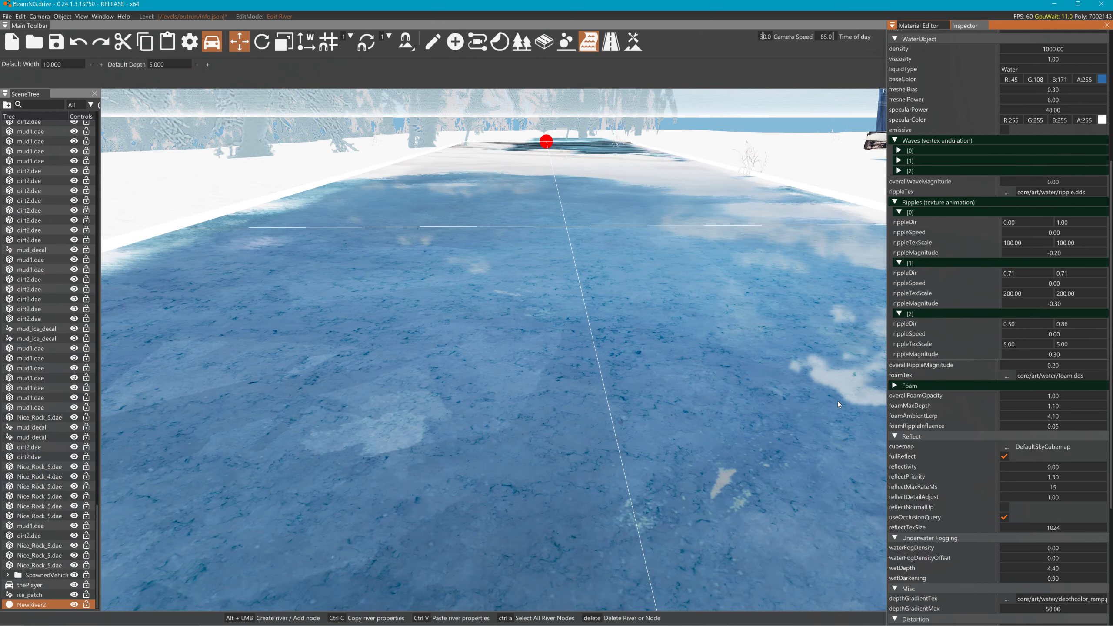
{"action": "mouse_move", "coordinate": [1039, 417]}
{"action": "left_mouse_down"}
{"action": "mouse_move", "coordinate": [1056, 417]}
{"action": "mouse_move", "coordinate": [1030, 418]}
{"action": "mouse_move", "coordinate": [1042, 428]}
{"action": "left_mouse_up"}
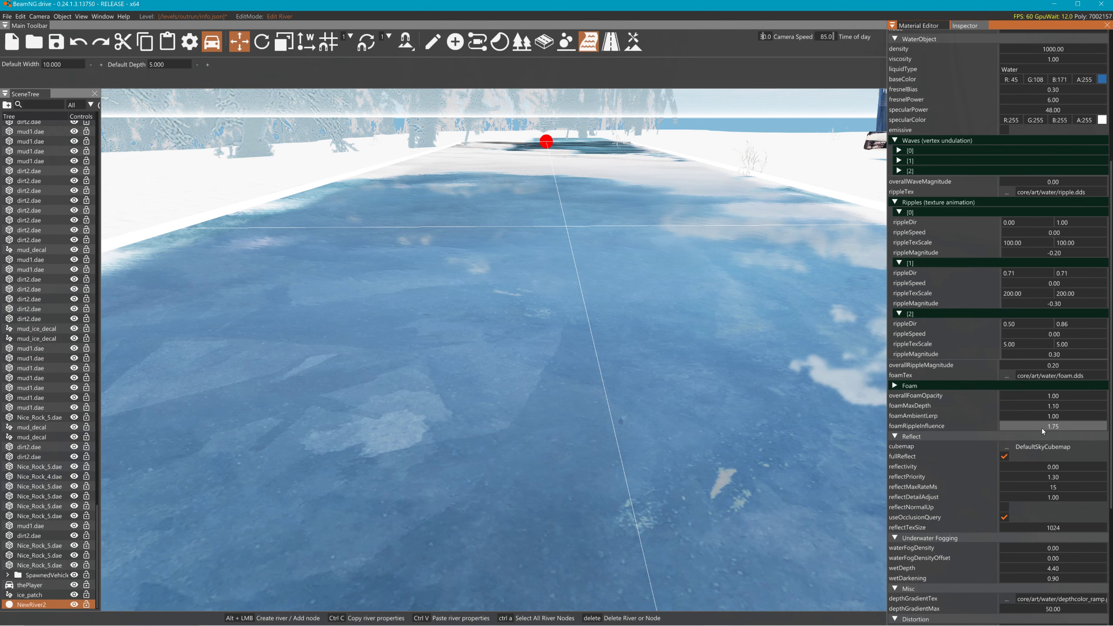
{"action": "scroll", "coordinate": [875, 414], "scroll_direction": "up", "scroll_amount": 4}
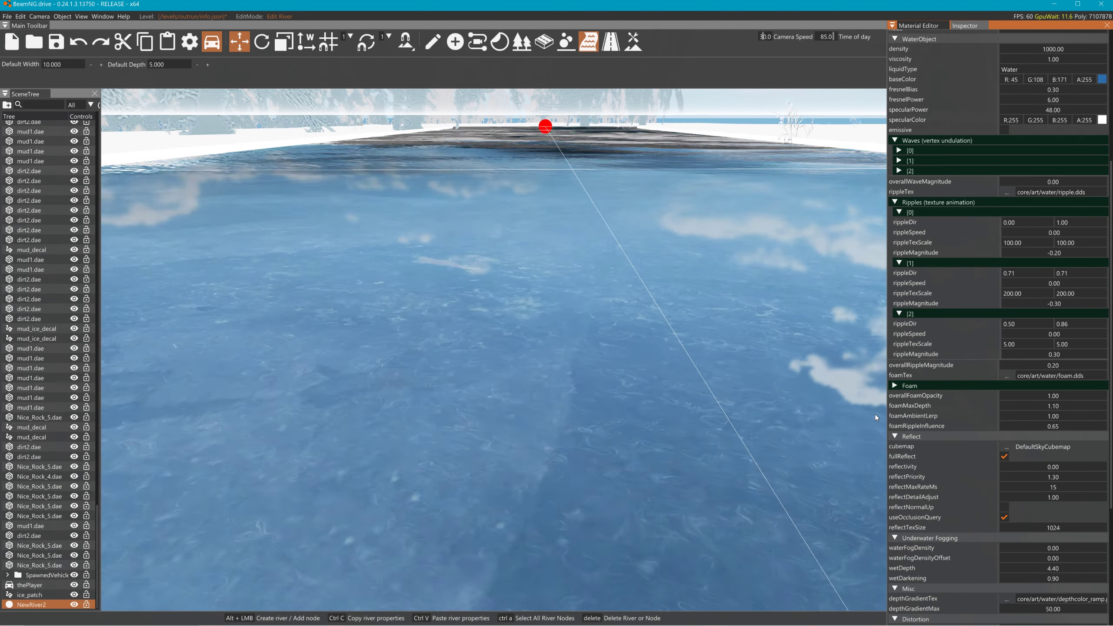
{"action": "scroll", "coordinate": [875, 414], "scroll_direction": "down", "scroll_amount": 2}
{"action": "mouse_move", "coordinate": [1045, 428]}
{"action": "left_mouse_down"}
{"action": "mouse_move", "coordinate": [1054, 429]}
{"action": "mouse_move", "coordinate": [1042, 428]}
{"action": "left_mouse_up"}
{"action": "key", "text": "s"}
{"action": "key", "text": "e"}
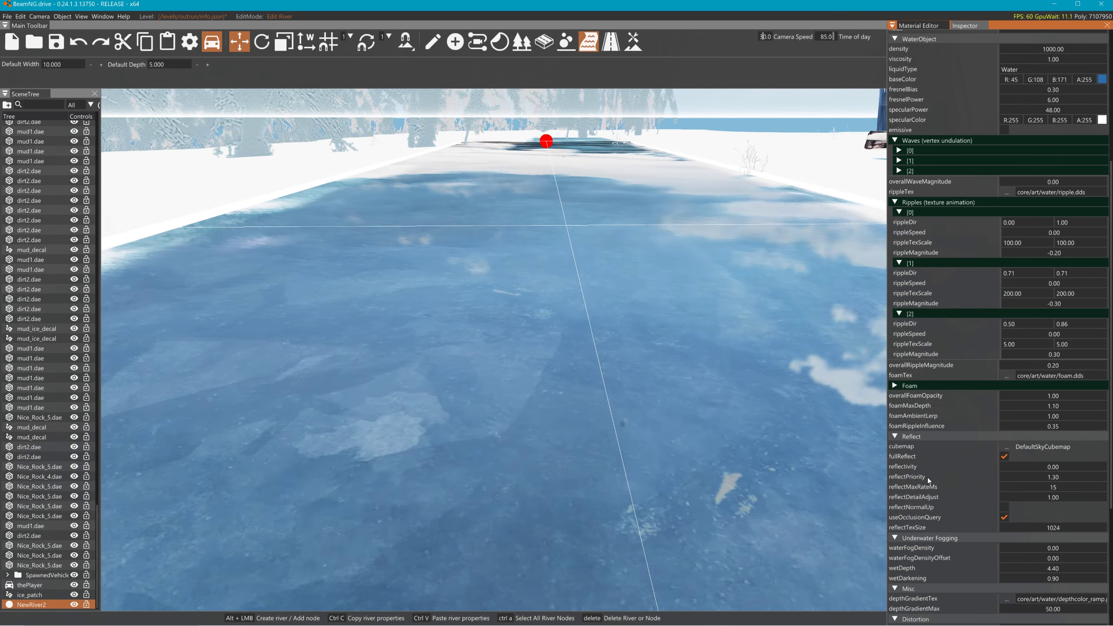
- Raise the river's near and far end nodes slightly above the ice road
{"action": "key", "text": "s"}
{"action": "key", "text": "e"}
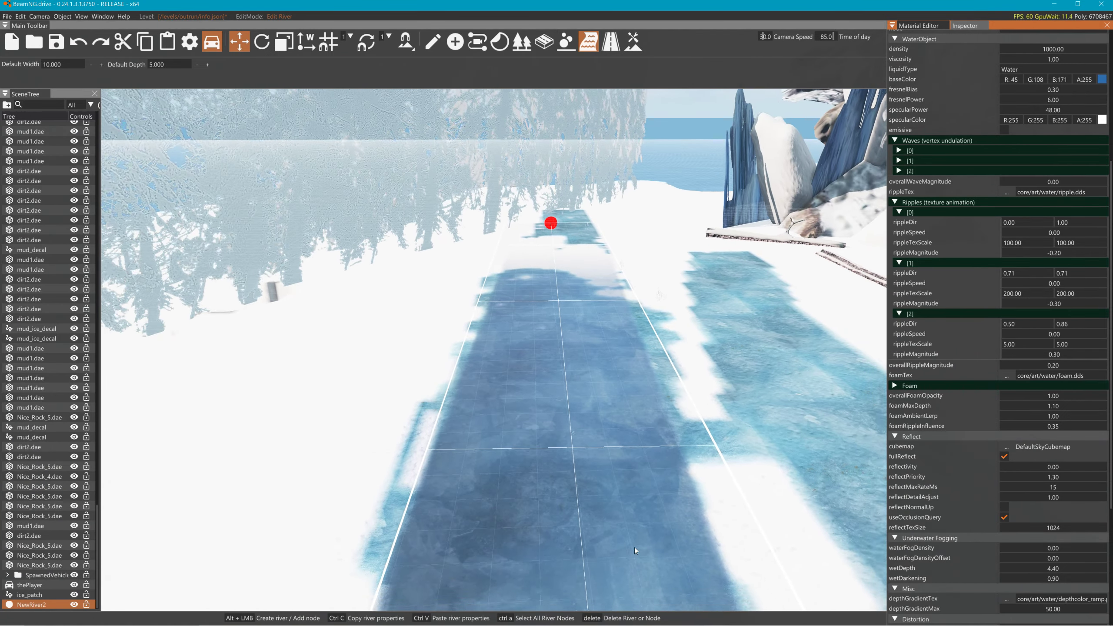
{"action": "left_click", "coordinate": [580, 551]}
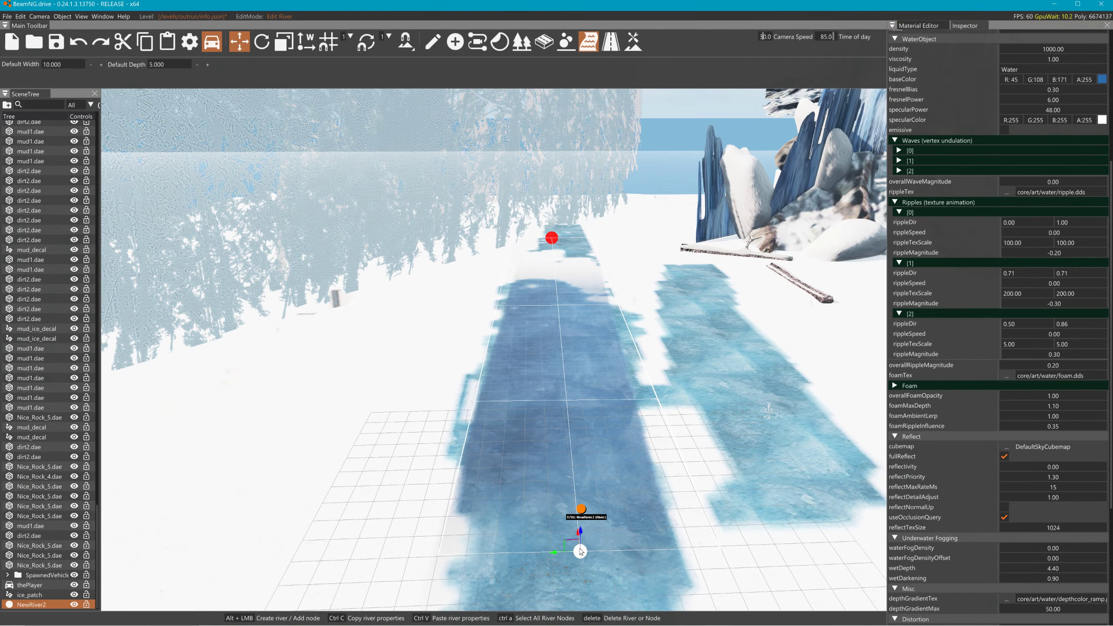
{"action": "left_click_drag", "start_coordinate": [581, 530], "coordinate": [582, 523]}
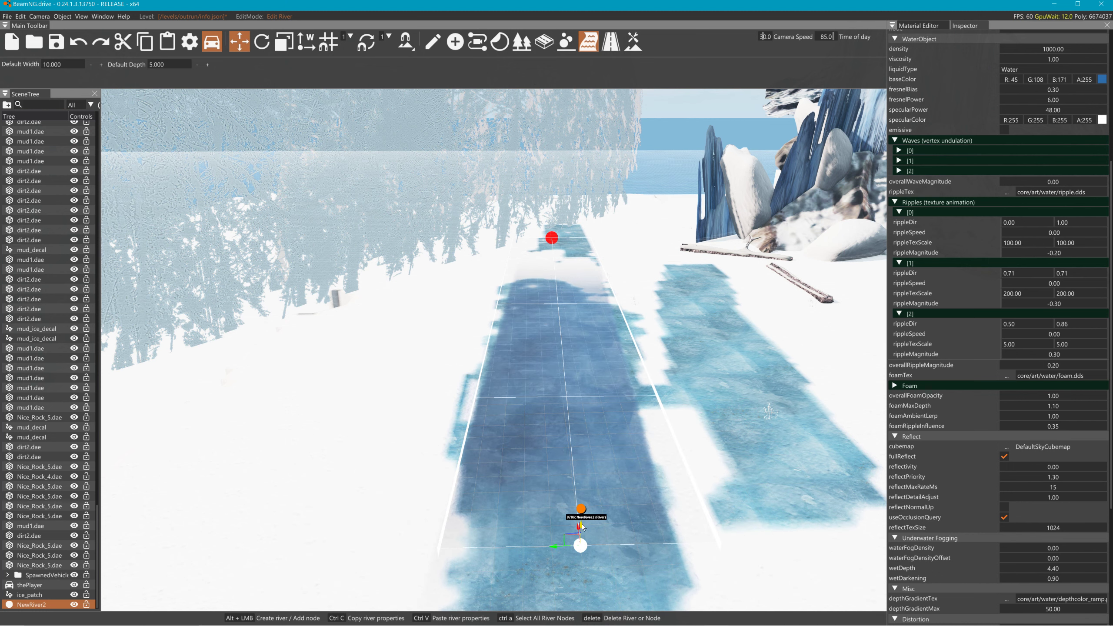
{"action": "left_click", "coordinate": [552, 239]}
{"action": "left_click_drag", "start_coordinate": [551, 223], "coordinate": [551, 223]}
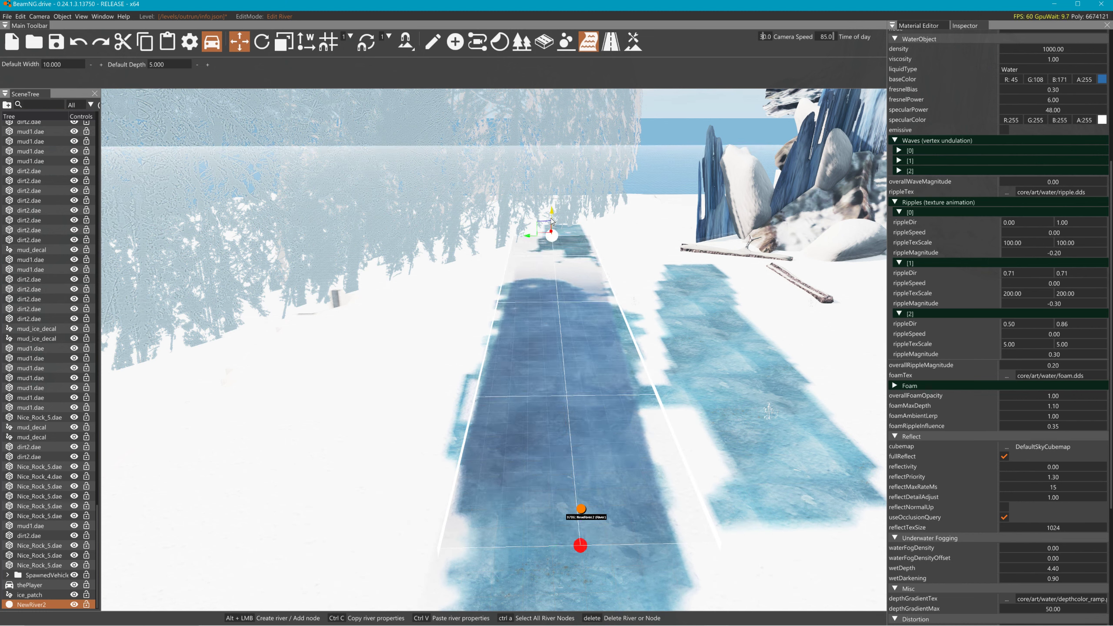
- Try a reflectivity of 0.80 and a water fog density of 0.30, checking the reflections along the river
{"action": "right_click_drag", "start_coordinate": [551, 223], "coordinate": [645, 327]}
{"action": "key", "text": "w"}
{"action": "key", "text": "w"}
{"action": "left_click", "coordinate": [617, 338]}
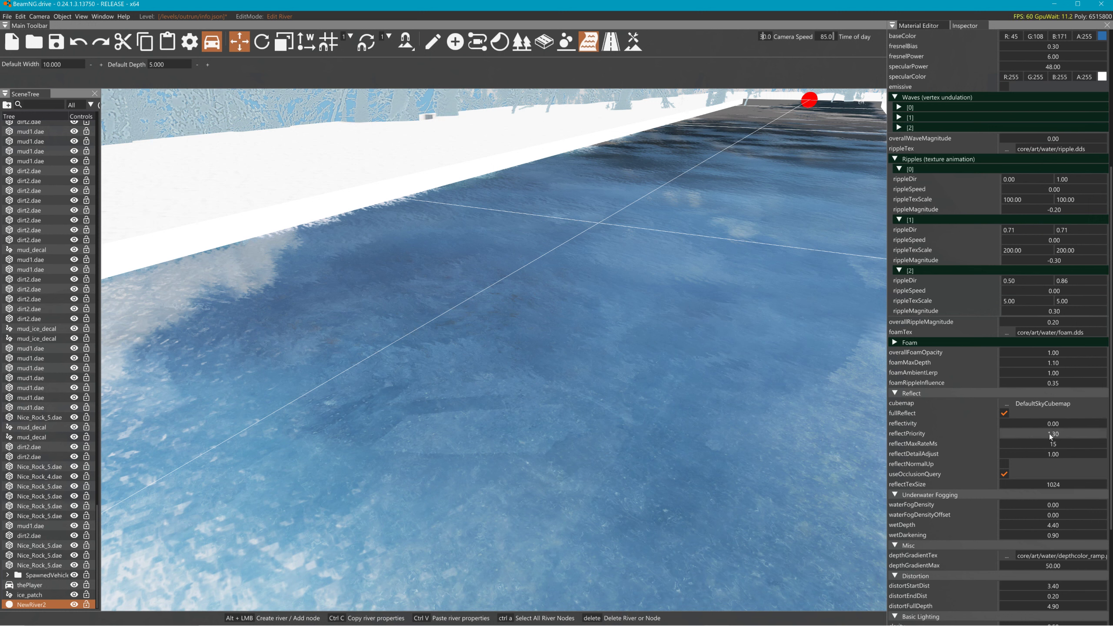
{"action": "left_click", "coordinate": [1059, 425]}
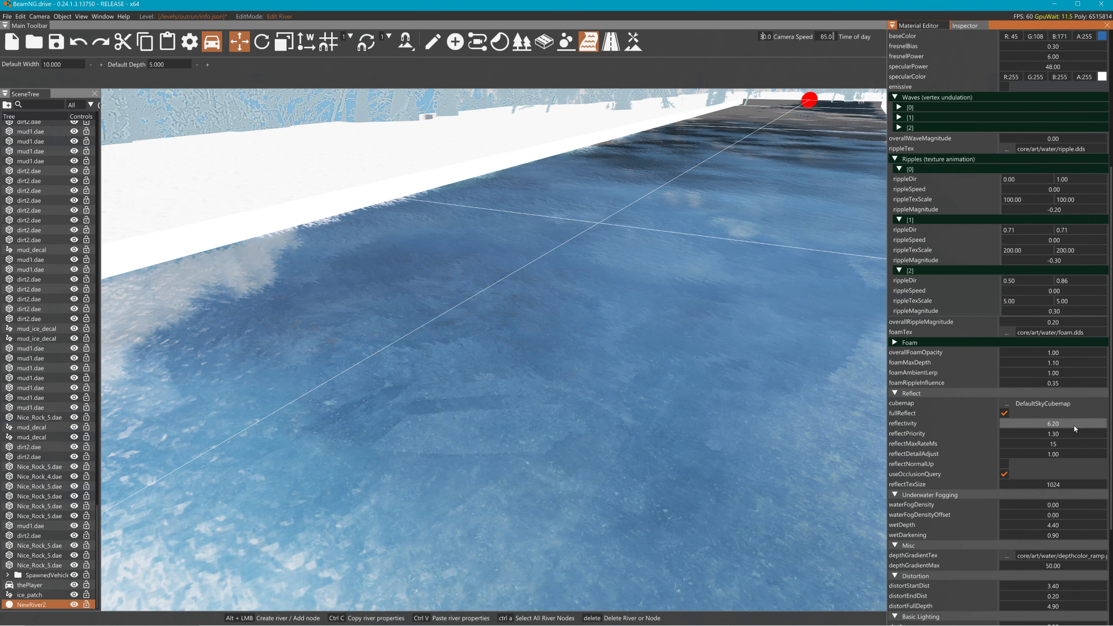
{"action": "left_click_drag", "start_coordinate": [1075, 426], "coordinate": [1059, 436]}
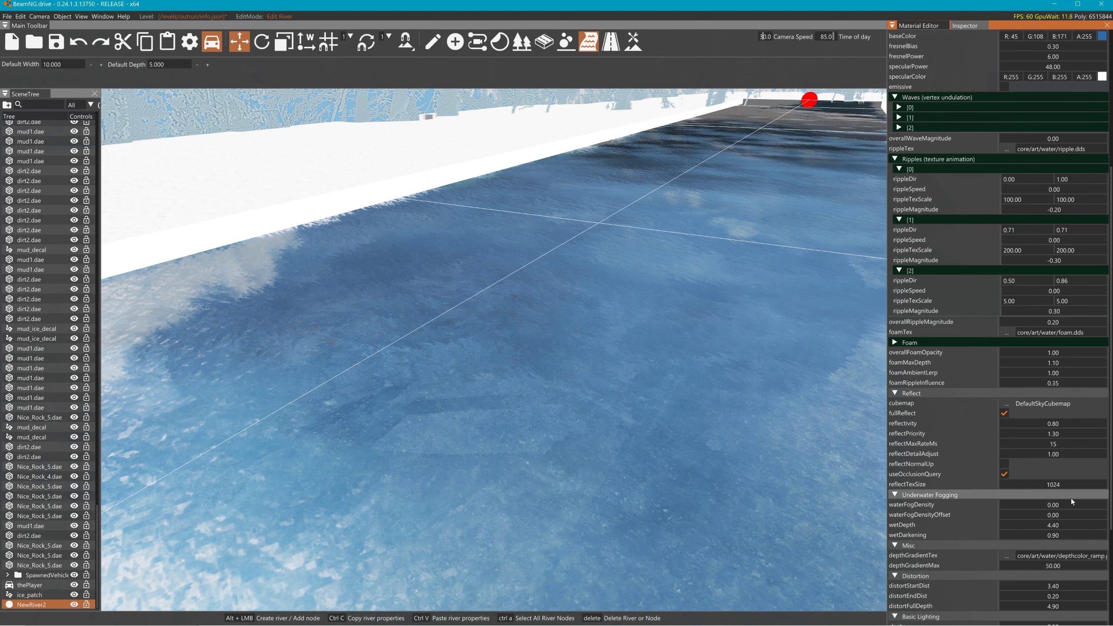
{"action": "left_click_drag", "start_coordinate": [1055, 504], "coordinate": [1058, 506]}
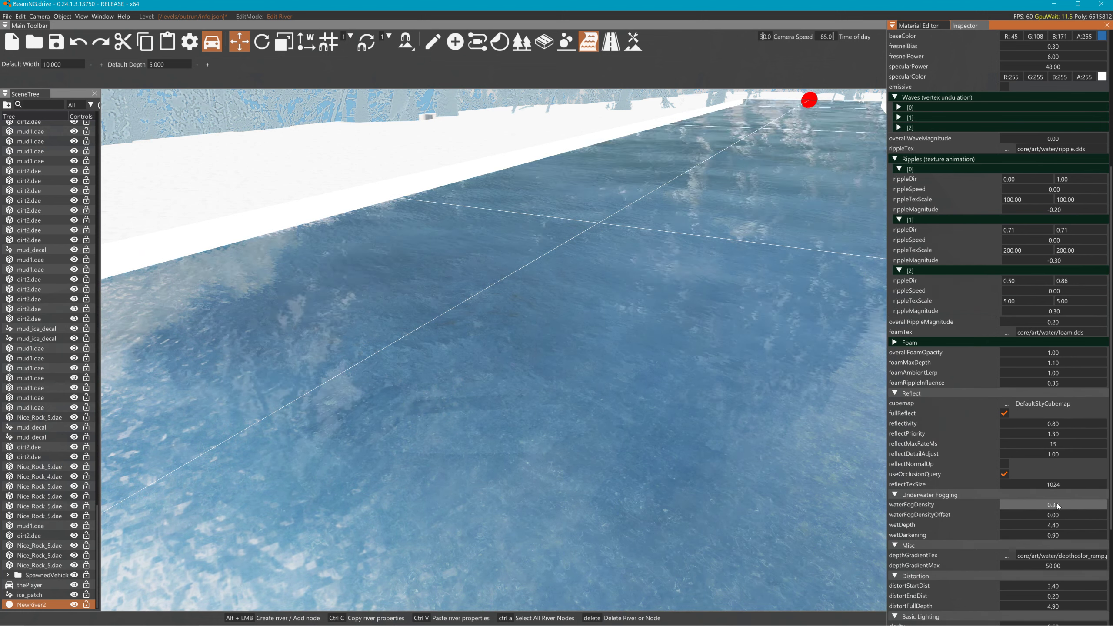
{"action": "right_click_drag", "start_coordinate": [649, 408], "coordinate": [648, 394]}
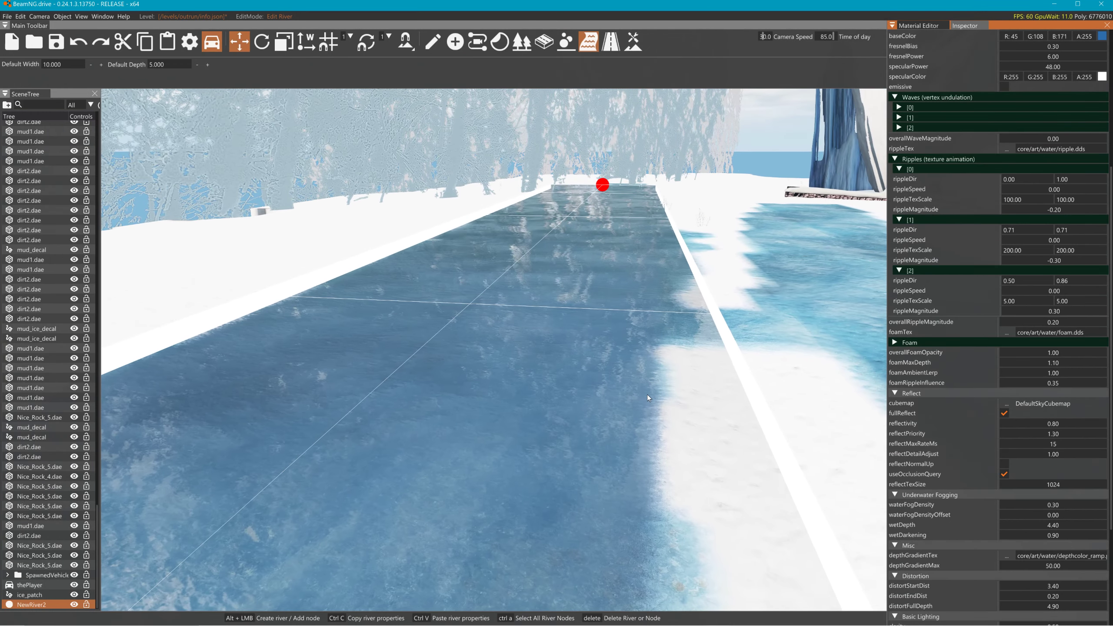
{"action": "key", "text": "a"}
{"action": "key", "text": "w"}
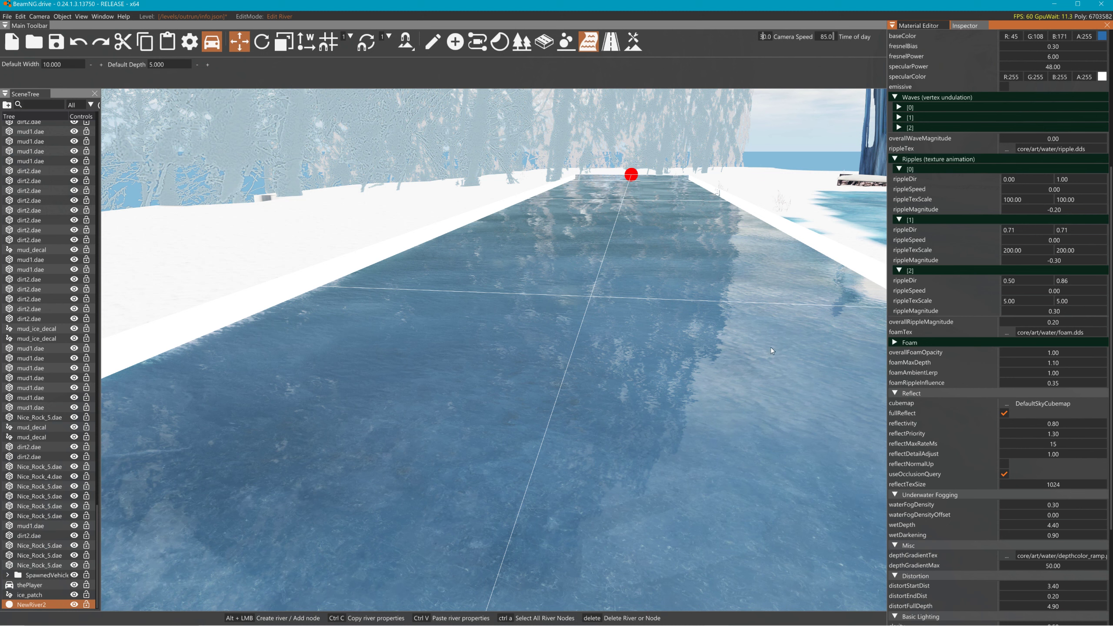
- Set the river's water fog density to 0 and its reflectivity to 1.00
{"action": "double_click", "coordinate": [1051, 507]}
{"action": "type", "text": "0"}
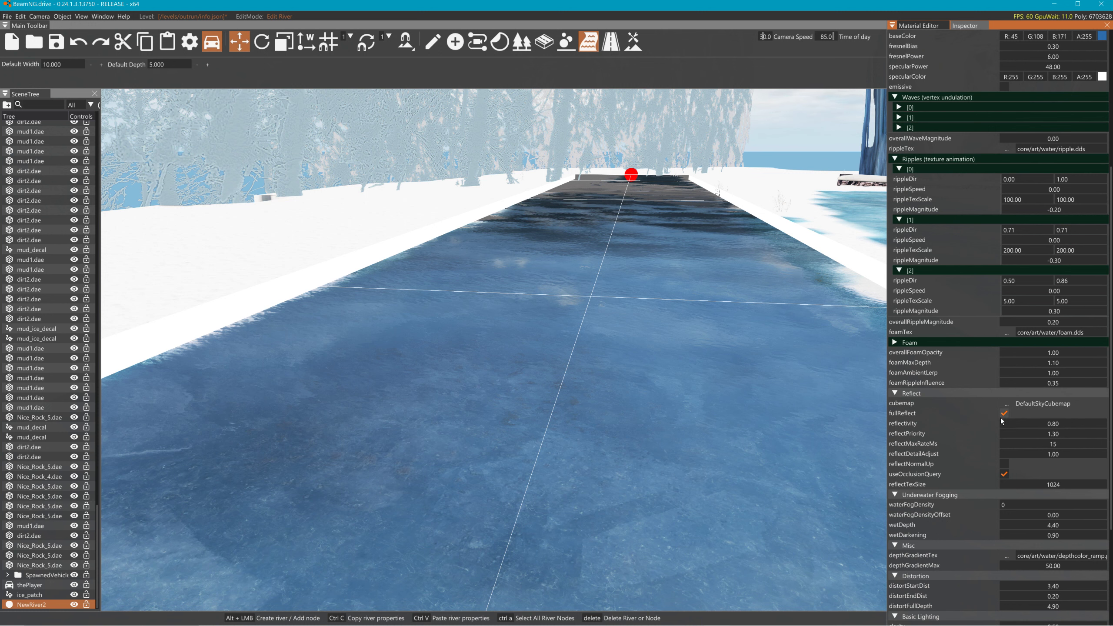
{"action": "left_click_drag", "start_coordinate": [1002, 422], "coordinate": [1034, 441]}
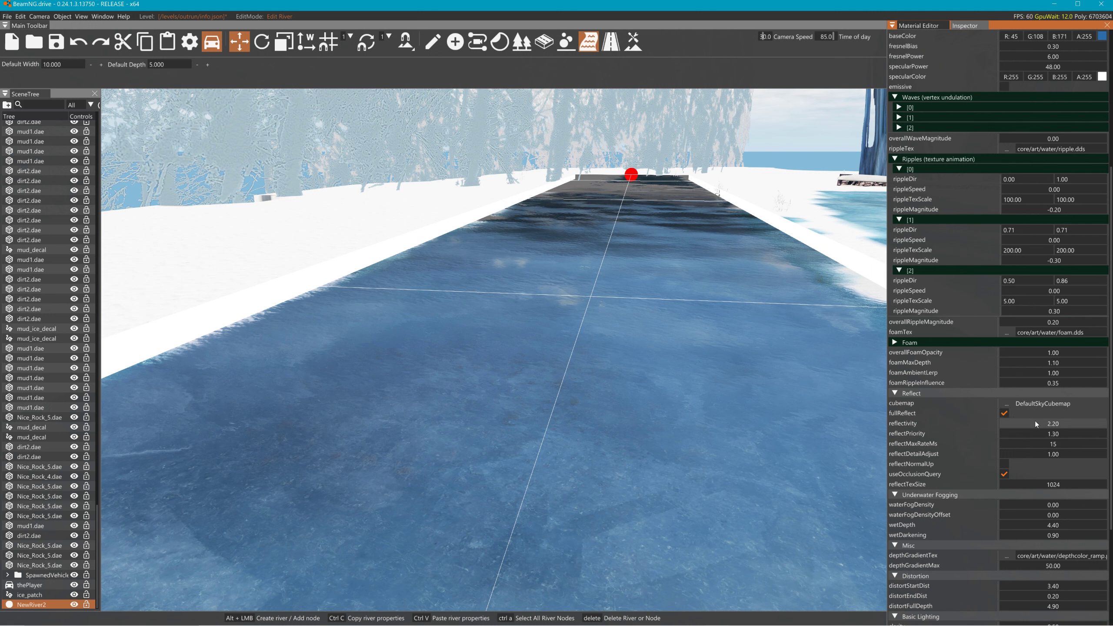
{"action": "double_click", "coordinate": [1035, 423]}
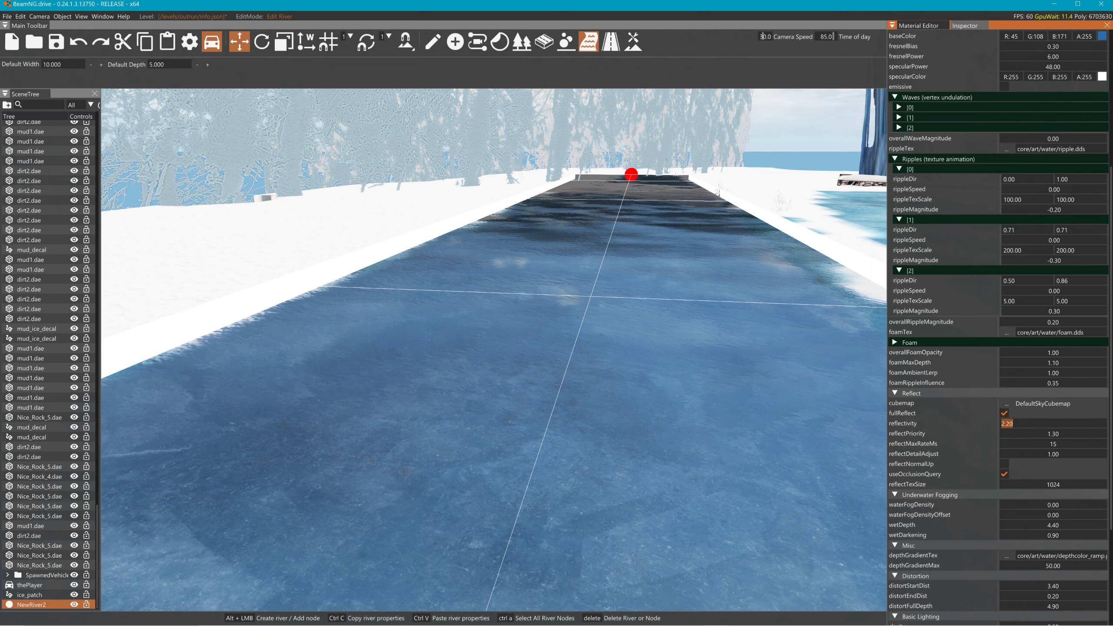
{"action": "type", "text": "1"}
{"action": "key", "text": "Return"}
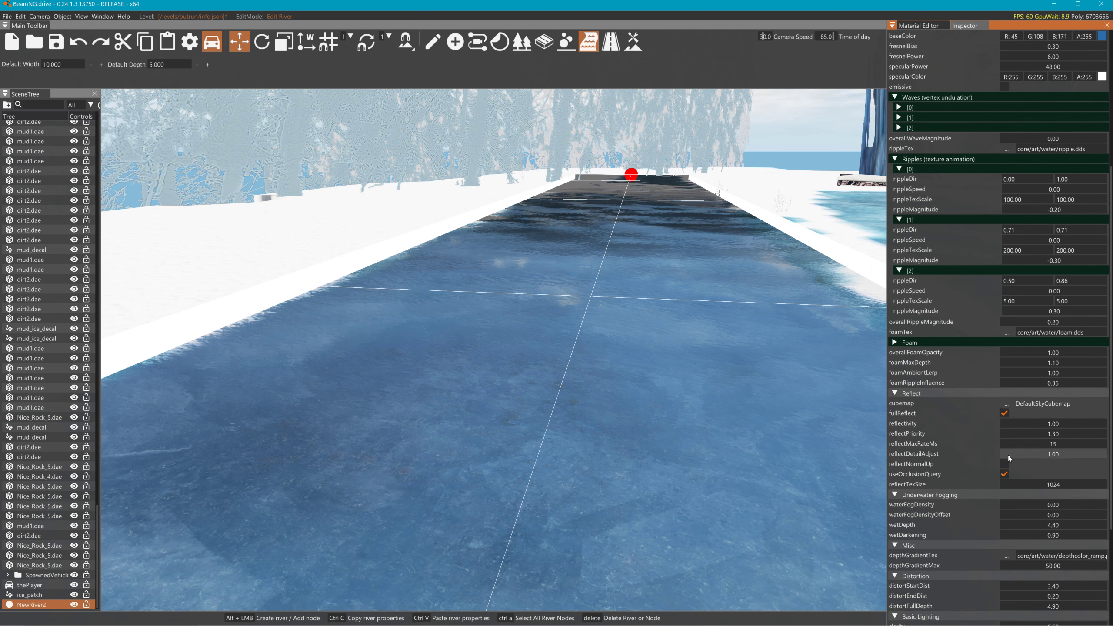
- Set the river's reflect detail adjust to 1.90 and water fog density to 0.10
{"action": "left_click_drag", "start_coordinate": [1025, 456], "coordinate": [1028, 458]}
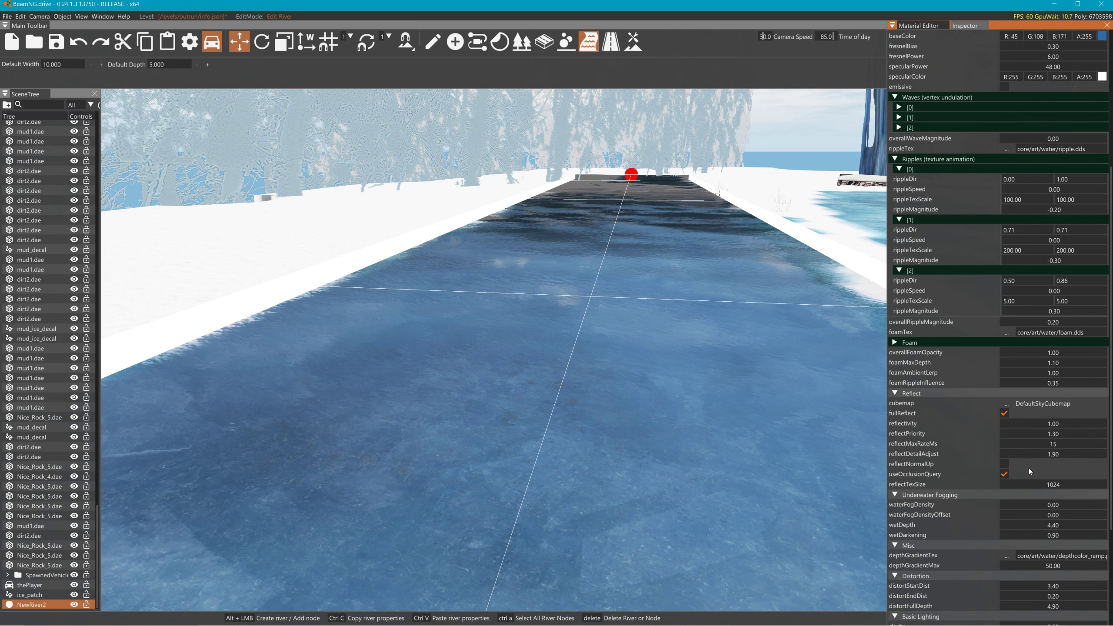
{"action": "double_click", "coordinate": [1038, 507]}
{"action": "type", "text": ".1"}
{"action": "key", "text": "Return"}
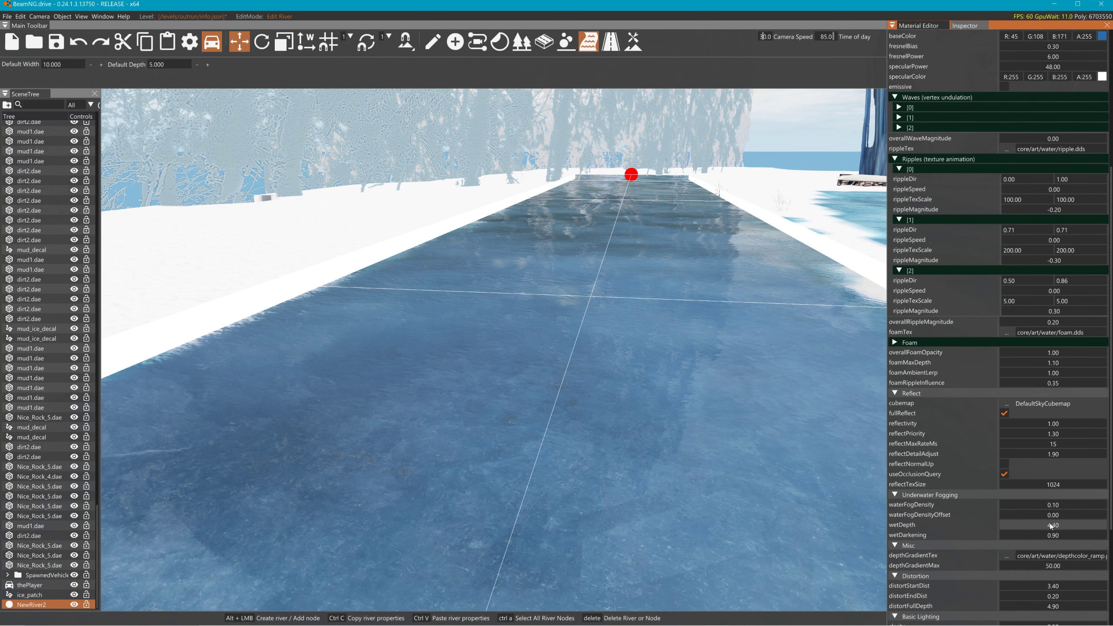
- Set the river's water fog density offset to -2.10, wet depth to 5.40 and foam ambient lerp to -1.50
{"action": "mouse_move", "coordinate": [1055, 517]}
{"action": "left_mouse_down"}
{"action": "mouse_move", "coordinate": [1009, 525]}
{"action": "mouse_move", "coordinate": [1068, 528]}
{"action": "mouse_move", "coordinate": [1051, 533]}
{"action": "left_mouse_up"}
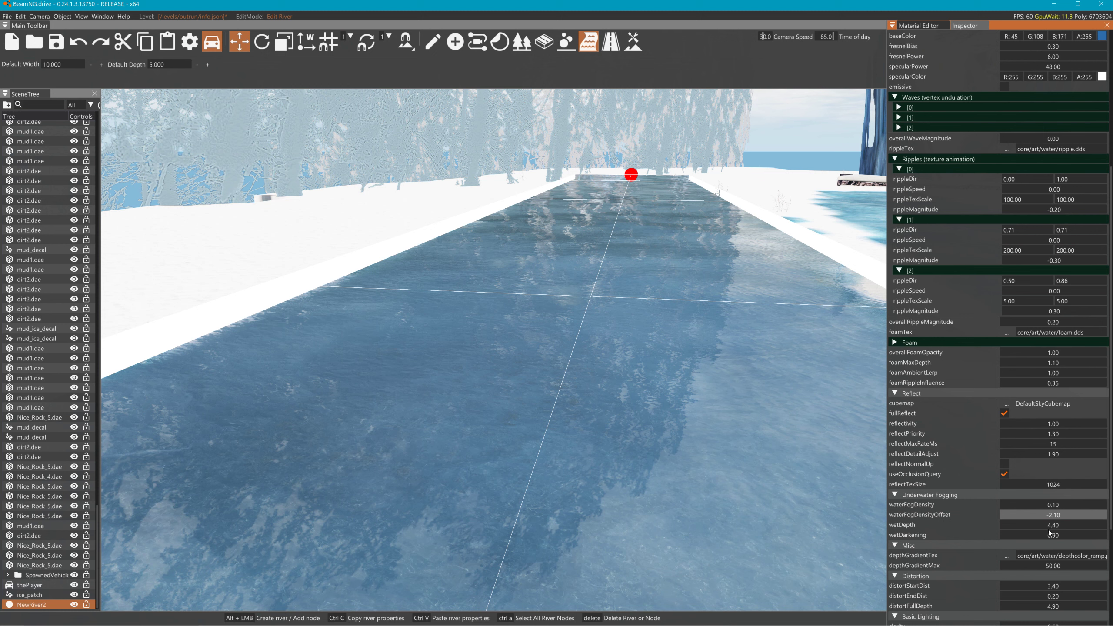
{"action": "mouse_move", "coordinate": [1049, 529]}
{"action": "left_mouse_down"}
{"action": "mouse_move", "coordinate": [1087, 529]}
{"action": "mouse_move", "coordinate": [1043, 531]}
{"action": "mouse_move", "coordinate": [1053, 529]}
{"action": "left_mouse_up"}
{"action": "left_click_drag", "start_coordinate": [1057, 427], "coordinate": [1060, 430]}
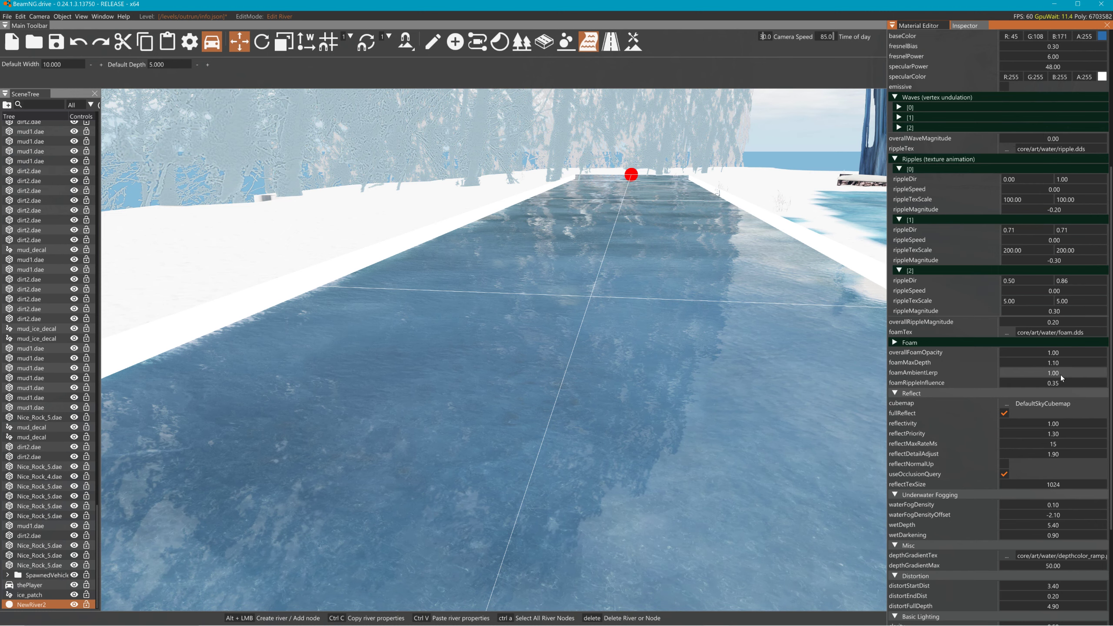
{"action": "left_click_drag", "start_coordinate": [1064, 375], "coordinate": [1051, 381]}
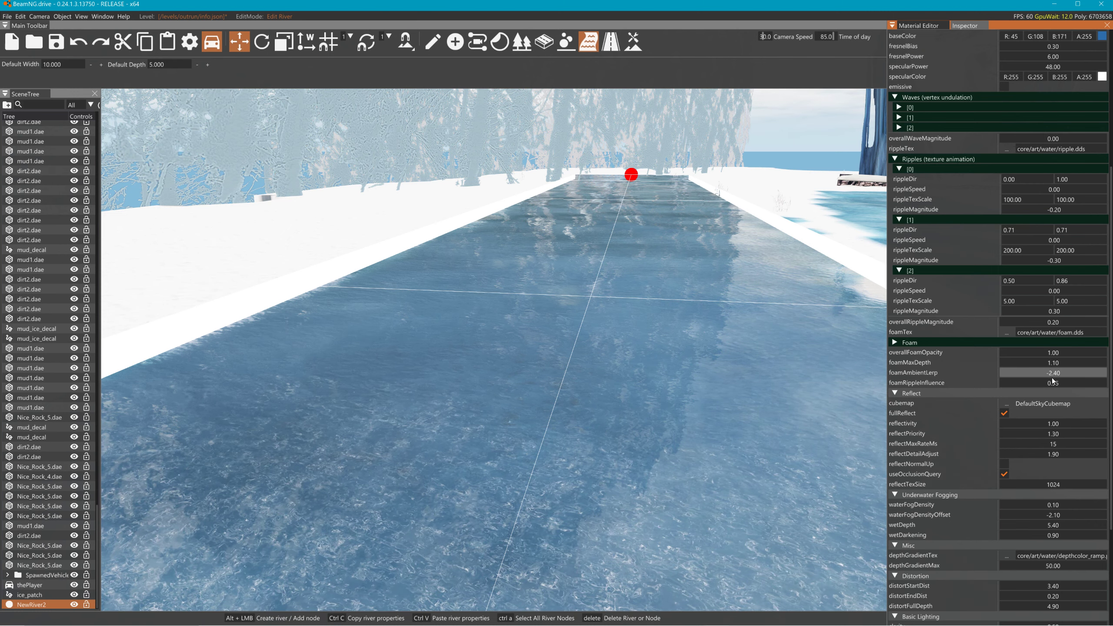
- Try a distortion start distance of -6.20, end distance of 13.20 and full depth of 0.50, checking the river's surface
{"action": "right_click_drag", "start_coordinate": [823, 440], "coordinate": [773, 447]}
{"action": "mouse_move", "coordinate": [1039, 585]}
{"action": "left_mouse_down"}
{"action": "mouse_move", "coordinate": [1030, 584]}
{"action": "mouse_move", "coordinate": [1092, 589]}
{"action": "mouse_move", "coordinate": [1052, 585]}
{"action": "left_mouse_up"}
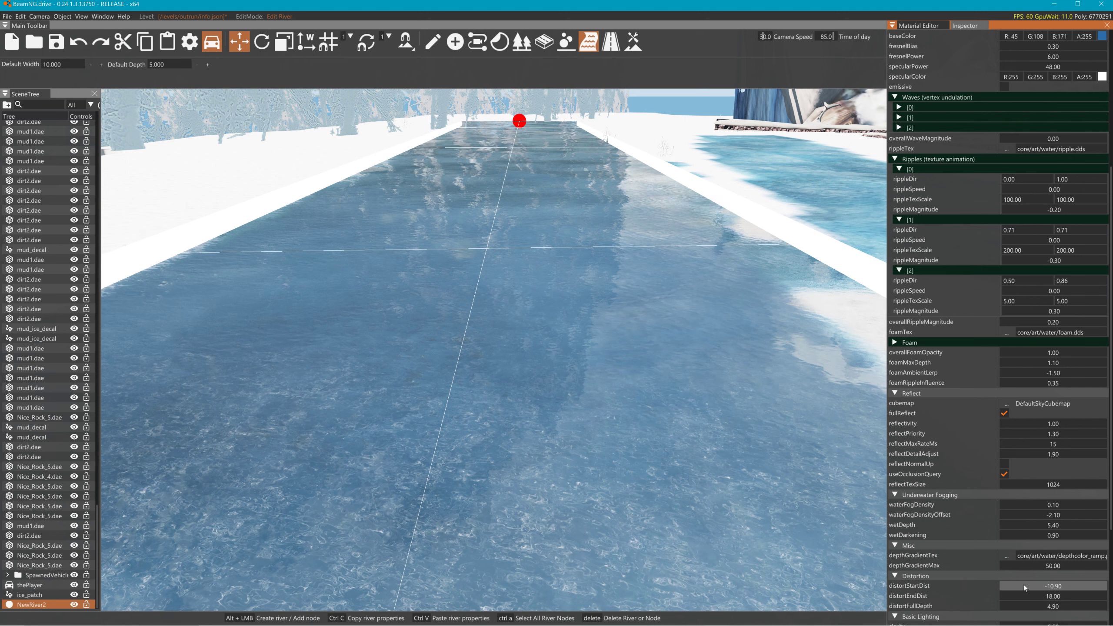
{"action": "mouse_move", "coordinate": [1046, 606]}
{"action": "left_mouse_down"}
{"action": "mouse_move", "coordinate": [1074, 607]}
{"action": "mouse_move", "coordinate": [1031, 606]}
{"action": "left_mouse_up"}
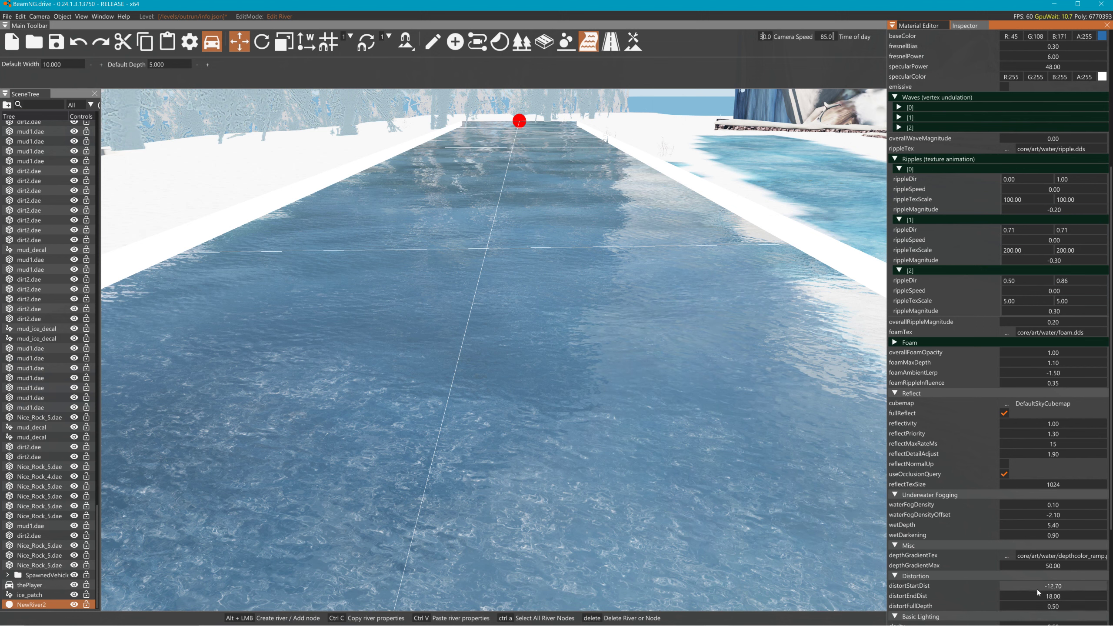
{"action": "mouse_move", "coordinate": [1037, 589]}
{"action": "left_mouse_down"}
{"action": "mouse_move", "coordinate": [1069, 587]}
{"action": "mouse_move", "coordinate": [1012, 589]}
{"action": "mouse_move", "coordinate": [1068, 596]}
{"action": "mouse_move", "coordinate": [1022, 597]}
{"action": "mouse_move", "coordinate": [1042, 593]}
{"action": "left_mouse_up"}
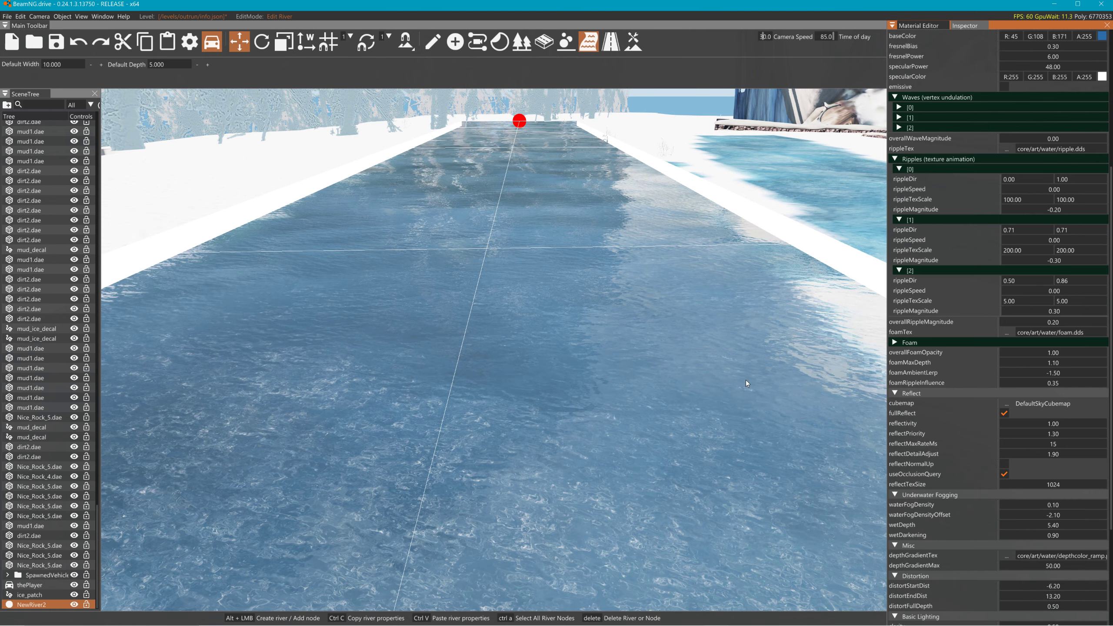
{"action": "right_click_drag", "start_coordinate": [721, 374], "coordinate": [789, 382]}
{"action": "right_click_drag", "start_coordinate": [720, 410], "coordinate": [720, 386]}
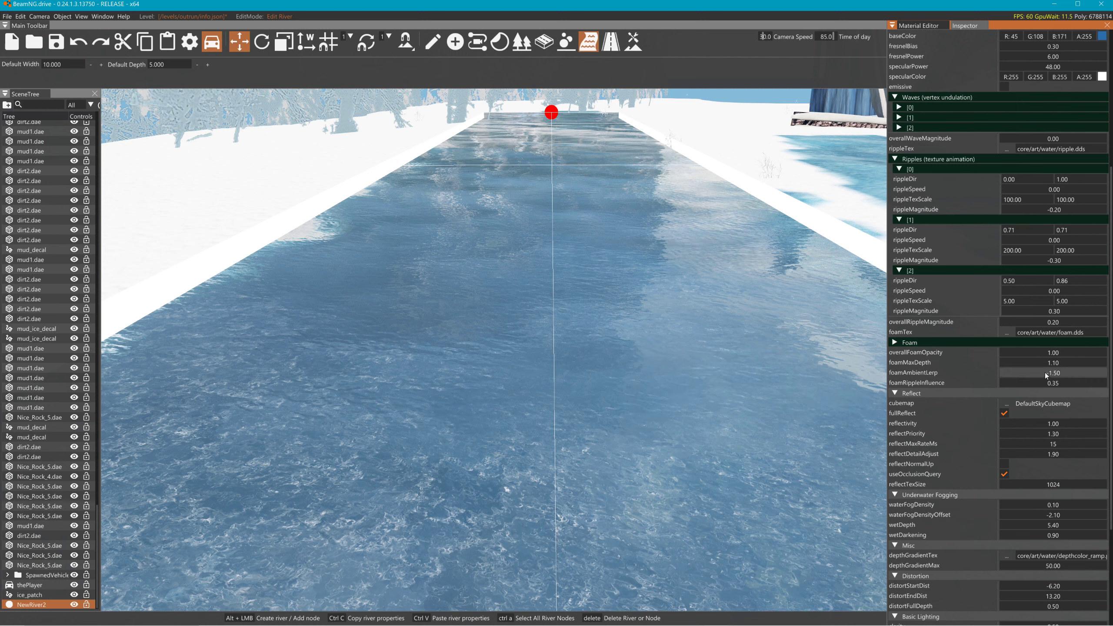
- Try the river's emissive option, switching it on and off to compare the surface
{"action": "scroll", "coordinate": [1026, 360], "scroll_direction": "up", "scroll_amount": 3}
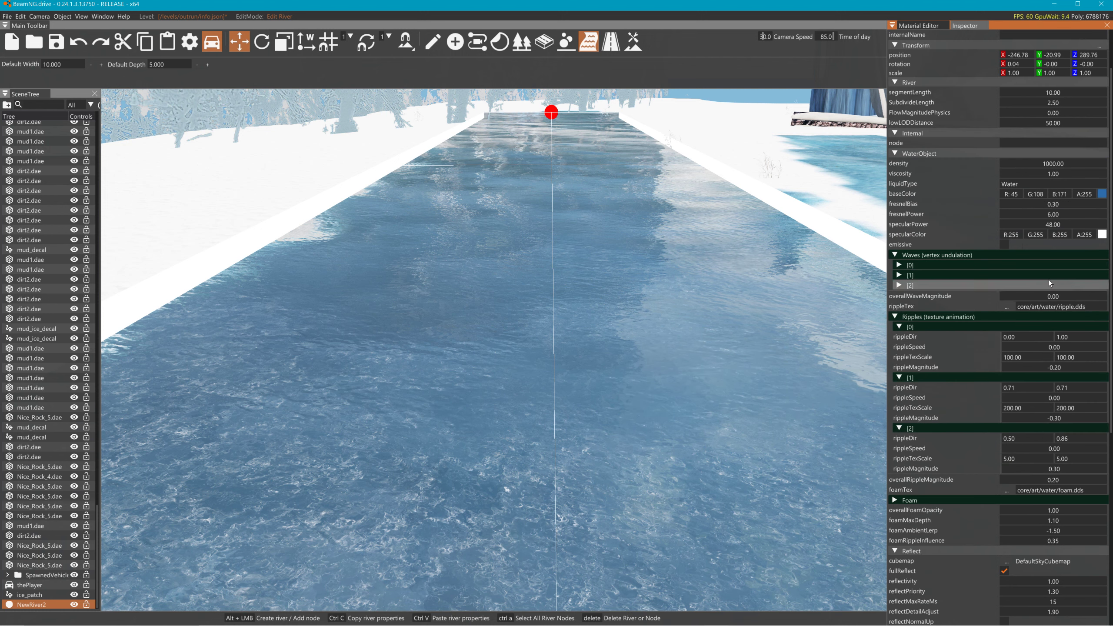
{"action": "scroll", "coordinate": [1050, 283], "scroll_direction": "up", "scroll_amount": 1}
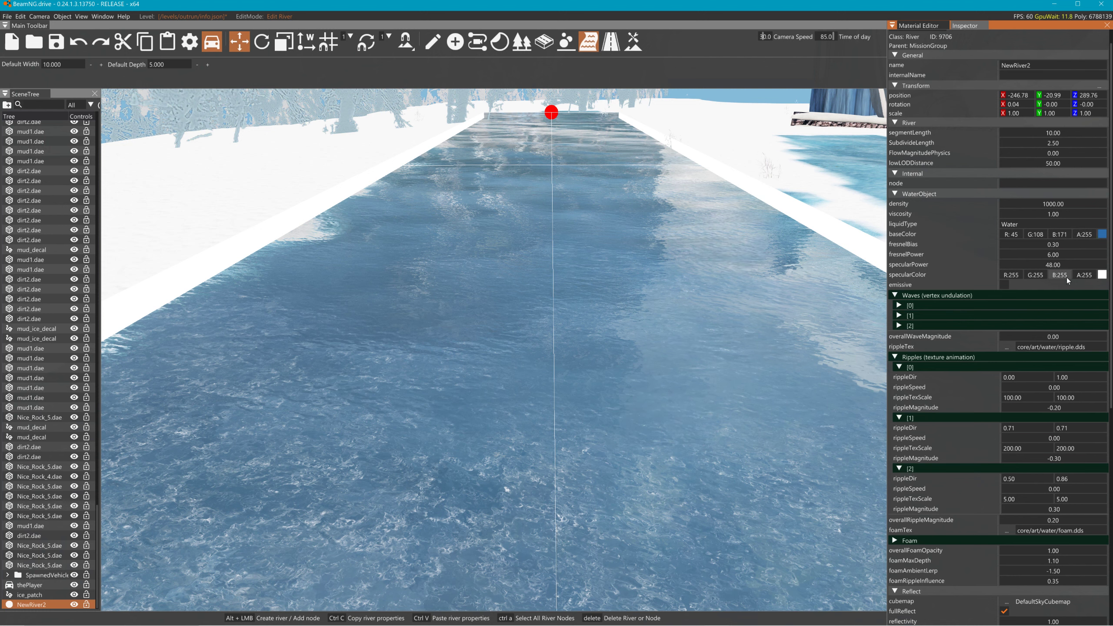
{"action": "left_click", "coordinate": [1005, 286]}
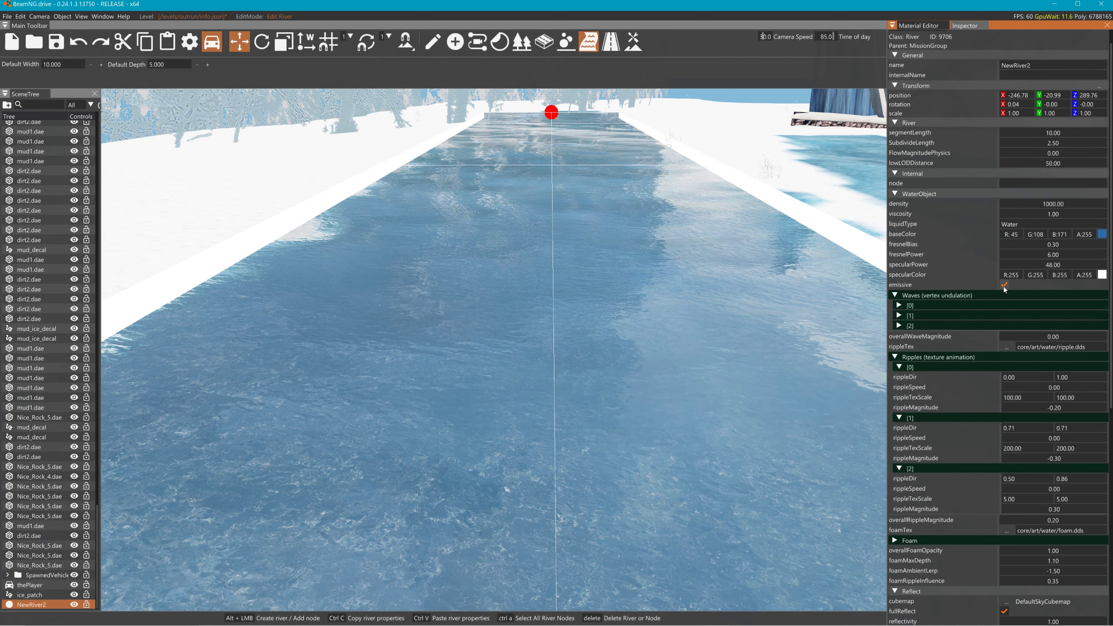
{"action": "left_click", "coordinate": [1005, 287]}
{"action": "left_click", "coordinate": [1005, 287]}
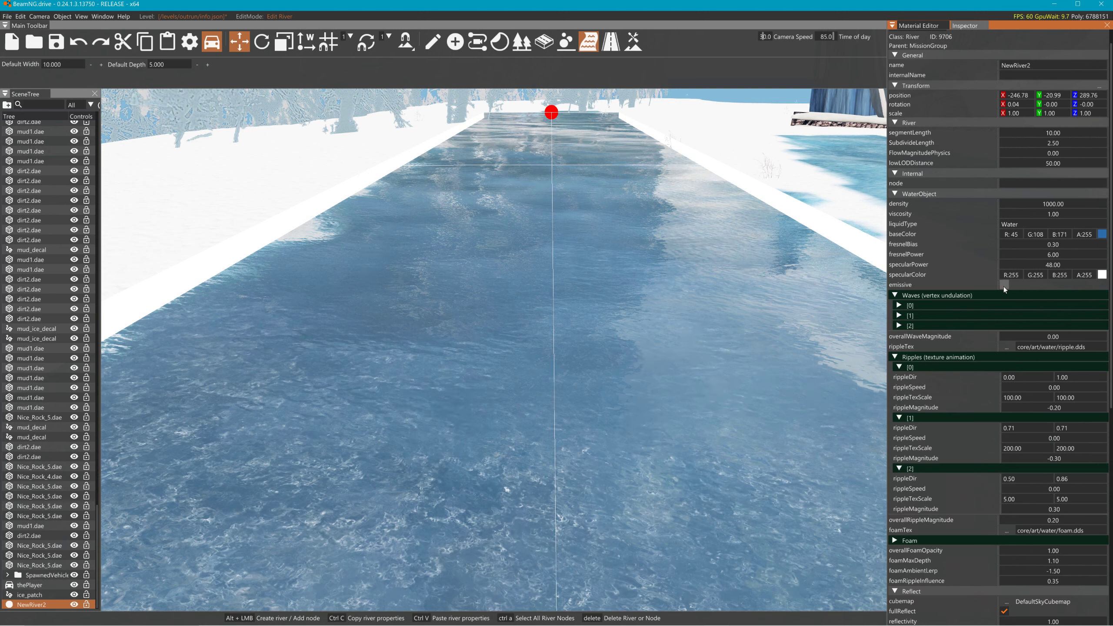
{"action": "left_click", "coordinate": [1005, 287]}
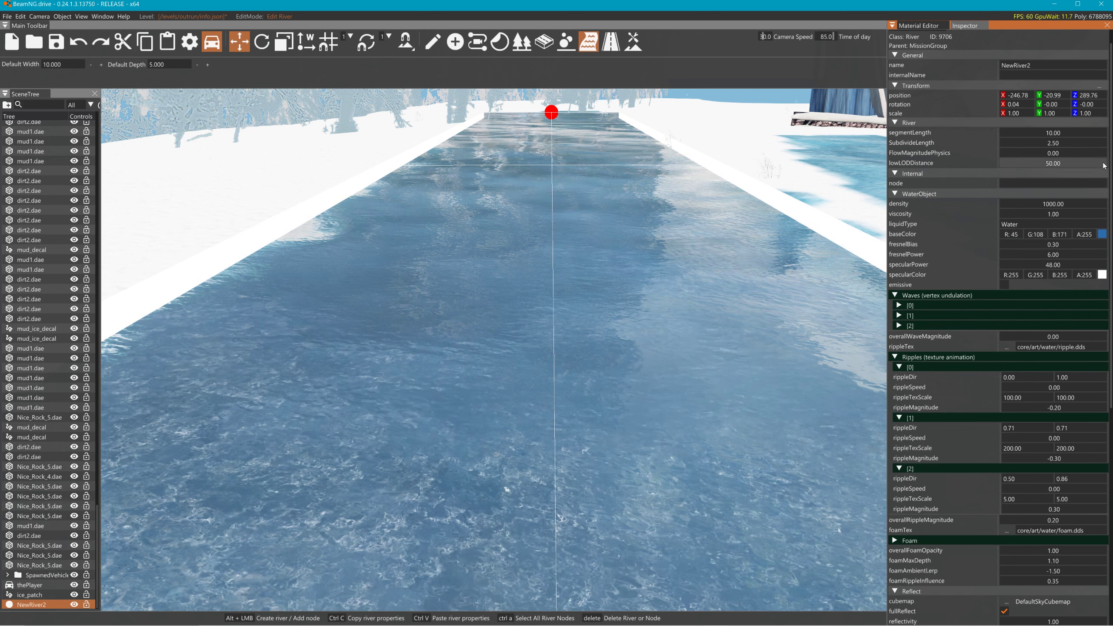
- Set the river's wet darkening to 0.40, wet depth to 3.20 and water fog density offset to 1.10
{"action": "scroll", "coordinate": [1094, 319], "scroll_direction": "down", "scroll_amount": 3}
{"action": "scroll", "coordinate": [1094, 319], "scroll_direction": "down", "scroll_amount": 6}
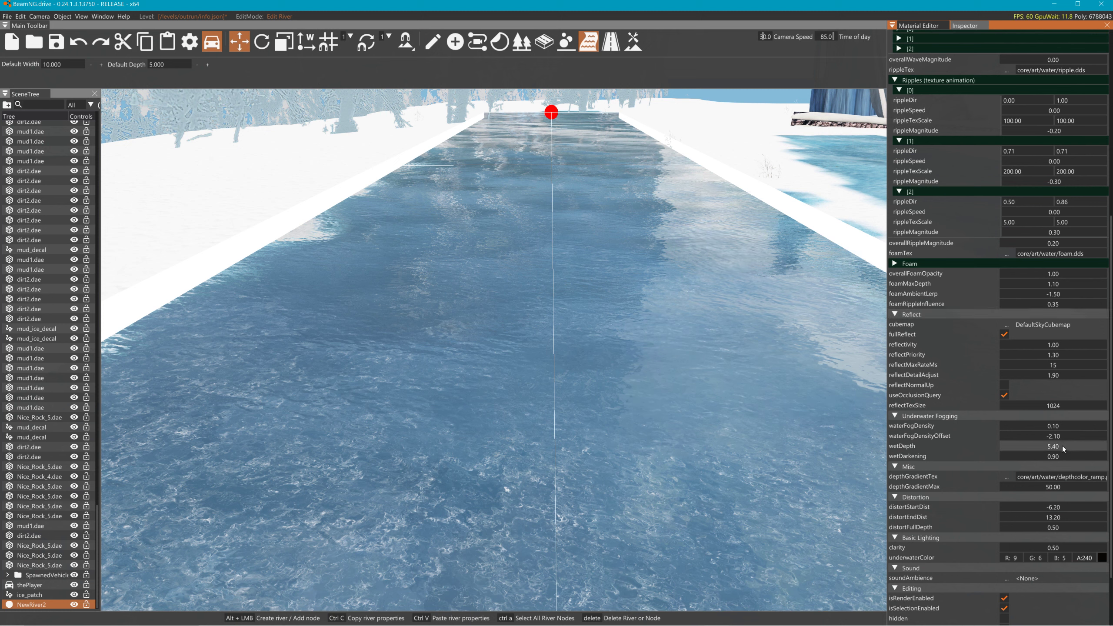
{"action": "mouse_move", "coordinate": [1061, 457]}
{"action": "left_mouse_down"}
{"action": "mouse_move", "coordinate": [1051, 454]}
{"action": "mouse_move", "coordinate": [1065, 437]}
{"action": "mouse_move", "coordinate": [1052, 439]}
{"action": "mouse_move", "coordinate": [1082, 437]}
{"action": "mouse_move", "coordinate": [1065, 438]}
{"action": "left_mouse_up"}
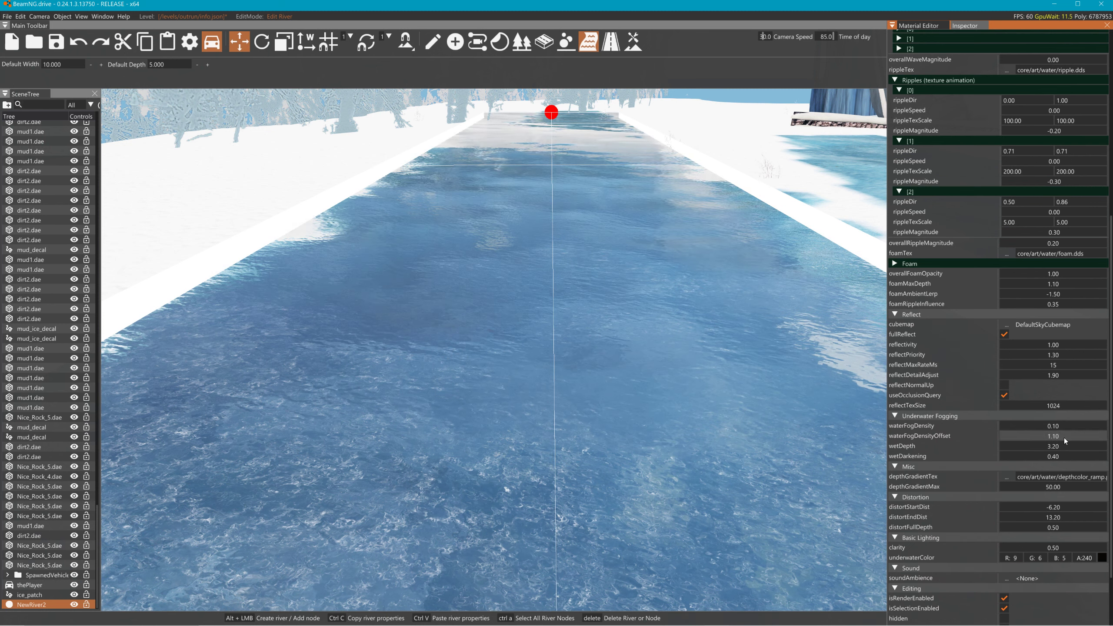
- Set the ripple magnitude to -2.80 for ripple [1] and 2.40 for ripple [2]
{"action": "scroll", "coordinate": [1056, 457], "scroll_direction": "down", "scroll_amount": 3}
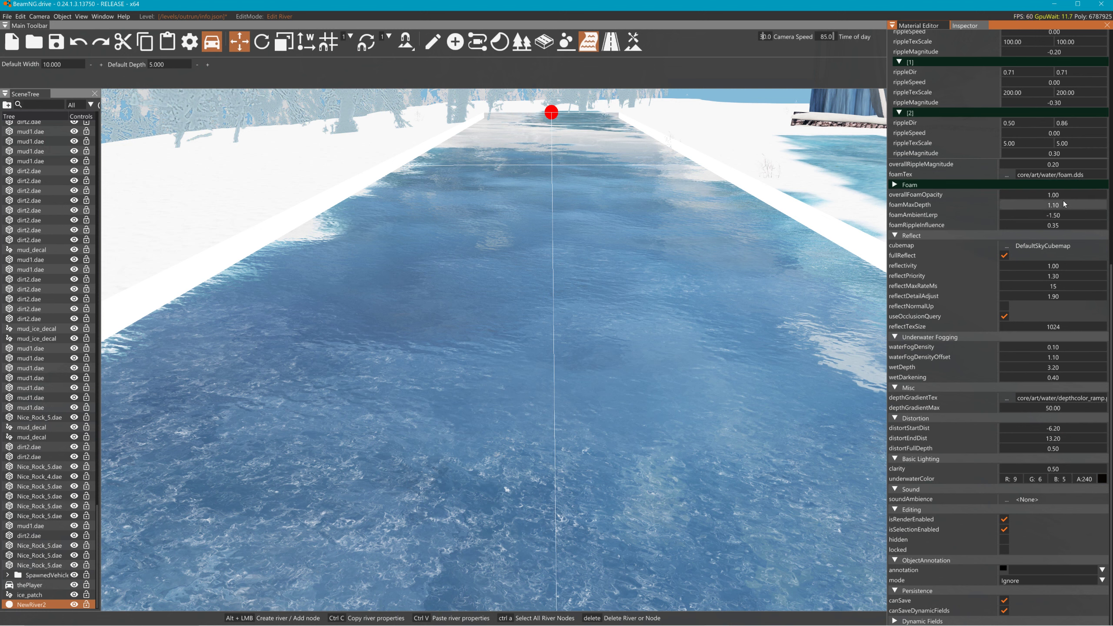
{"action": "scroll", "coordinate": [1064, 204], "scroll_direction": "up", "scroll_amount": 3}
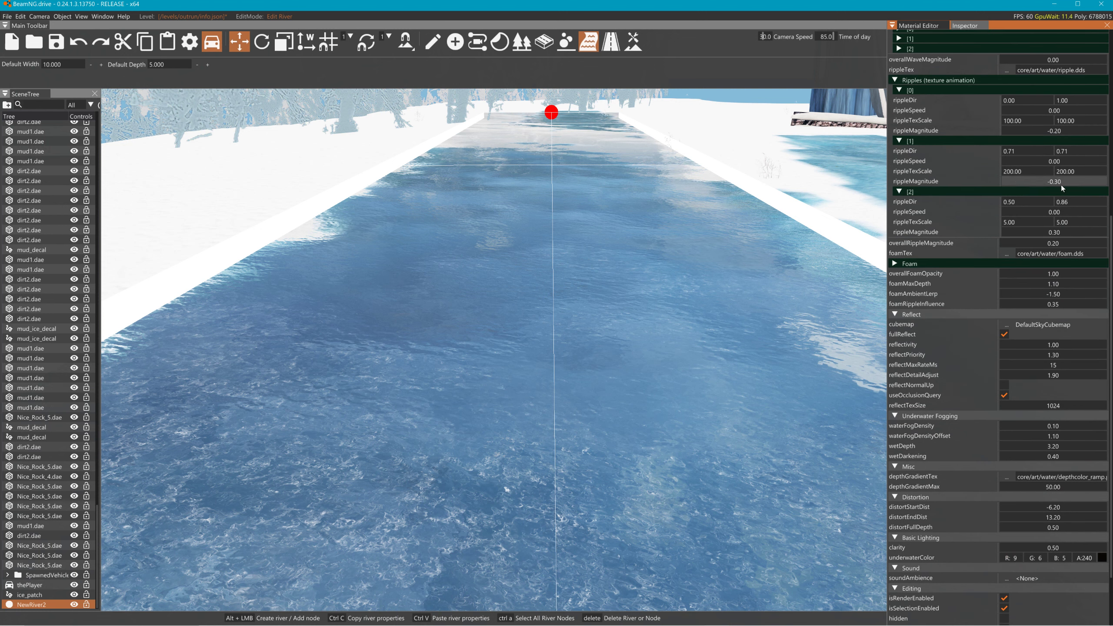
{"action": "left_click_drag", "start_coordinate": [1061, 185], "coordinate": [1054, 184]}
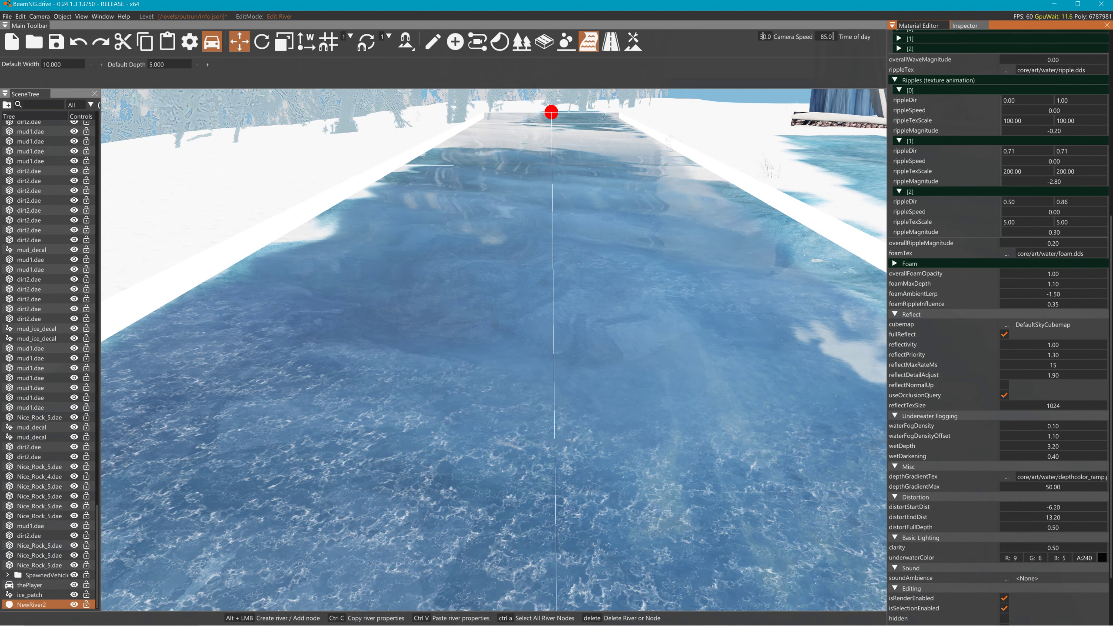
{"action": "mouse_move", "coordinate": [1056, 233]}
{"action": "left_mouse_down"}
{"action": "mouse_move", "coordinate": [1040, 234]}
{"action": "mouse_move", "coordinate": [1062, 239]}
{"action": "left_mouse_up"}
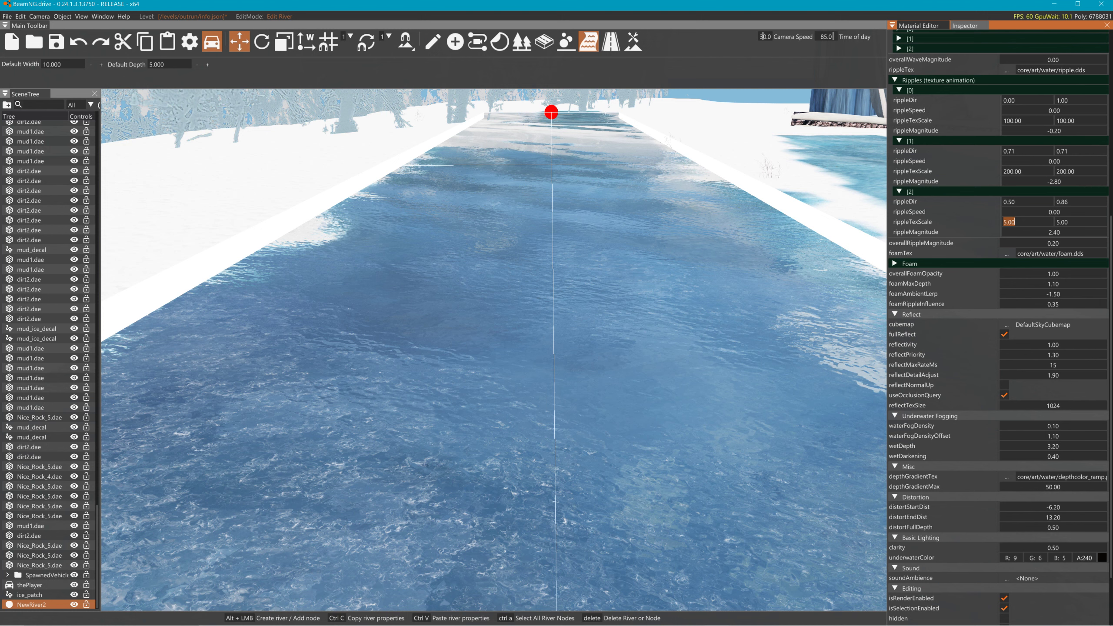
- Set the texture scale of ripple [2] to 11 by 500
{"action": "key", "text": "Tab"}
{"action": "type", "text": "1"}
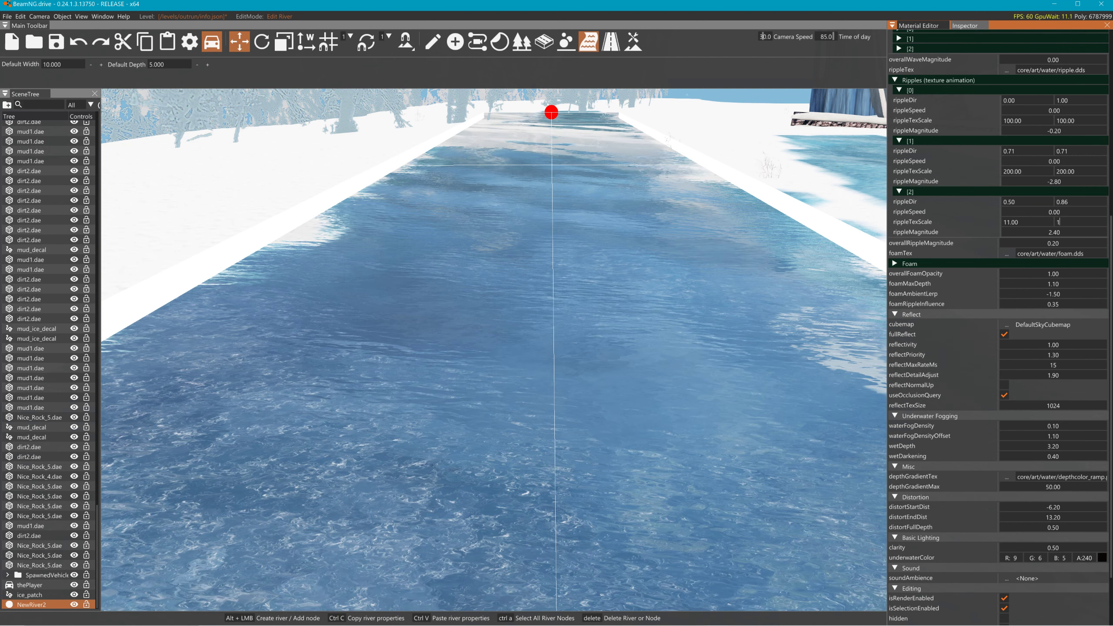
{"action": "type", "text": "1"}
{"action": "key", "text": "Return"}
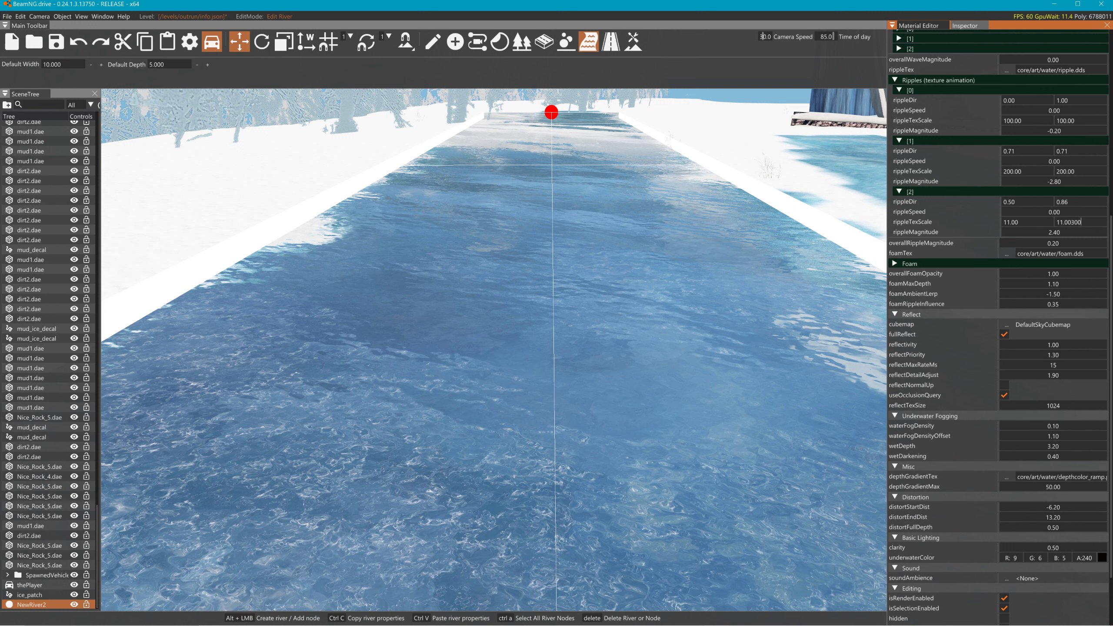
{"action": "type", "text": "0"}
{"action": "key", "text": "Return"}
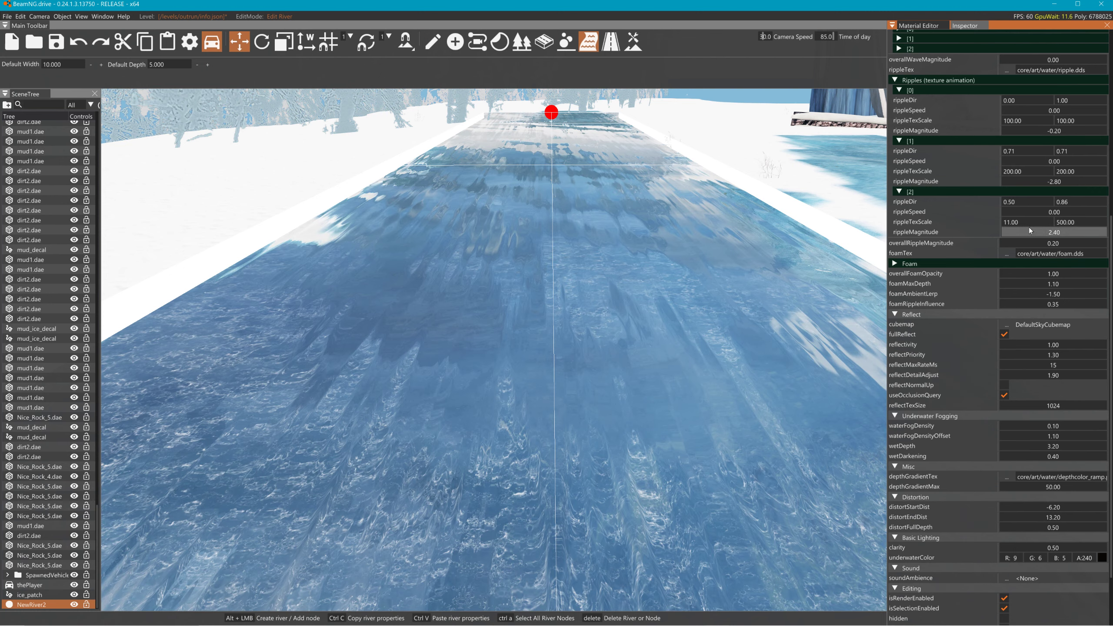
- Try a first texture scale value of 100 for ripple [2], checking the river from the side
{"action": "left_click", "coordinate": [1027, 224]}
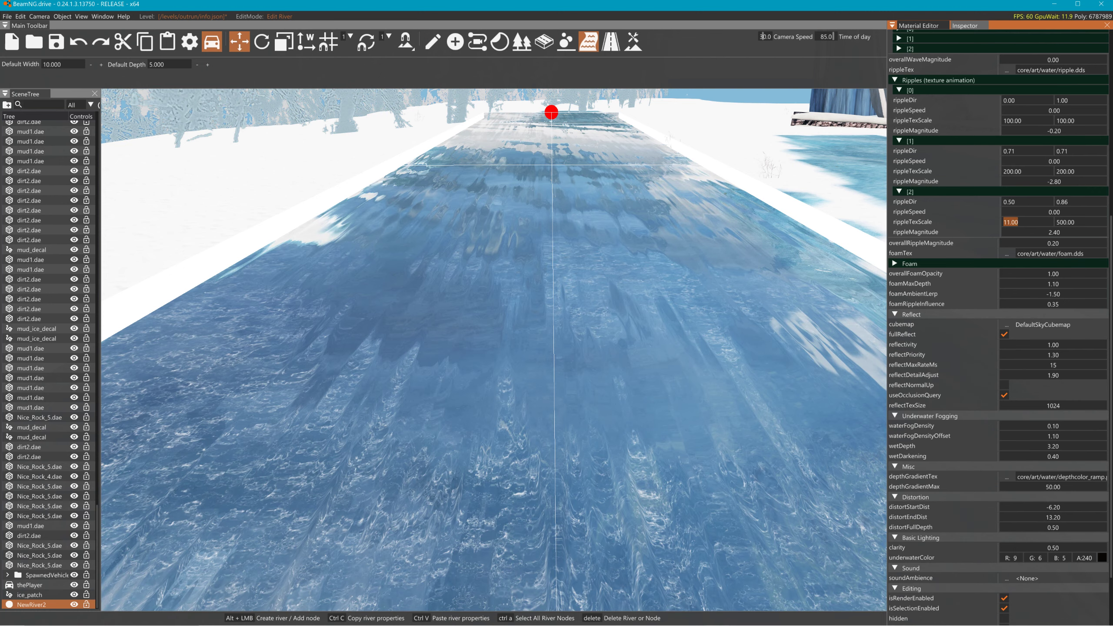
{"action": "right_click_drag", "start_coordinate": [813, 222], "coordinate": [856, 209]}
{"action": "left_click", "coordinate": [813, 221]}
{"action": "key", "text": "d"}
{"action": "key", "text": "a"}
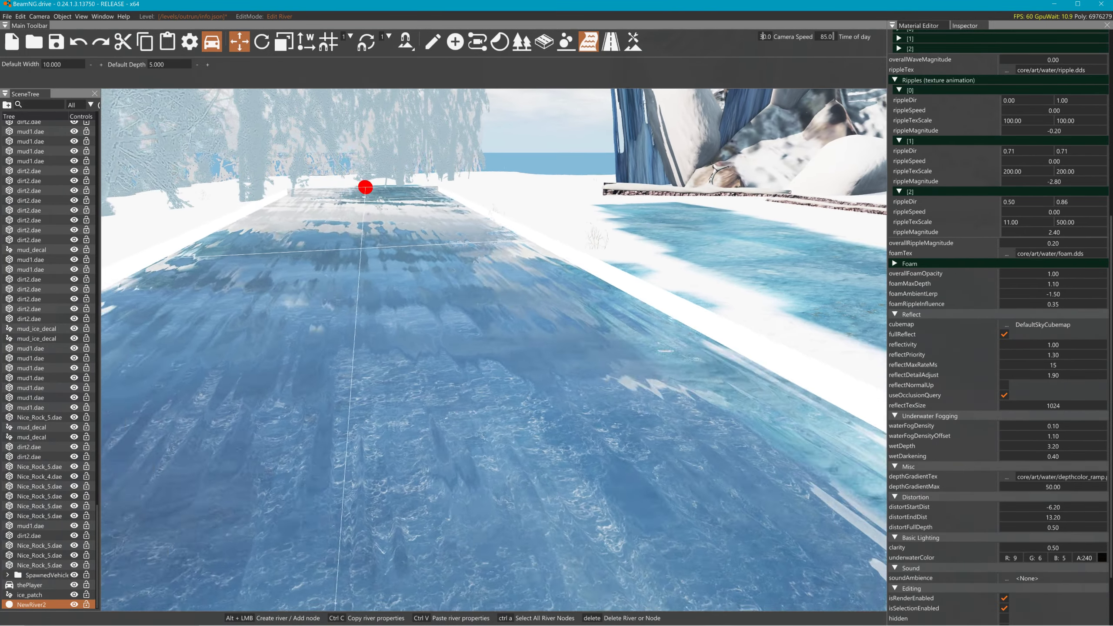
{"action": "key", "text": "a"}
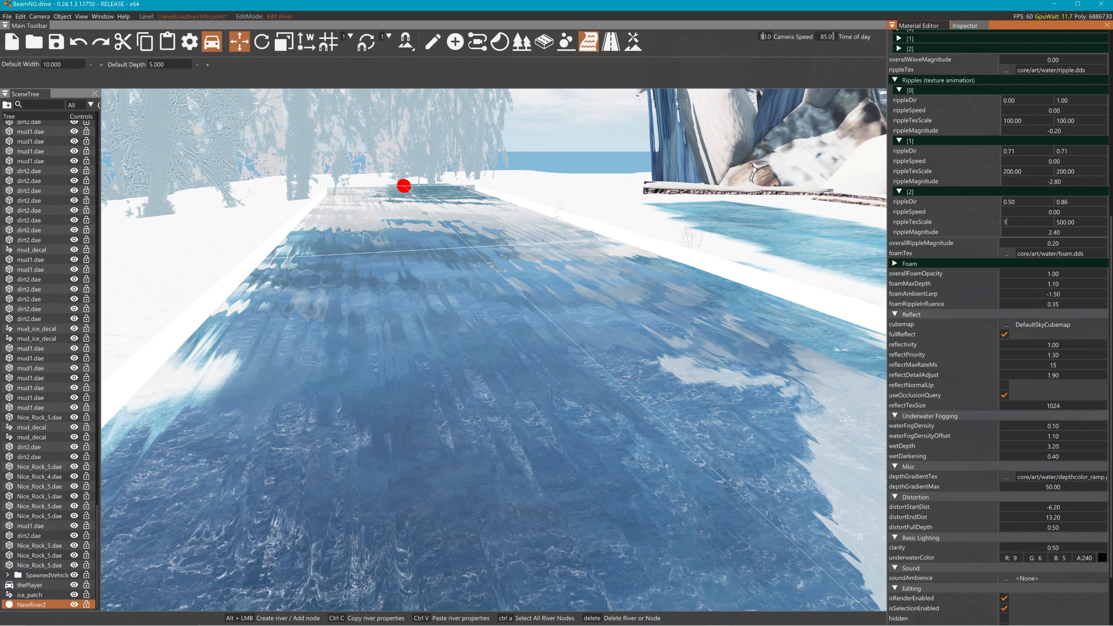
{"action": "type", "text": "100"}
{"action": "key", "text": "Return"}
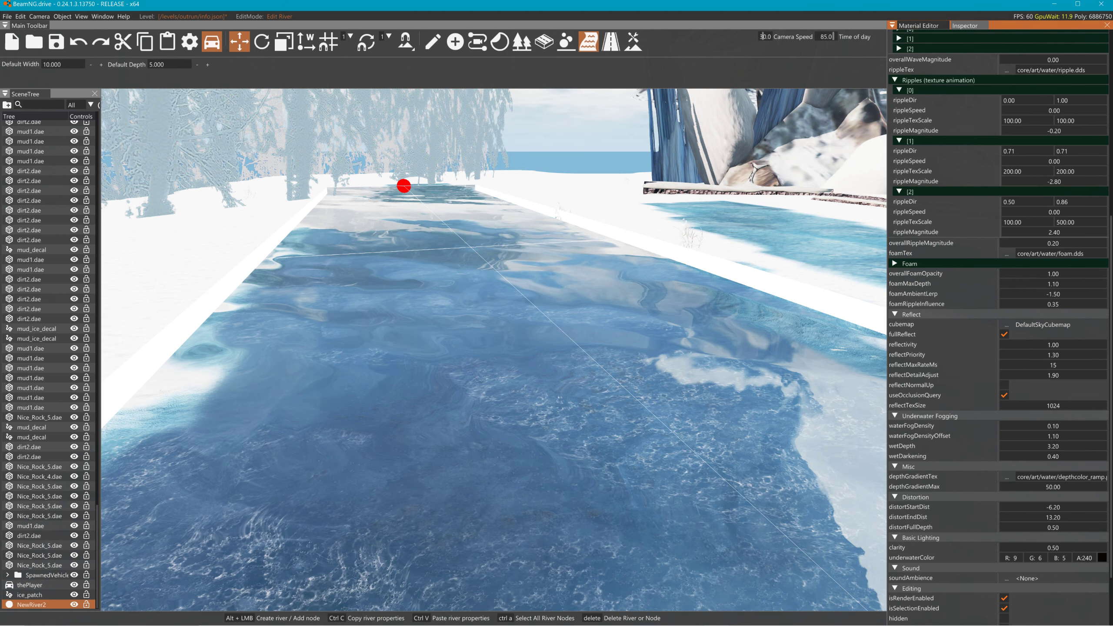
- Set the river's distortion start distance to 0.10, end distance to 15.10 and full depth to 2.00
{"action": "right_click_drag", "start_coordinate": [779, 228], "coordinate": [721, 283]}
{"action": "key", "text": "w"}
{"action": "key", "text": "s"}
{"action": "key", "text": "d"}
{"action": "key", "text": "w"}
{"action": "key", "text": "d"}
{"action": "key", "text": "a"}
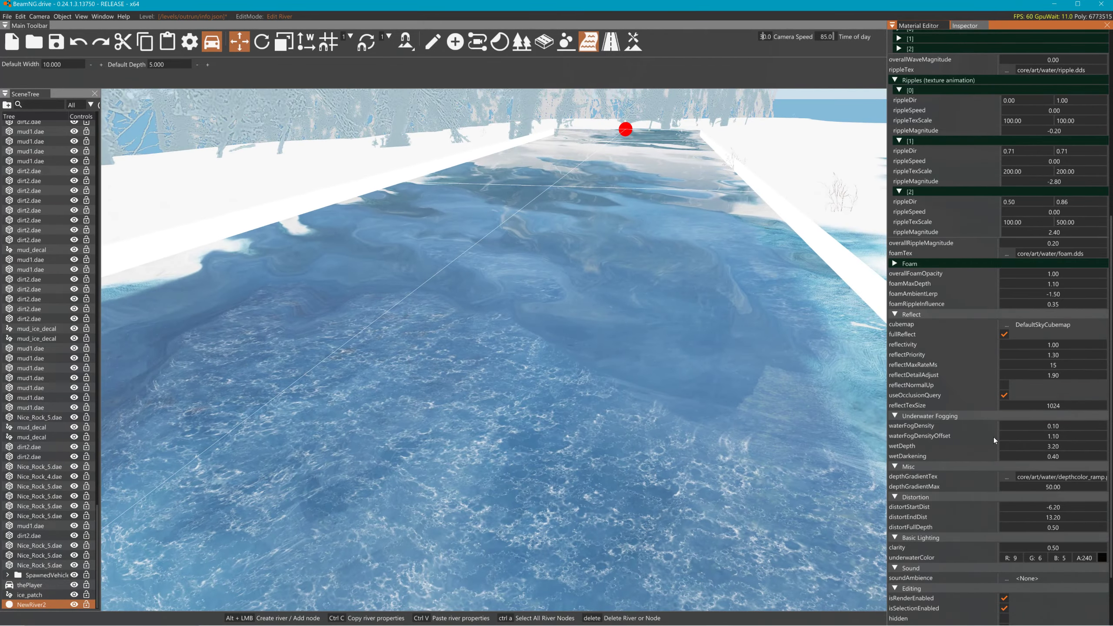
{"action": "mouse_move", "coordinate": [1053, 517]}
{"action": "left_mouse_down"}
{"action": "mouse_move", "coordinate": [1086, 508]}
{"action": "mouse_move", "coordinate": [1035, 505]}
{"action": "mouse_move", "coordinate": [1069, 507]}
{"action": "mouse_move", "coordinate": [1056, 520]}
{"action": "mouse_move", "coordinate": [1081, 526]}
{"action": "mouse_move", "coordinate": [1052, 529]}
{"action": "mouse_move", "coordinate": [1088, 507]}
{"action": "mouse_move", "coordinate": [1032, 507]}
{"action": "mouse_move", "coordinate": [1073, 511]}
{"action": "left_mouse_up"}
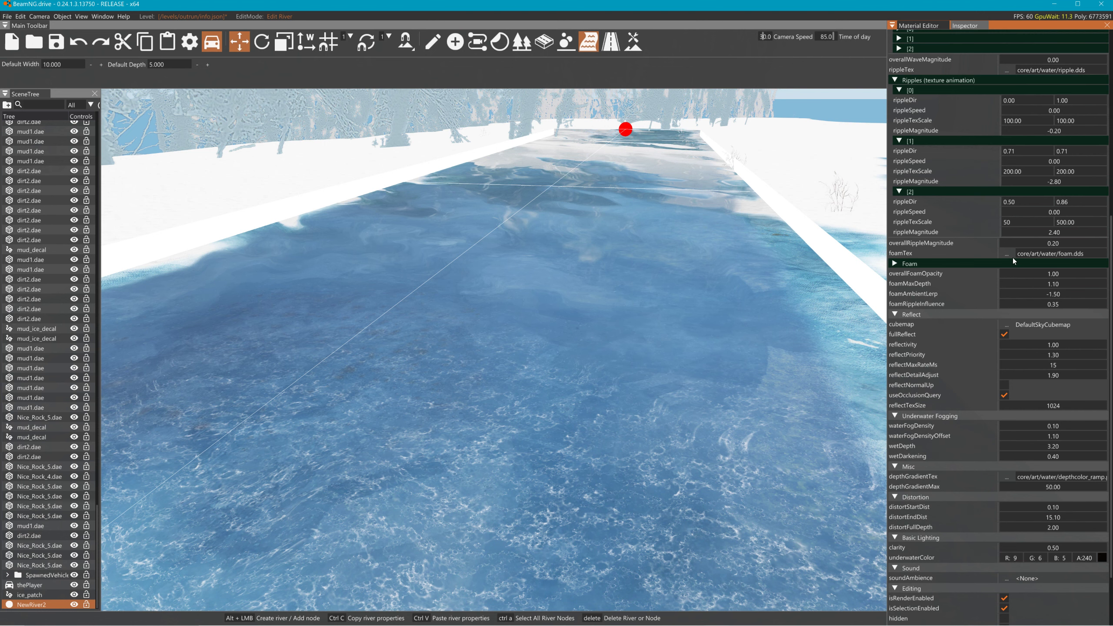
- Set the first texture scale value of ripple [2] to 10
{"action": "double_click", "coordinate": [1017, 222]}
{"action": "type", "text": "1"}
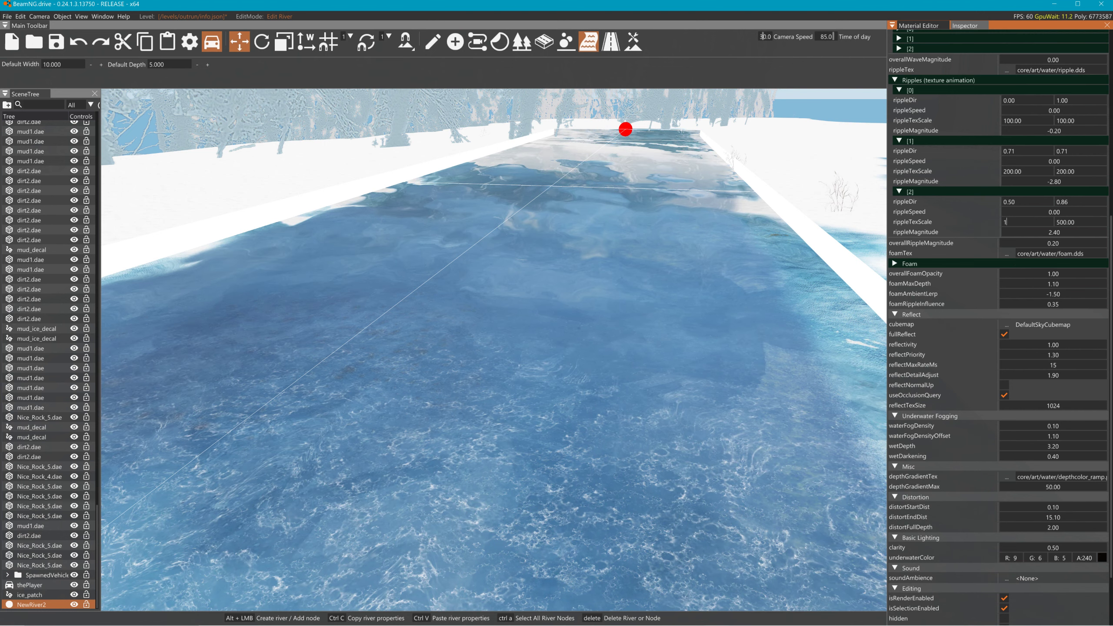
{"action": "type", "text": "0"}
{"action": "key", "text": "Return"}
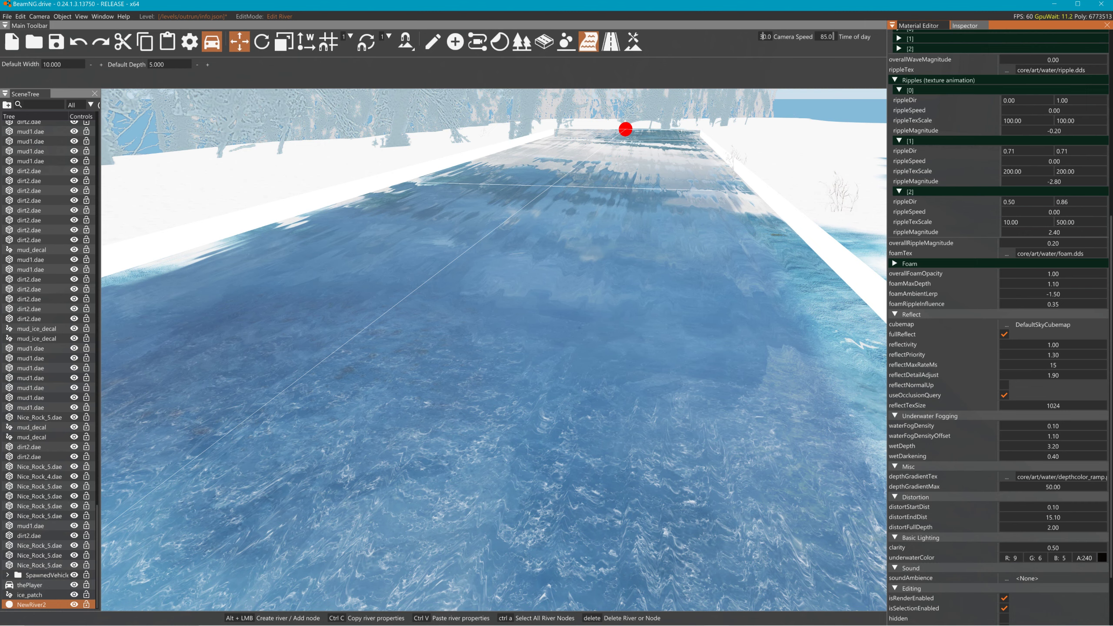
- Examine the river's reflections and its edge against the painted ice from several angles along the road
{"action": "middle_click_drag", "start_coordinate": [823, 216], "coordinate": [819, 218]}
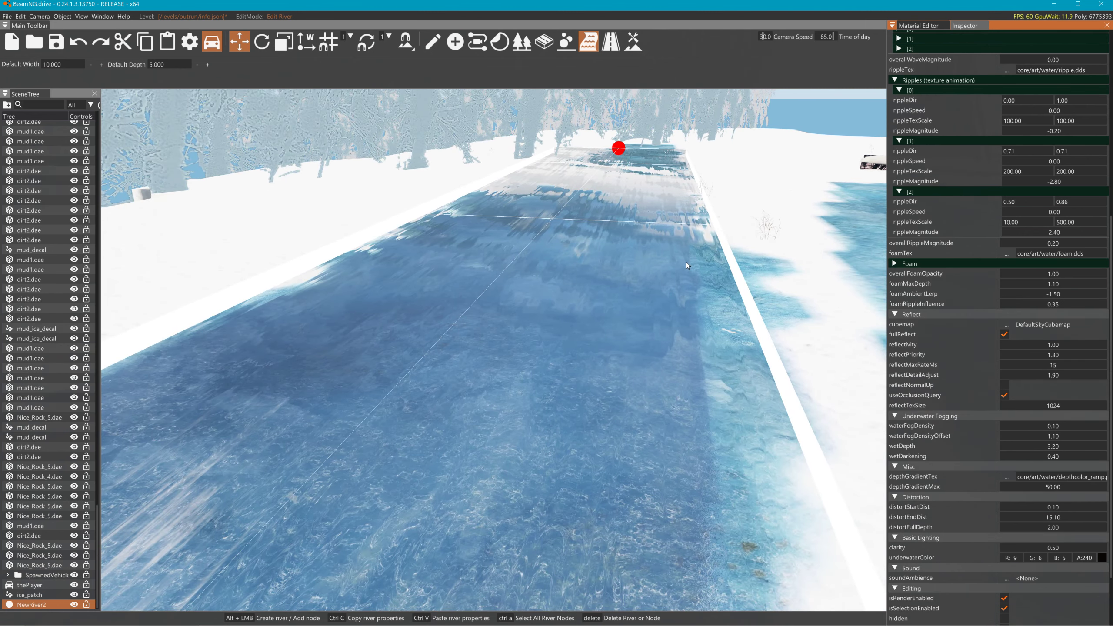
{"action": "key", "text": "s"}
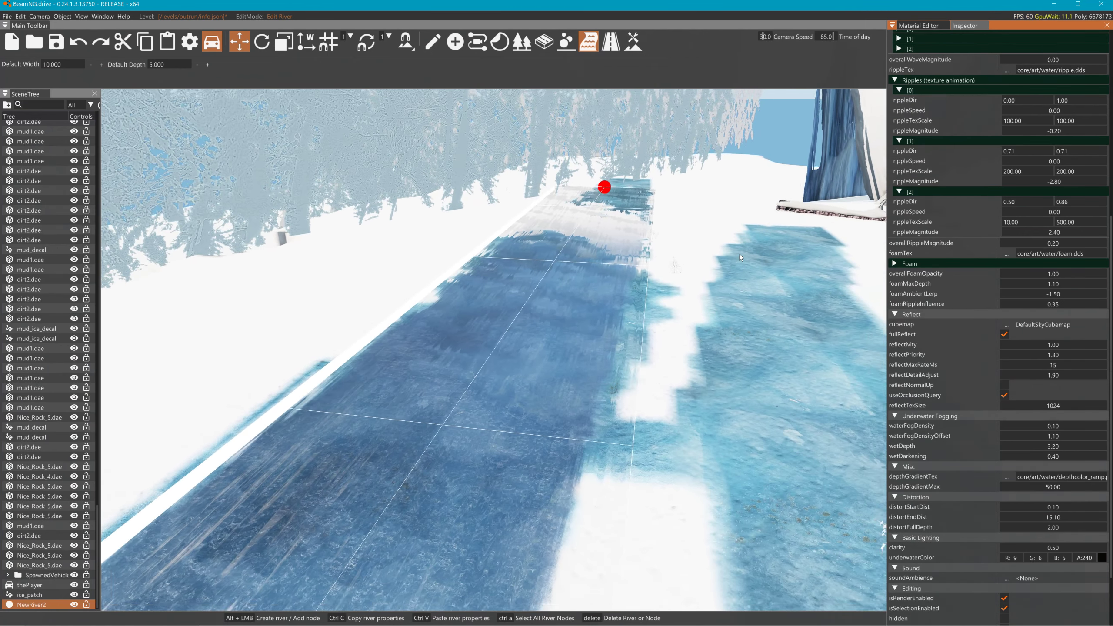
{"action": "mouse_move", "coordinate": [741, 249]}
{"action": "right_mouse_down"}
{"action": "mouse_move", "coordinate": [653, 287]}
{"action": "mouse_move", "coordinate": [736, 263]}
{"action": "right_mouse_up"}
{"action": "key", "text": "w"}
{"action": "key", "text": "d"}
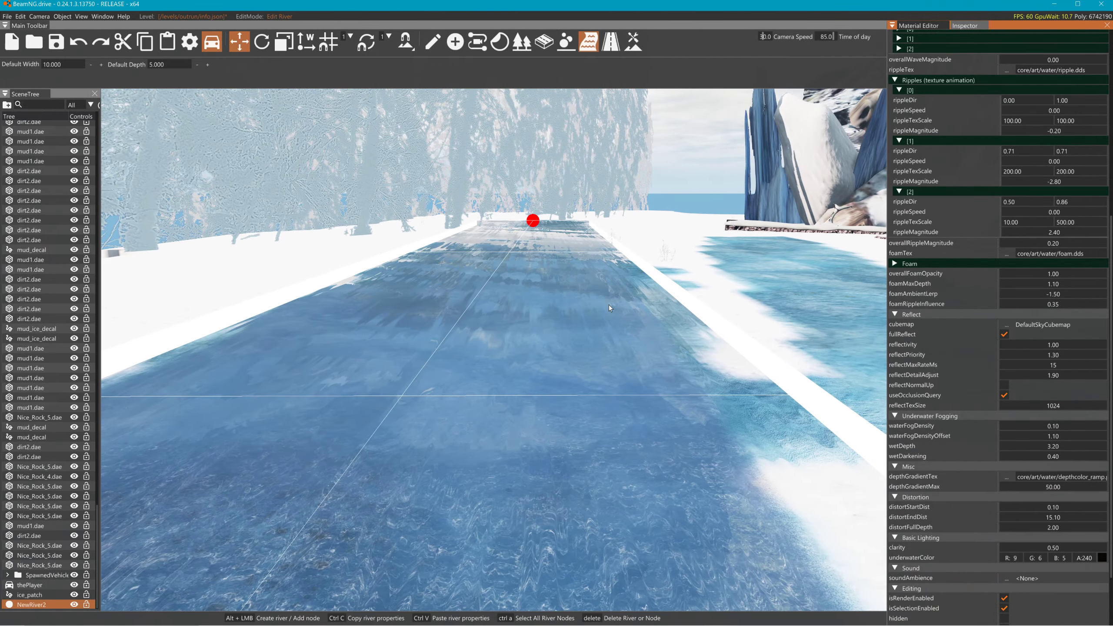
{"action": "right_click_drag", "start_coordinate": [609, 302], "coordinate": [558, 252]}
{"action": "key", "text": "s"}
{"action": "key", "text": "d"}
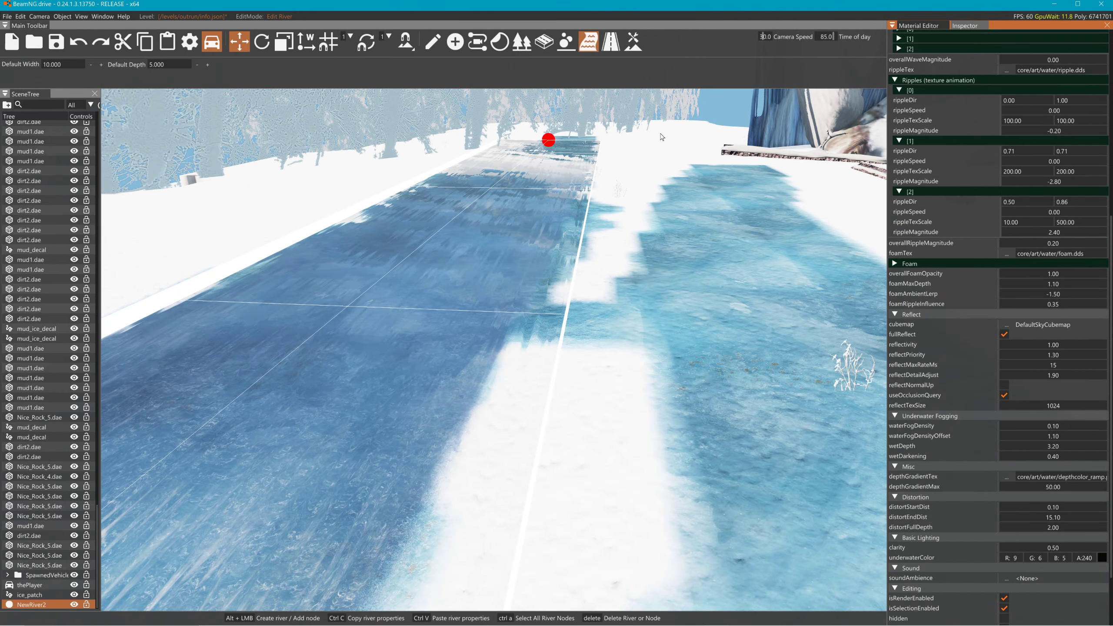
- Paint the 2kSnow terrain material over the ice patches beside the river
{"action": "left_click", "coordinate": [634, 43]}
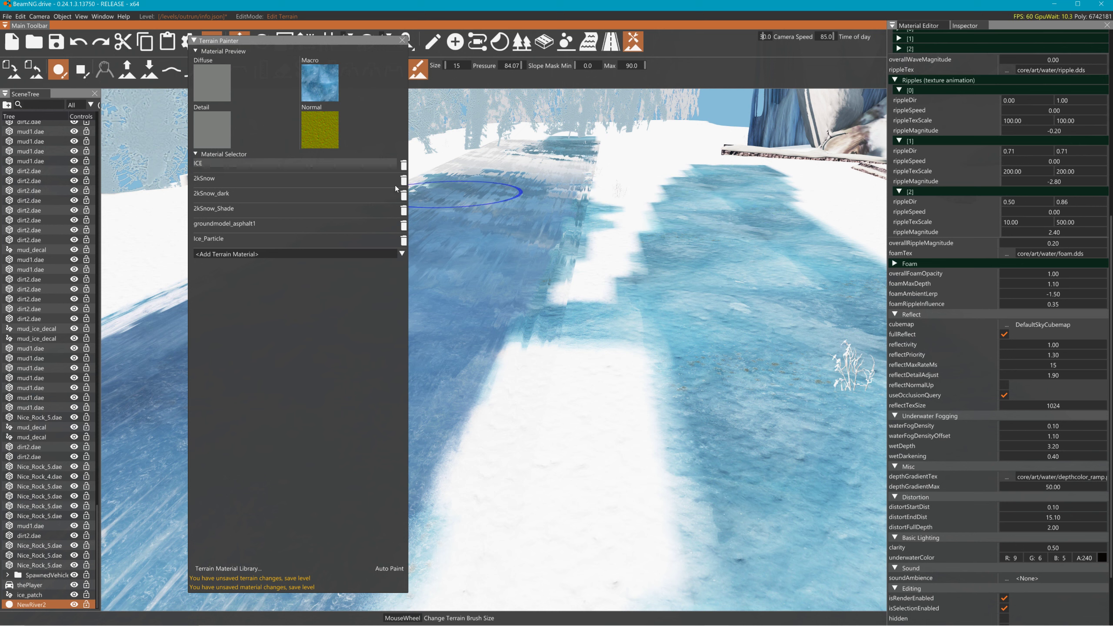
{"action": "left_click", "coordinate": [281, 179]}
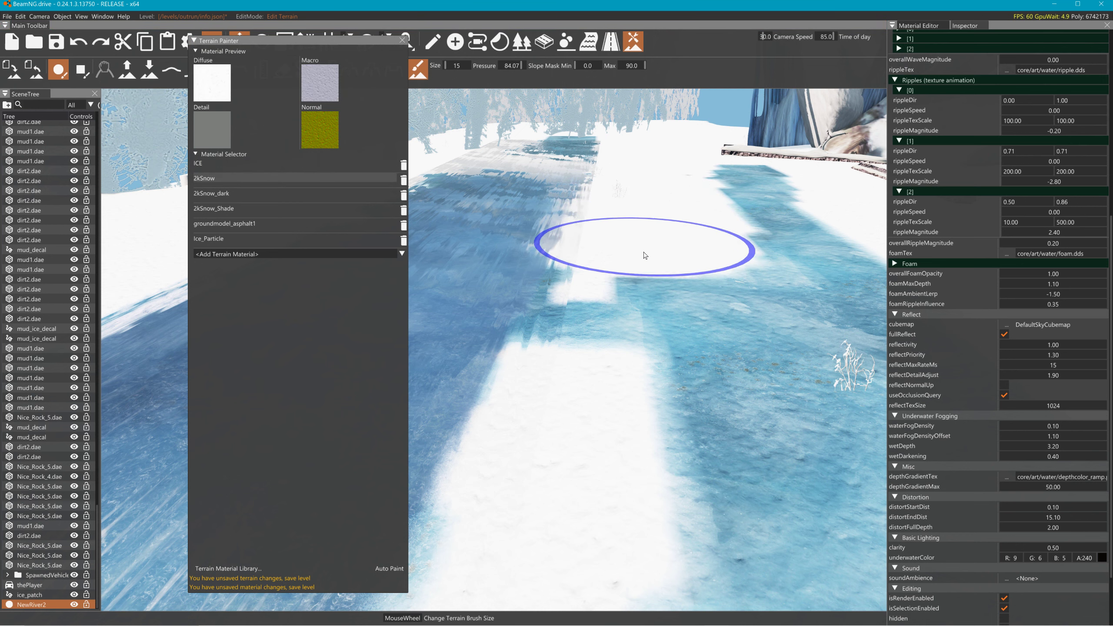
- Paint the 2kSnow material at brush size 15 over the teal ice around both sides and the far end of the strip
{"action": "mouse_move", "coordinate": [644, 255]}
{"action": "left_mouse_down"}
{"action": "mouse_move", "coordinate": [691, 347]}
{"action": "mouse_move", "coordinate": [771, 241]}
{"action": "mouse_move", "coordinate": [812, 449]}
{"action": "mouse_move", "coordinate": [781, 410]}
{"action": "left_mouse_up"}
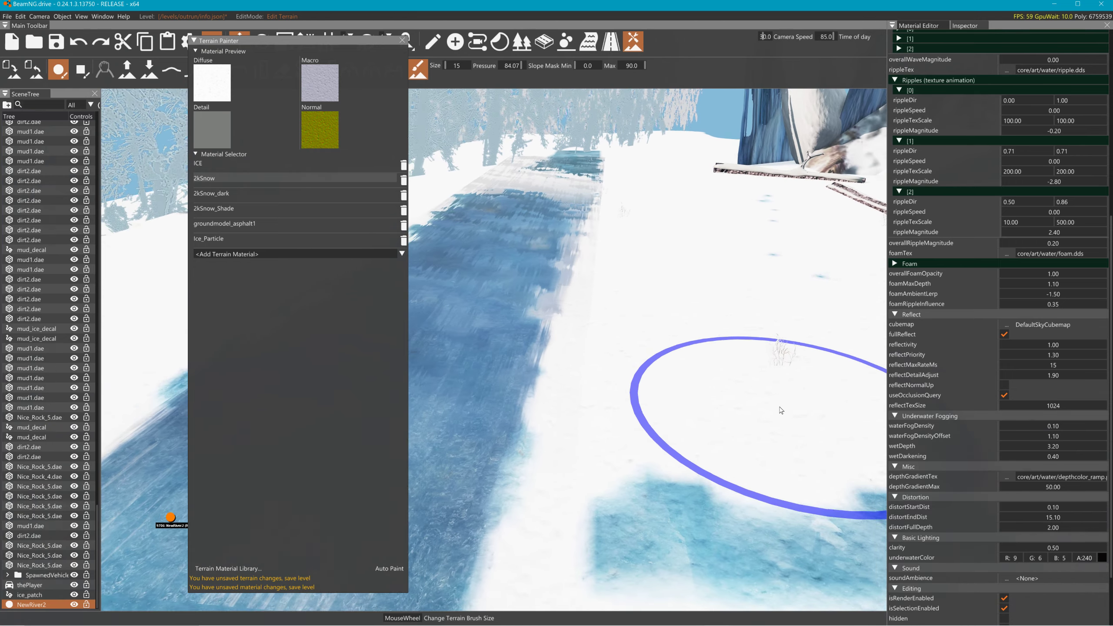
{"action": "key", "text": "a"}
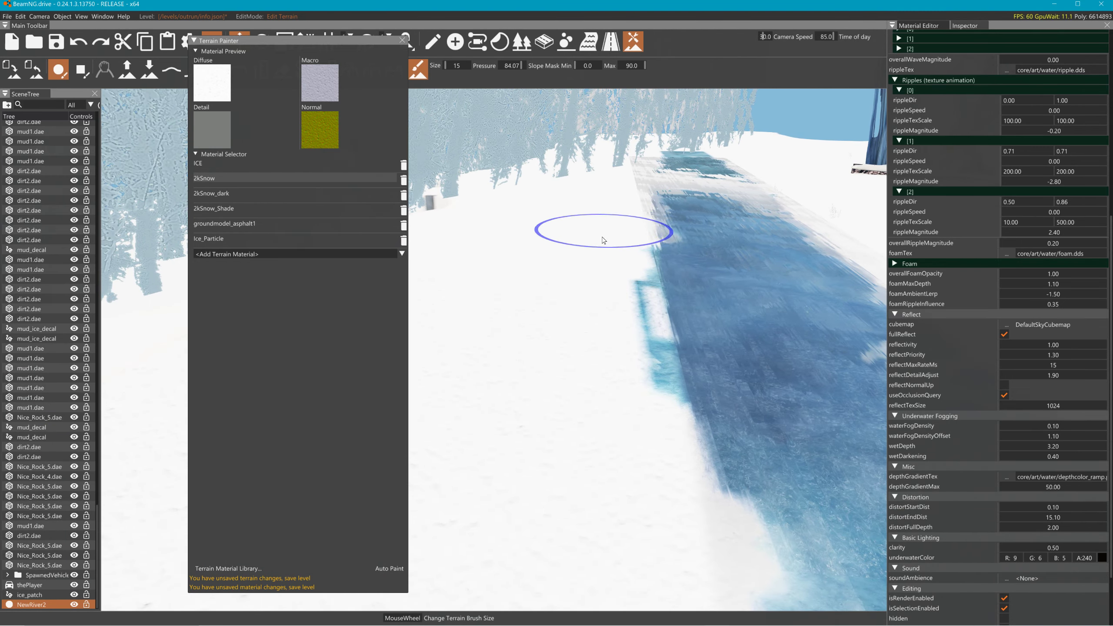
{"action": "left_click_drag", "start_coordinate": [602, 240], "coordinate": [599, 401]}
{"action": "key", "text": "s"}
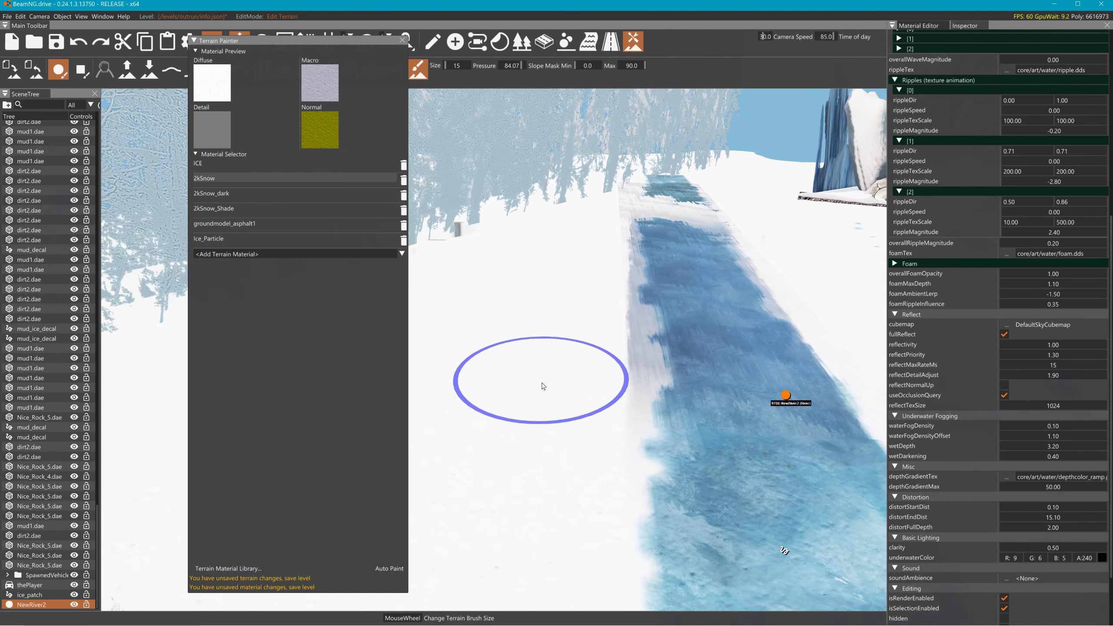
{"action": "mouse_move", "coordinate": [536, 425]}
{"action": "left_mouse_down"}
{"action": "mouse_move", "coordinate": [708, 429]}
{"action": "mouse_move", "coordinate": [610, 387]}
{"action": "mouse_move", "coordinate": [718, 367]}
{"action": "mouse_move", "coordinate": [667, 480]}
{"action": "mouse_move", "coordinate": [795, 367]}
{"action": "left_mouse_up"}
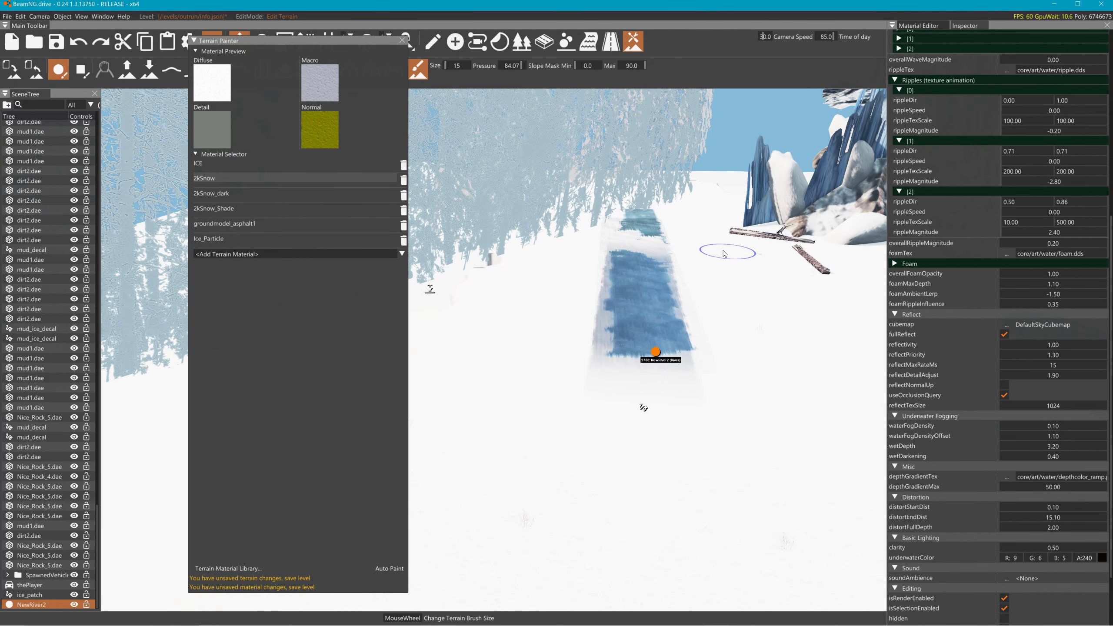
{"action": "left_click_drag", "start_coordinate": [724, 253], "coordinate": [616, 220]}
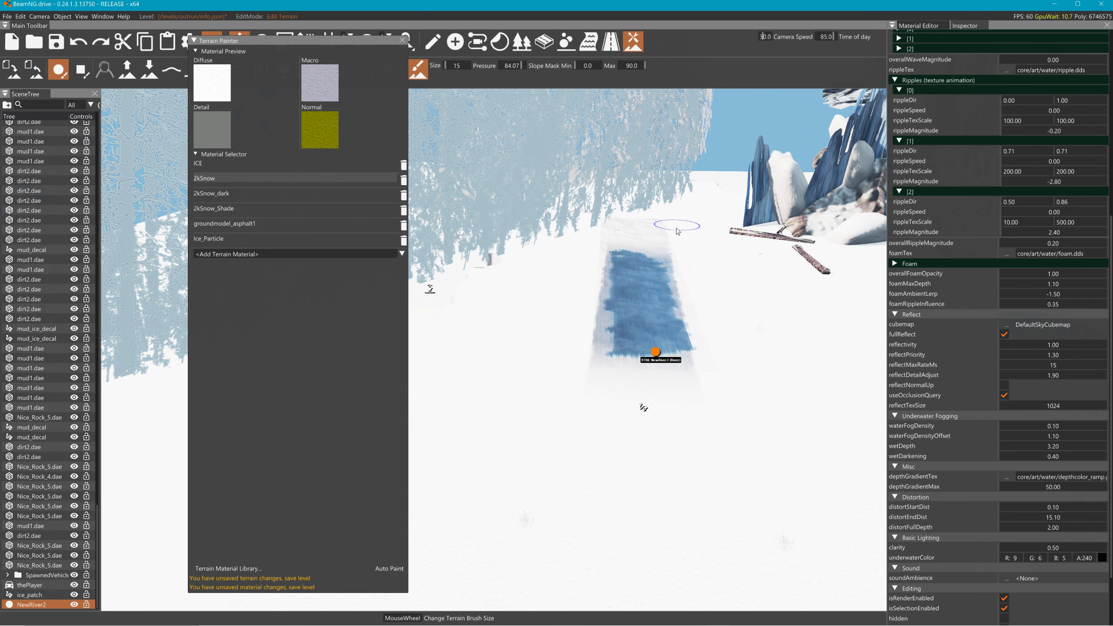
- Paint the ICE material over the far end of the blue strip with brush size 1
{"action": "left_click", "coordinate": [243, 165]}
{"action": "left_click_drag", "start_coordinate": [644, 356], "coordinate": [644, 326]}
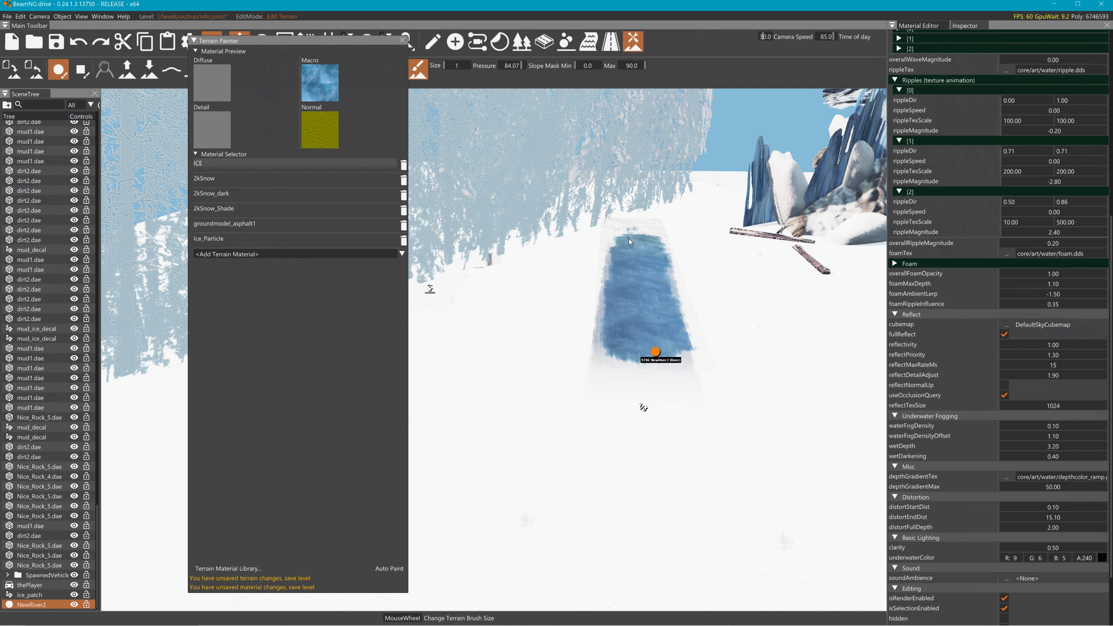
{"action": "mouse_move", "coordinate": [657, 239]}
{"action": "right_mouse_down"}
{"action": "mouse_move", "coordinate": [684, 252]}
{"action": "mouse_move", "coordinate": [653, 260]}
{"action": "mouse_move", "coordinate": [677, 232]}
{"action": "right_mouse_up"}
{"action": "key", "text": "w"}
{"action": "key", "text": "w"}
{"action": "key", "text": "s"}
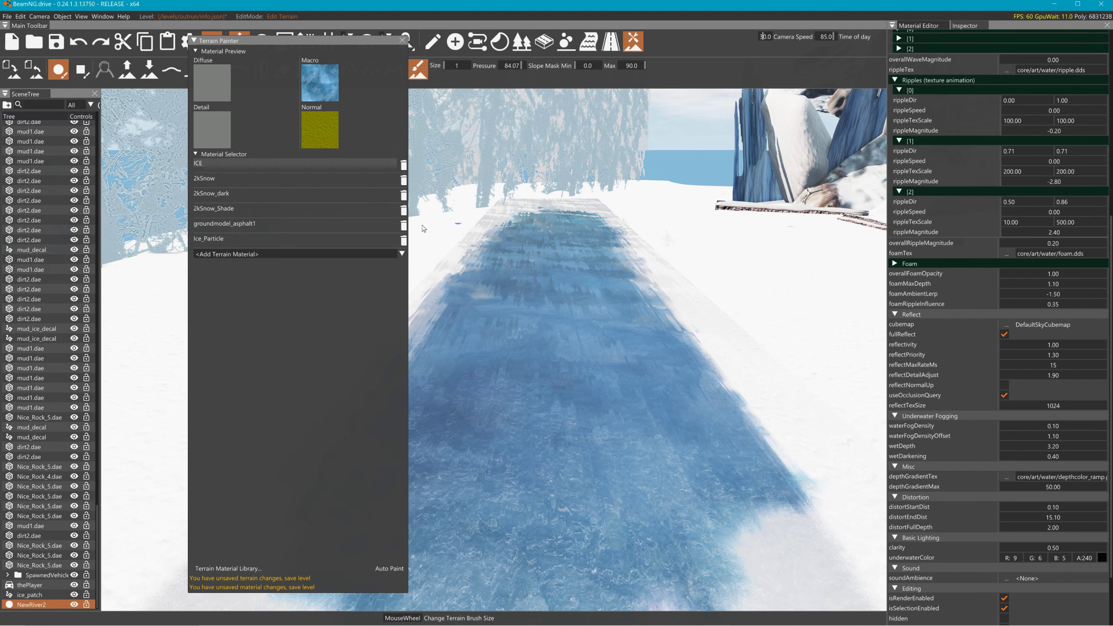
- Paint the Ice_Particle material along the strip at brush size 13, and reselect the ICE material
{"action": "left_click", "coordinate": [244, 238]}
{"action": "scroll", "coordinate": [554, 314], "scroll_direction": "up", "scroll_amount": 4}
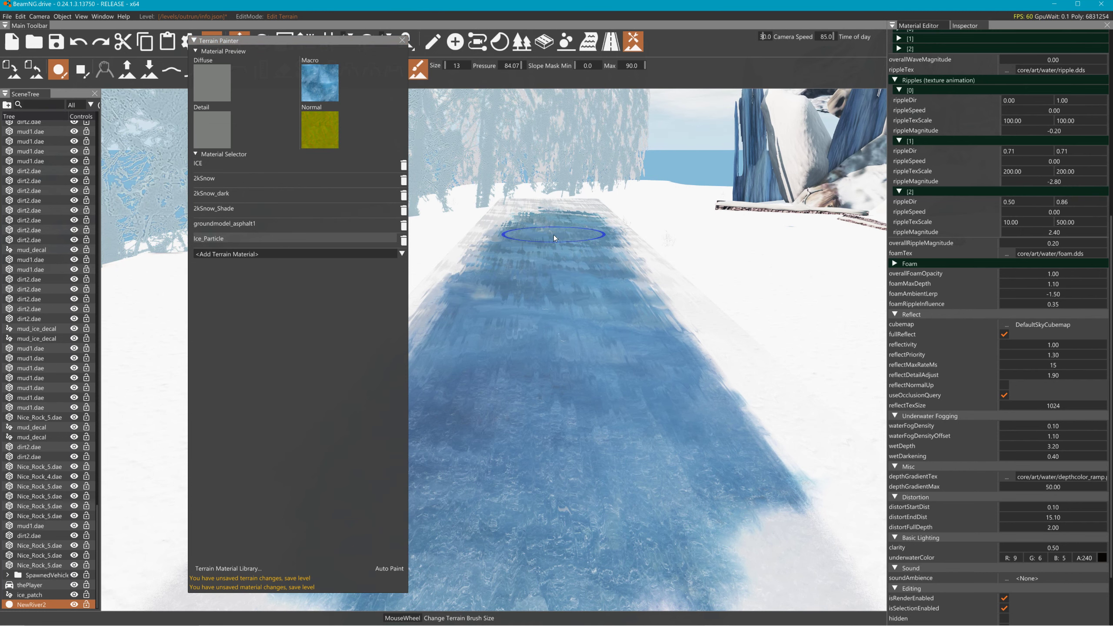
{"action": "key", "text": "s"}
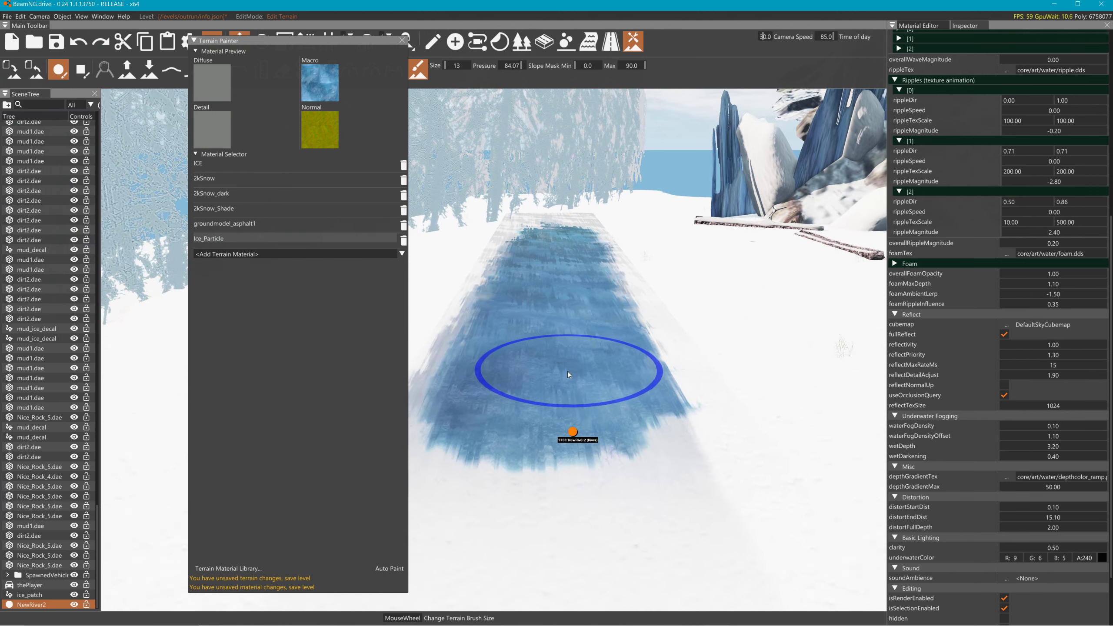
{"action": "left_click", "coordinate": [233, 164]}
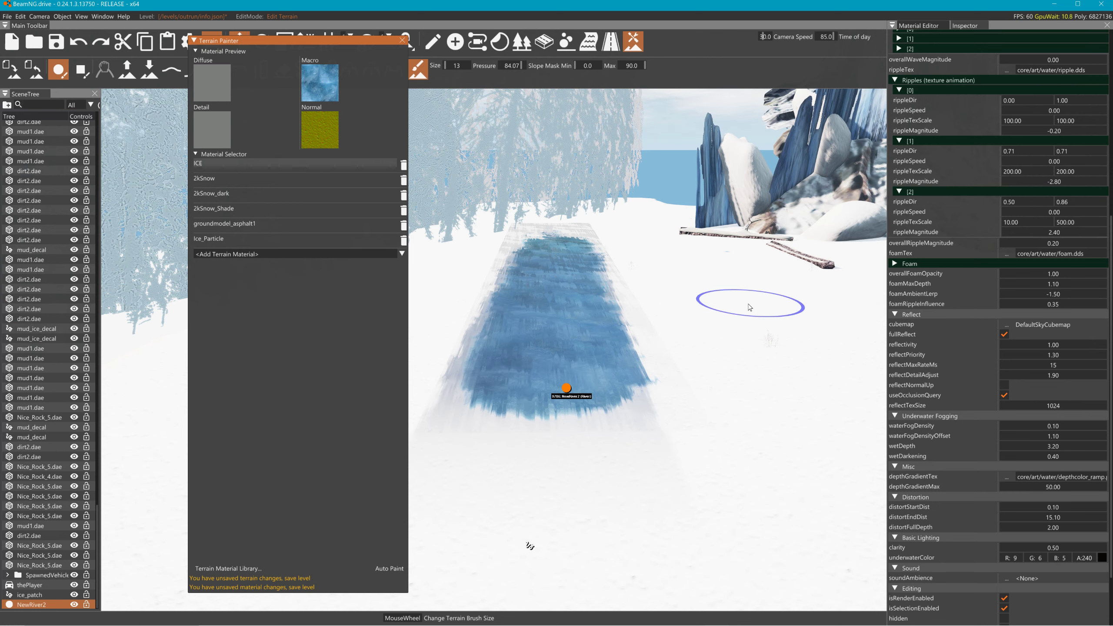
- Leave the world editor, open the details of the too-many-mods notice to acknowledge it, and return to the level
{"action": "key", "text": "F11"}
{"action": "right_click_drag", "start_coordinate": [686, 289], "coordinate": [688, 250]}
{"action": "key", "text": "w"}
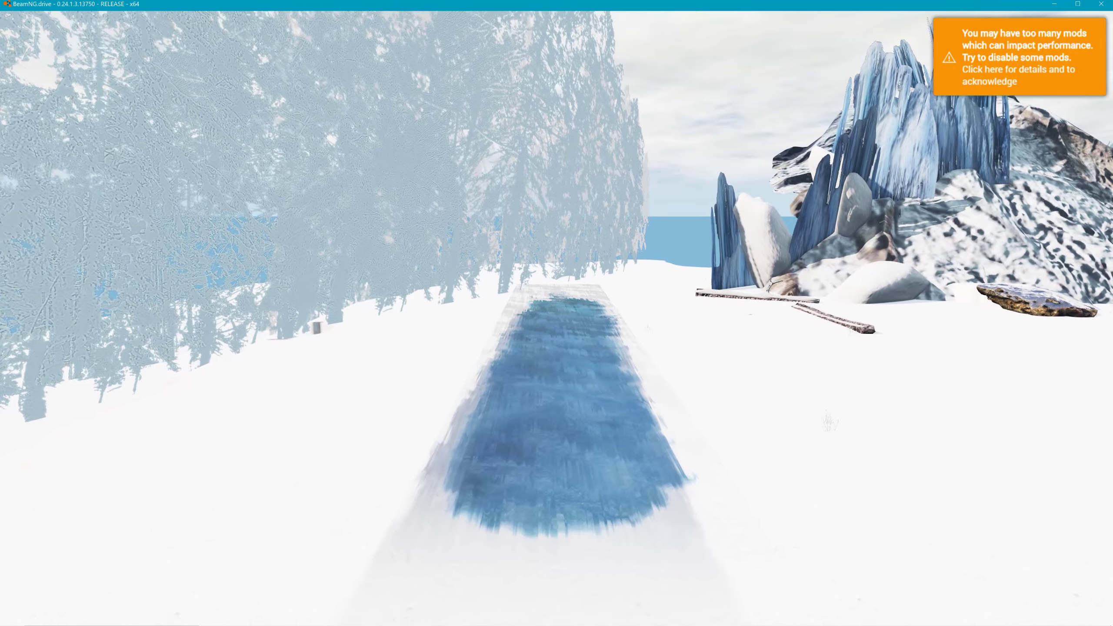
{"action": "left_click", "coordinate": [1031, 88]}
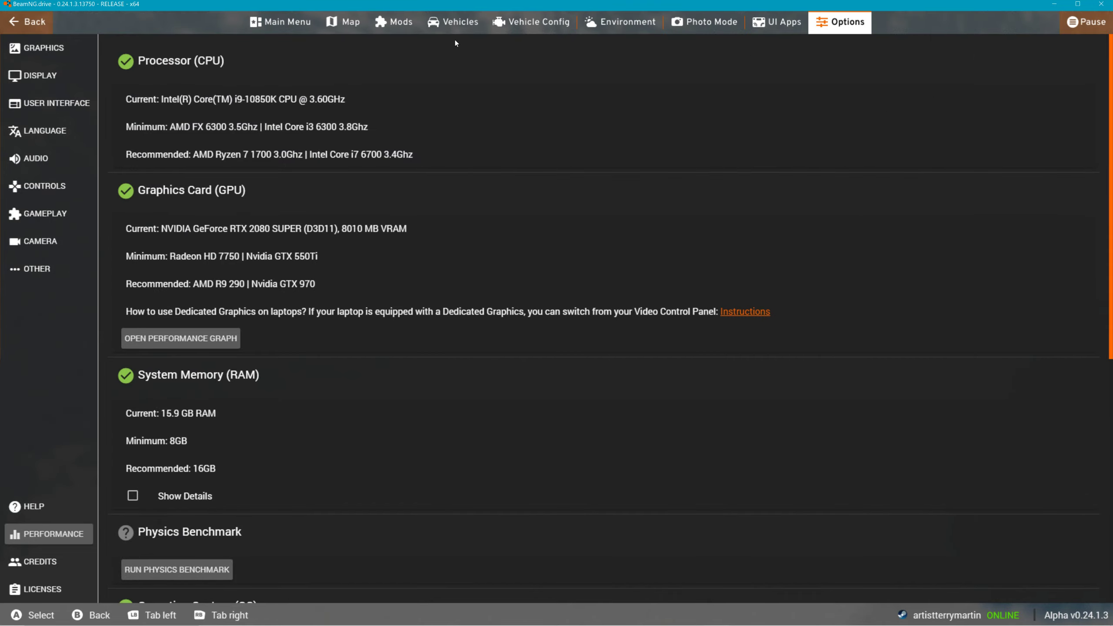
{"action": "left_click", "coordinate": [27, 22]}
- Relocate the truck to the camera position over the ice strip and view it from above
{"action": "key", "text": "w"}
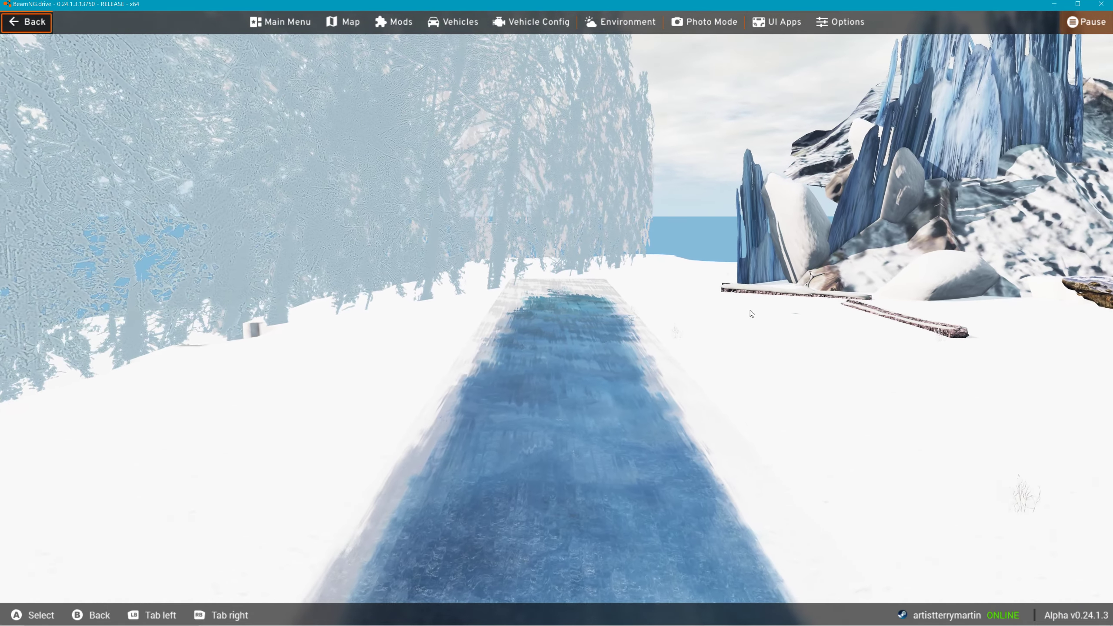
{"action": "key", "text": "F7"}
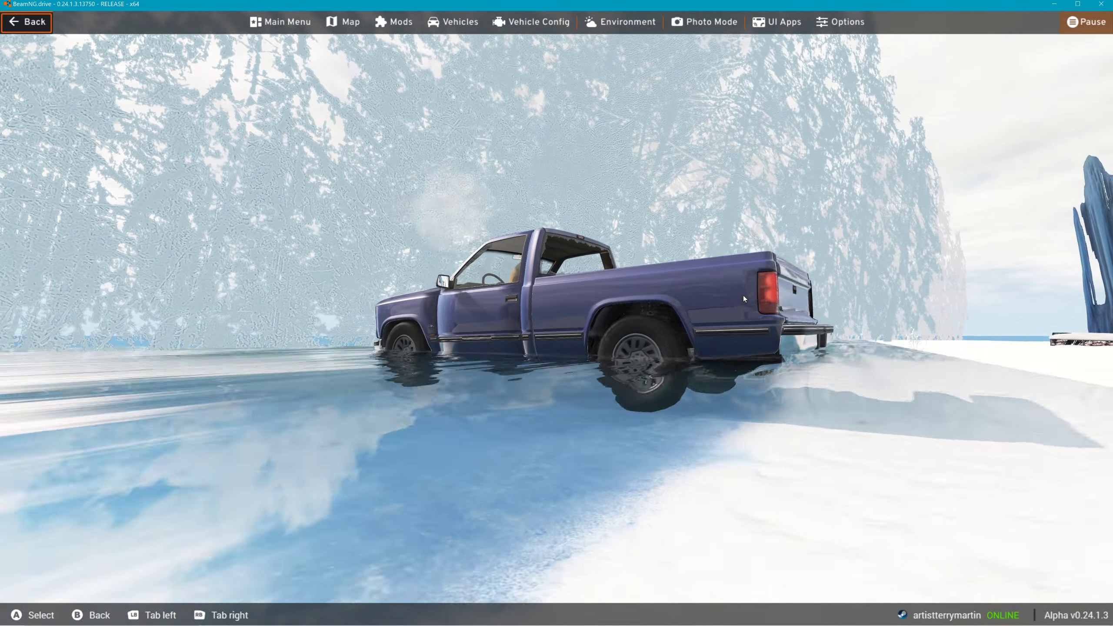
{"action": "right_click_drag", "start_coordinate": [742, 296], "coordinate": [791, 307]}
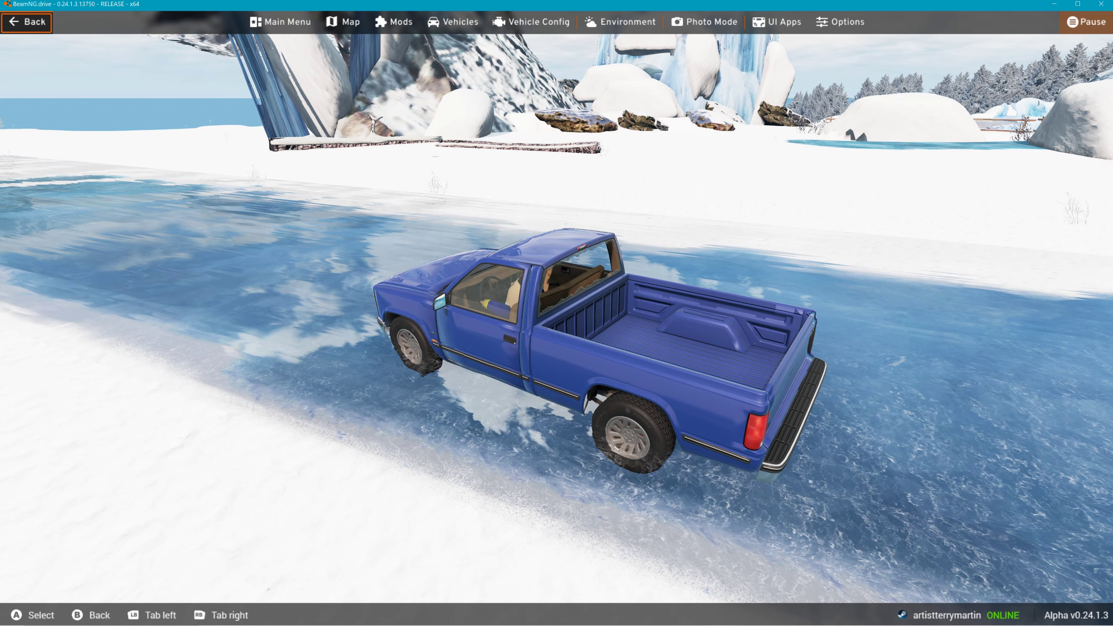
- Reopen the world editor, close the Terrain Painter and switch to the River Editor
{"action": "key", "text": "F11"}
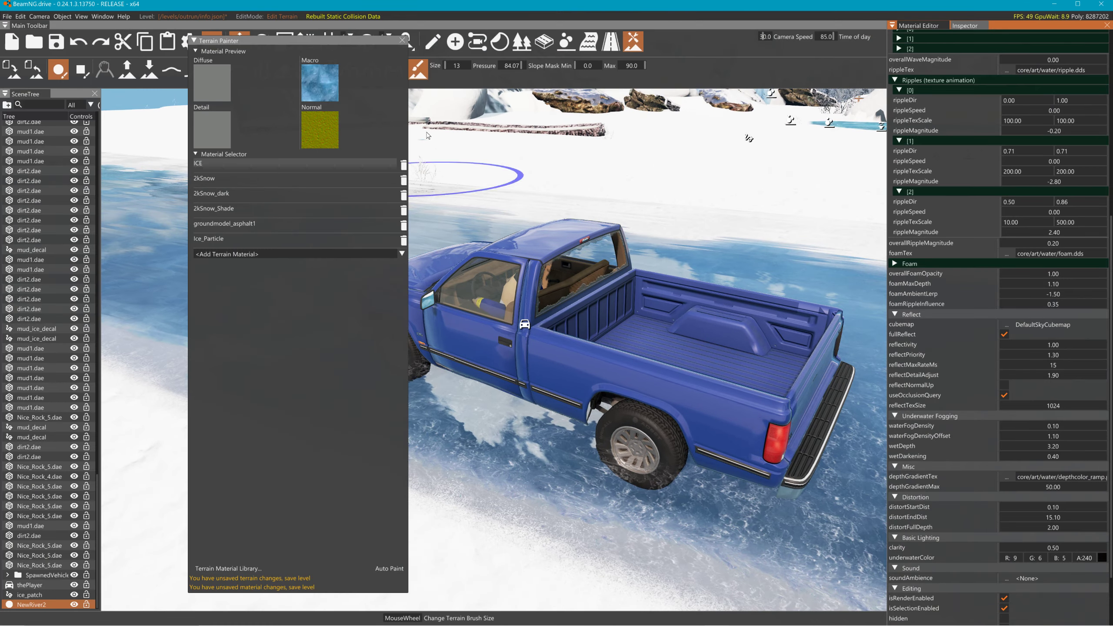
{"action": "left_click", "coordinate": [402, 43]}
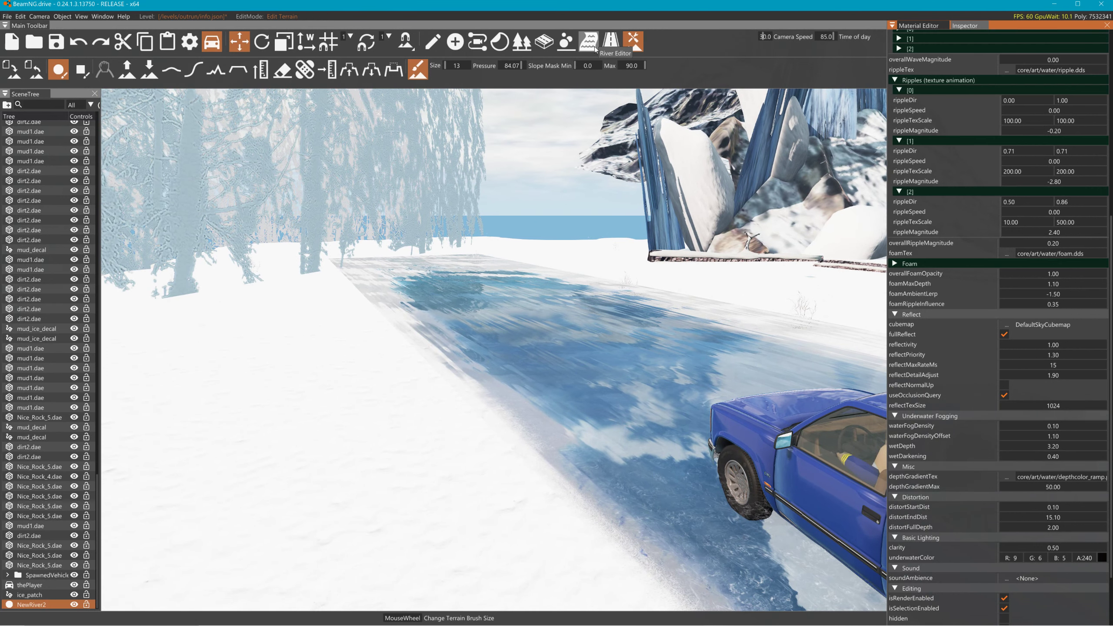
{"action": "left_click", "coordinate": [610, 42]}
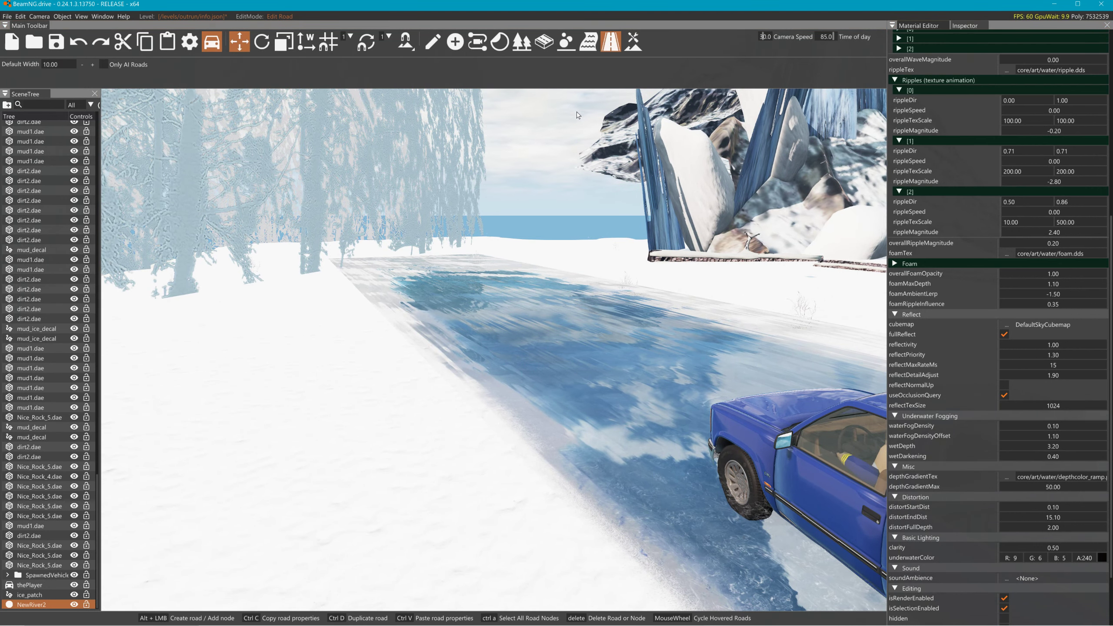
{"action": "left_click", "coordinate": [589, 41]}
- Lower the nodes at both ends of the river slightly toward the ice surface, and deselect the river
{"action": "left_click", "coordinate": [411, 260]}
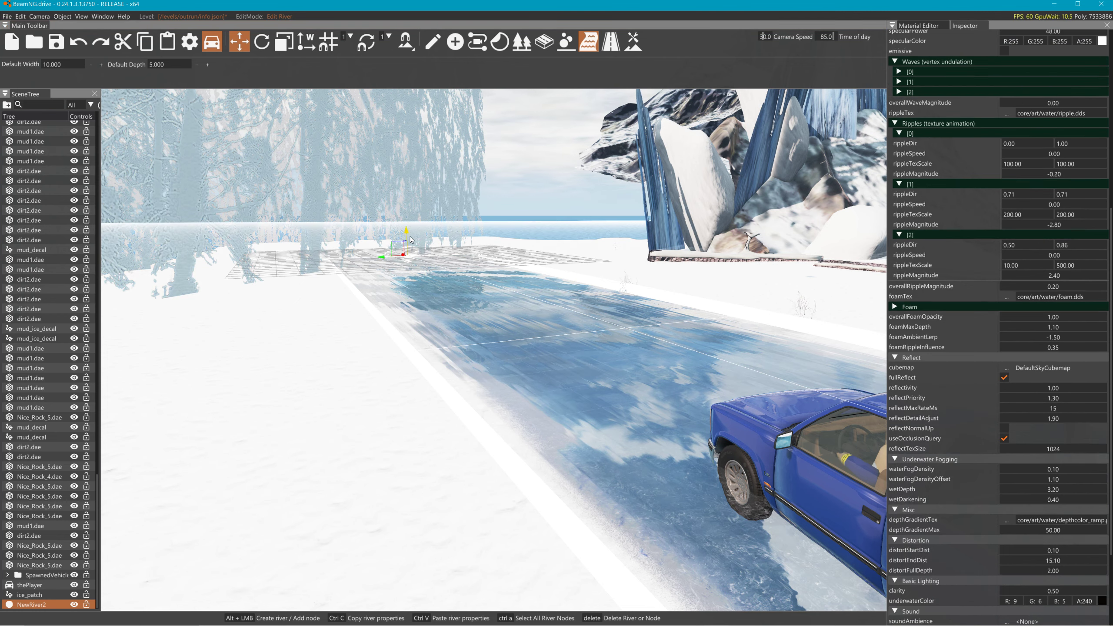
{"action": "left_click_drag", "start_coordinate": [408, 233], "coordinate": [413, 244]}
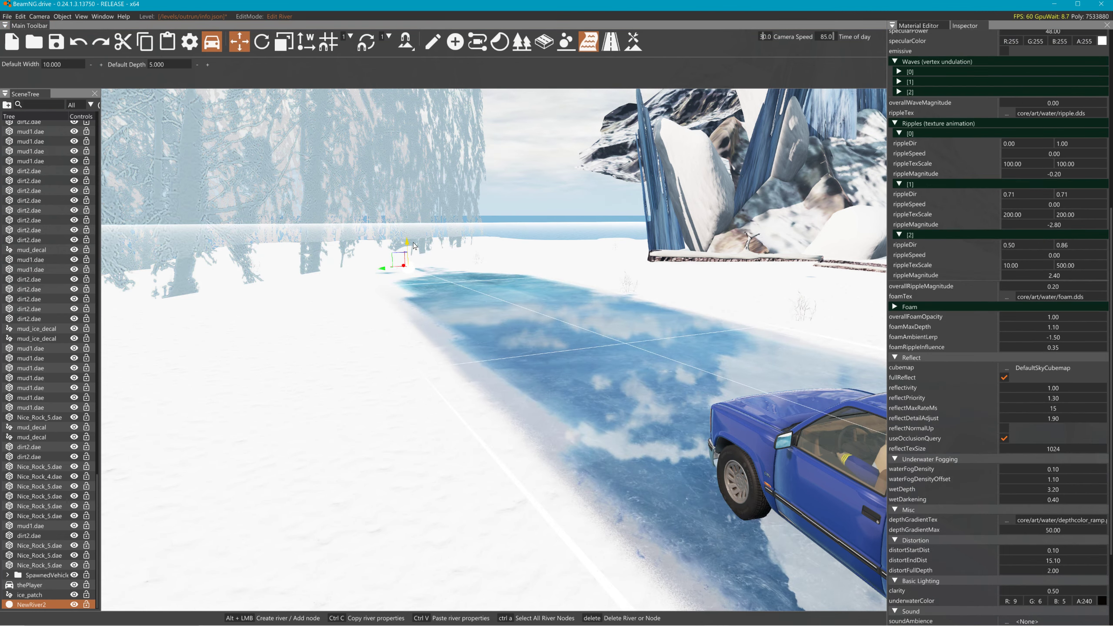
{"action": "key", "text": "s"}
{"action": "right_click_drag", "start_coordinate": [503, 293], "coordinate": [560, 308]}
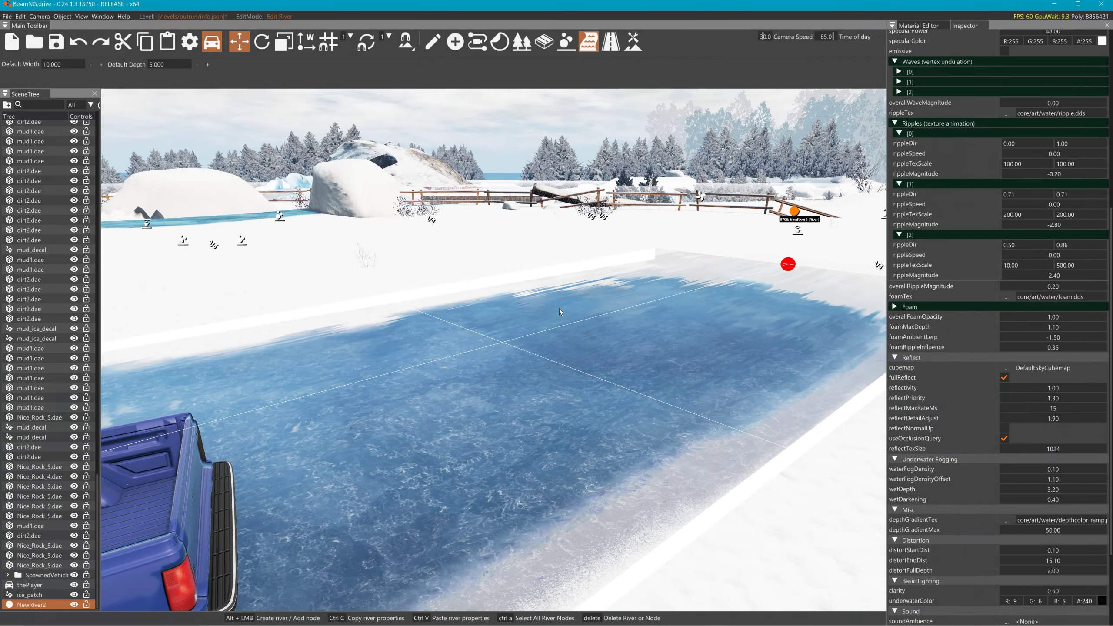
{"action": "left_click", "coordinate": [705, 284]}
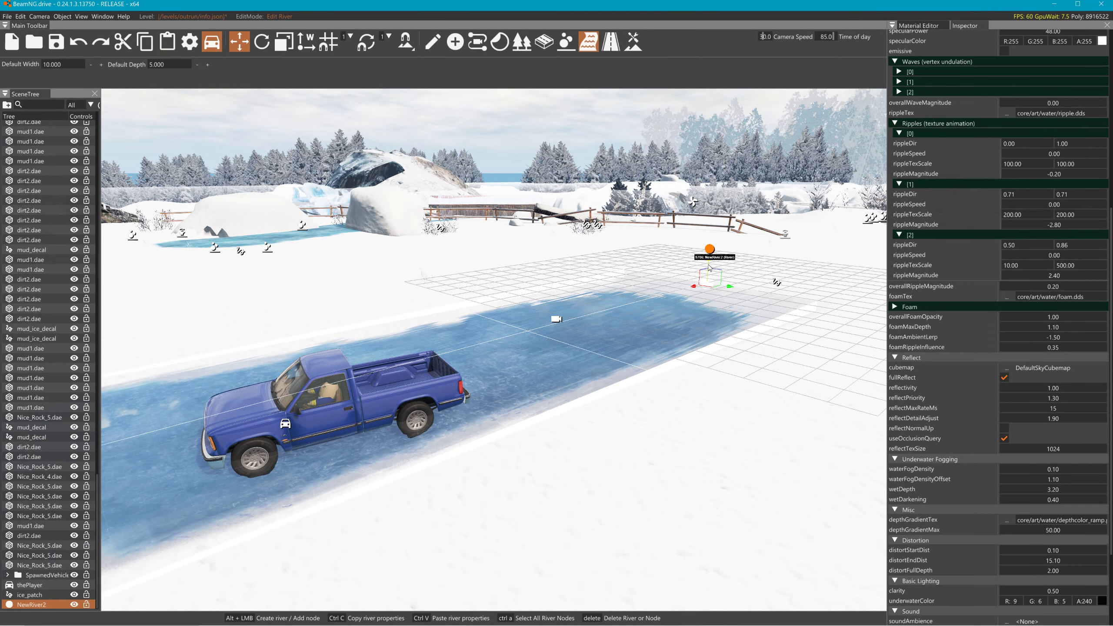
{"action": "left_click_drag", "start_coordinate": [710, 268], "coordinate": [715, 272]}
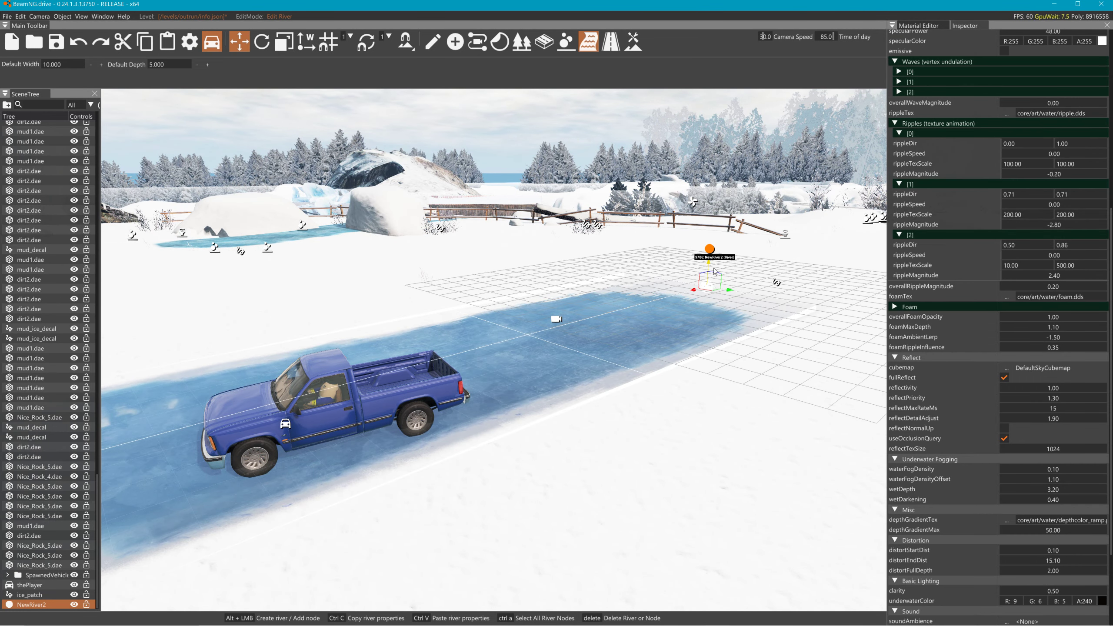
{"action": "left_click", "coordinate": [595, 468]}
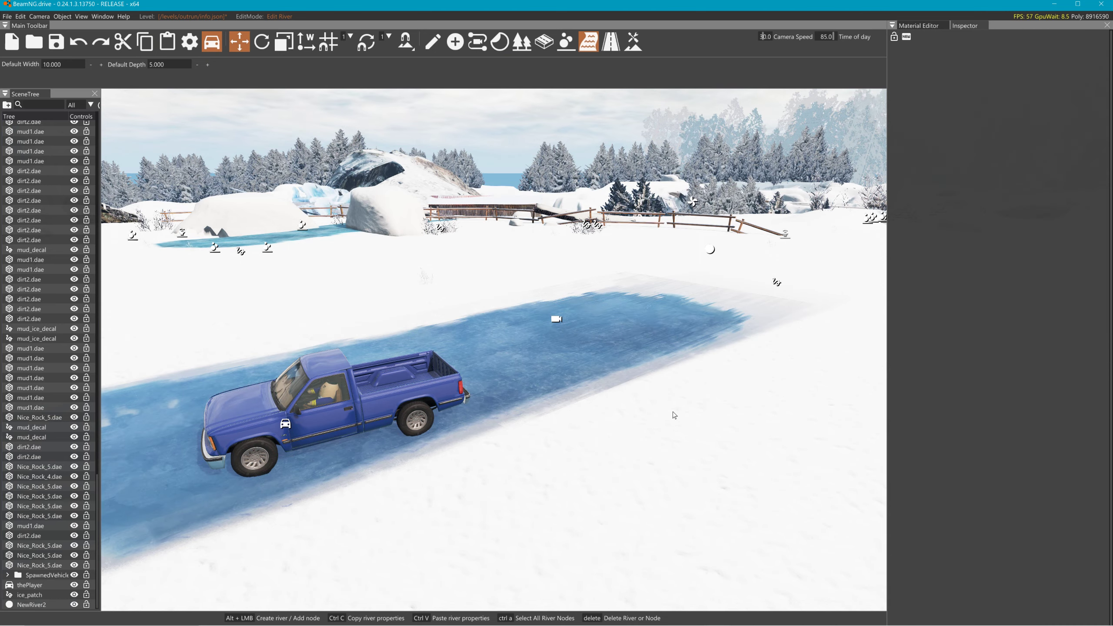
- Examine how the truck's wheels sit on the lowered water surface, in the editor and in play mode
{"action": "key", "text": "w"}
{"action": "right_click_drag", "start_coordinate": [673, 415], "coordinate": [622, 408]}
{"action": "key", "text": "d"}
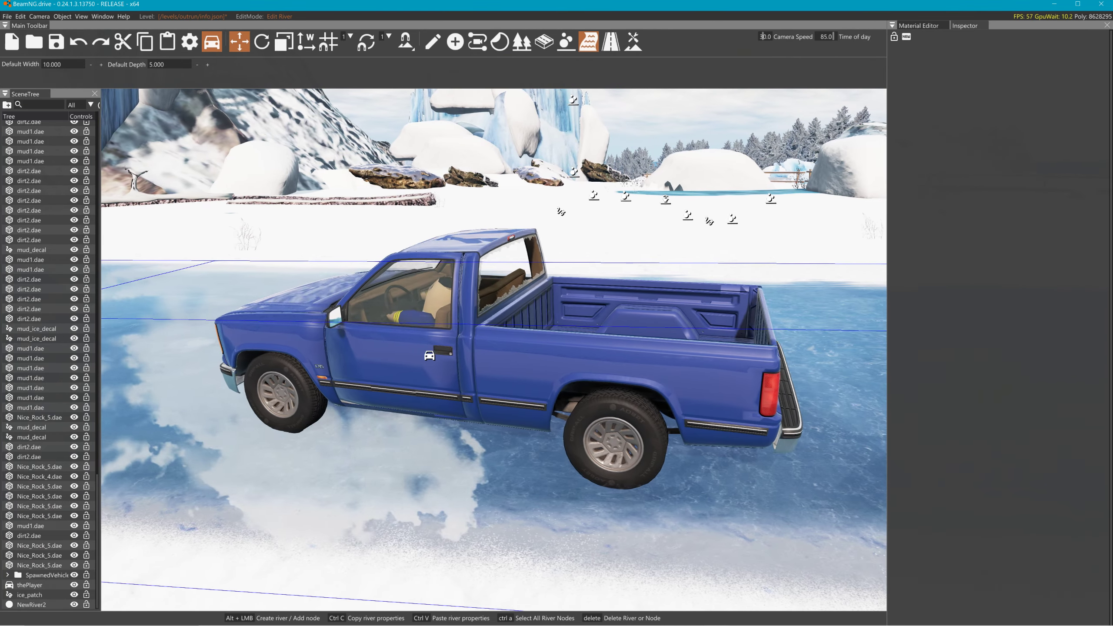
{"action": "key", "text": "s"}
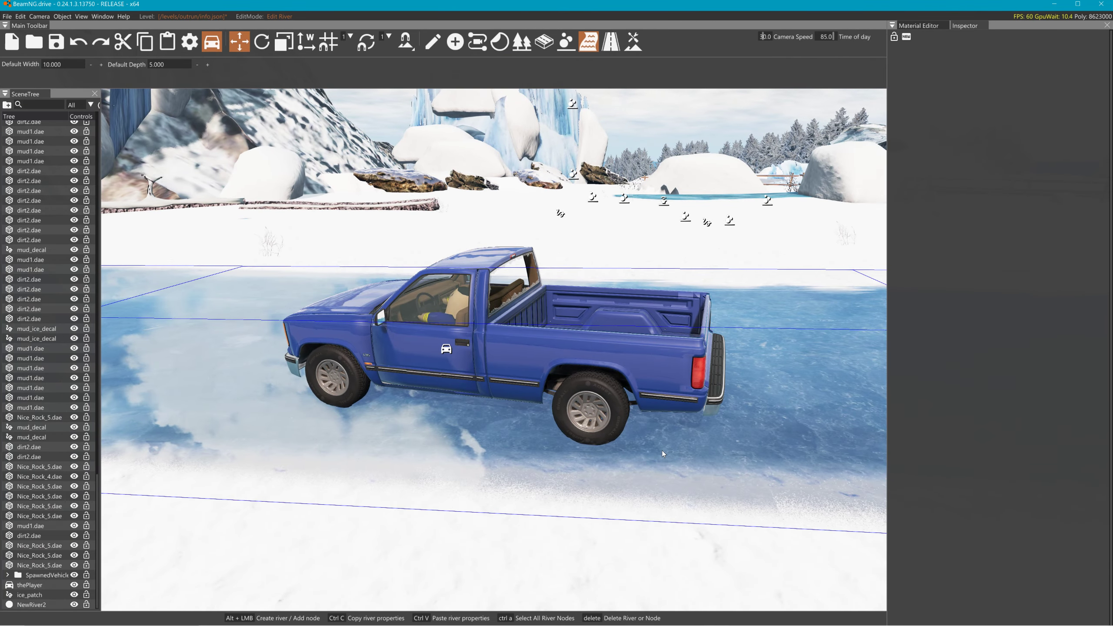
{"action": "key", "text": "F11"}
{"action": "key", "text": "F11"}
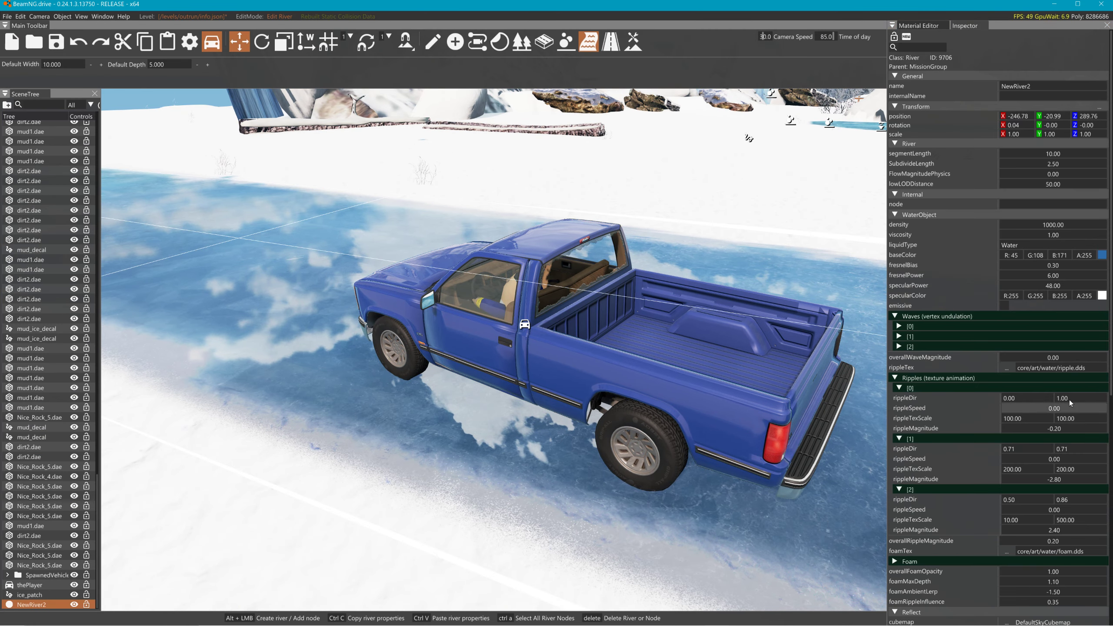
- Test NewRiver2's hidden, isSelectionEnabled and isRenderEnabled options, restore them, and view the truck on the ice
{"action": "scroll", "coordinate": [1064, 345], "scroll_direction": "down", "scroll_amount": 8}
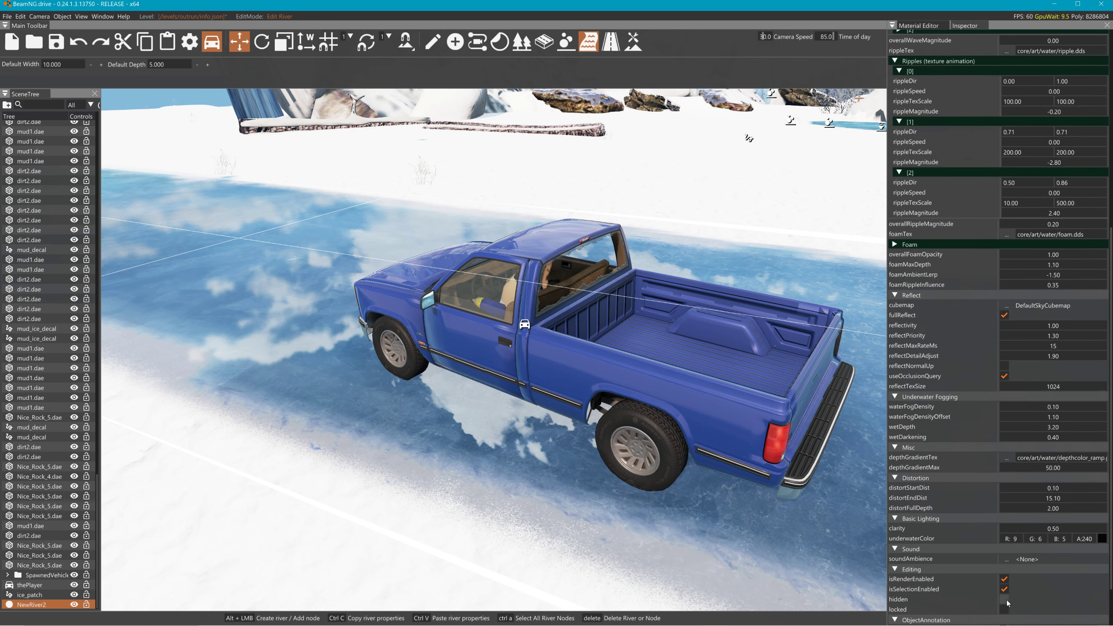
{"action": "left_click", "coordinate": [1005, 599]}
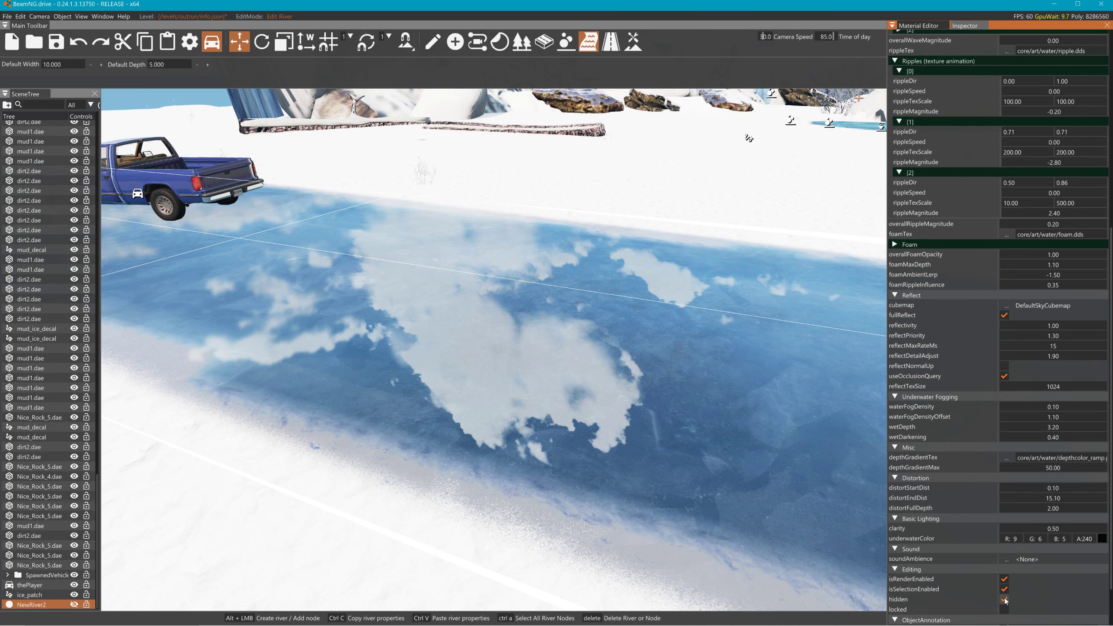
{"action": "left_click", "coordinate": [1004, 599]}
{"action": "left_click", "coordinate": [1005, 580]}
{"action": "left_click", "coordinate": [1005, 581]}
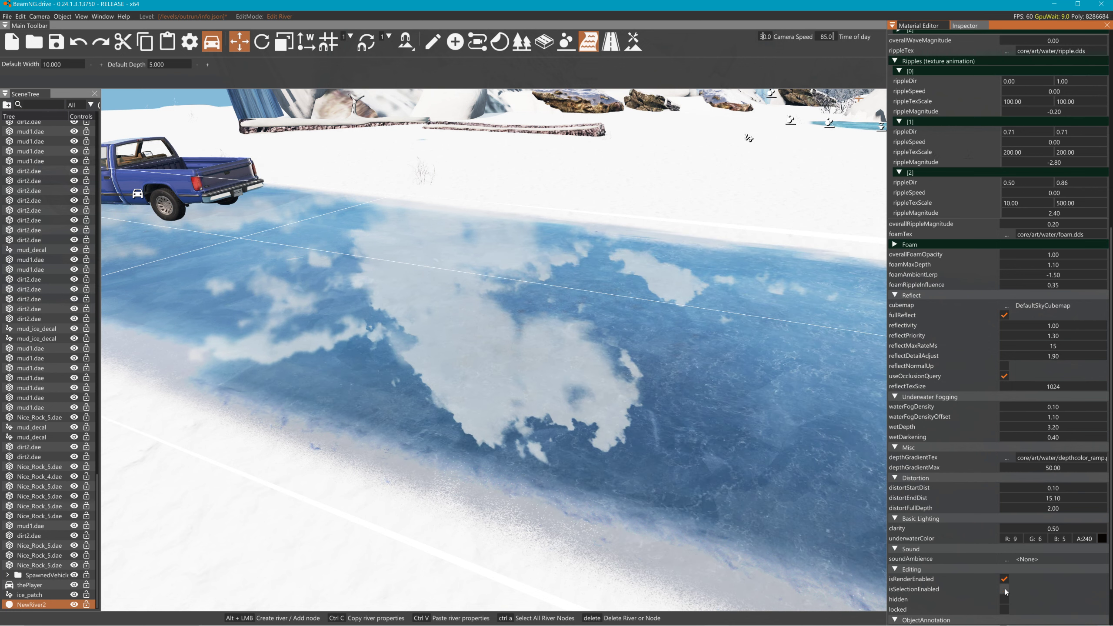
{"action": "left_click", "coordinate": [1004, 599]}
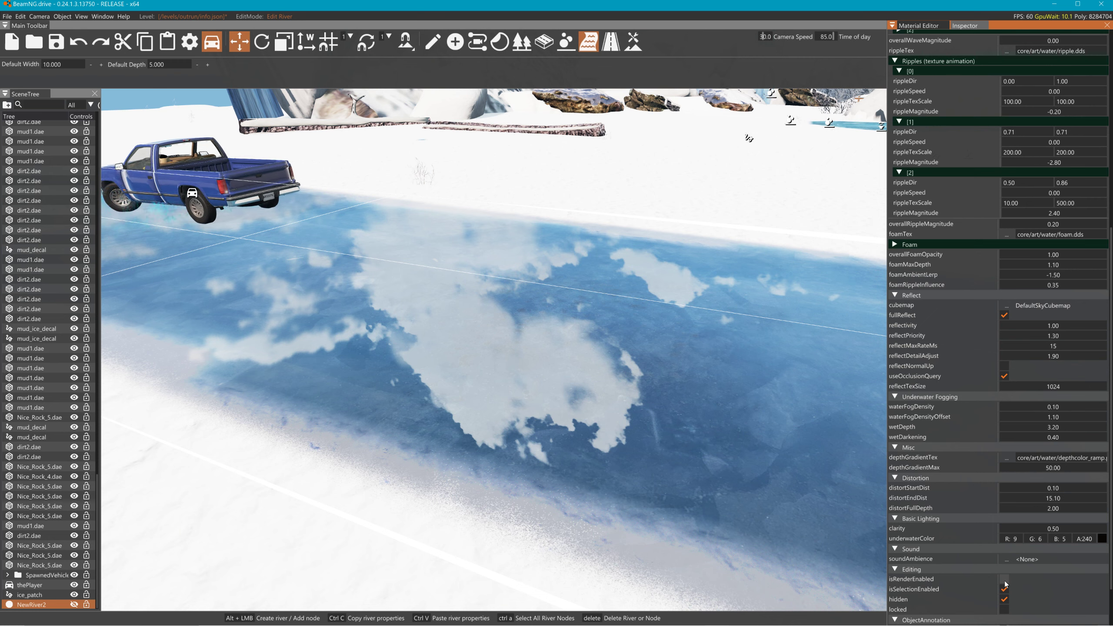
{"action": "left_click", "coordinate": [1005, 579]}
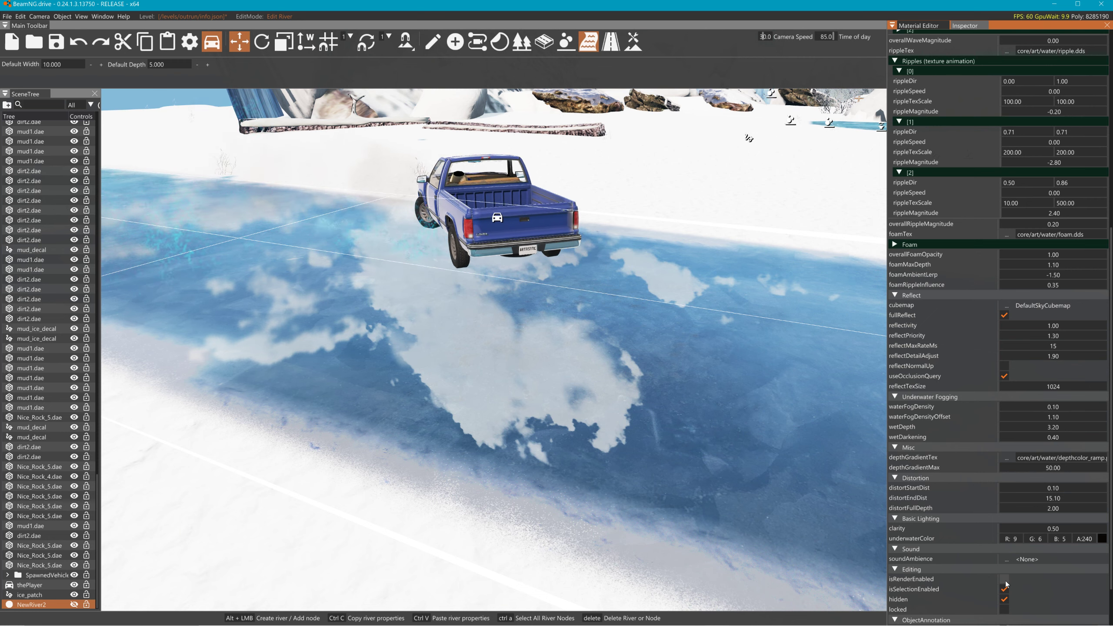
{"action": "left_click", "coordinate": [1005, 599]}
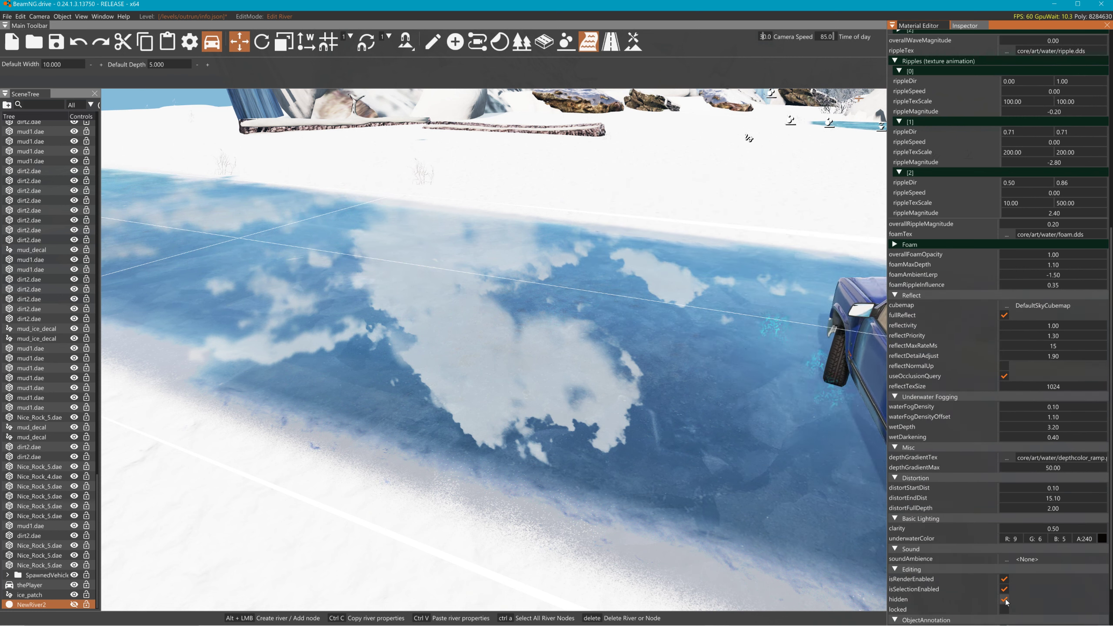
{"action": "right_click_drag", "start_coordinate": [824, 514], "coordinate": [808, 509]}
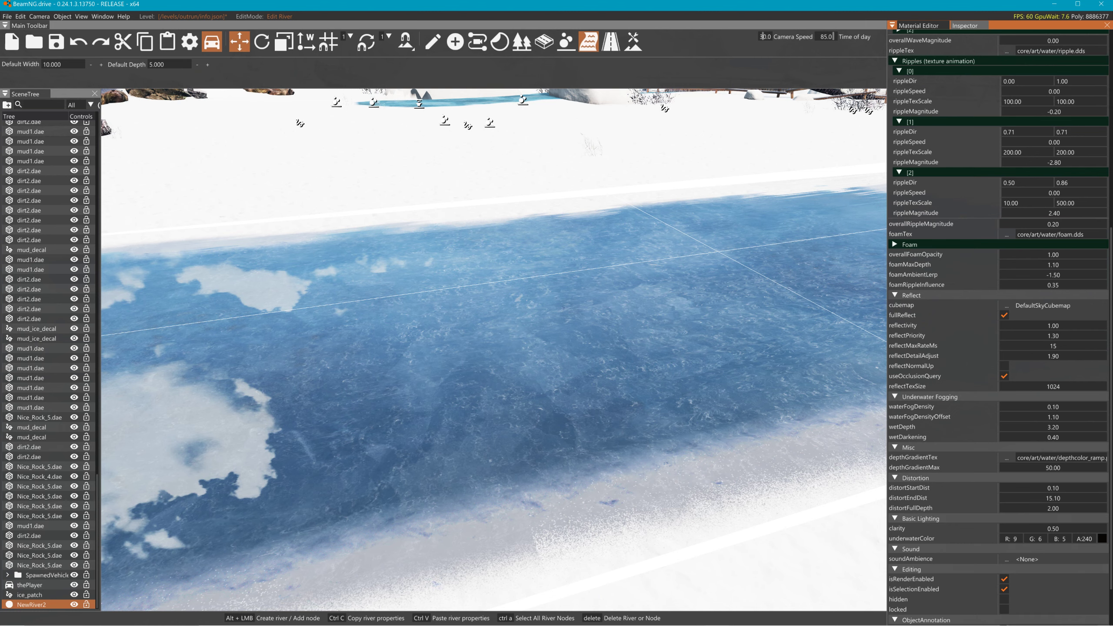
{"action": "right_click_drag", "start_coordinate": [808, 509], "coordinate": [859, 478]}
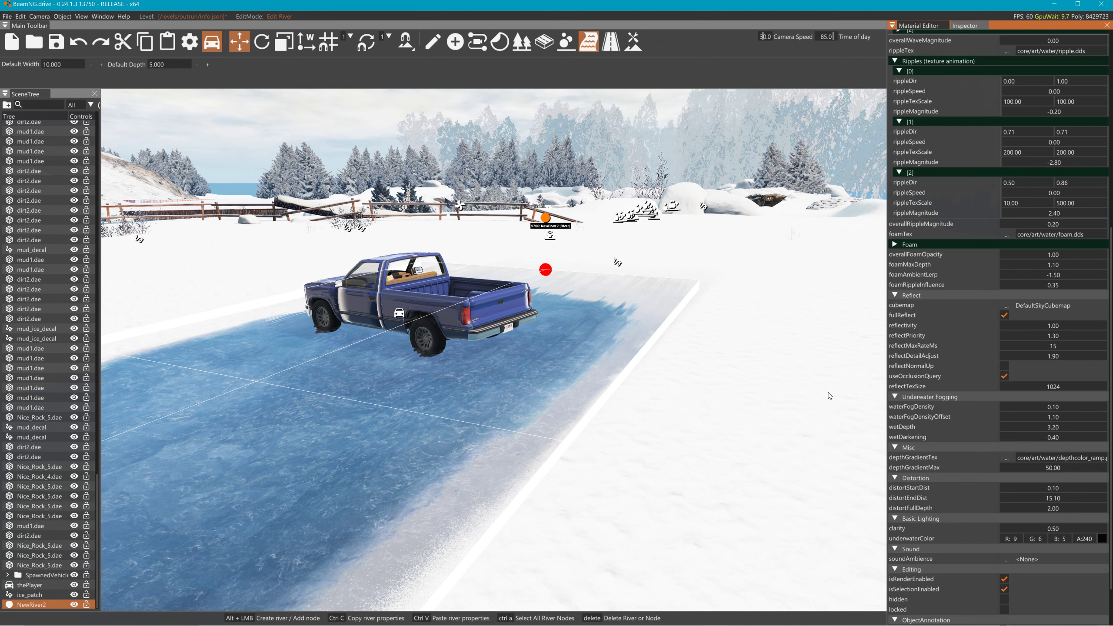
- Set the density of NewRiver2 to 0 so the river water exerts no buoyancy
{"action": "scroll", "coordinate": [1033, 177], "scroll_direction": "up", "scroll_amount": 3}
{"action": "scroll", "coordinate": [1033, 178], "scroll_direction": "up", "scroll_amount": 3}
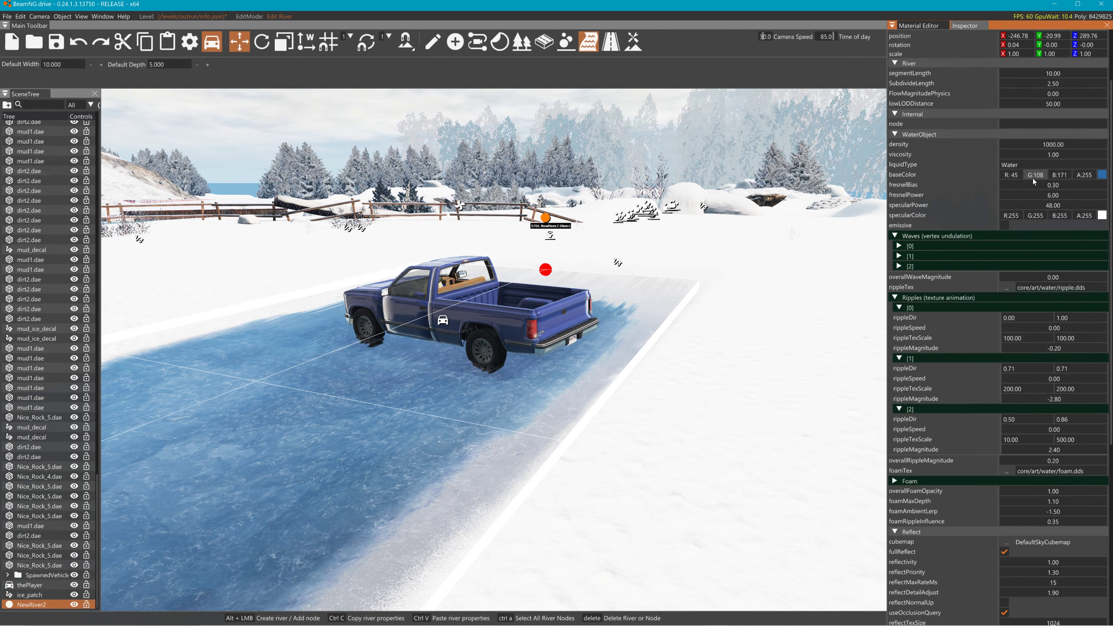
{"action": "double_click", "coordinate": [1052, 145]}
{"action": "type", "text": "0"}
{"action": "key", "text": "Return"}
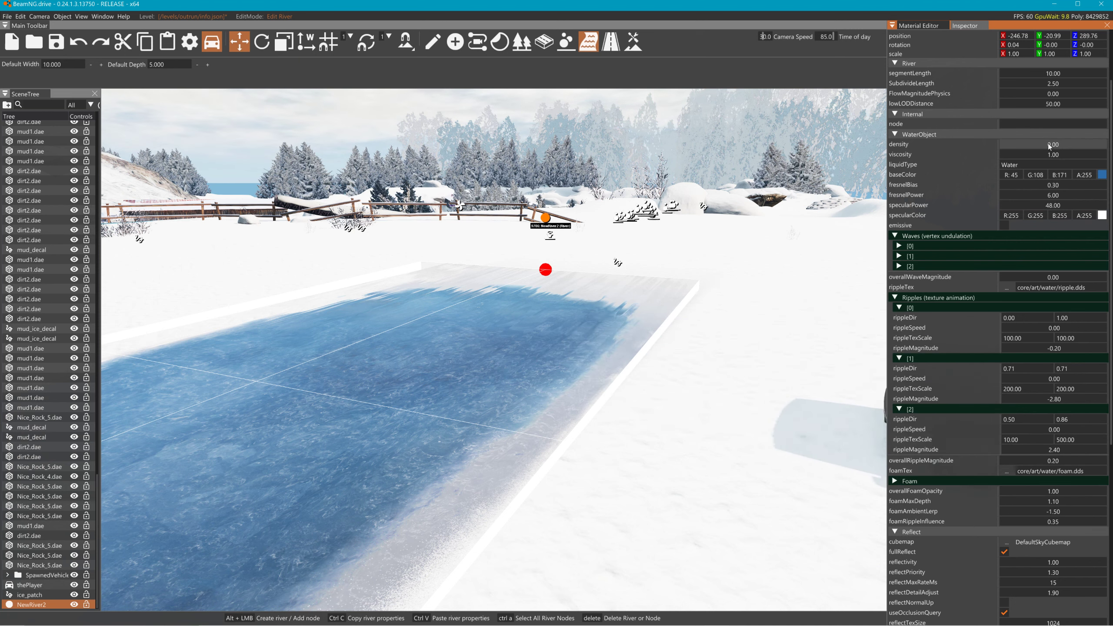
- Select thePlayer vehicle and move it to the camera position beside the river
{"action": "key", "text": "a"}
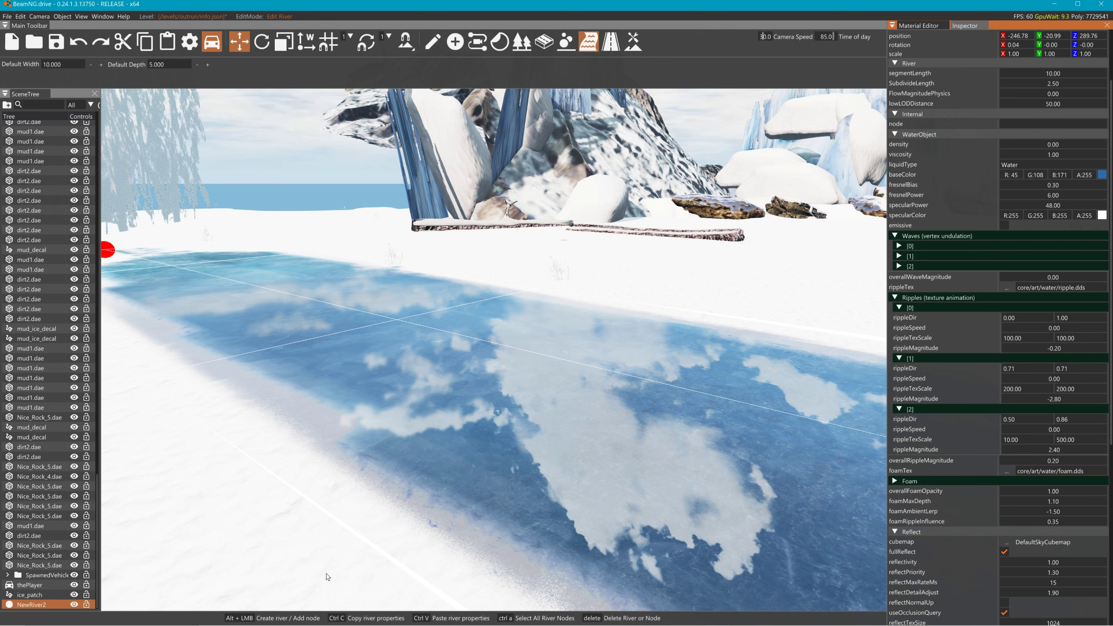
{"action": "left_click", "coordinate": [37, 587]}
{"action": "right_click", "coordinate": [37, 587]}
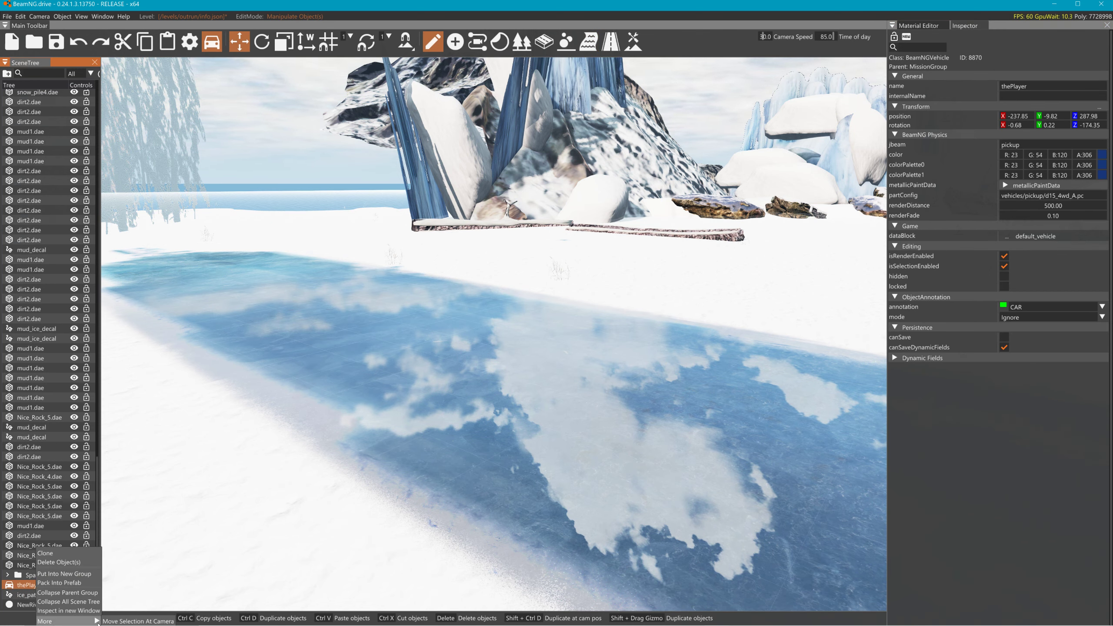
{"action": "left_click", "coordinate": [129, 621]}
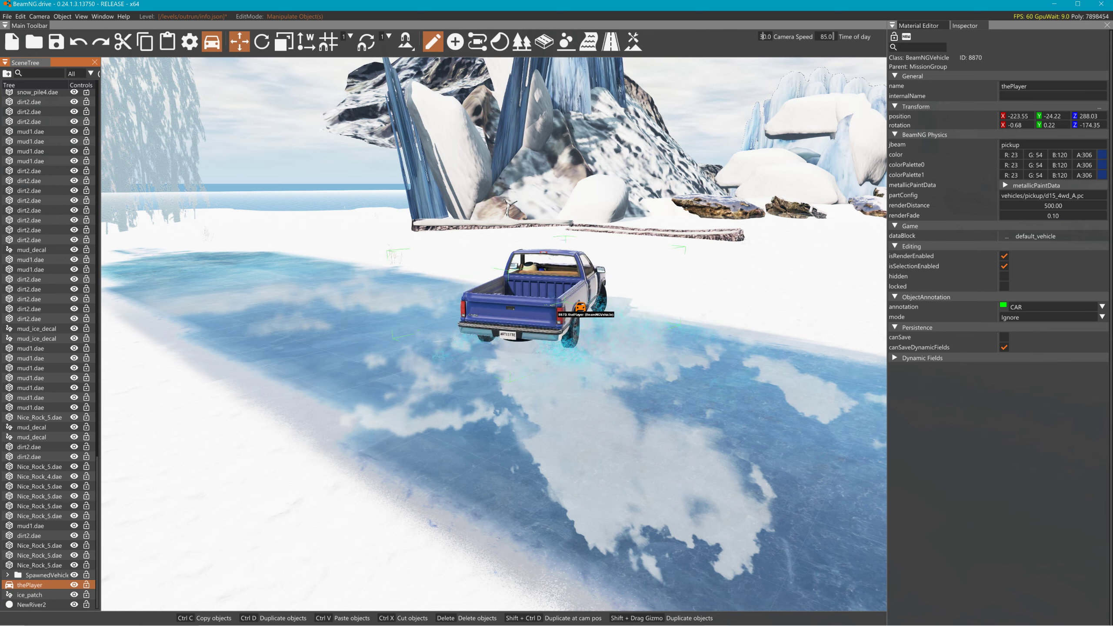
- Drive the pickup across the ice surface and back onto the snow bank to test the river without density
{"action": "right_click_drag", "start_coordinate": [494, 335], "coordinate": [548, 335]}
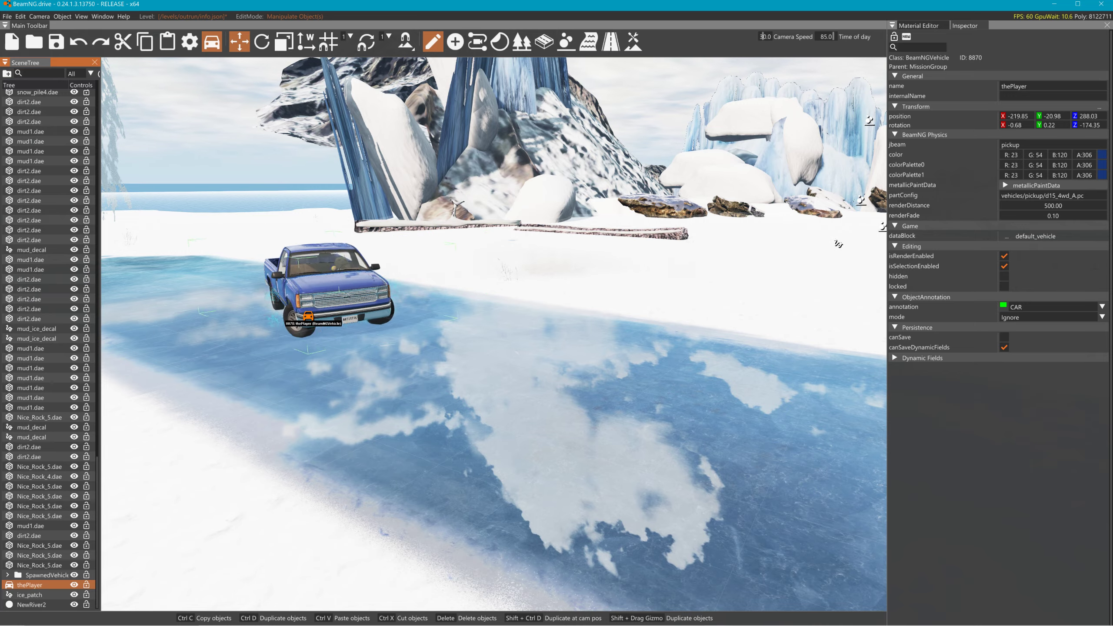
{"action": "key", "text": "Up"}
{"action": "key", "text": "Left"}
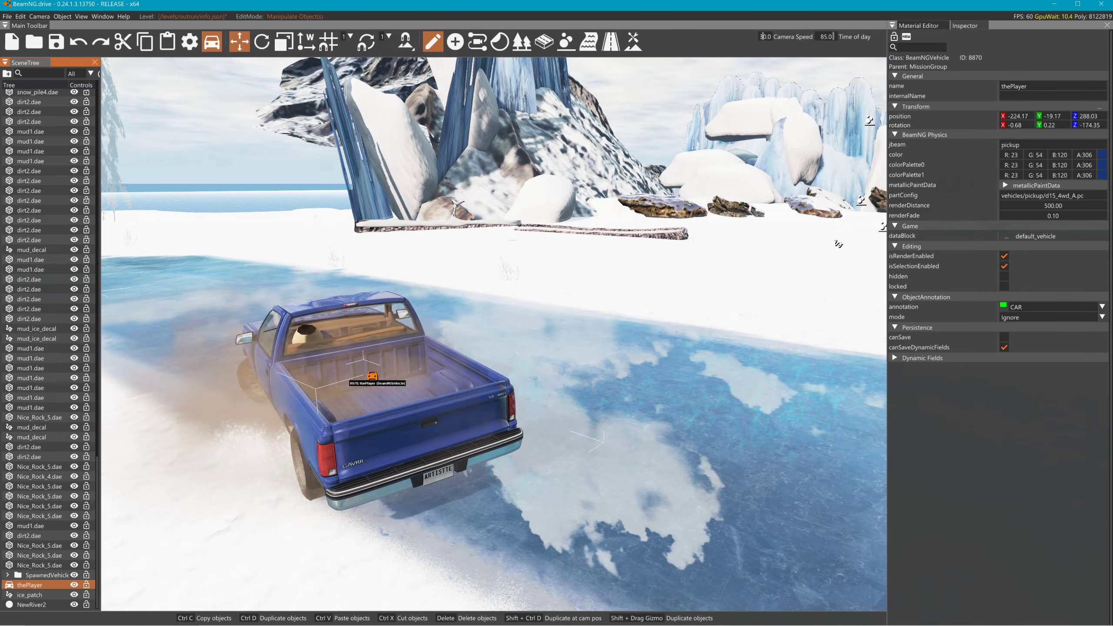
{"action": "mouse_move", "coordinate": [494, 335]}
{"action": "right_mouse_down"}
{"action": "mouse_move", "coordinate": [710, 308]}
{"action": "mouse_move", "coordinate": [600, 465]}
{"action": "mouse_move", "coordinate": [640, 467]}
{"action": "mouse_move", "coordinate": [868, 395]}
{"action": "mouse_move", "coordinate": [511, 333]}
{"action": "mouse_move", "coordinate": [350, 548]}
{"action": "mouse_move", "coordinate": [421, 347]}
{"action": "mouse_move", "coordinate": [272, 342]}
{"action": "mouse_move", "coordinate": [407, 307]}
{"action": "mouse_move", "coordinate": [351, 246]}
{"action": "mouse_move", "coordinate": [344, 167]}
{"action": "mouse_move", "coordinate": [494, 326]}
{"action": "right_mouse_up"}
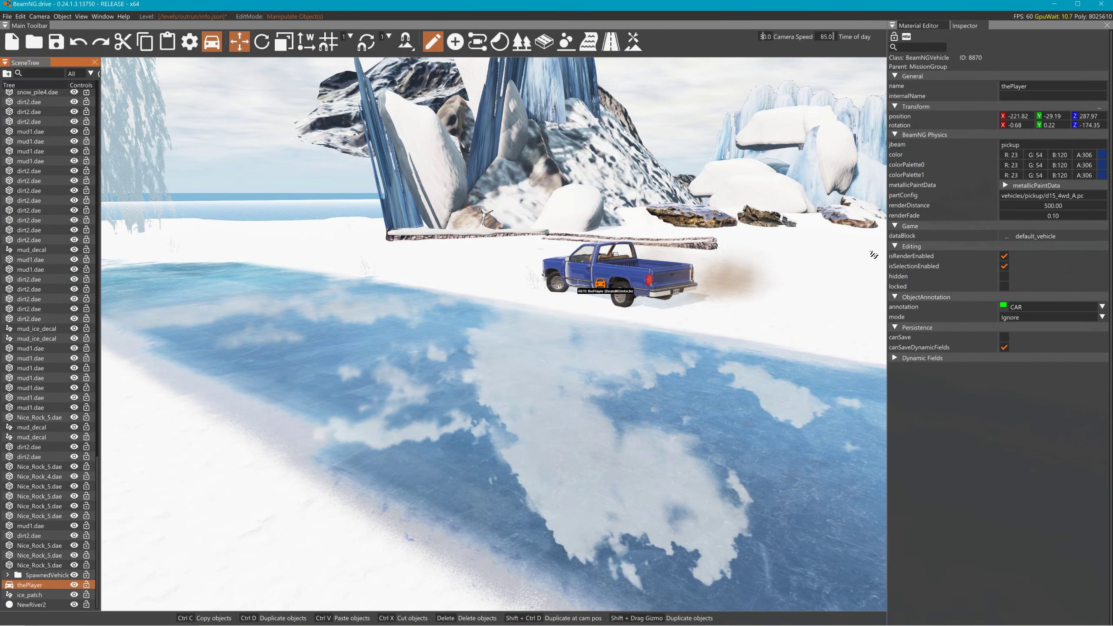
- Examine the reflections and distortion on the ice surface from close up at a camera speed of 3.4
{"action": "right_click_drag", "start_coordinate": [629, 474], "coordinate": [263, 553]}
{"action": "key", "text": "w"}
{"action": "right_click_drag", "start_coordinate": [736, 359], "coordinate": [510, 354]}
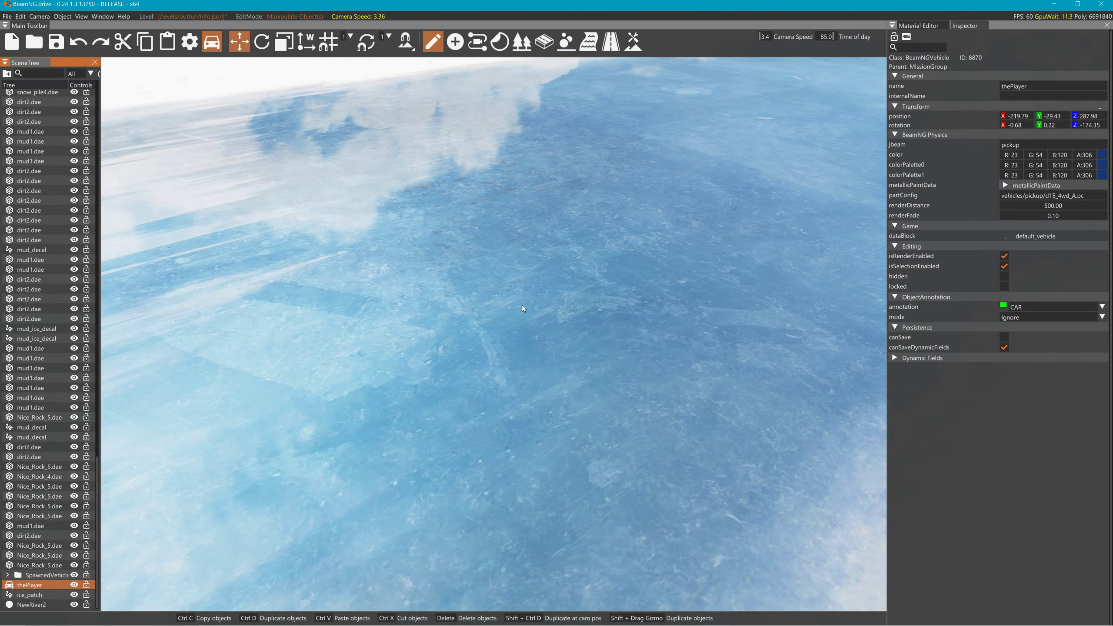
{"action": "right_click_drag", "start_coordinate": [522, 306], "coordinate": [249, 296]}
{"action": "right_click_drag", "start_coordinate": [546, 313], "coordinate": [592, 438]}
{"action": "key", "text": "d"}
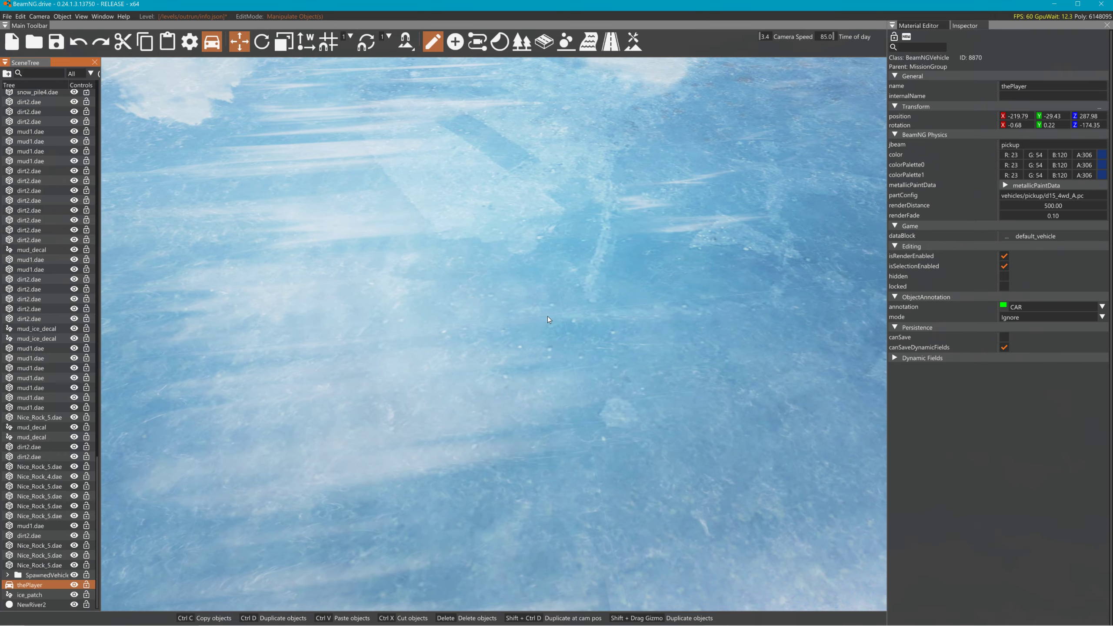
{"action": "key", "text": "w"}
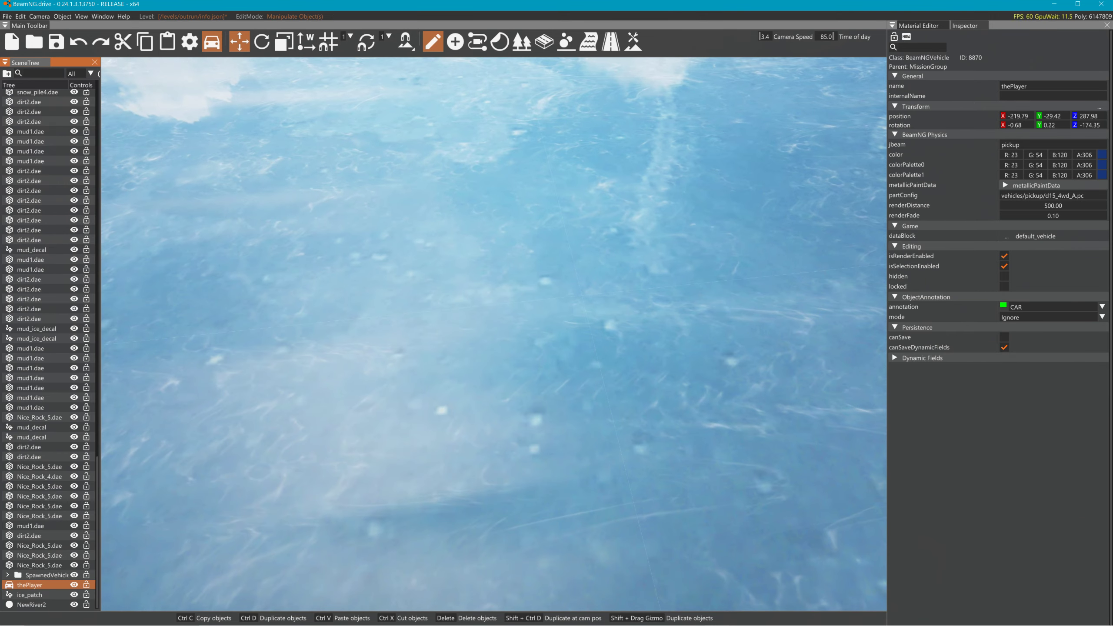
{"action": "right_click_drag", "start_coordinate": [567, 332], "coordinate": [569, 319]}
{"action": "key", "text": "d"}
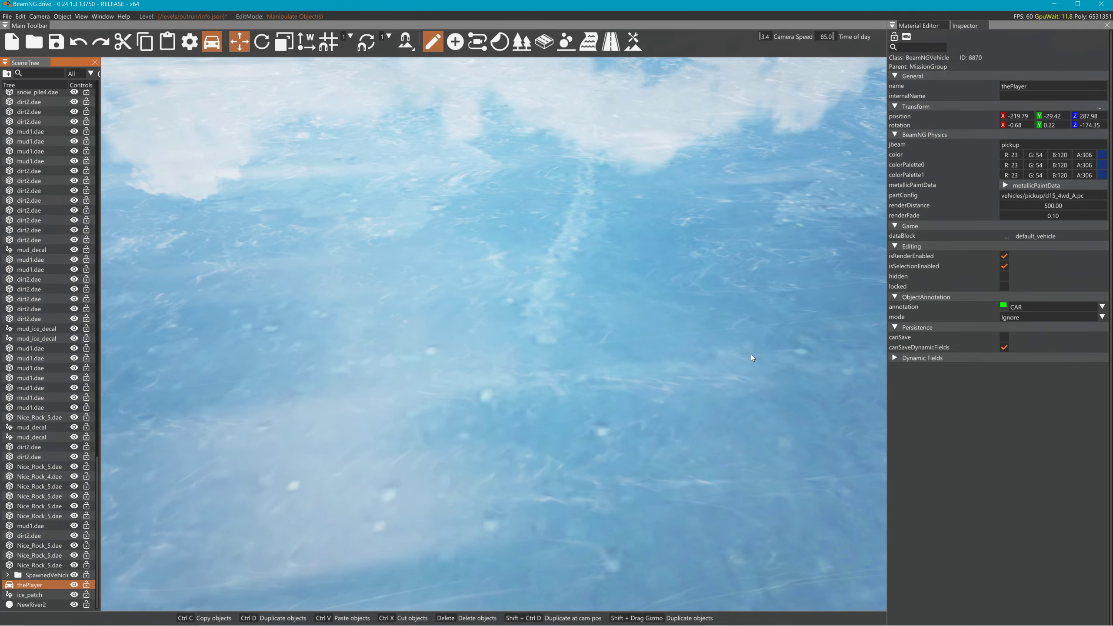
{"action": "key", "text": "d"}
{"action": "right_click_drag", "start_coordinate": [732, 395], "coordinate": [736, 394]}
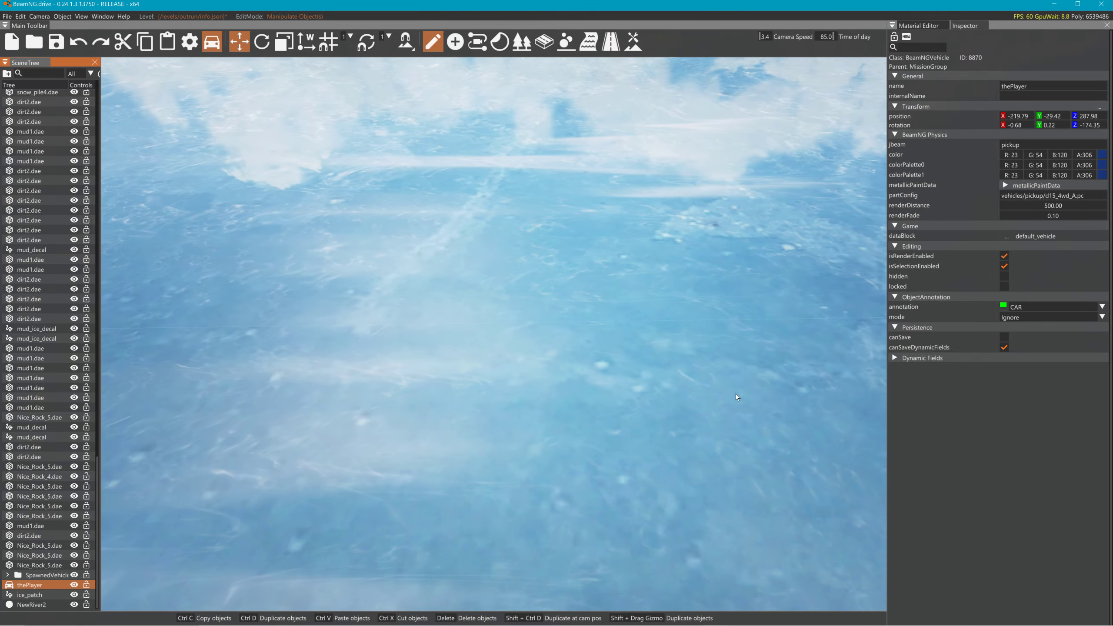
{"action": "key", "text": "w"}
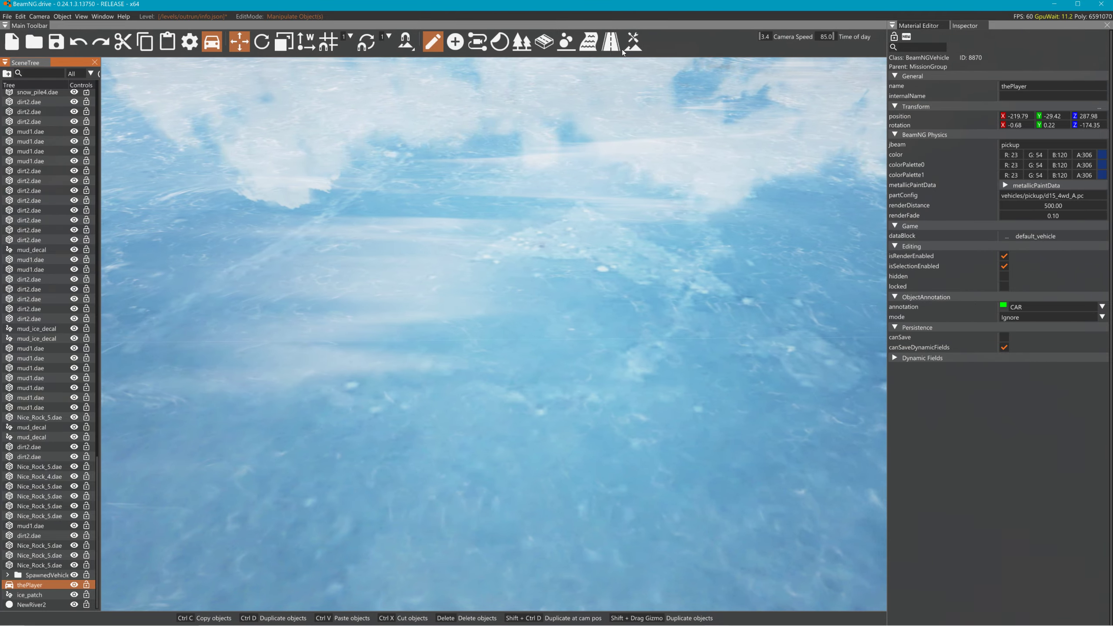
{"action": "key", "text": "w"}
- Switch to the River Editor and set NewRiver2's distortStartDist to -1.00, distortEndDist to 0.40 and distortFullDepth to 0.60
{"action": "left_click", "coordinate": [589, 42]}
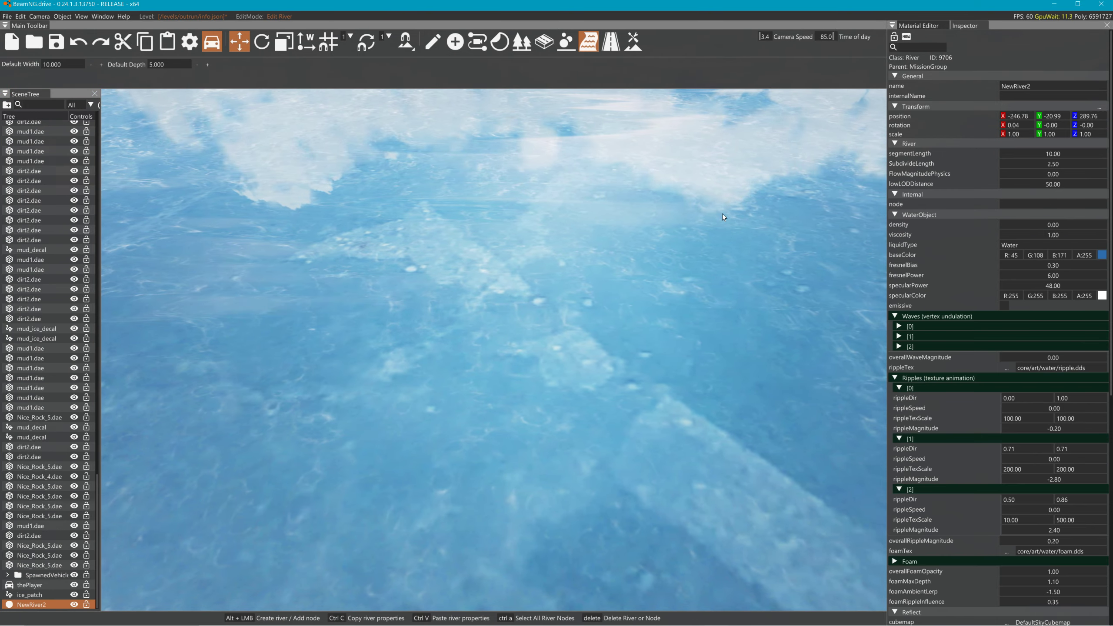
{"action": "key", "text": "w"}
{"action": "scroll", "coordinate": [993, 516], "scroll_direction": "down", "scroll_amount": 5}
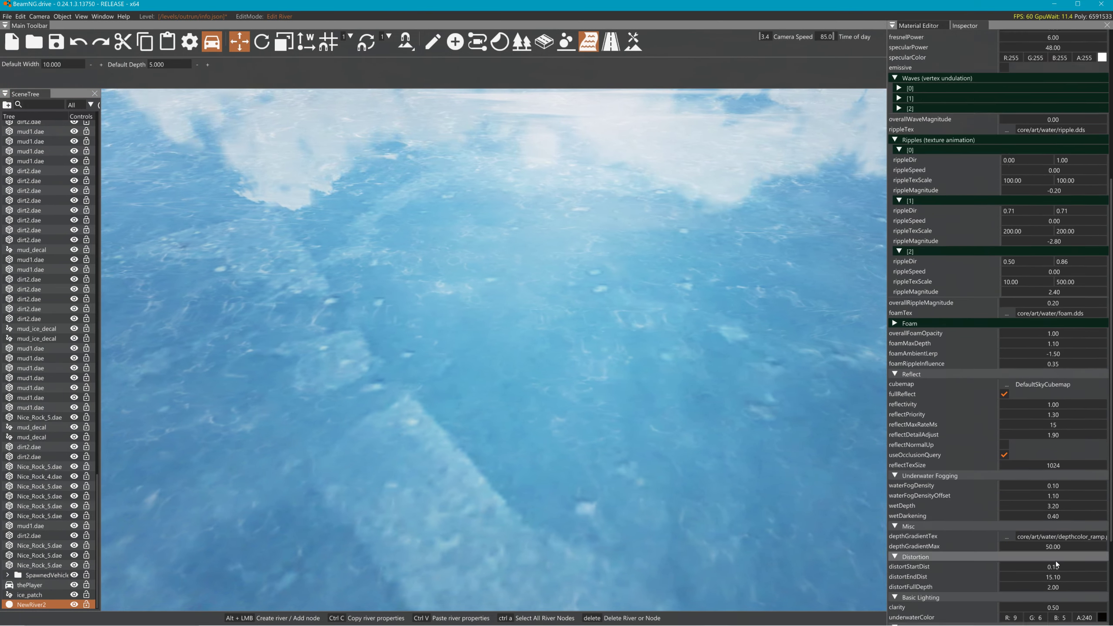
{"action": "scroll", "coordinate": [1056, 562], "scroll_direction": "down", "scroll_amount": 1}
{"action": "mouse_move", "coordinate": [1065, 532]}
{"action": "left_mouse_down"}
{"action": "mouse_move", "coordinate": [1042, 537]}
{"action": "mouse_move", "coordinate": [1056, 547]}
{"action": "mouse_move", "coordinate": [993, 555]}
{"action": "mouse_move", "coordinate": [1056, 550]}
{"action": "mouse_move", "coordinate": [1036, 550]}
{"action": "mouse_move", "coordinate": [1056, 546]}
{"action": "mouse_move", "coordinate": [1047, 548]}
{"action": "mouse_move", "coordinate": [1063, 529]}
{"action": "left_mouse_up"}
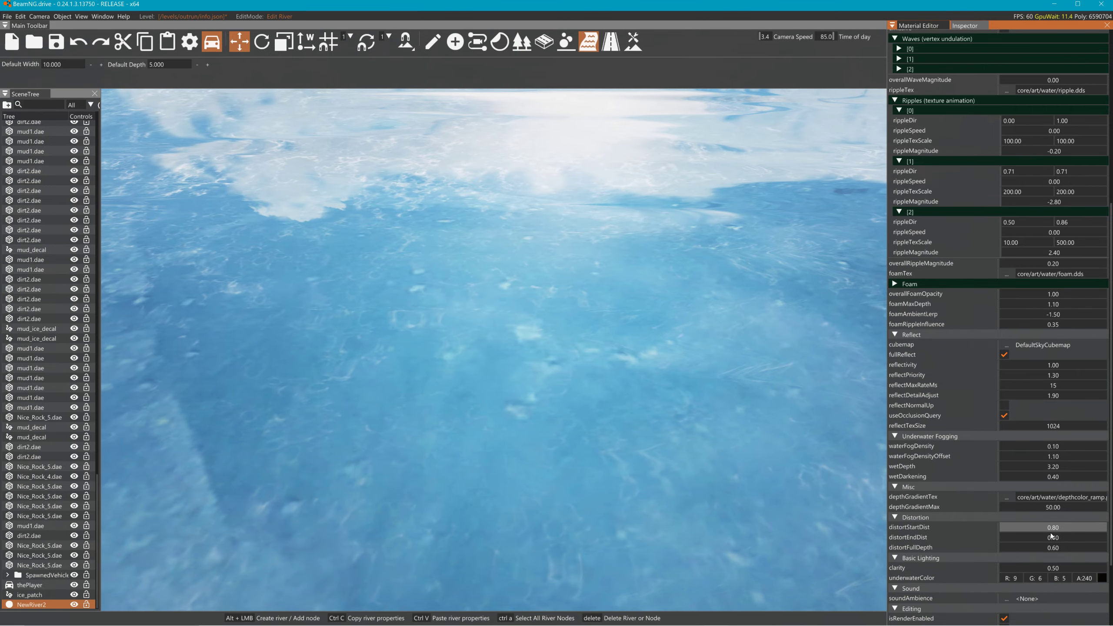
{"action": "left_click_drag", "start_coordinate": [1046, 537], "coordinate": [1043, 538]}
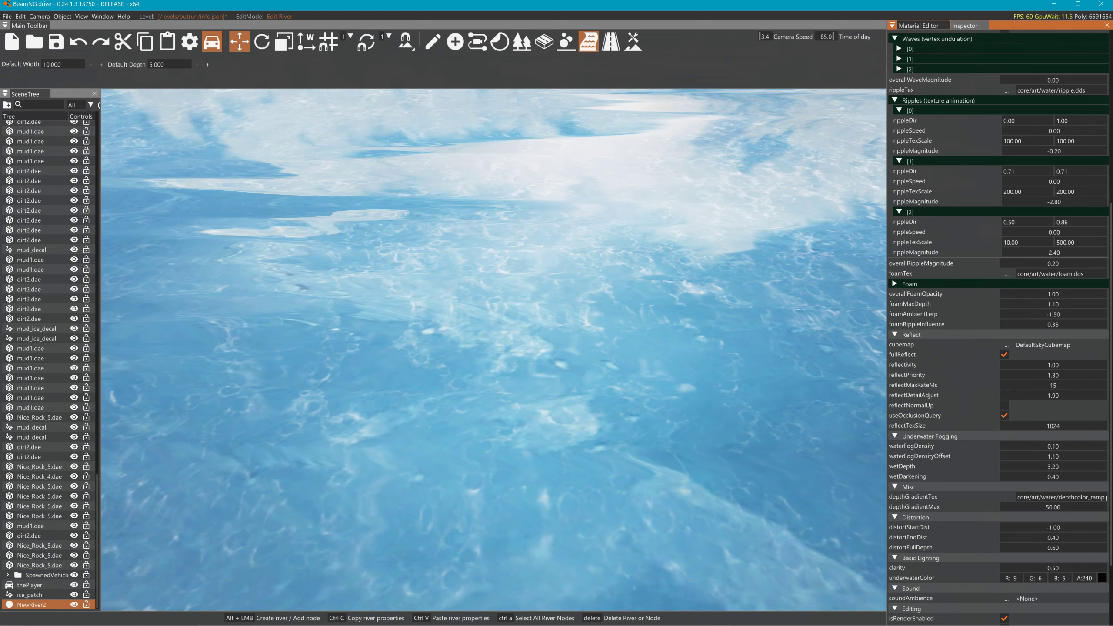
- Set ripple [1]'s magnitude to -0.50, and ripple [0]'s magnitude to 15.10, first direction value to 1.00 and first texture scale to 50
{"action": "mouse_move", "coordinate": [1059, 202]}
{"action": "left_mouse_down"}
{"action": "mouse_move", "coordinate": [1040, 213]}
{"action": "mouse_move", "coordinate": [1066, 208]}
{"action": "left_mouse_up"}
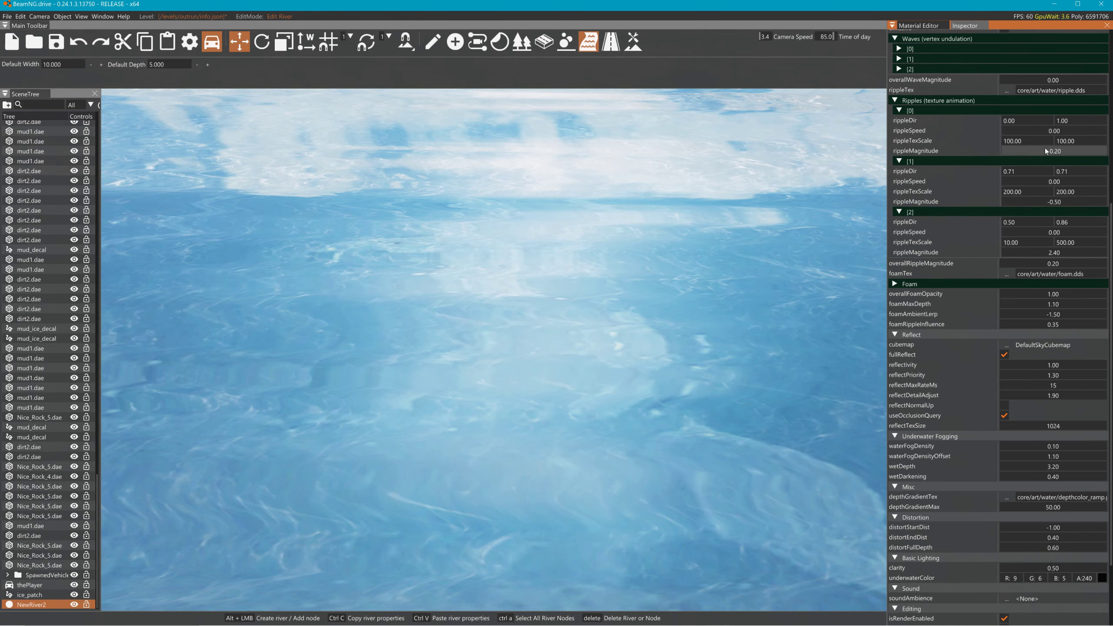
{"action": "left_click_drag", "start_coordinate": [1046, 151], "coordinate": [1080, 153]}
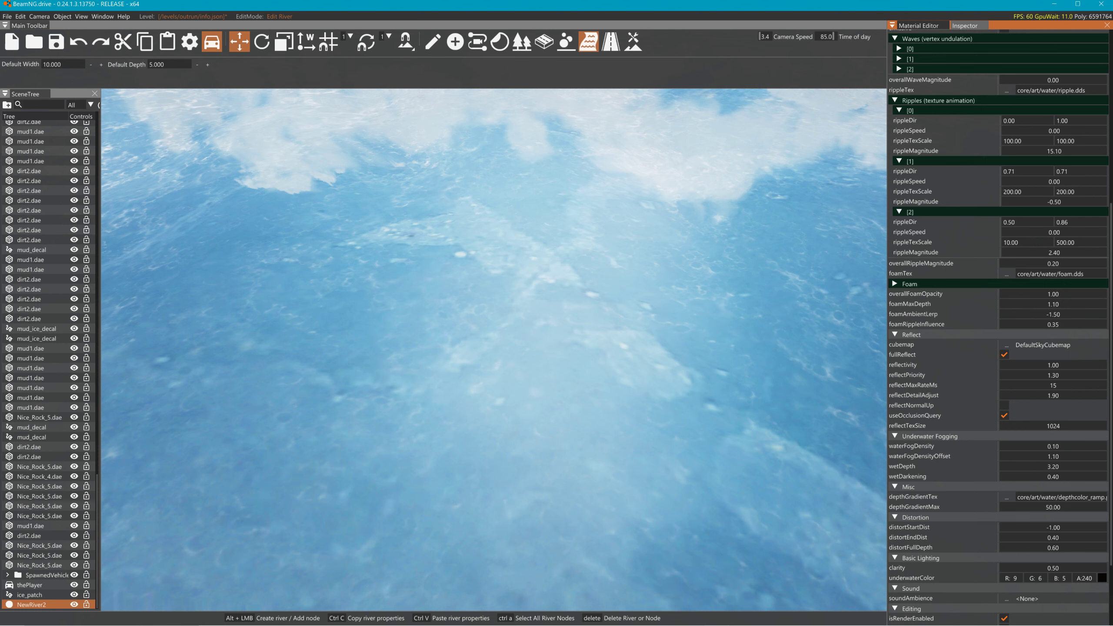
{"action": "left_click", "coordinate": [1013, 140]}
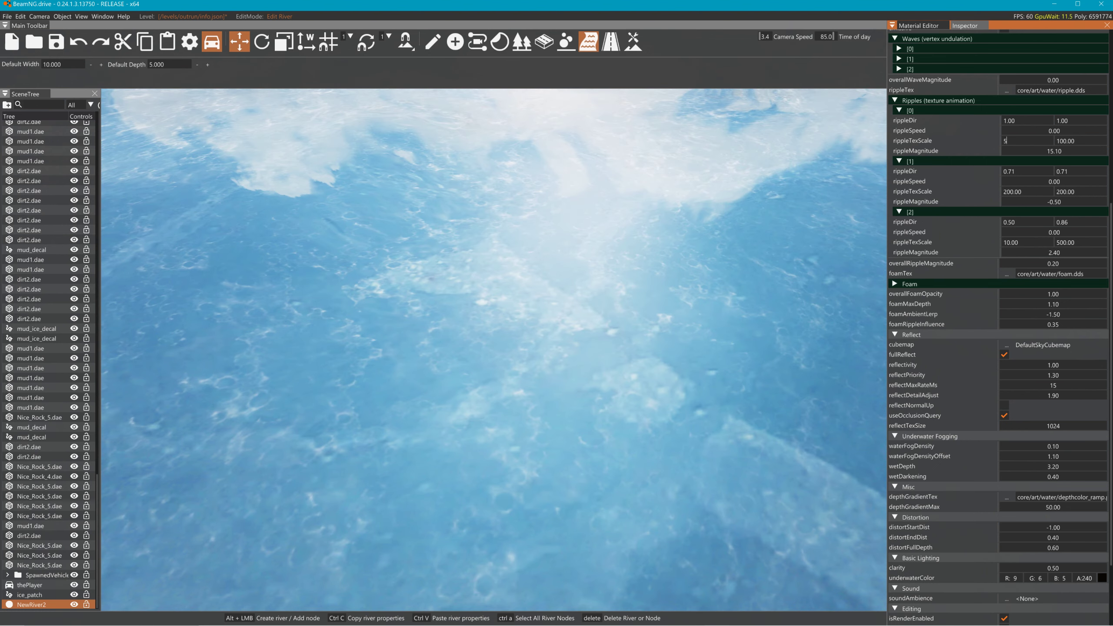
{"action": "key", "text": "Tab"}
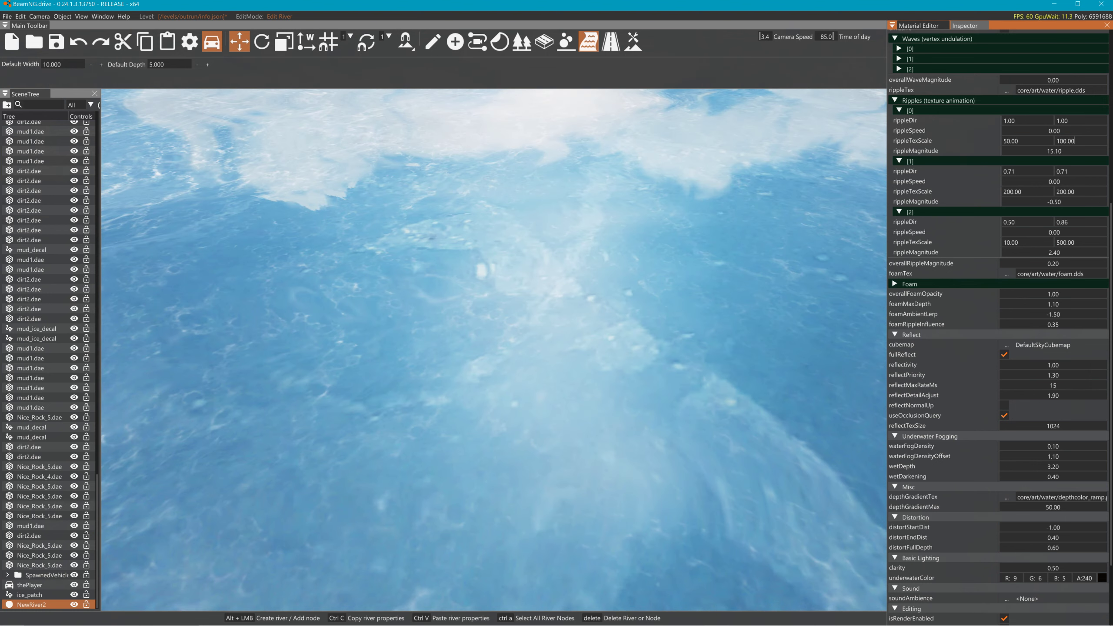
{"action": "key", "text": "Return"}
- Set ripple [1]'s magnitude to 8.30, distortStartDist to -5.10, distortEndDist to 4.10 and distortFullDepth to 0.00
{"action": "left_click_drag", "start_coordinate": [1047, 205], "coordinate": [1074, 203]}
{"action": "key", "text": "d"}
{"action": "mouse_move", "coordinate": [815, 235]}
{"action": "right_mouse_down"}
{"action": "mouse_move", "coordinate": [795, 189]}
{"action": "mouse_move", "coordinate": [797, 243]}
{"action": "right_mouse_up"}
{"action": "mouse_move", "coordinate": [1054, 539]}
{"action": "left_mouse_down"}
{"action": "mouse_move", "coordinate": [1073, 536]}
{"action": "mouse_move", "coordinate": [1052, 526]}
{"action": "mouse_move", "coordinate": [1064, 548]}
{"action": "mouse_move", "coordinate": [1054, 556]}
{"action": "left_mouse_up"}
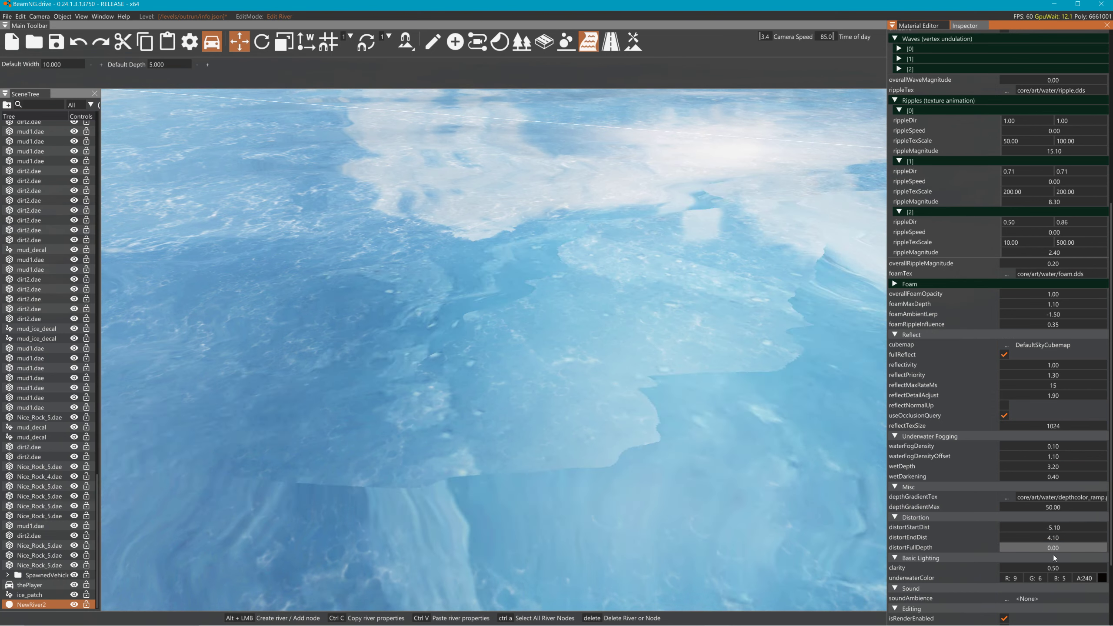
- Set distortFullDepth to 0.20 and the second texture scale value of ripple [2] to 150
{"action": "right_click_drag", "start_coordinate": [811, 473], "coordinate": [607, 442]}
{"action": "right_click_drag", "start_coordinate": [795, 397], "coordinate": [794, 381]}
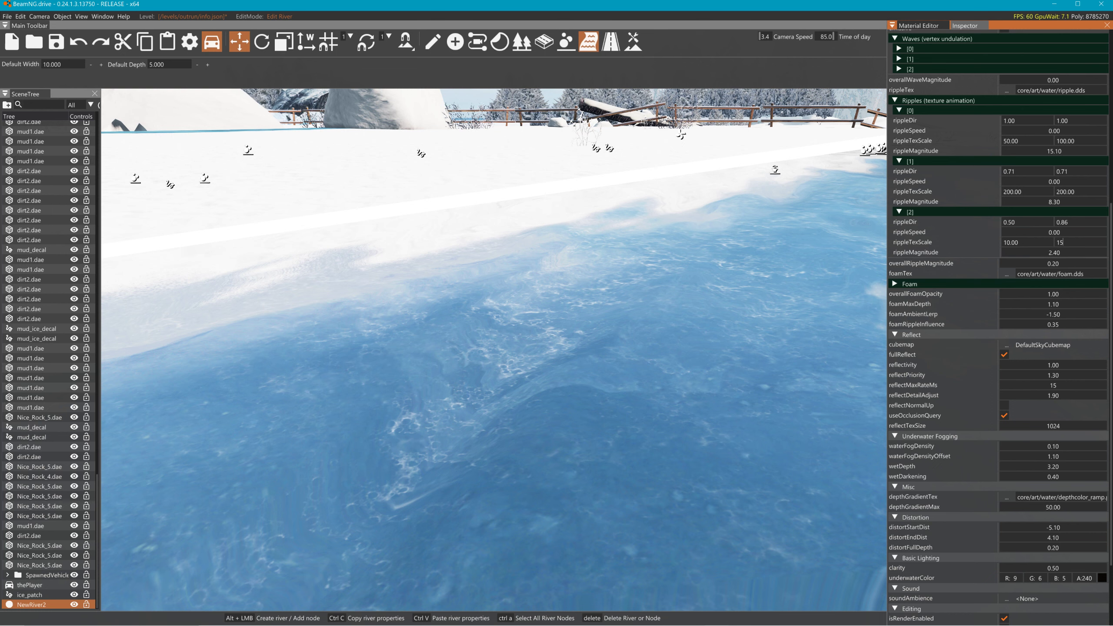
{"action": "type", "text": "0"}
{"action": "key", "text": "Return"}
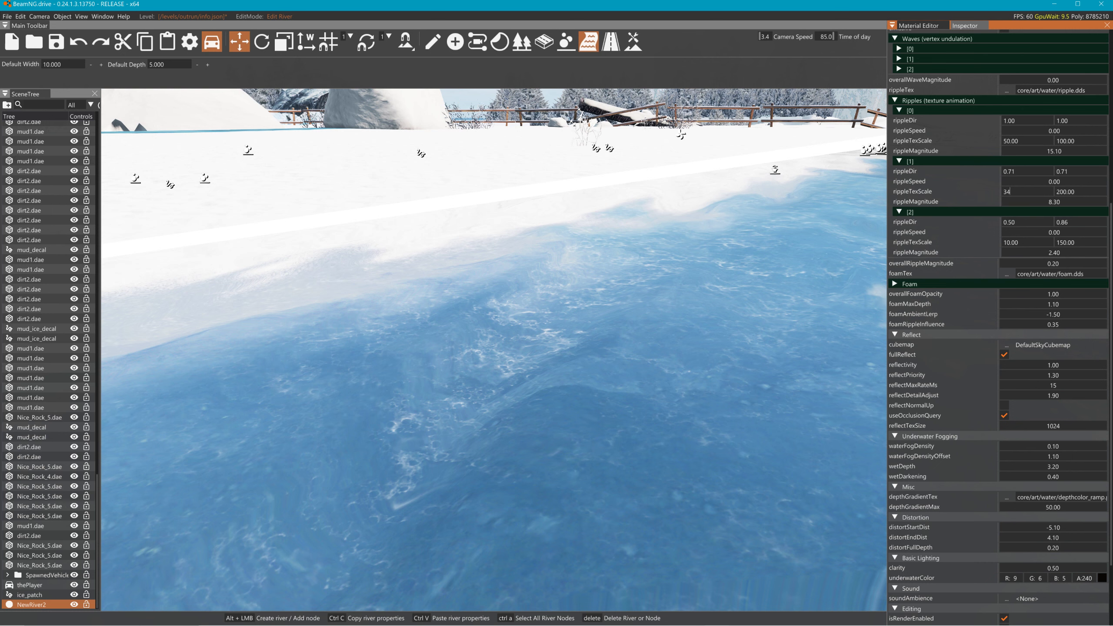
- Set the texture scale of ripple [1] to 500 and 30
{"action": "key", "text": "Return"}
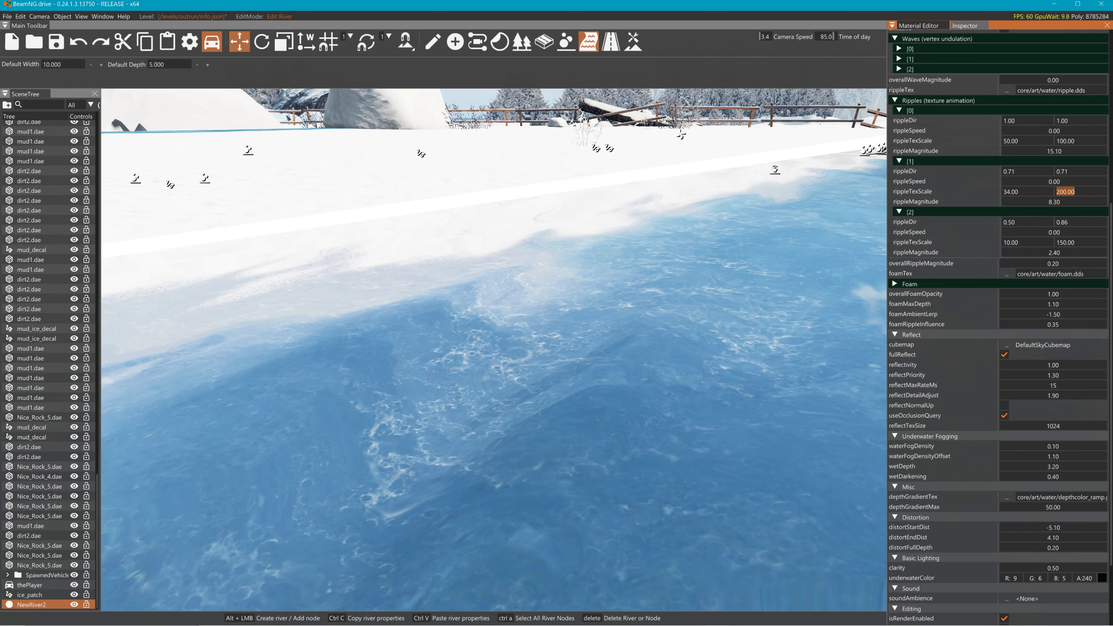
{"action": "type", "text": "30"}
{"action": "left_click", "coordinate": [1018, 191]}
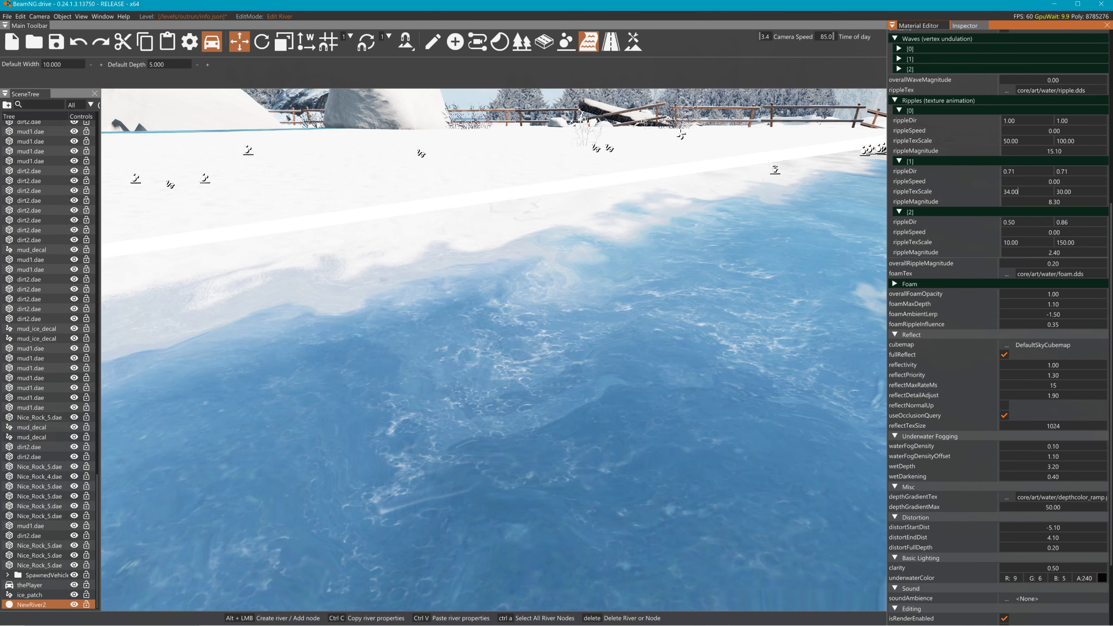
{"action": "key", "text": "Return"}
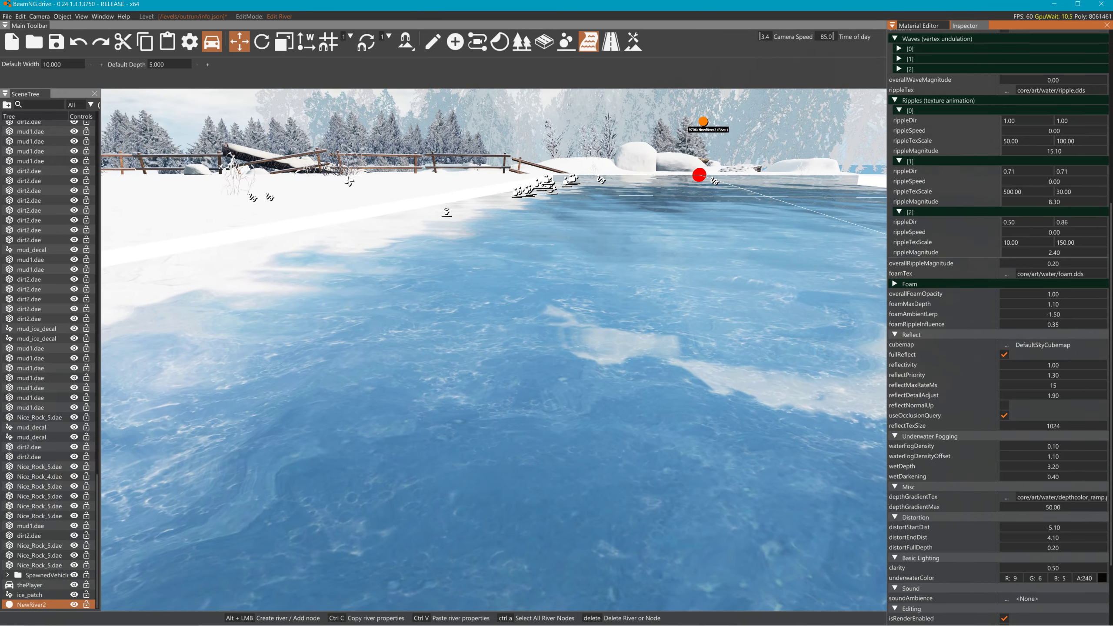
- Examine the adjusted ripples and reflections along the length of the ice surface
{"action": "right_click_drag", "start_coordinate": [494, 350], "coordinate": [818, 381]}
{"action": "right_click_drag", "start_coordinate": [627, 303], "coordinate": [691, 250]}
{"action": "key", "text": "s"}
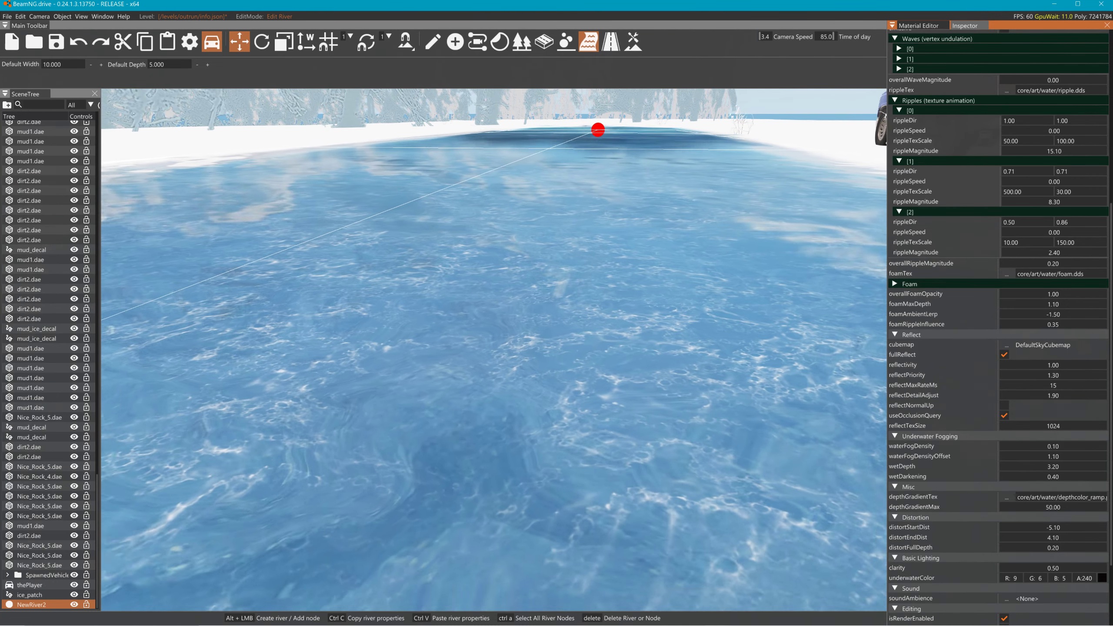
{"action": "key", "text": "s"}
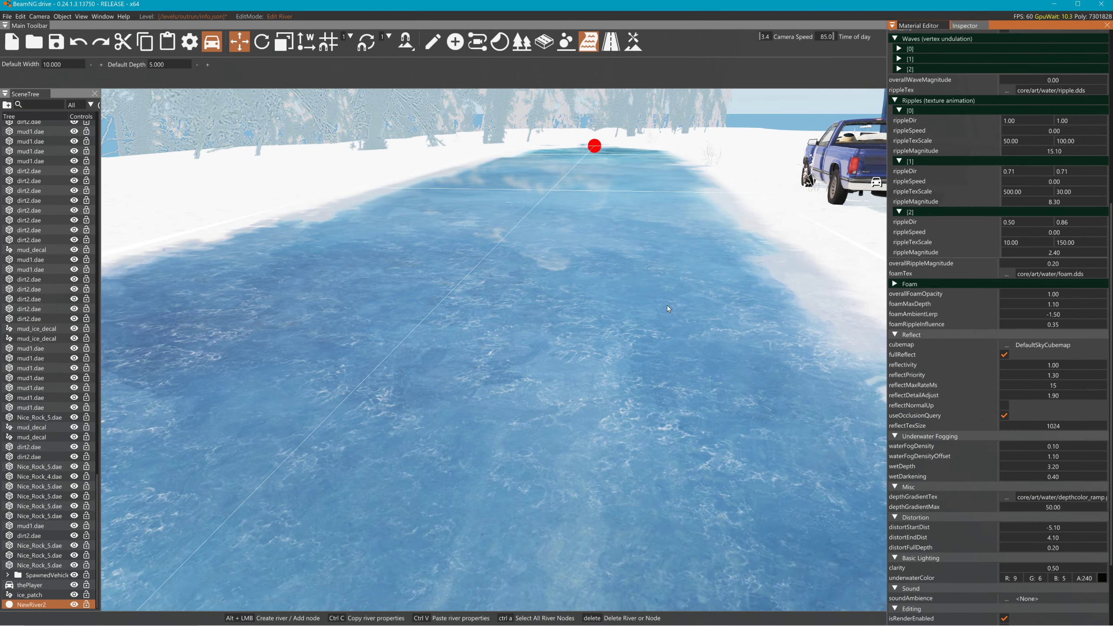
- Switch to road editing and view the whole ice strip and the snow around the parked truck at a camera speed of 5.8
{"action": "key", "text": "s"}
{"action": "key", "text": "s"}
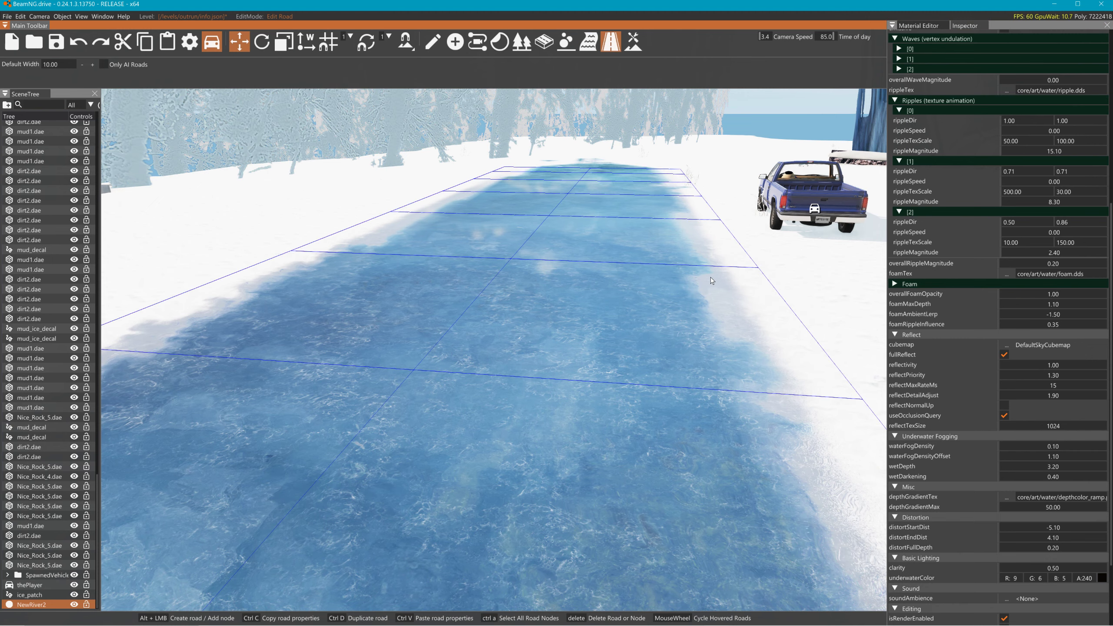
{"action": "key", "text": "d"}
{"action": "key", "text": "s"}
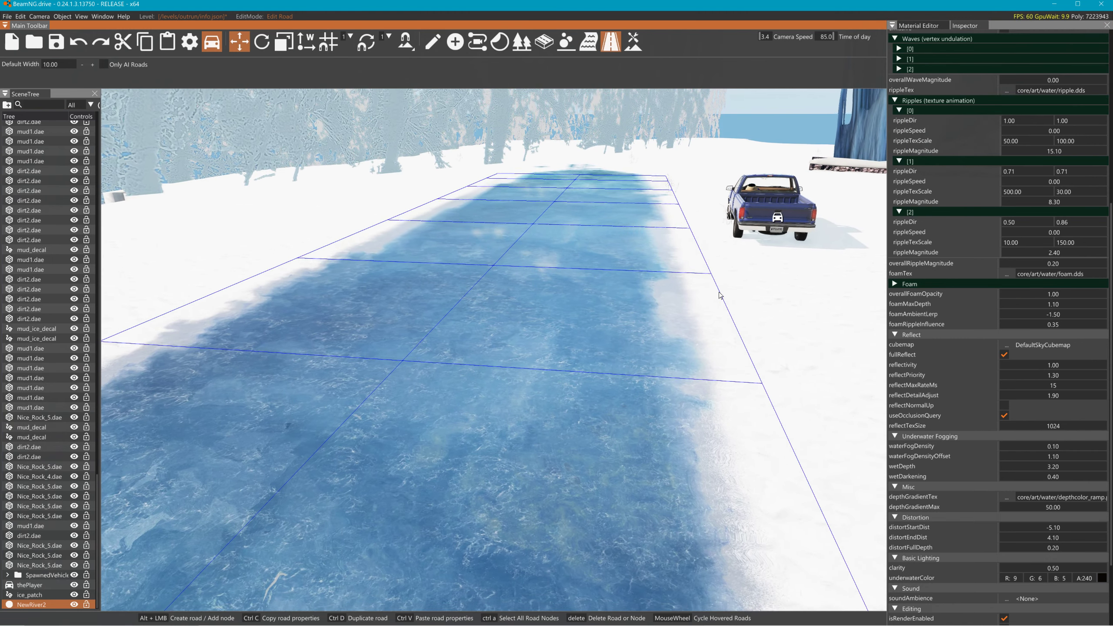
{"action": "key", "text": "s"}
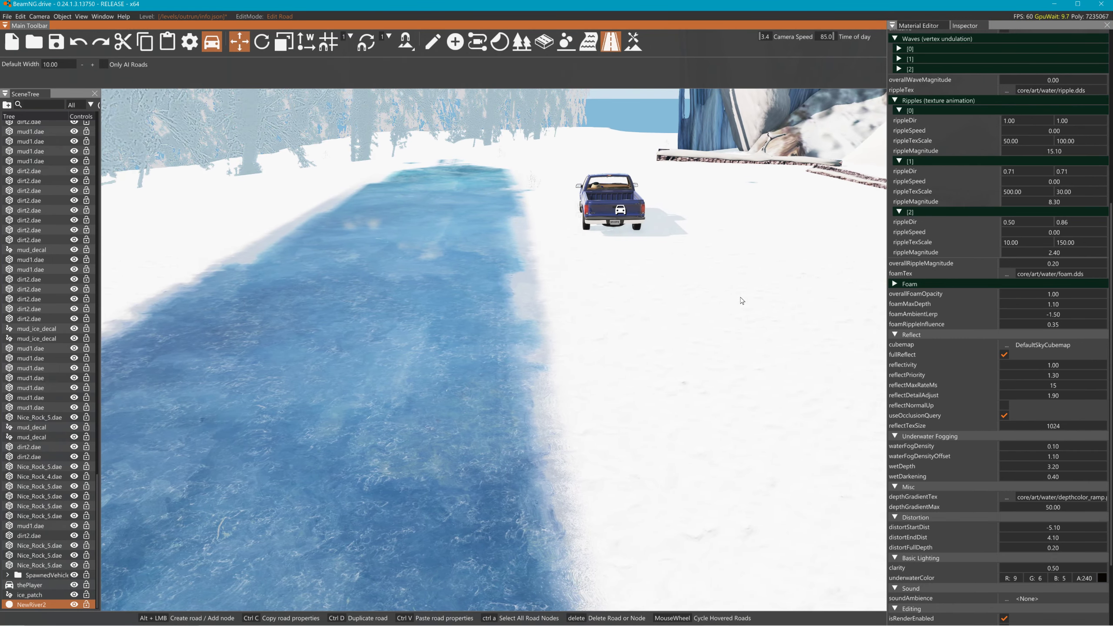
{"action": "scroll", "coordinate": [728, 321], "scroll_direction": "up", "scroll_amount": 3, "text": "alt"}
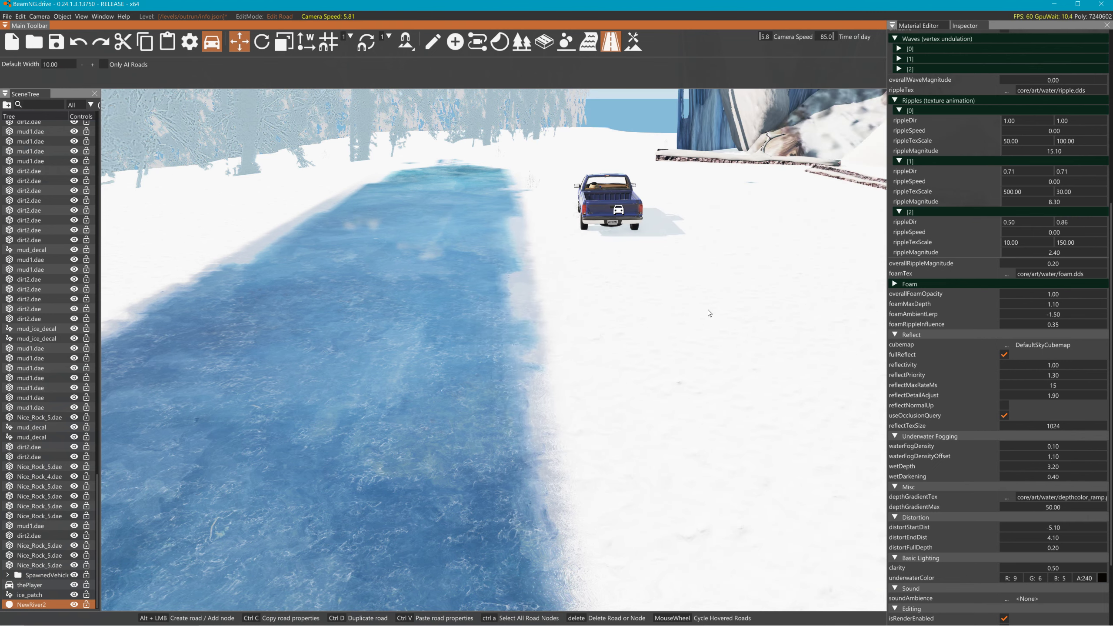
{"action": "key", "text": "d"}
{"action": "key", "text": "d"}
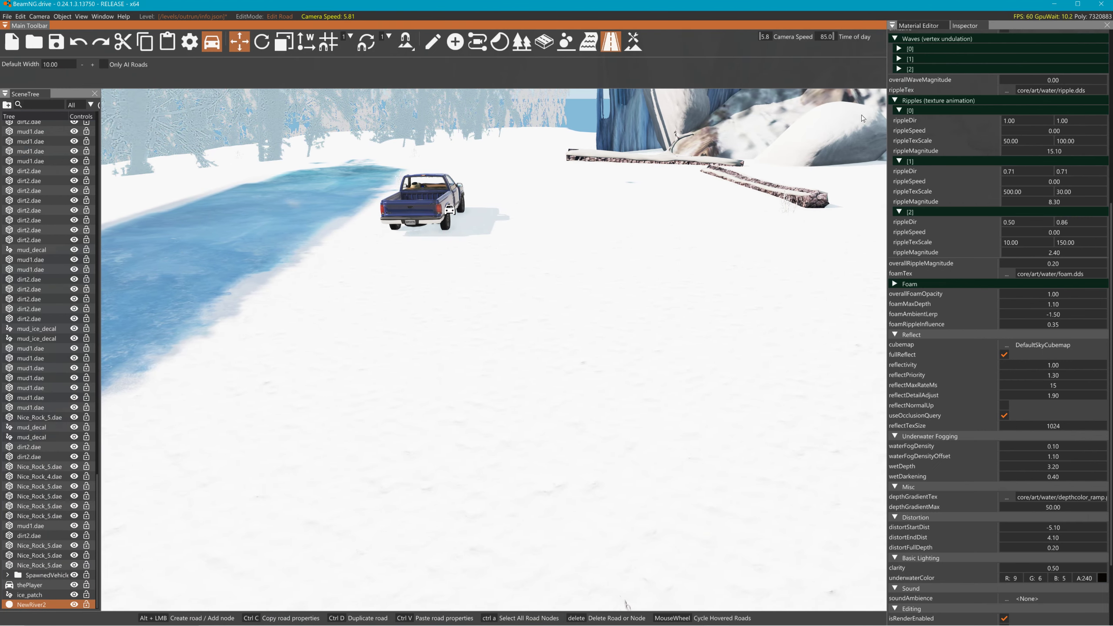
- Create a two-node decal road on the snow beside the truck and assign it the ice_road_decal_3 material
{"action": "left_click", "coordinate": [925, 27]}
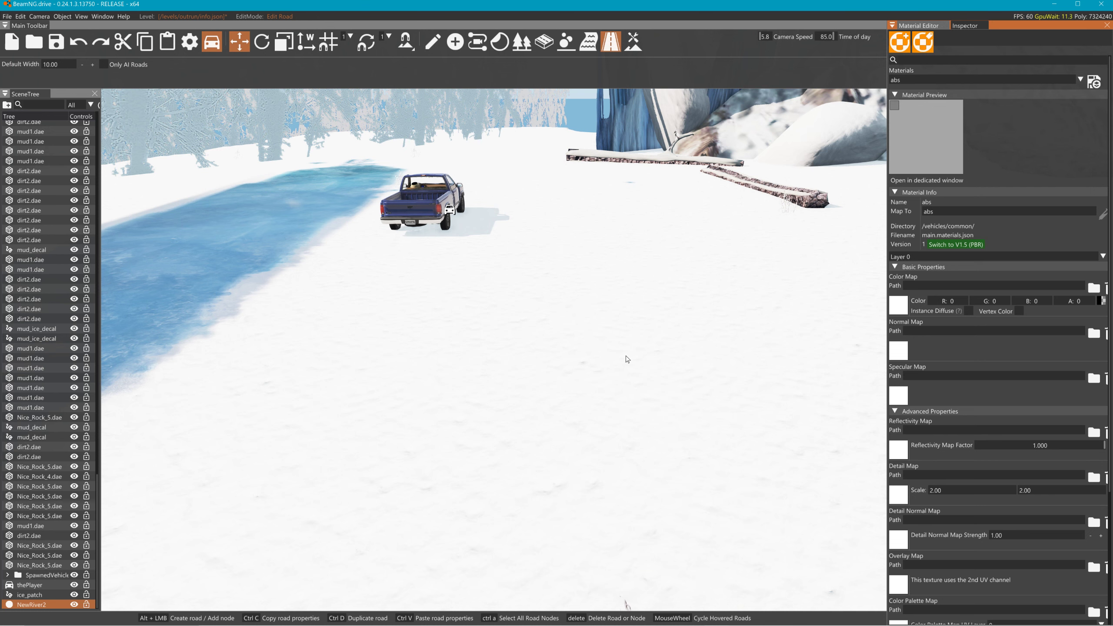
{"action": "left_click", "coordinate": [765, 515], "text": "alt"}
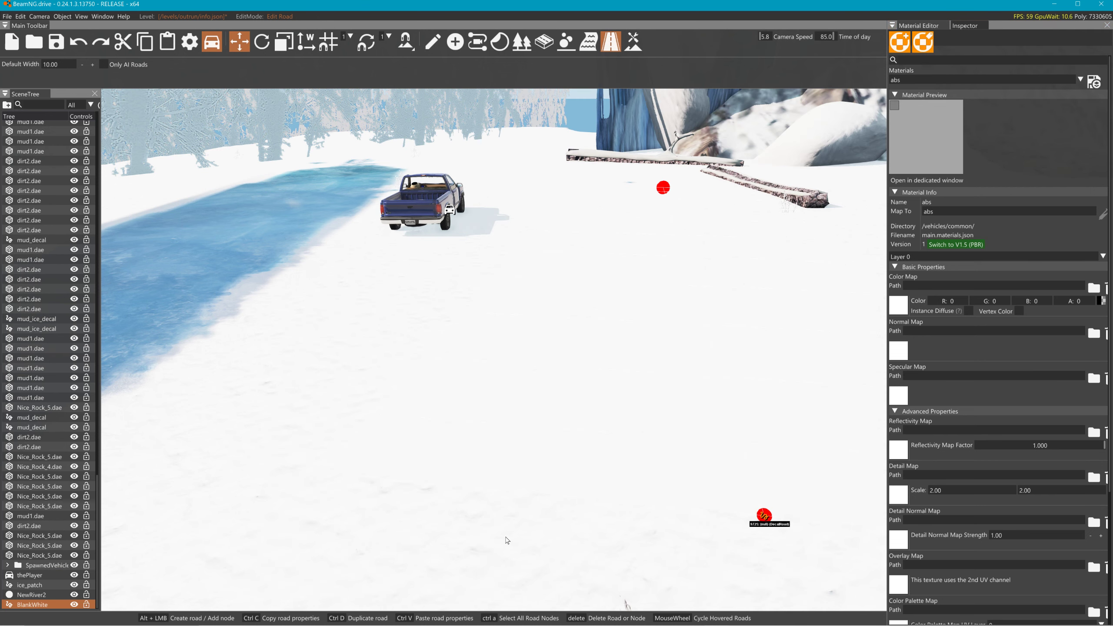
{"action": "left_click", "coordinate": [962, 27]}
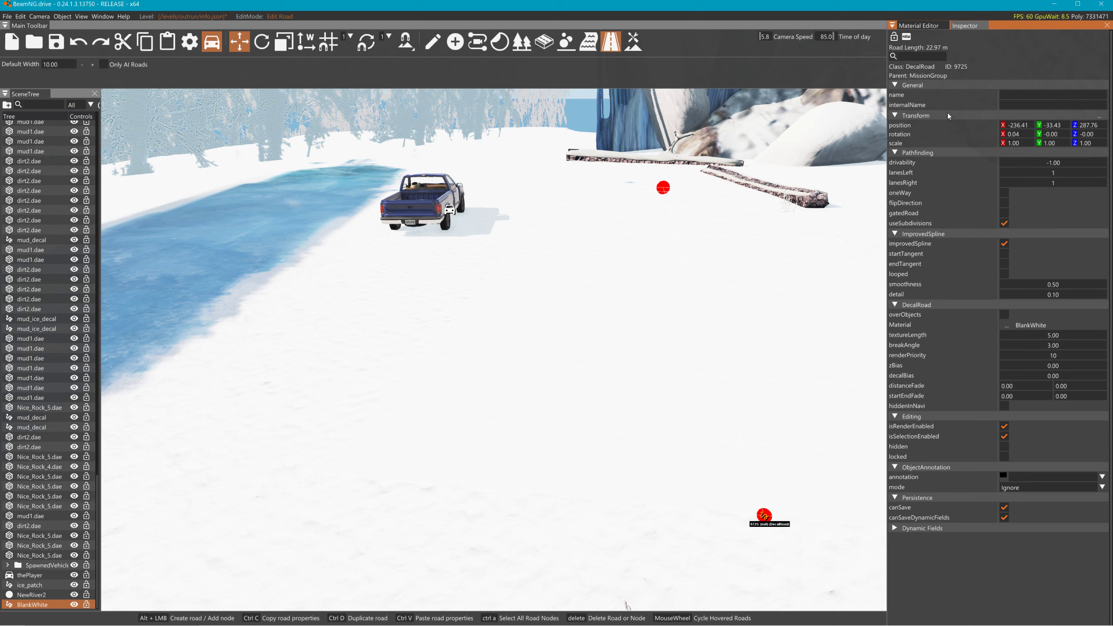
{"action": "left_click", "coordinate": [1007, 326]}
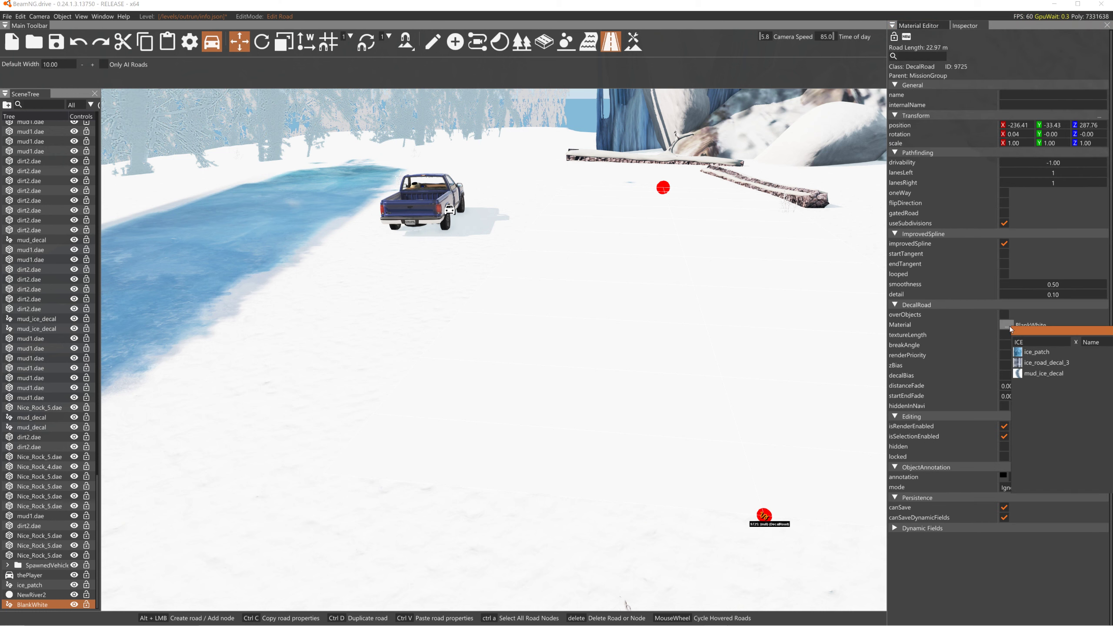
{"action": "left_click", "coordinate": [1052, 362]}
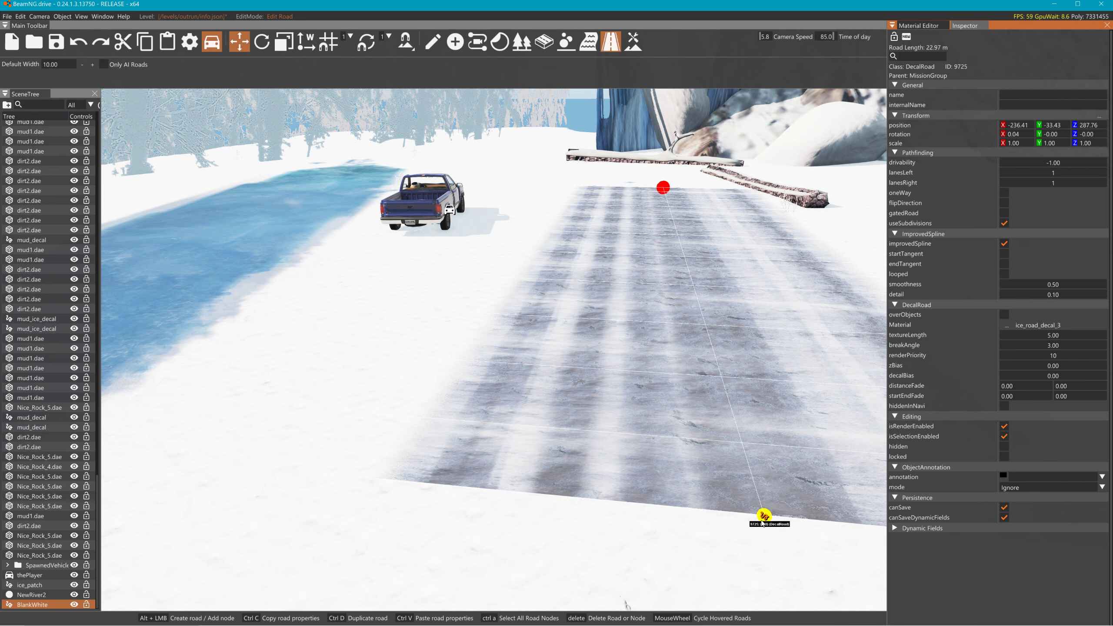
- Move both end nodes to stretch the decal road to about 29 m and set both startEndFade values to 5.00
{"action": "left_click_drag", "start_coordinate": [763, 516], "coordinate": [771, 609]}
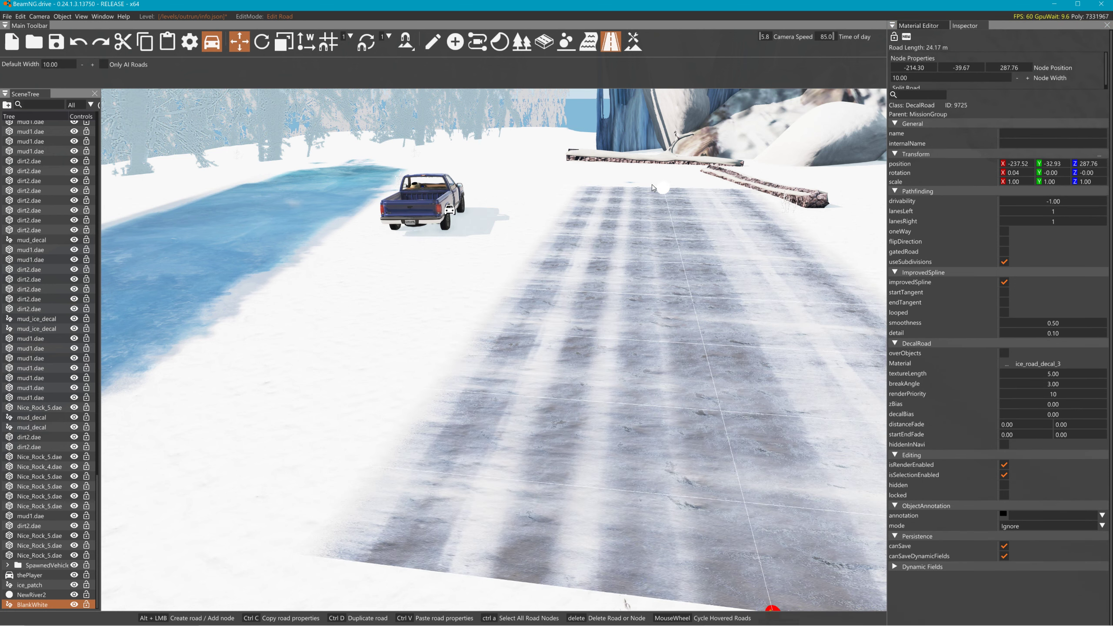
{"action": "left_click_drag", "start_coordinate": [652, 188], "coordinate": [615, 179]}
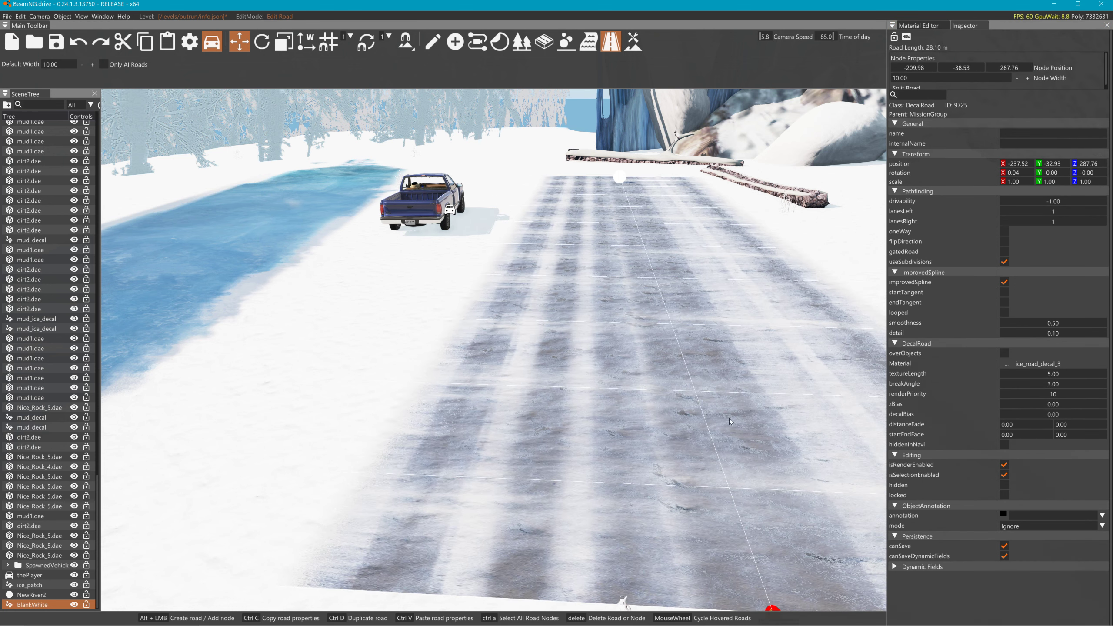
{"action": "right_click_drag", "start_coordinate": [769, 549], "coordinate": [777, 570]}
{"action": "key", "text": "s"}
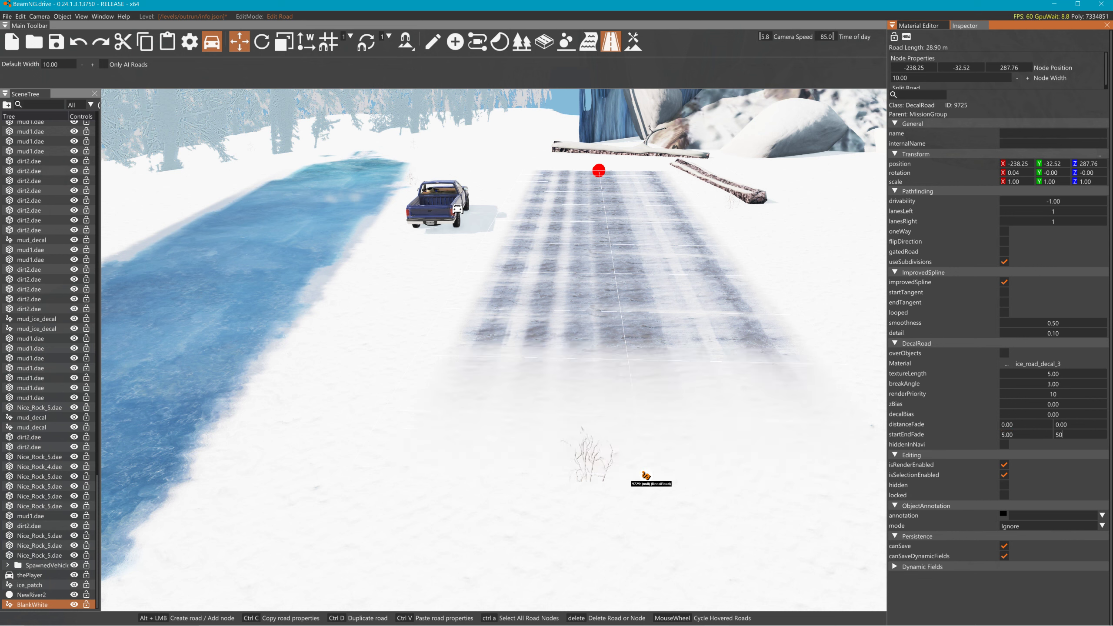
{"action": "left_click", "coordinate": [1064, 435]}
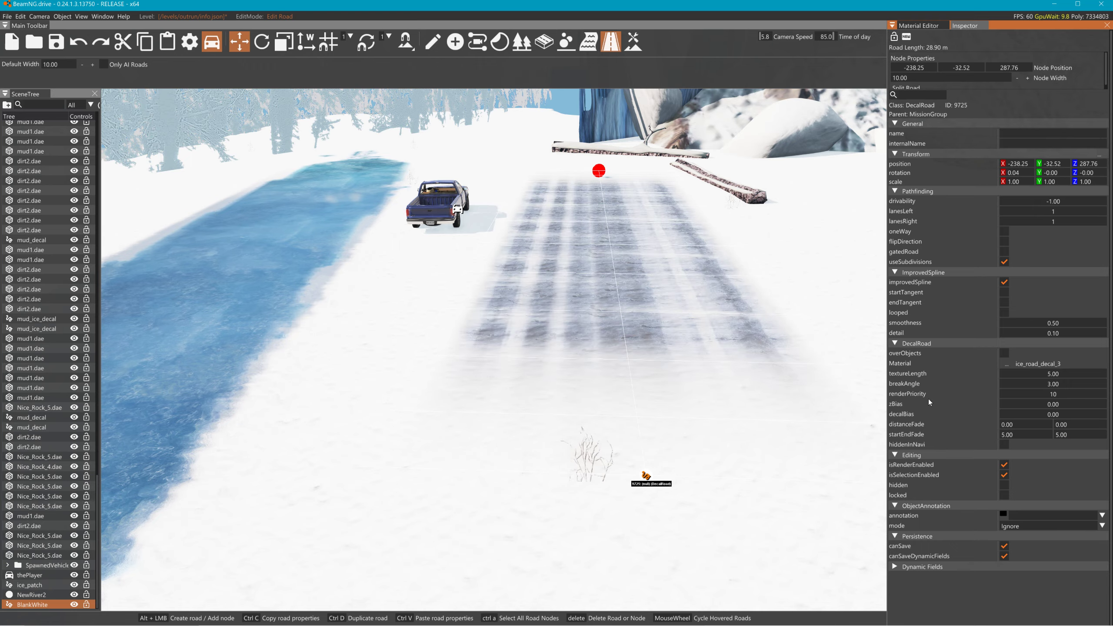
- Paint patches of ice and groundmodel_asphalt1 terrain under the far part of the decal road
{"action": "right_click_drag", "start_coordinate": [614, 351], "coordinate": [720, 326]}
{"action": "key", "text": "w"}
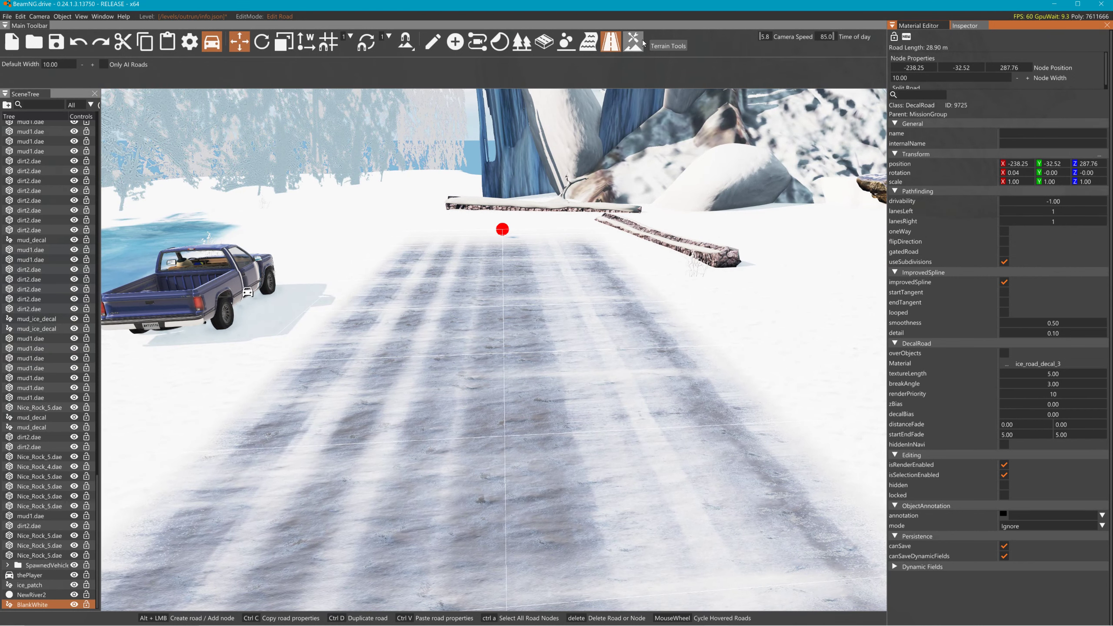
{"action": "left_click", "coordinate": [633, 42]}
{"action": "mouse_move", "coordinate": [590, 265]}
{"action": "left_mouse_down"}
{"action": "mouse_move", "coordinate": [503, 271]}
{"action": "mouse_move", "coordinate": [497, 297]}
{"action": "left_mouse_up"}
{"action": "left_click", "coordinate": [283, 238]}
{"action": "mouse_move", "coordinate": [604, 324]}
{"action": "left_mouse_down"}
{"action": "mouse_move", "coordinate": [527, 331]}
{"action": "mouse_move", "coordinate": [547, 351]}
{"action": "left_mouse_up"}
{"action": "key", "text": "s"}
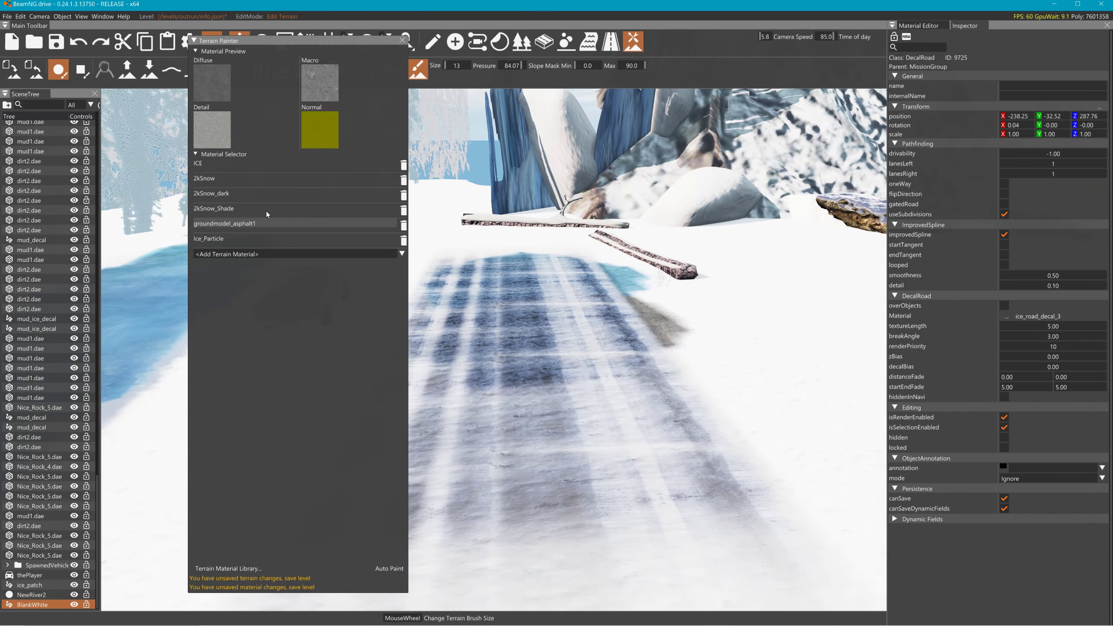
- Paint over the terrain patches under the decal road with the 2kSnow_Shade and 2kSnow materials
{"action": "left_click", "coordinate": [224, 208]}
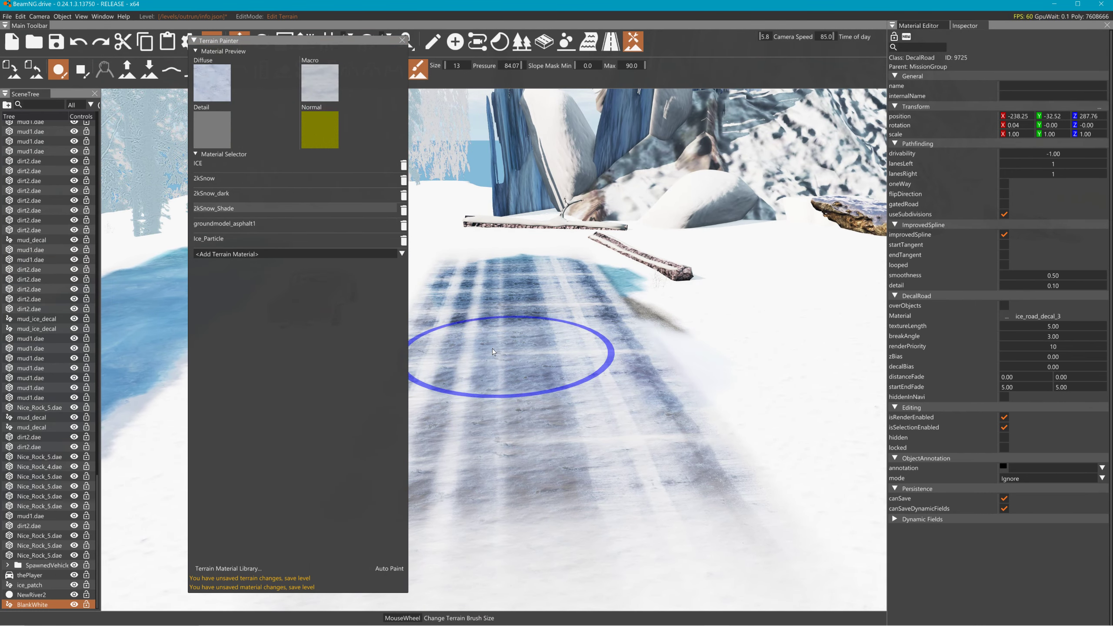
{"action": "left_click", "coordinate": [245, 163]}
{"action": "mouse_move", "coordinate": [599, 377]}
{"action": "left_mouse_down"}
{"action": "mouse_move", "coordinate": [633, 379]}
{"action": "mouse_move", "coordinate": [489, 273]}
{"action": "mouse_move", "coordinate": [522, 273]}
{"action": "left_mouse_up"}
{"action": "left_click", "coordinate": [272, 179]}
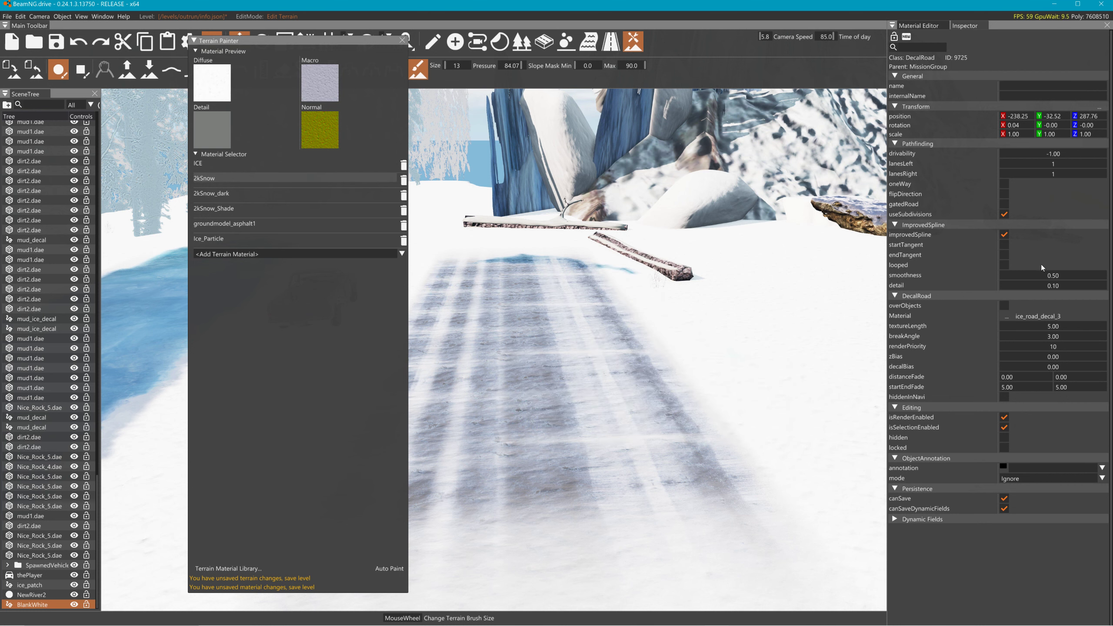
- Change the decal road's material to mud_ice_decal and set the width of all its nodes to 2.00
{"action": "left_click", "coordinate": [1012, 315]}
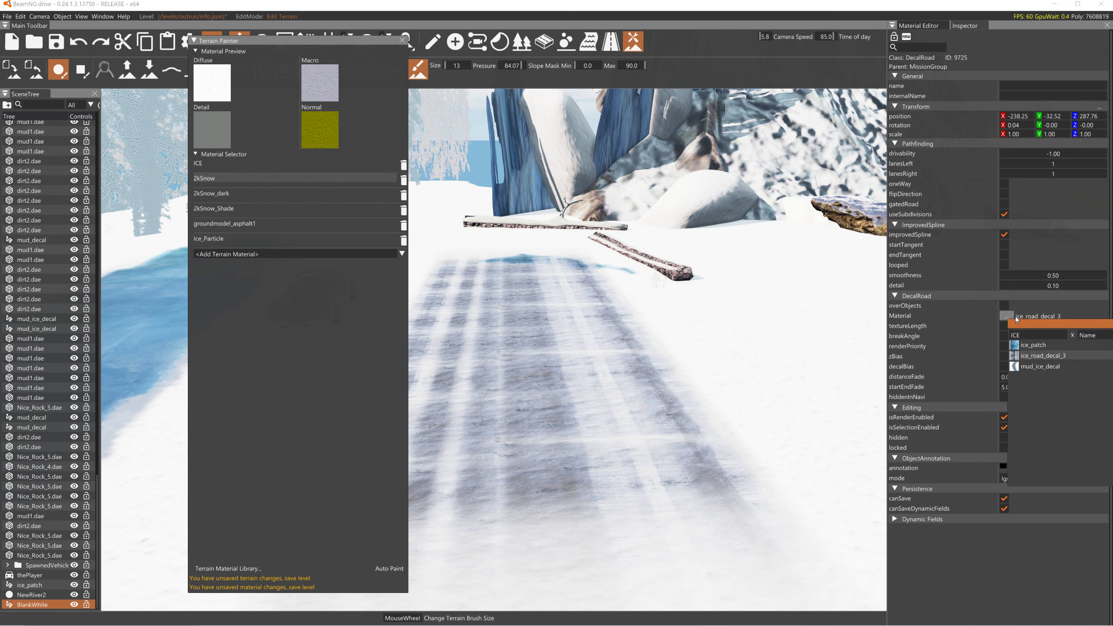
{"action": "left_click", "coordinate": [1047, 365]}
{"action": "right_click_drag", "start_coordinate": [557, 310], "coordinate": [583, 356]}
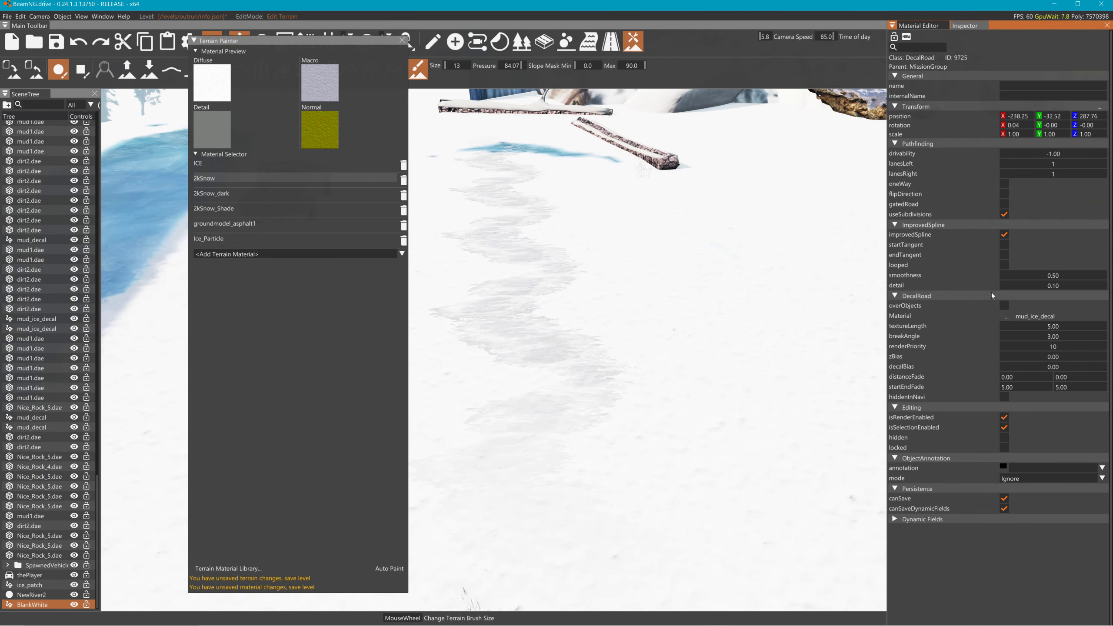
{"action": "right_click_drag", "start_coordinate": [626, 318], "coordinate": [563, 268]}
{"action": "right_click_drag", "start_coordinate": [802, 467], "coordinate": [835, 467]}
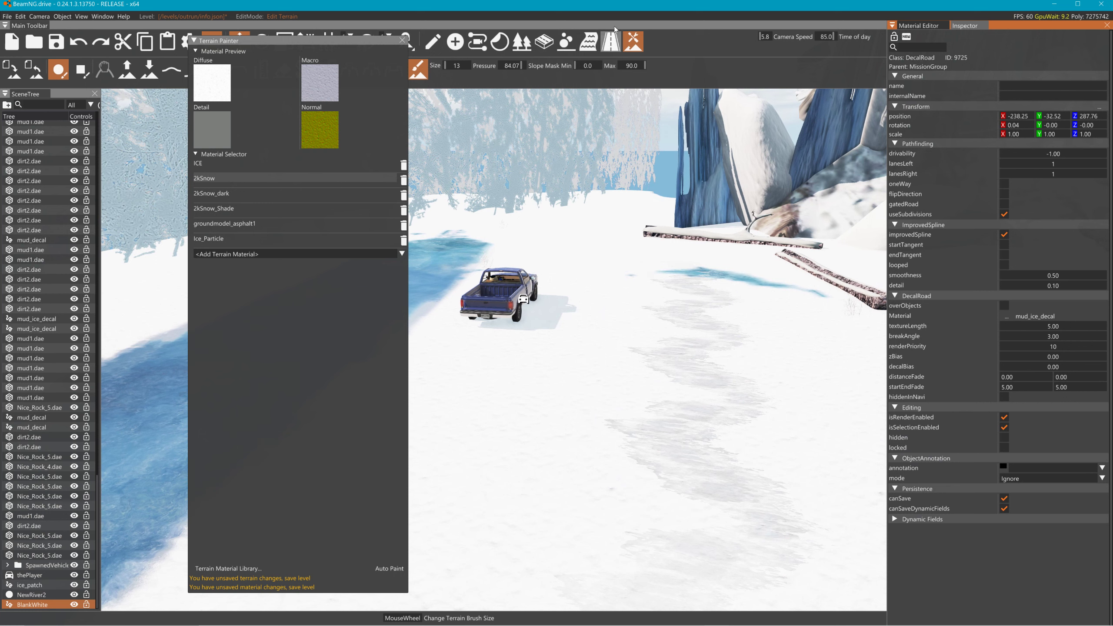
{"action": "left_click", "coordinate": [611, 43]}
{"action": "key", "text": "ctrl+a"}
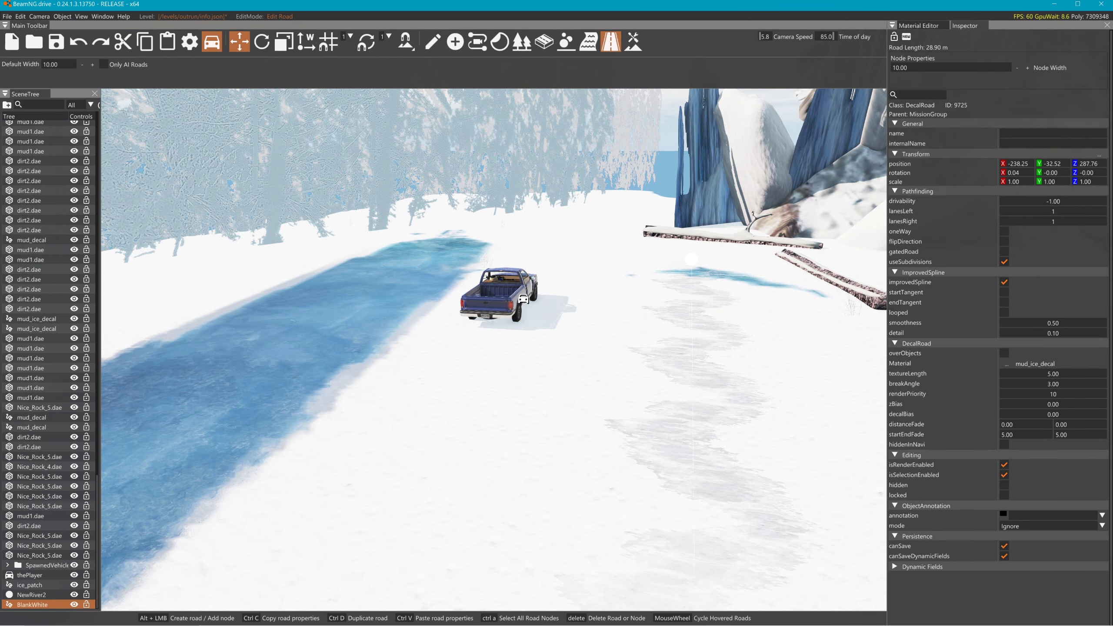
{"action": "left_click", "coordinate": [940, 67]}
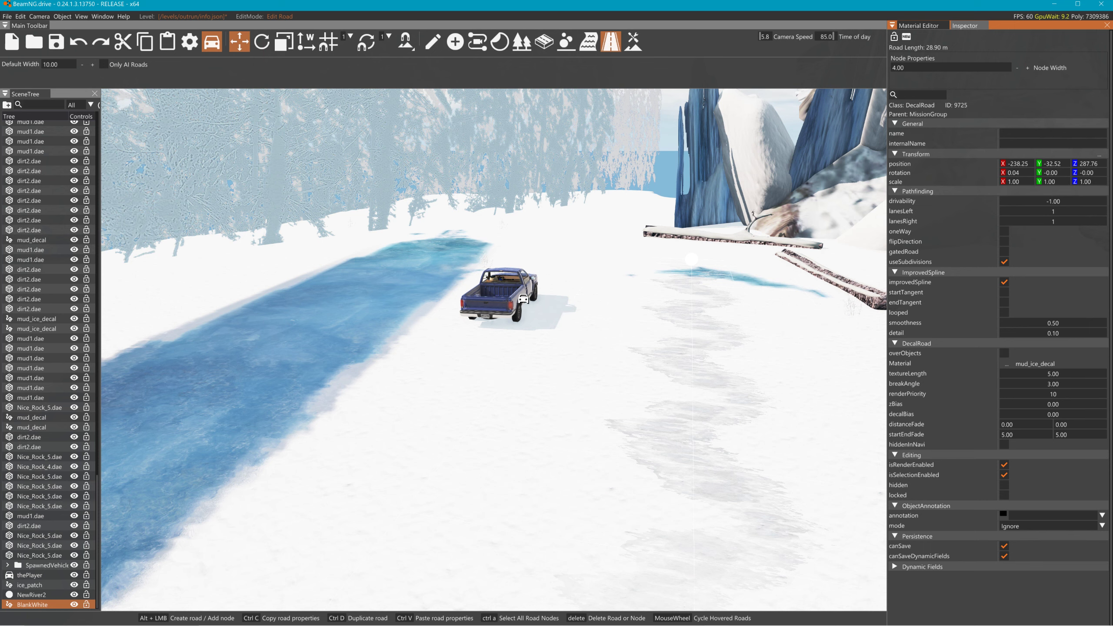
{"action": "right_click_drag", "start_coordinate": [792, 324], "coordinate": [819, 267]}
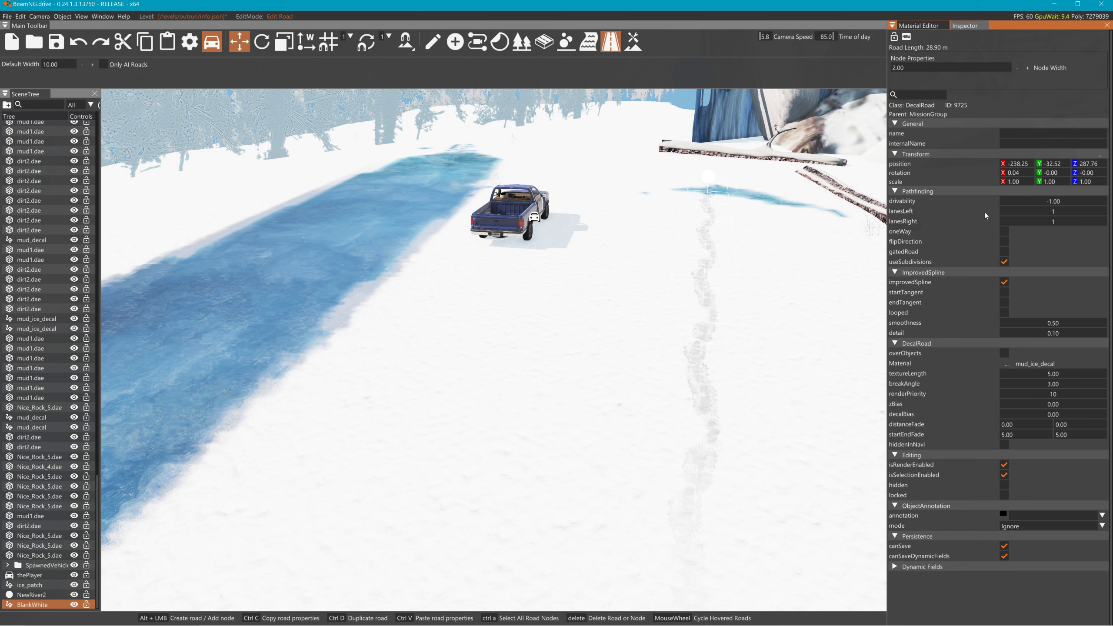
- Reroute the mud_ice_decal road by pulling its far node back behind the truck and adding two nodes curving past the truck
{"action": "left_click", "coordinate": [698, 476]}
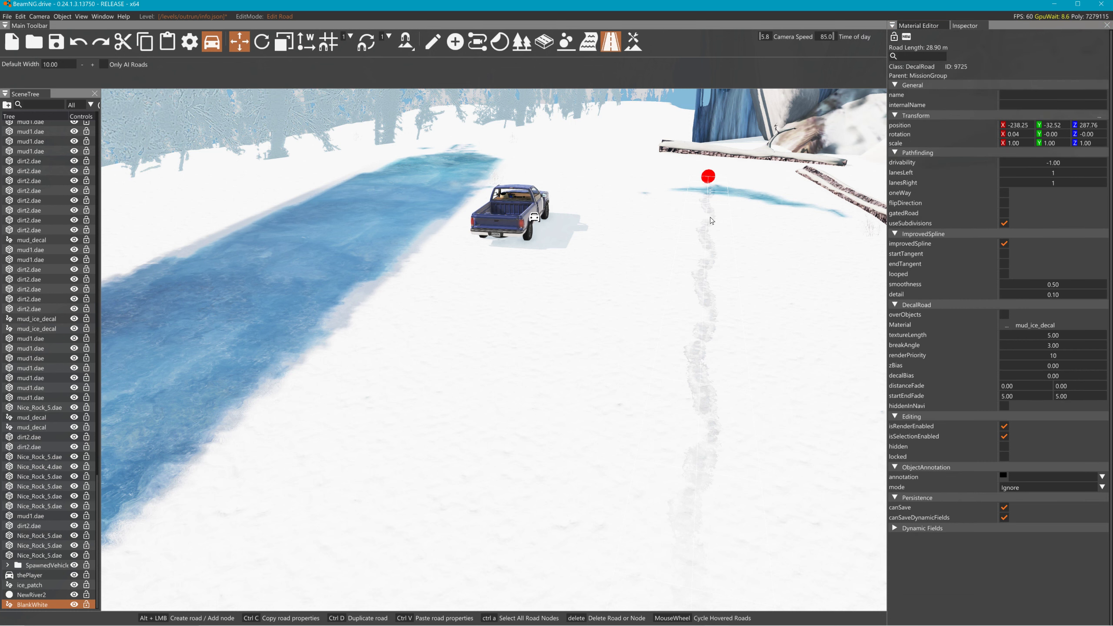
{"action": "left_click", "coordinate": [700, 211], "text": "alt"}
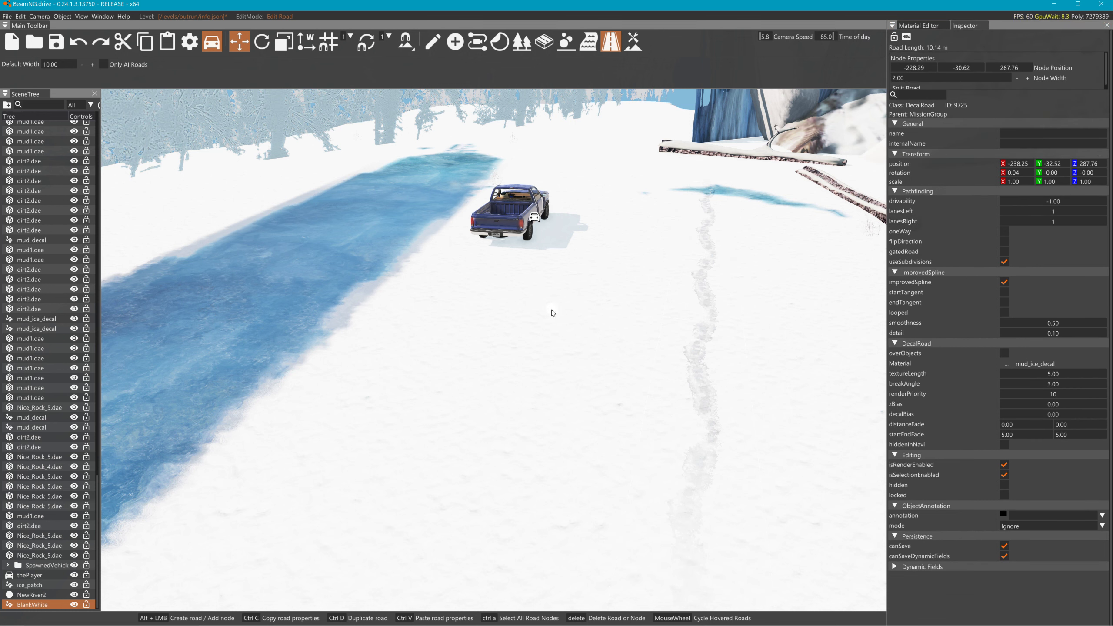
{"action": "left_click_drag", "start_coordinate": [552, 313], "coordinate": [550, 332]}
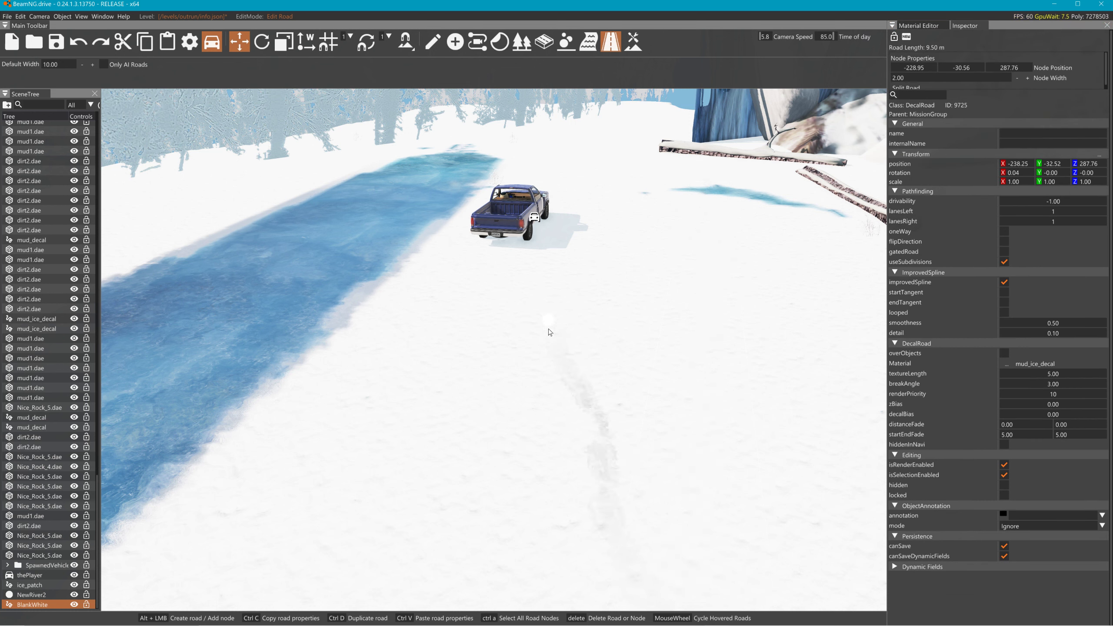
{"action": "left_click", "coordinate": [582, 265], "text": "alt"}
{"action": "left_click", "coordinate": [599, 191], "text": "alt"}
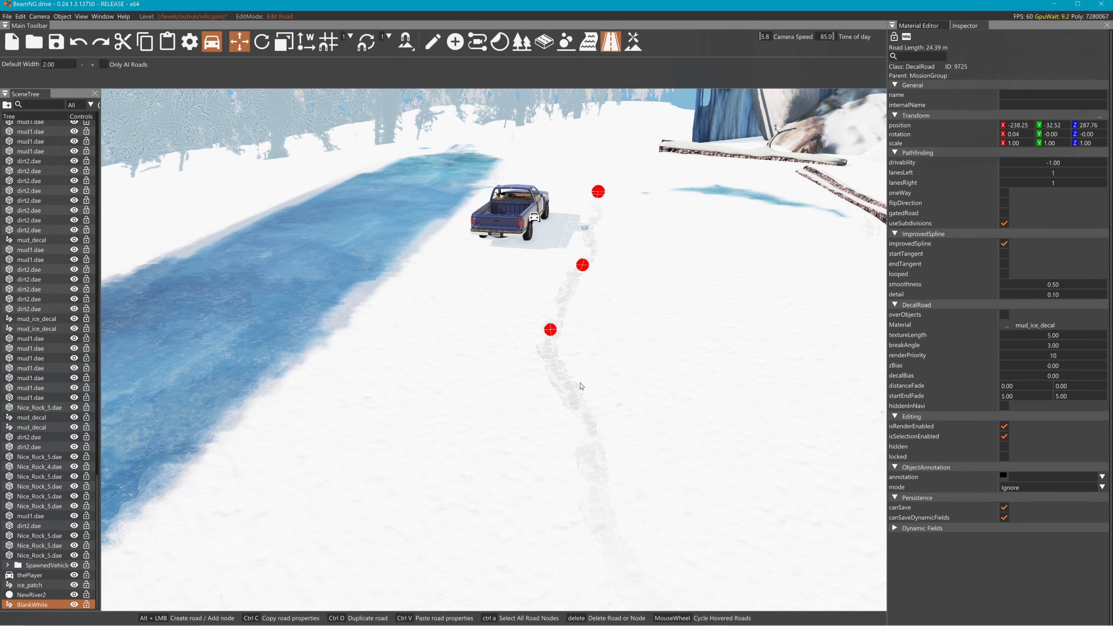
- Duplicate the mud_ice_decal road and shift the copy's nodes sideways to form a second track running beside the first
{"action": "key", "text": "ctrl+d"}
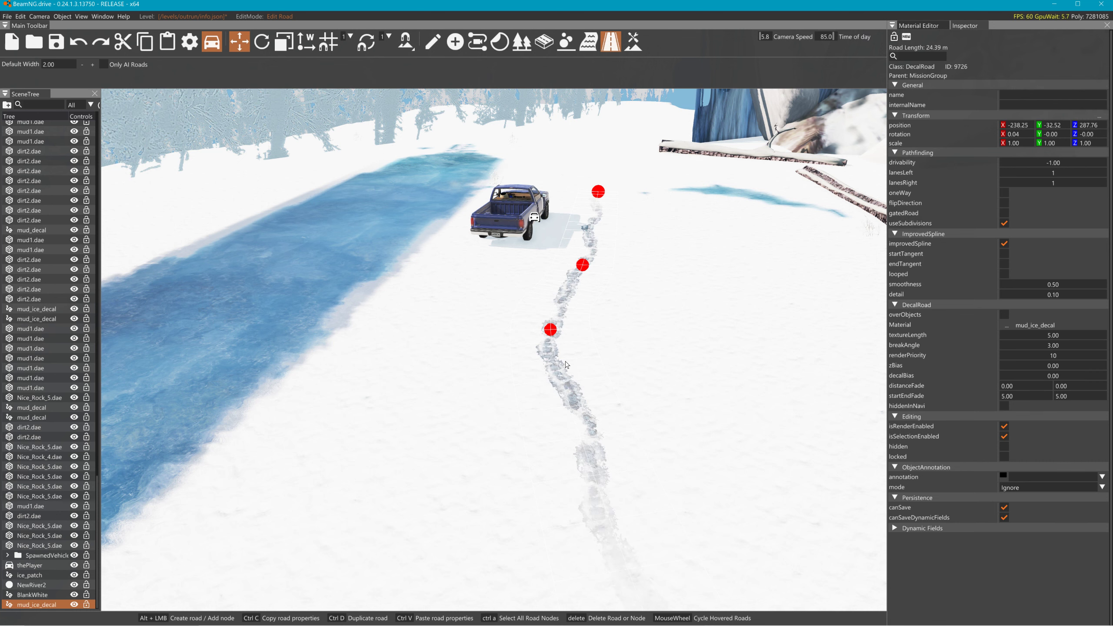
{"action": "left_click_drag", "start_coordinate": [555, 333], "coordinate": [582, 332]}
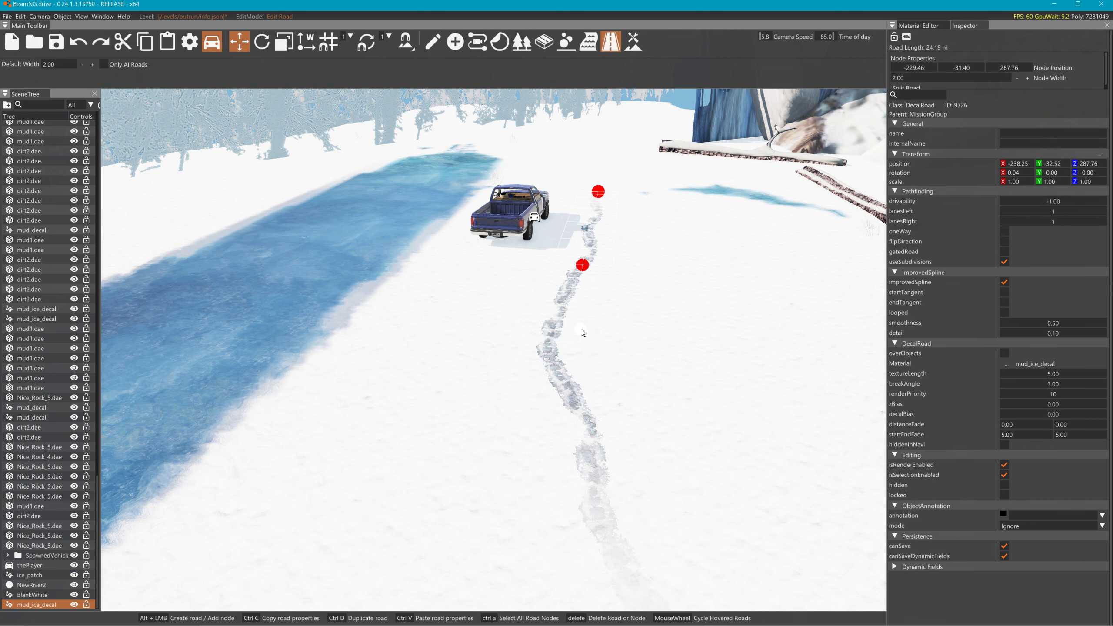
{"action": "left_click_drag", "start_coordinate": [607, 268], "coordinate": [621, 266]}
{"action": "left_click_drag", "start_coordinate": [598, 192], "coordinate": [631, 193]}
{"action": "left_click", "coordinate": [638, 475]}
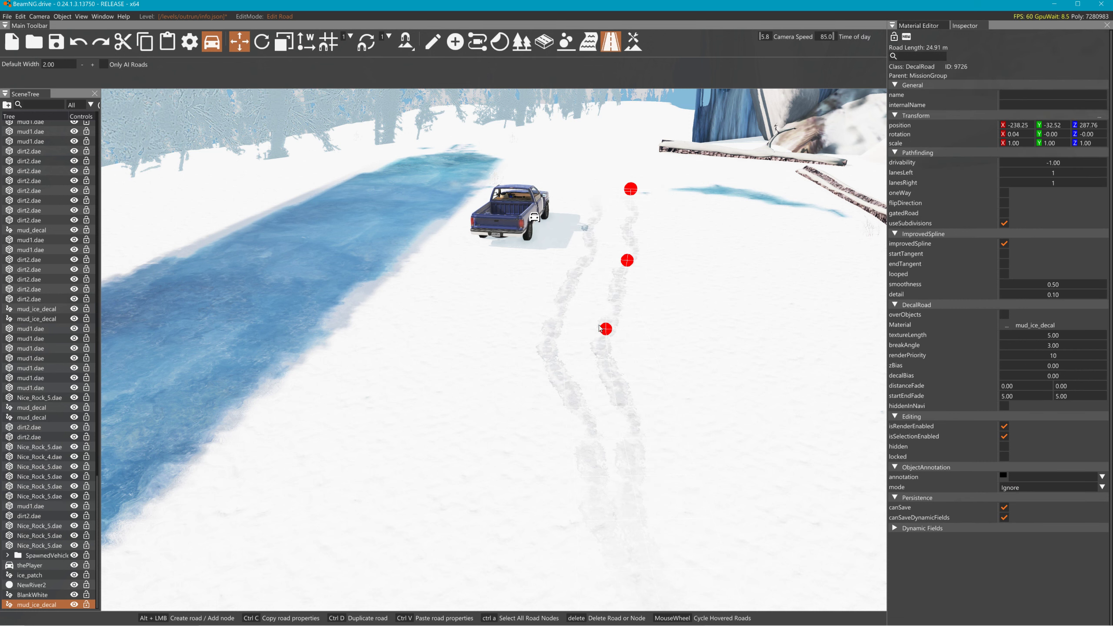
{"action": "right_click_drag", "start_coordinate": [637, 528], "coordinate": [658, 588]}
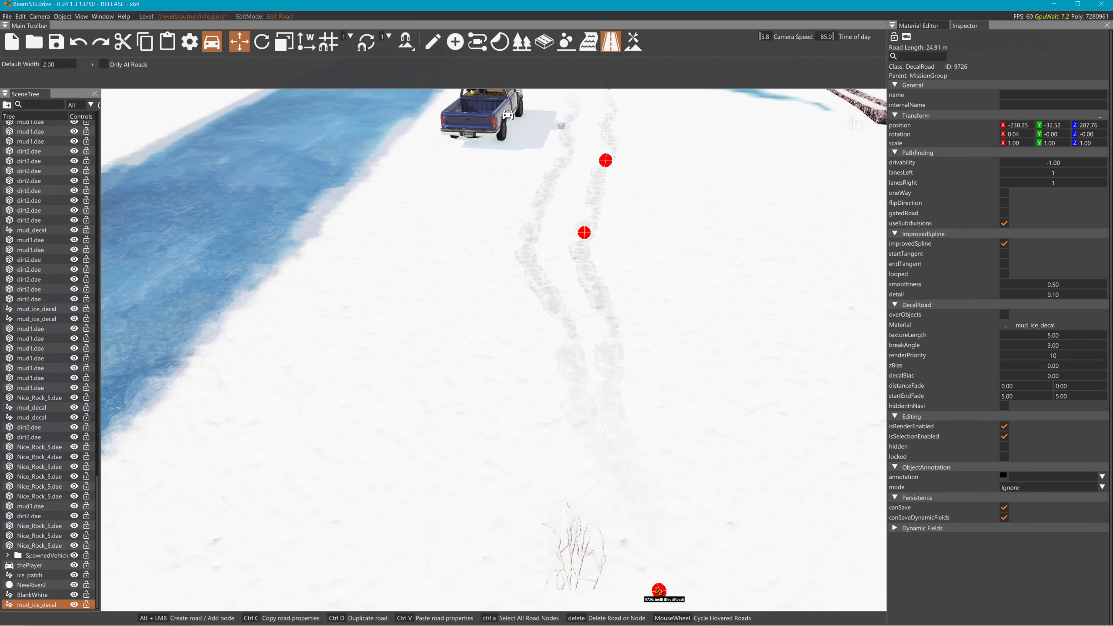
{"action": "left_click_drag", "start_coordinate": [659, 588], "coordinate": [744, 554]}
{"action": "right_click_drag", "start_coordinate": [744, 554], "coordinate": [563, 188]}
- Check both tracks without their node markers, reselect the duplicated track in road editing and nudge its middle node slightly
{"action": "left_click", "coordinate": [433, 41]}
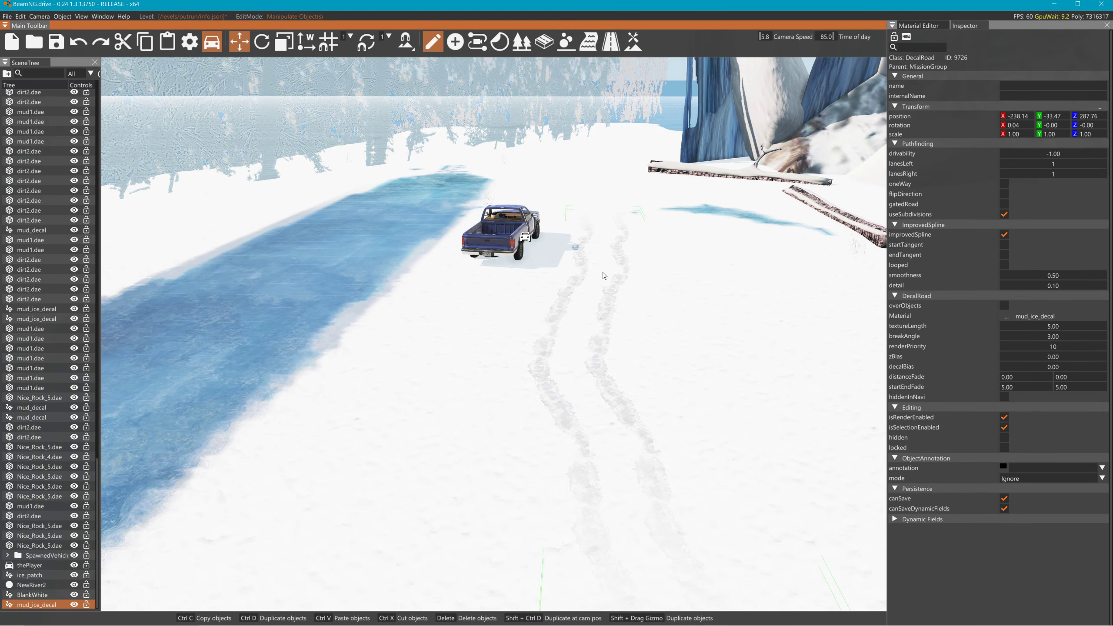
{"action": "left_click", "coordinate": [610, 145]}
{"action": "left_click", "coordinate": [611, 41]}
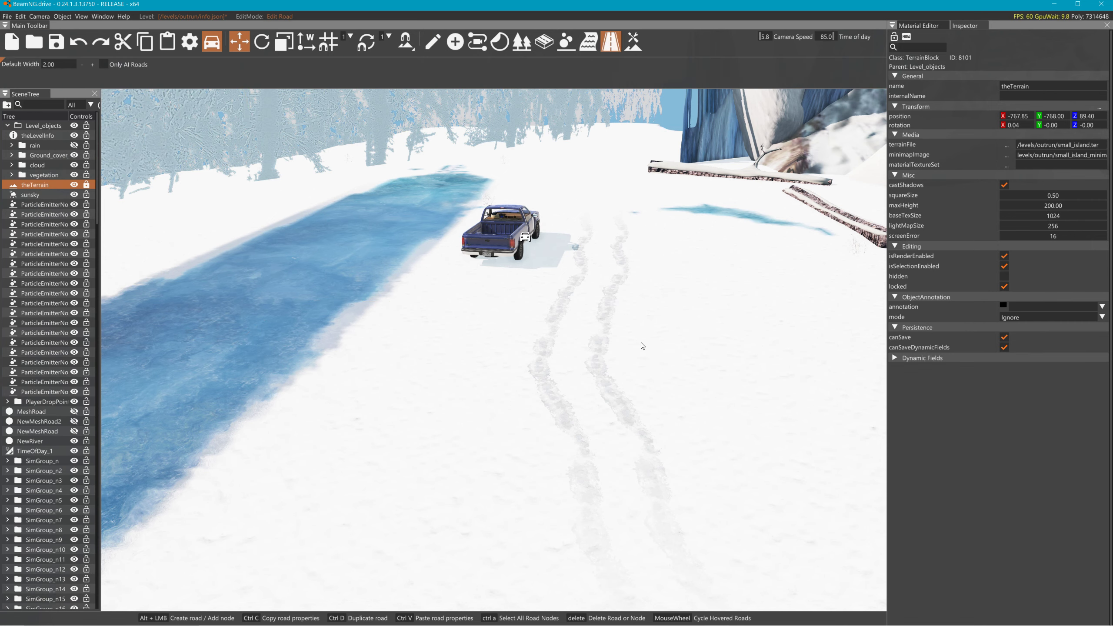
{"action": "left_click", "coordinate": [608, 340]}
{"action": "right_click_drag", "start_coordinate": [664, 345], "coordinate": [636, 239]}
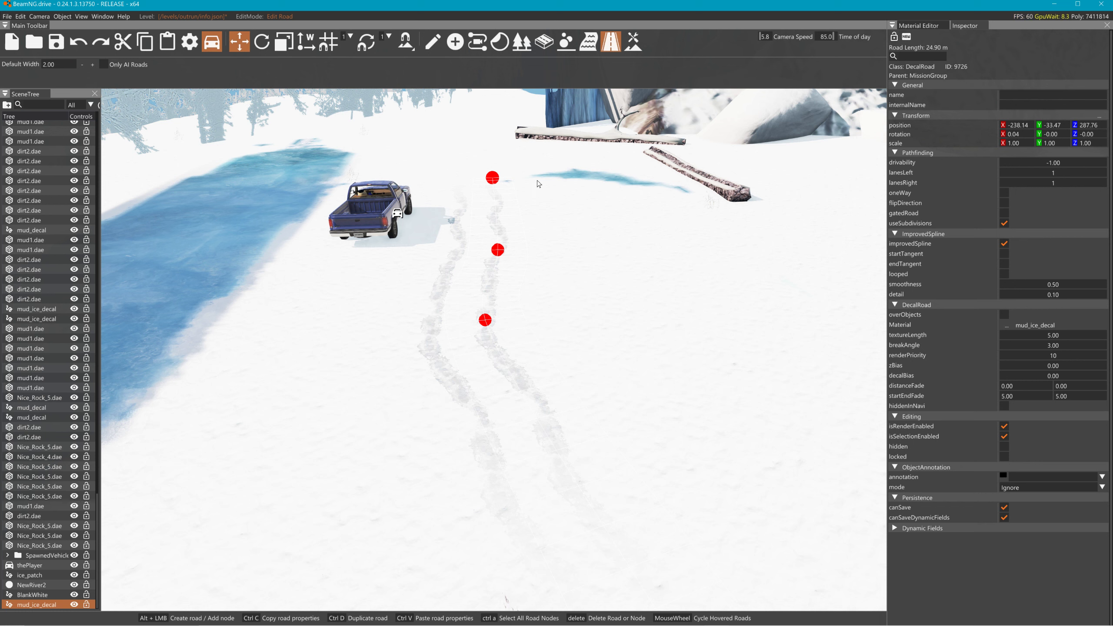
{"action": "mouse_move", "coordinate": [484, 321]}
{"action": "left_mouse_down"}
{"action": "mouse_move", "coordinate": [468, 324]}
{"action": "mouse_move", "coordinate": [491, 324]}
{"action": "left_mouse_up"}
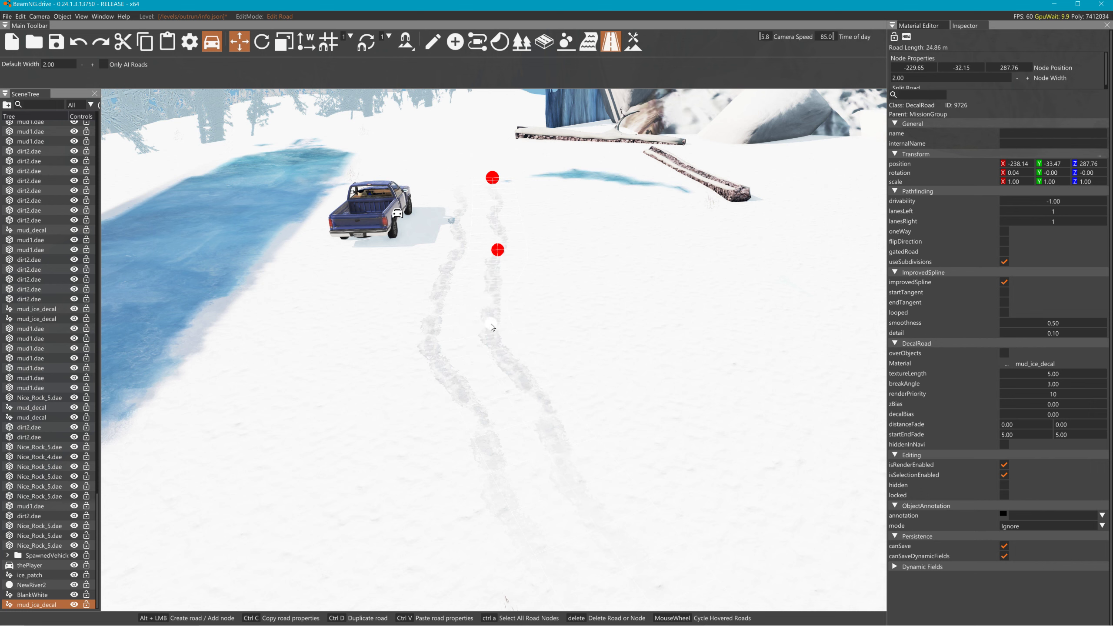
- Bend the first track across the snow and onto the blue ice by moving its far nodes, and view it there
{"action": "left_click", "coordinate": [479, 236]}
{"action": "left_click", "coordinate": [460, 209]}
{"action": "left_click_drag", "start_coordinate": [459, 181], "coordinate": [283, 301]}
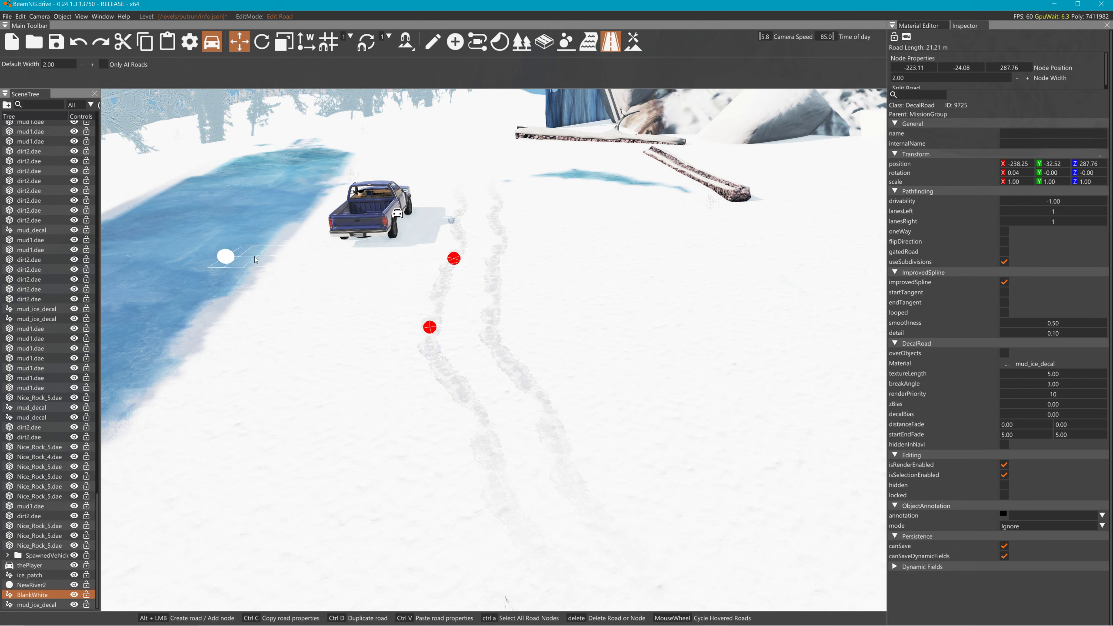
{"action": "left_click_drag", "start_coordinate": [453, 258], "coordinate": [332, 283]}
{"action": "left_click_drag", "start_coordinate": [226, 256], "coordinate": [147, 191]}
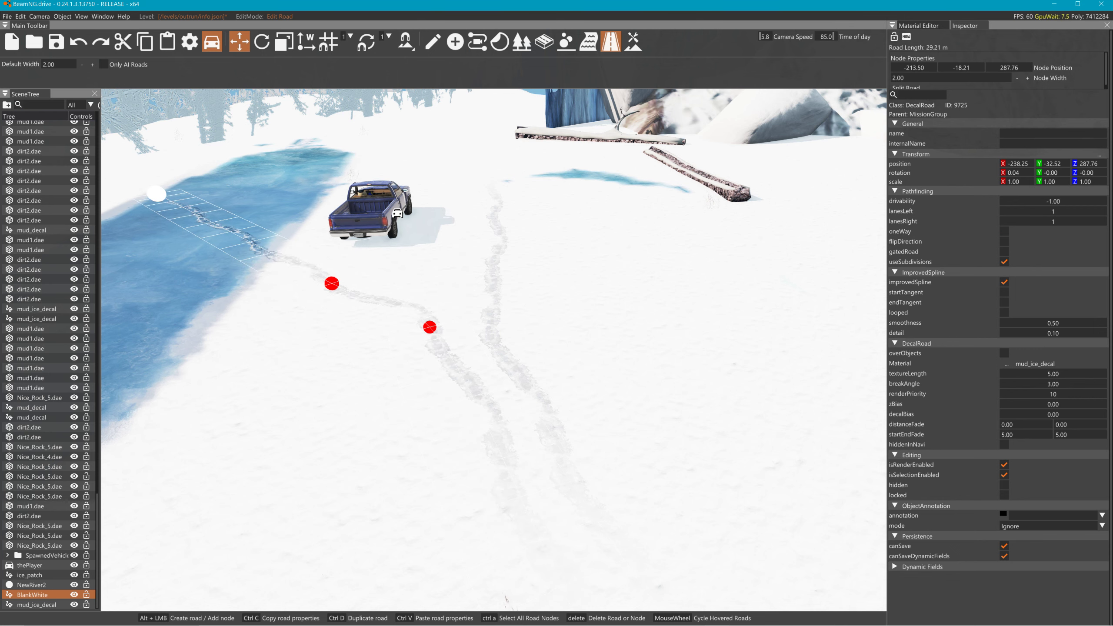
{"action": "right_click_drag", "start_coordinate": [152, 192], "coordinate": [57, 151]}
{"action": "left_click", "coordinate": [162, 199]}
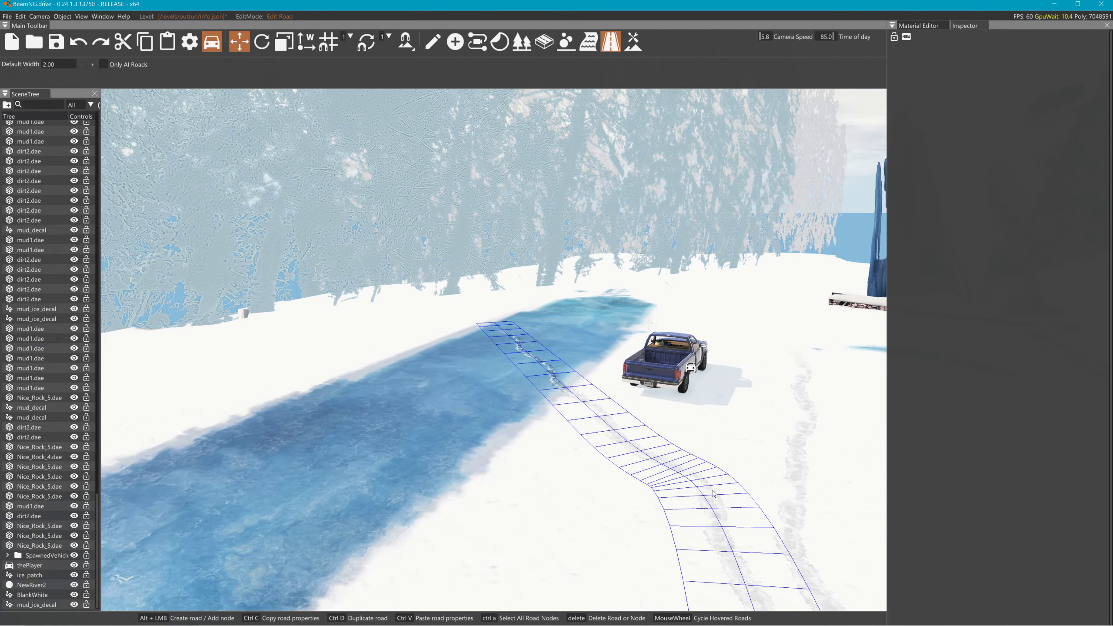
{"action": "key", "text": "w"}
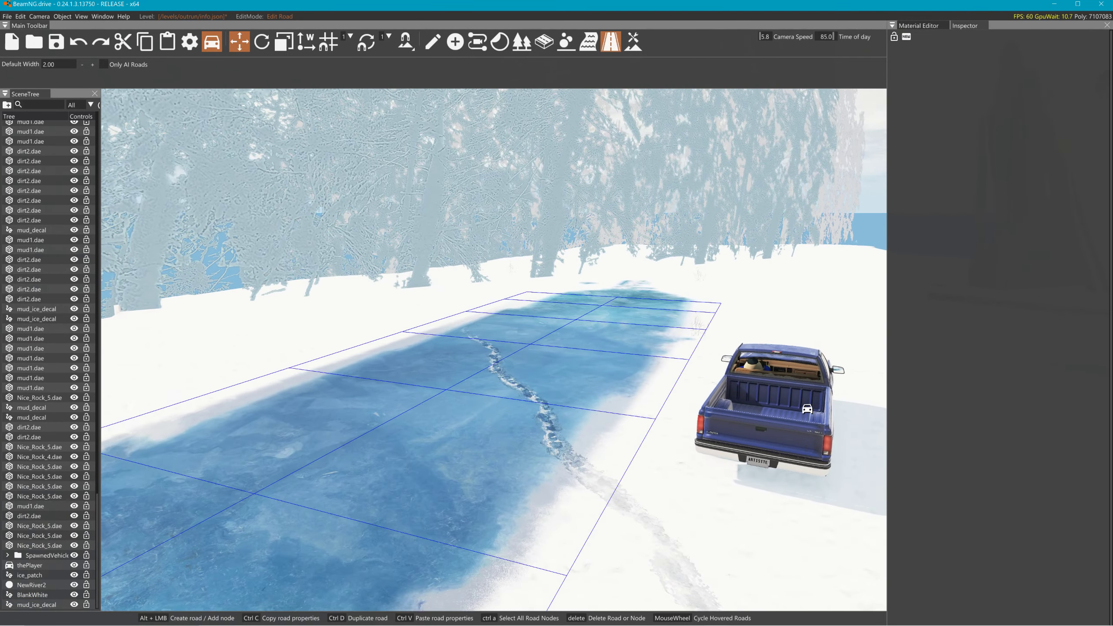
- Examine the mud_ice_decal track up close and from farther back where it runs from the snow across the blue ice
{"action": "right_click_drag", "start_coordinate": [649, 456], "coordinate": [684, 545]}
{"action": "key", "text": "w"}
{"action": "right_click_drag", "start_coordinate": [556, 443], "coordinate": [655, 537]}
{"action": "key", "text": "w"}
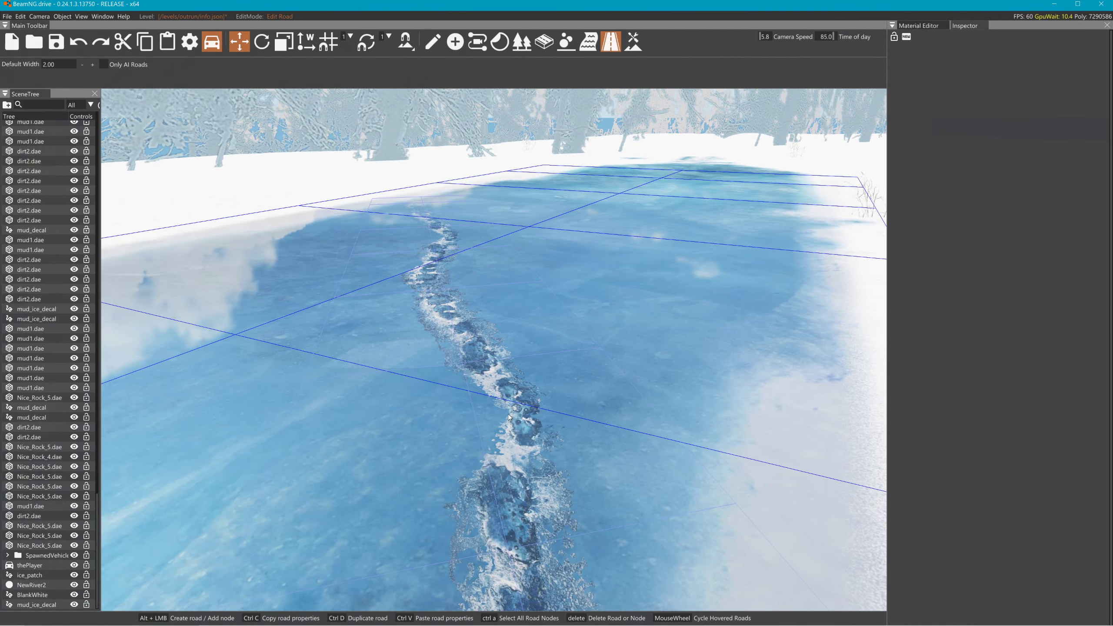
{"action": "right_click_drag", "start_coordinate": [510, 417], "coordinate": [543, 514]}
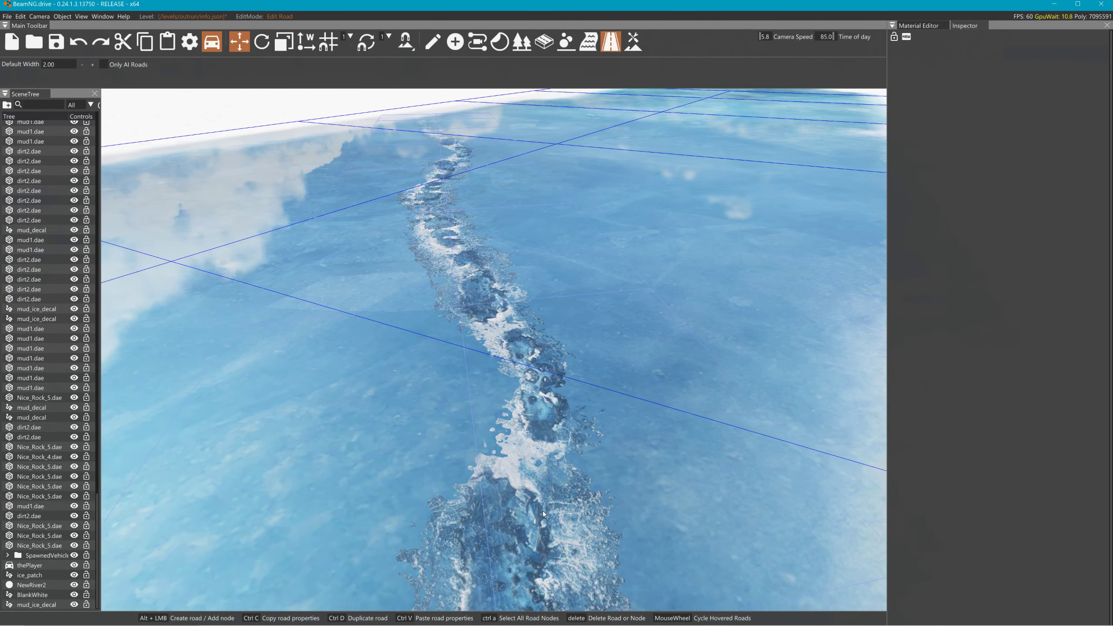
{"action": "key", "text": "w"}
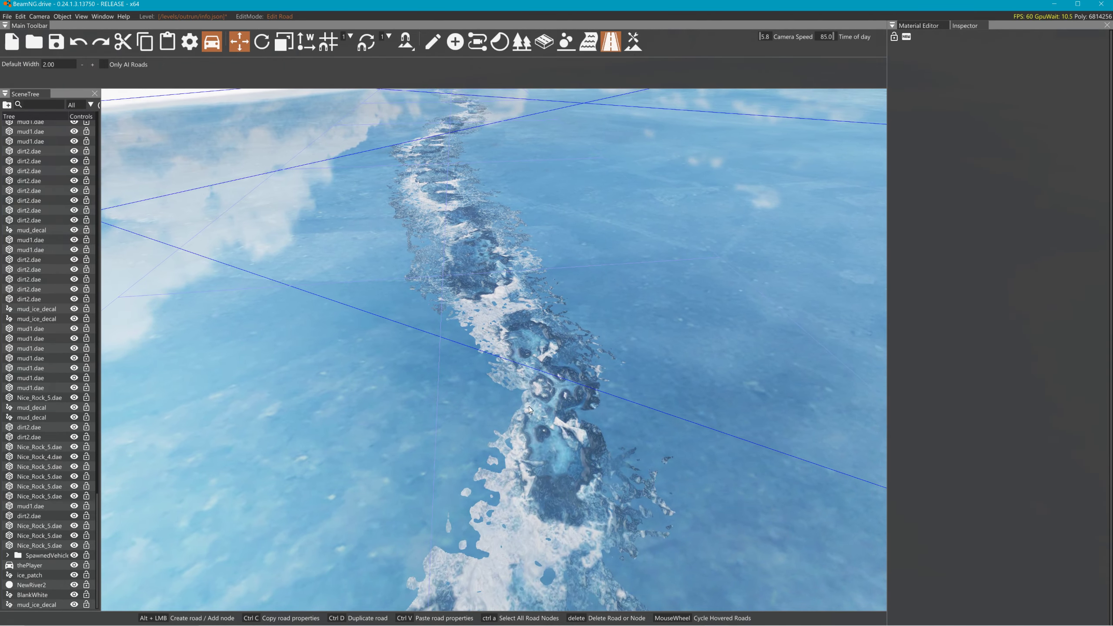
{"action": "right_click_drag", "start_coordinate": [530, 411], "coordinate": [537, 513]}
{"action": "key", "text": "s"}
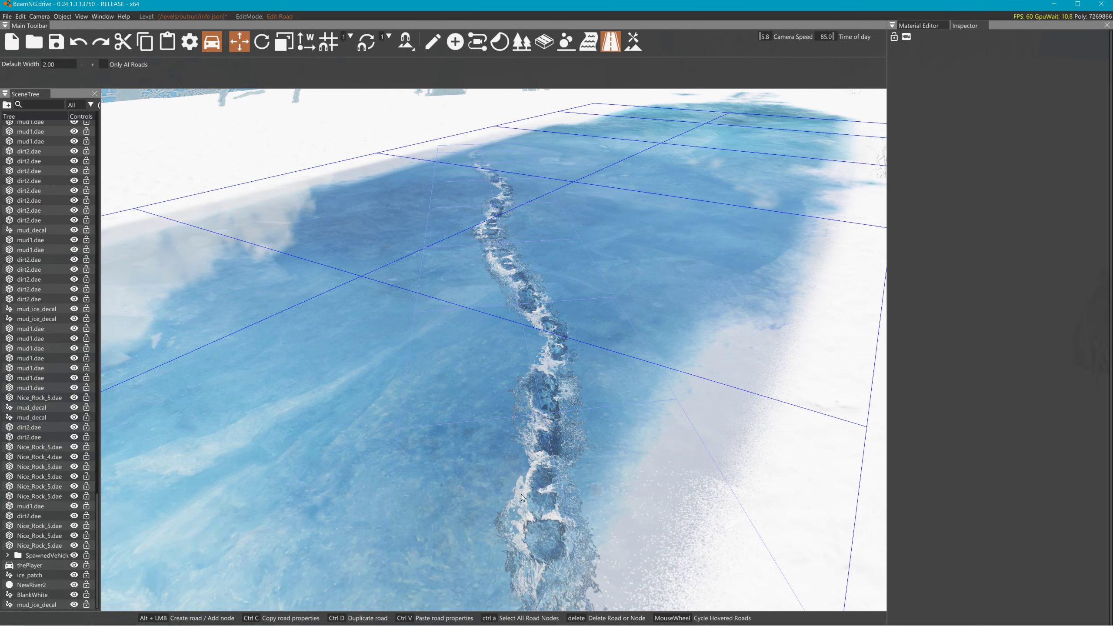
{"action": "key", "text": "s"}
{"action": "right_click_drag", "start_coordinate": [582, 279], "coordinate": [633, 243]}
{"action": "left_click", "coordinate": [488, 313]}
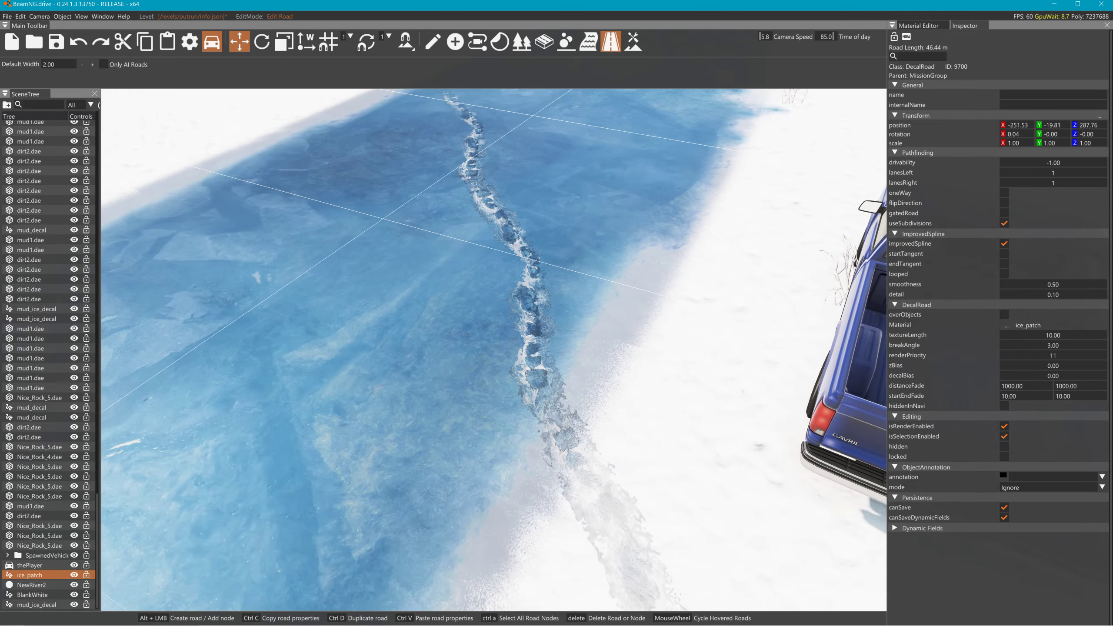
- Create a two-node decal road on the snow between the ice and the truck, and assign it the mud_decal material
{"action": "right_click_drag", "start_coordinate": [587, 265], "coordinate": [628, 173]}
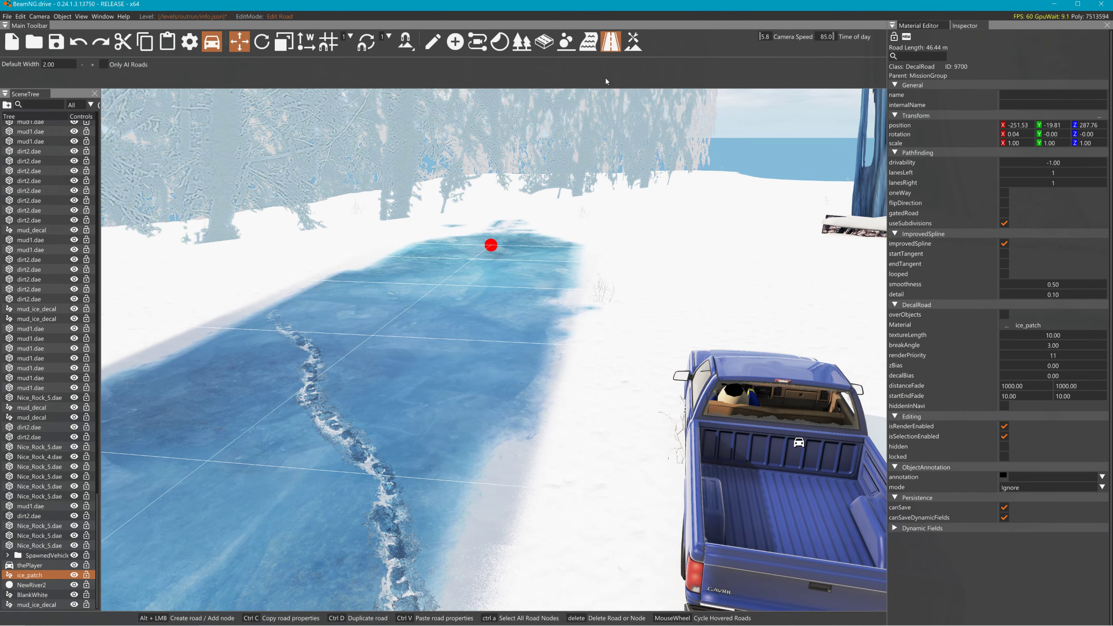
{"action": "left_click", "coordinate": [641, 380]}
{"action": "left_click", "coordinate": [632, 406], "text": "alt"}
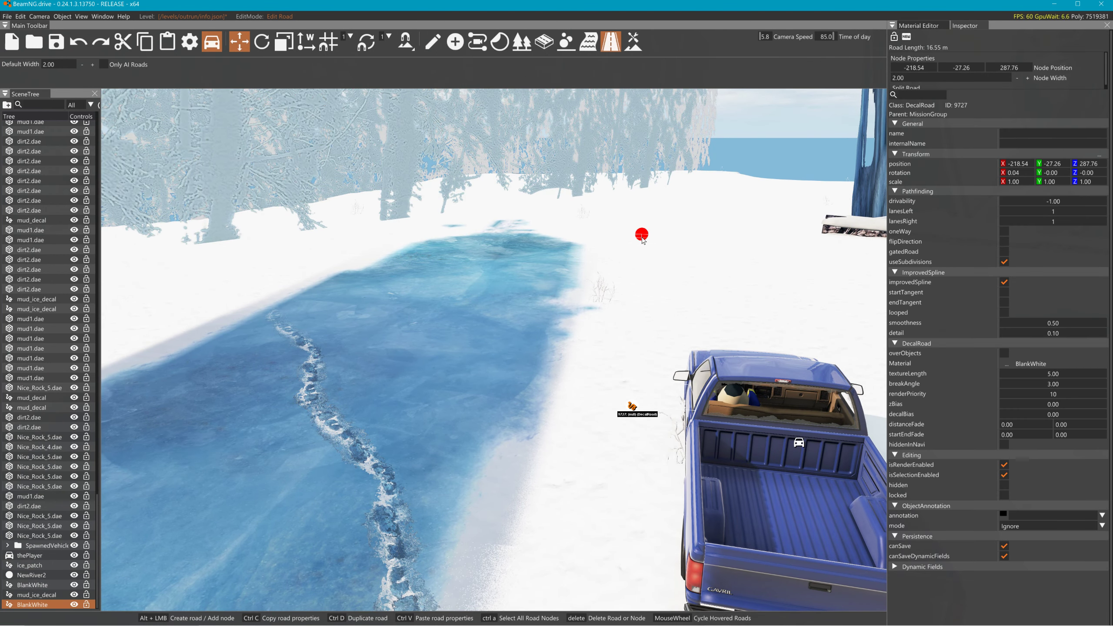
{"action": "left_click", "coordinate": [642, 238], "text": "alt"}
{"action": "left_click", "coordinate": [1007, 325]}
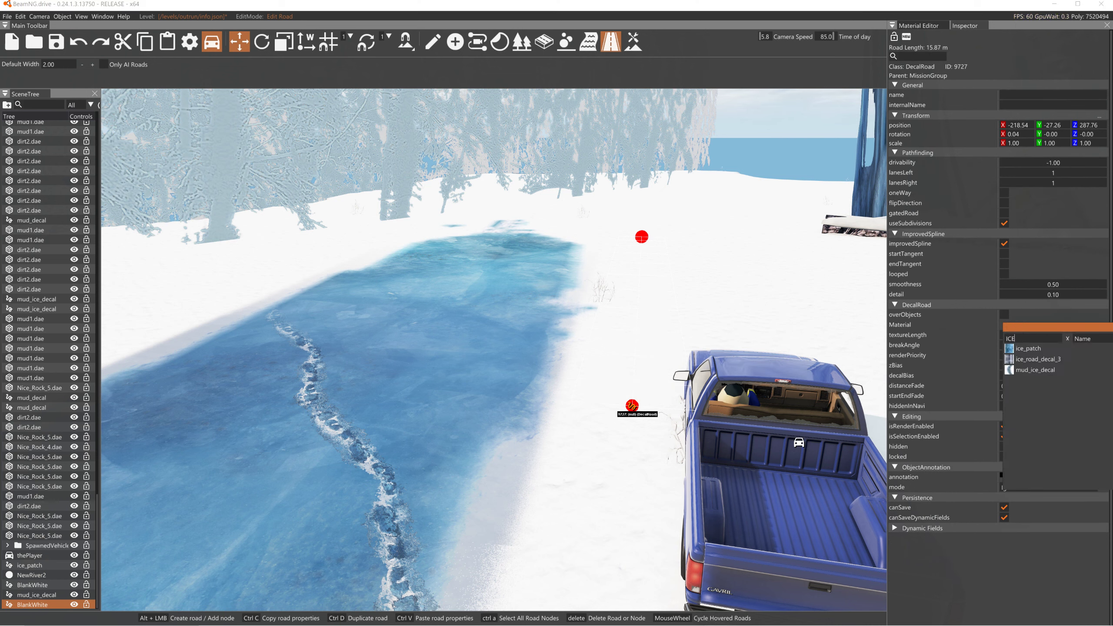
{"action": "type", "text": "MU"}
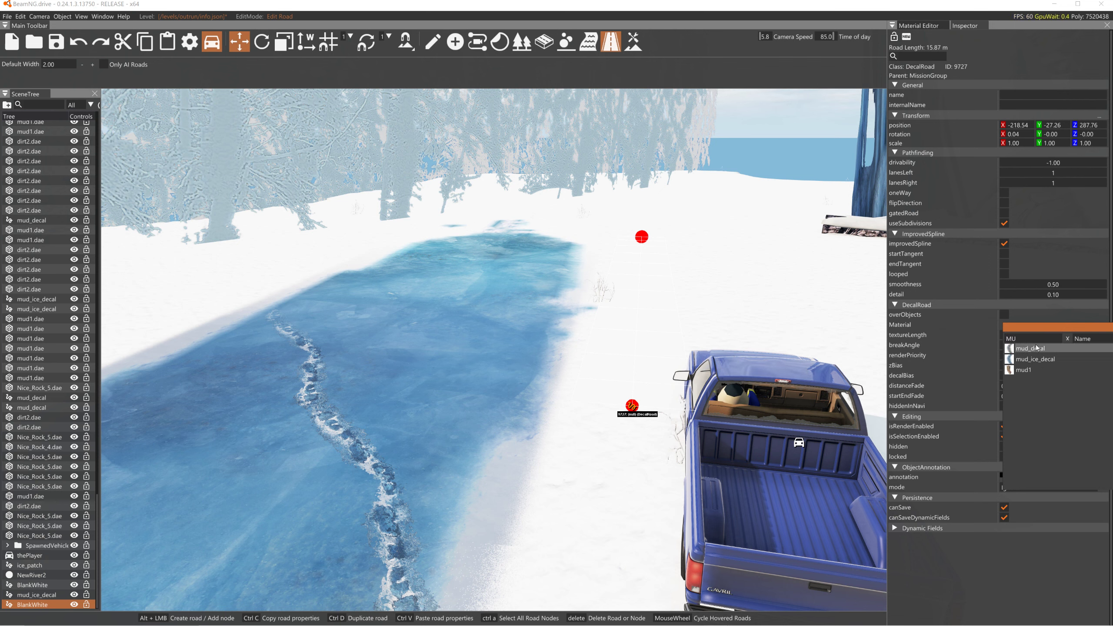
{"action": "left_click", "coordinate": [1037, 348]}
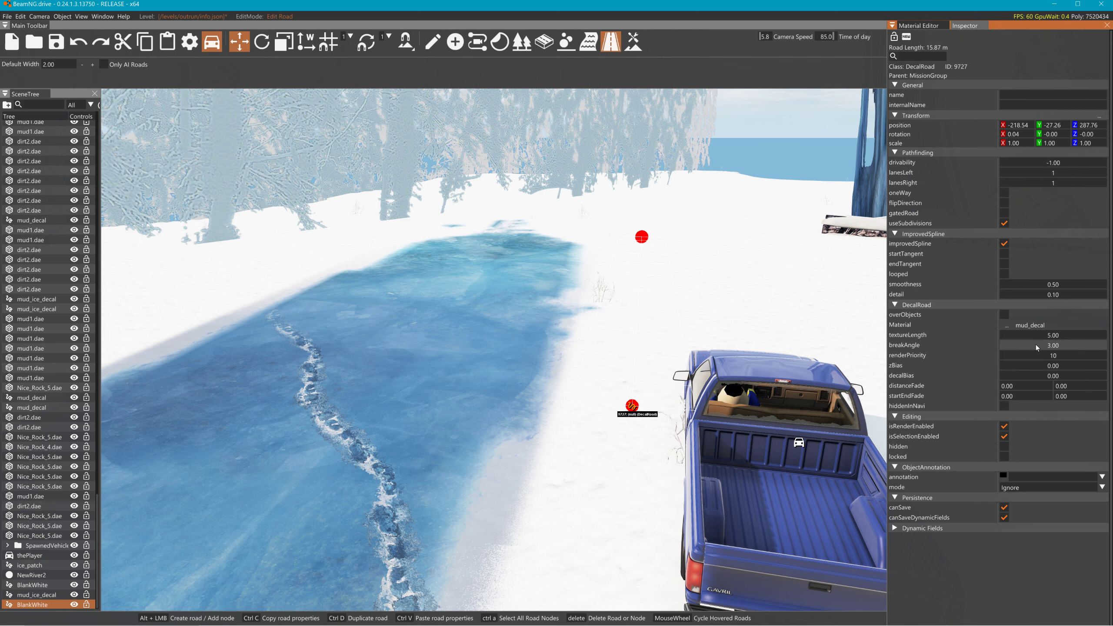
- Lengthen the new mud_decal road by pulling its near node back along the ice edge, and examine its mud texture up close
{"action": "left_click_drag", "start_coordinate": [632, 406], "coordinate": [594, 468]}
{"action": "right_click_drag", "start_coordinate": [687, 298], "coordinate": [687, 346]}
{"action": "right_click_drag", "start_coordinate": [604, 465], "coordinate": [631, 423]}
{"action": "key", "text": "w"}
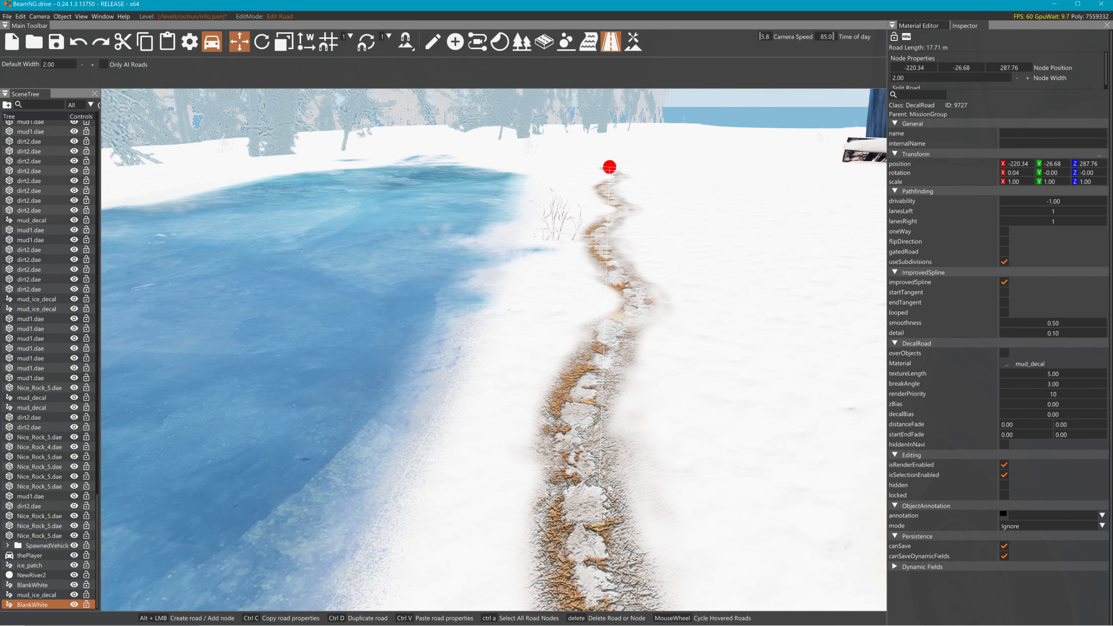
{"action": "right_click_drag", "start_coordinate": [611, 484], "coordinate": [616, 528]}
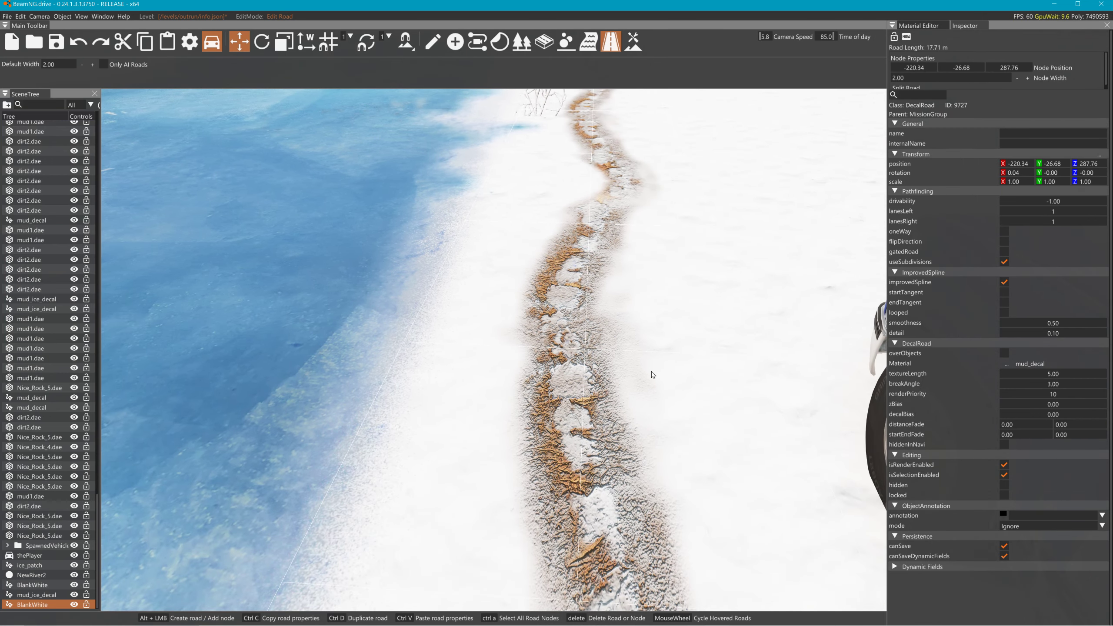
{"action": "right_click_drag", "start_coordinate": [650, 373], "coordinate": [639, 356]}
{"action": "key", "text": "s"}
{"action": "key", "text": "s"}
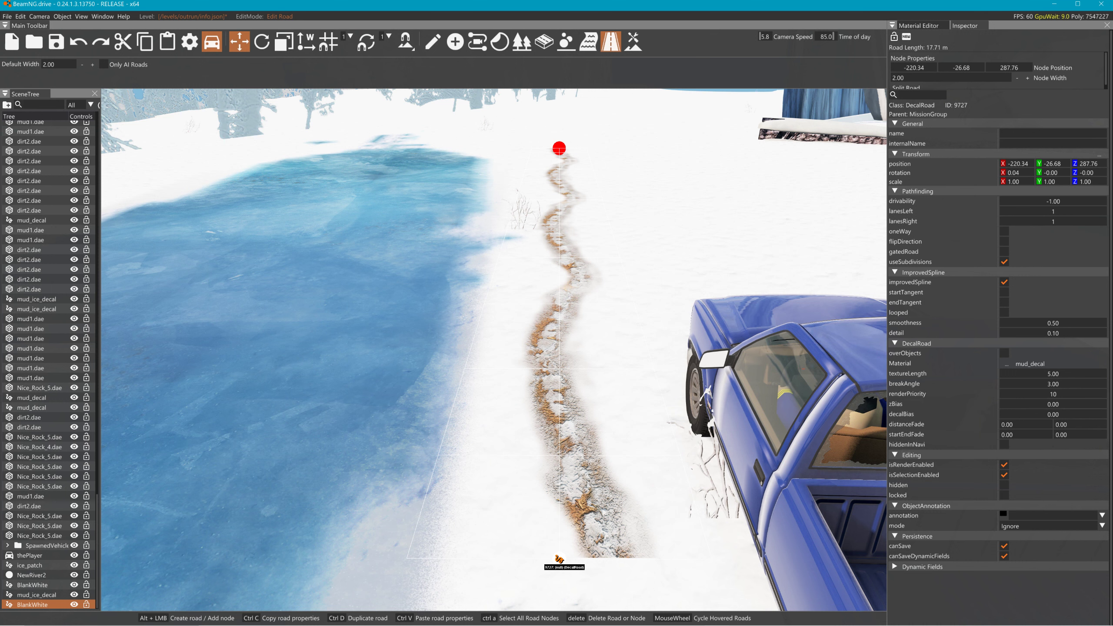
- Select all nodes of the mud_decal road, try a node width of 0.5, and settle on a width of 1
{"action": "left_click", "coordinate": [920, 78]}
{"action": "type", "text": "1"}
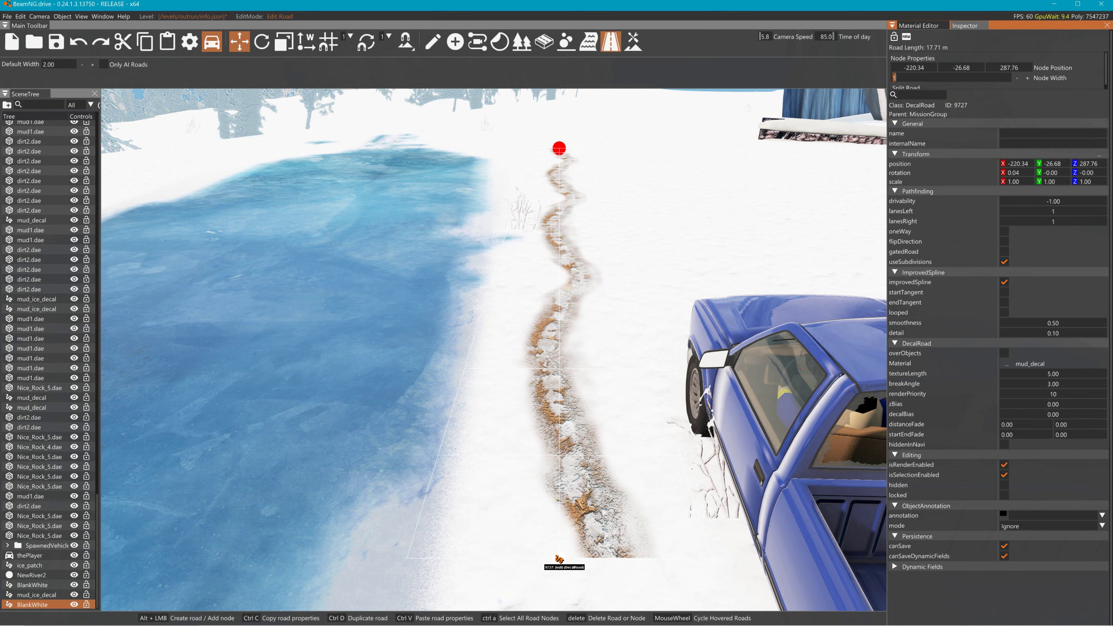
{"action": "left_click", "coordinate": [608, 242]}
{"action": "key", "text": "ctrl+a"}
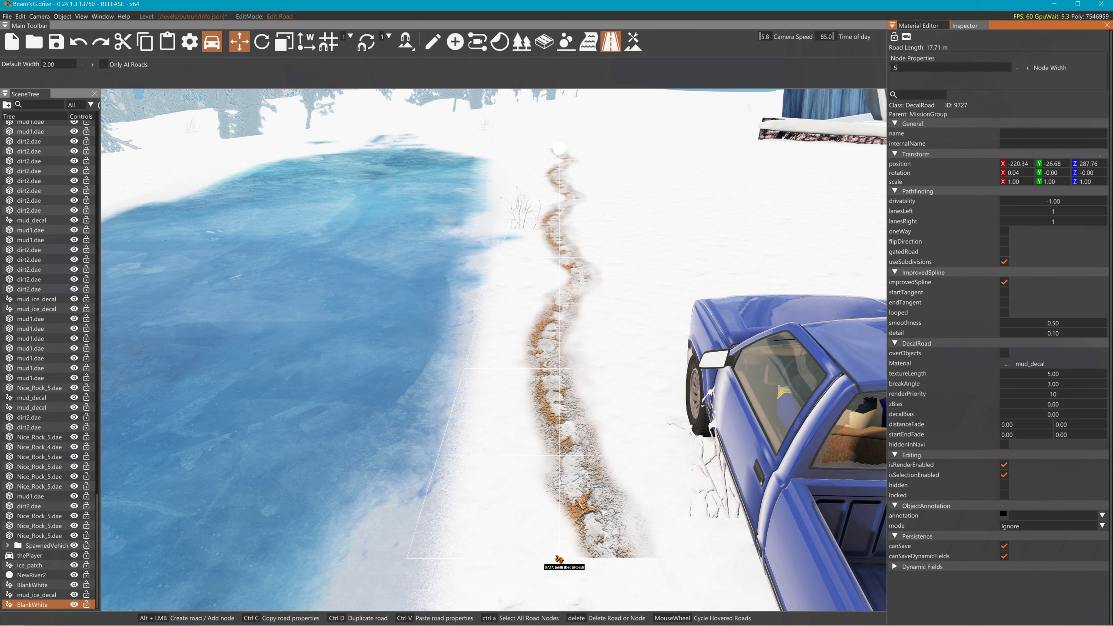
{"action": "key", "text": "Return"}
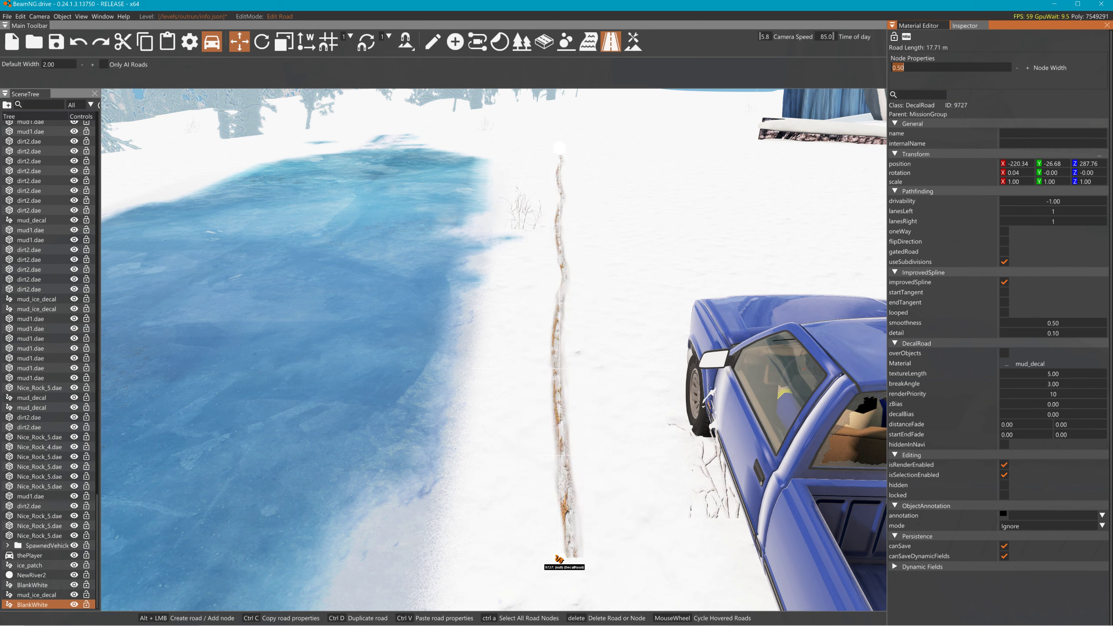
{"action": "key", "text": "Return"}
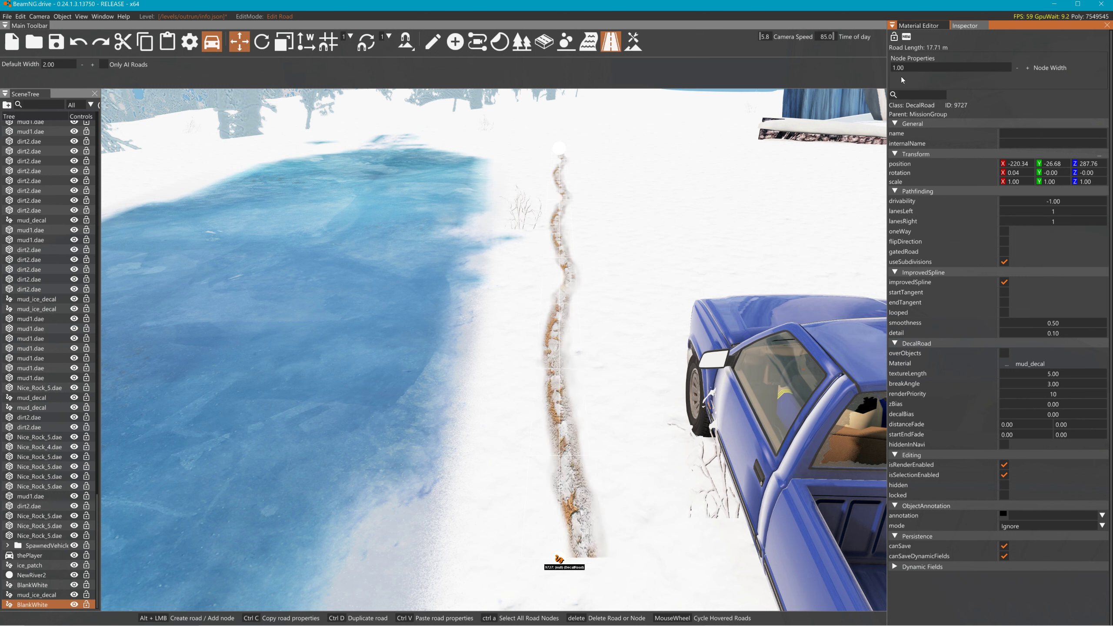
- Set the mud_decal road's texture length to 3 and deselect its nodes
{"action": "double_click", "coordinate": [1053, 374]}
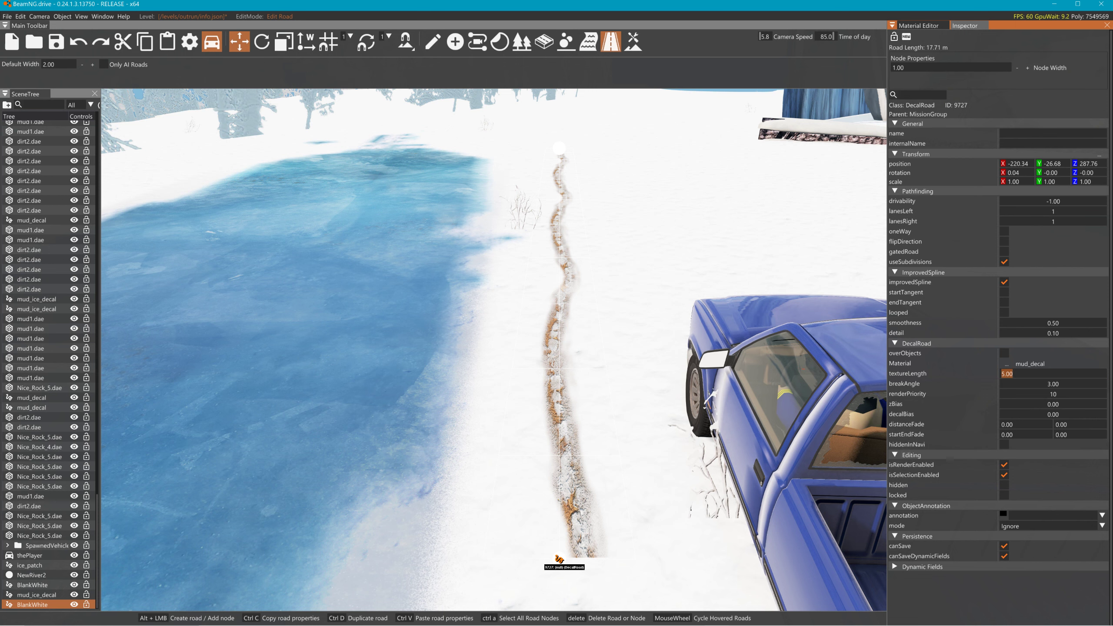
{"action": "type", "text": "3"}
{"action": "key", "text": "Return"}
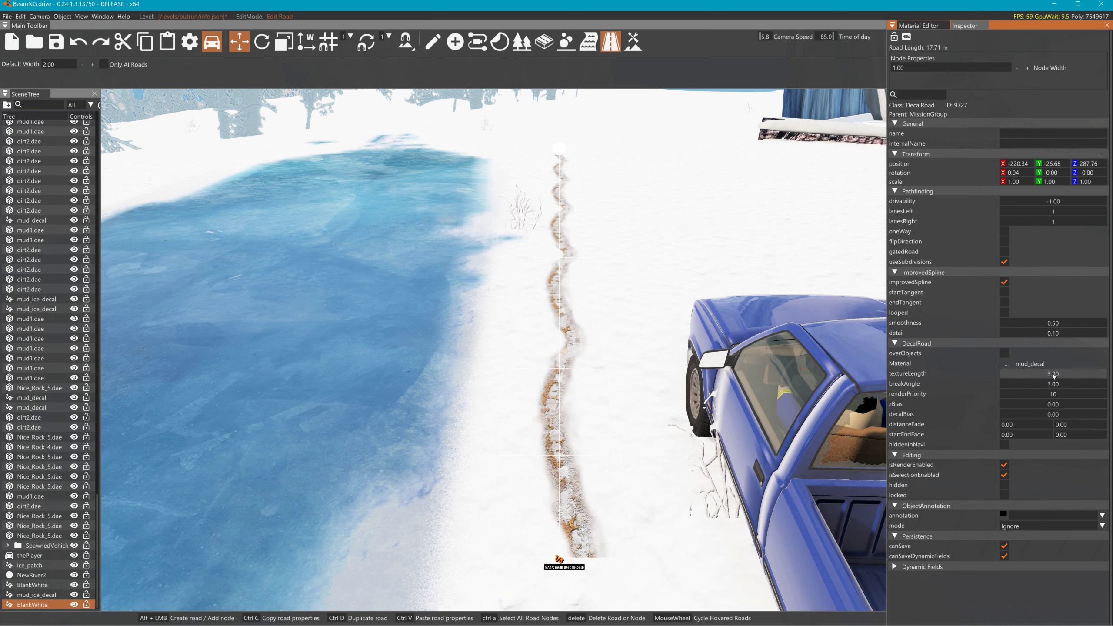
{"action": "left_click", "coordinate": [775, 248]}
- Duplicate the mud_decal road and shift both nodes of the copy toward the truck to form a parallel second track
{"action": "left_click", "coordinate": [580, 543]}
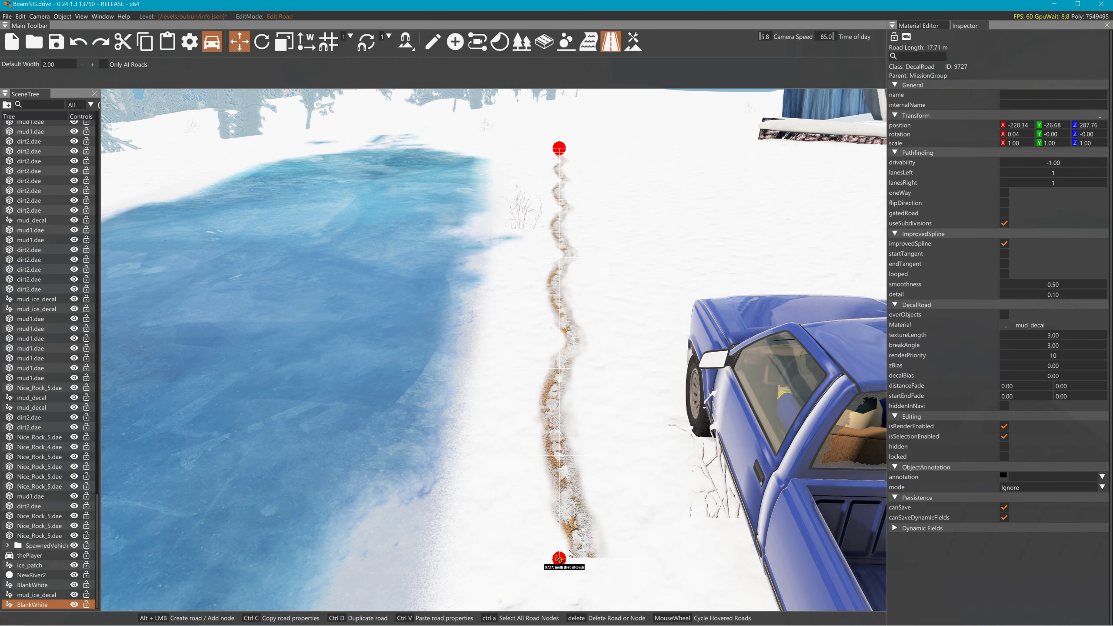
{"action": "key", "text": "ctrl+d"}
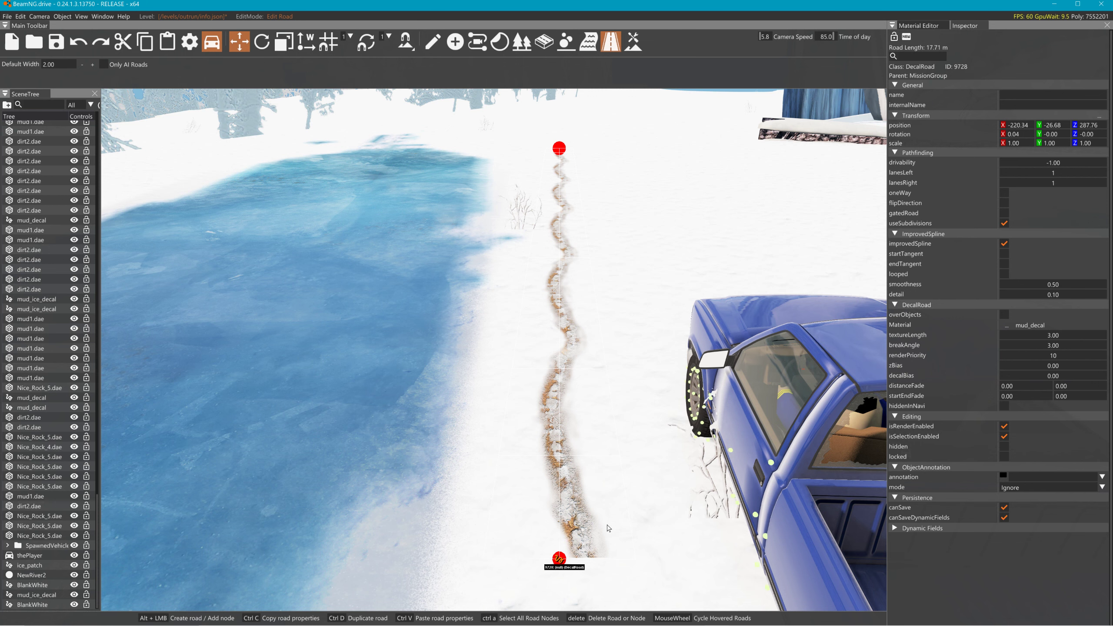
{"action": "left_click_drag", "start_coordinate": [567, 562], "coordinate": [635, 555]}
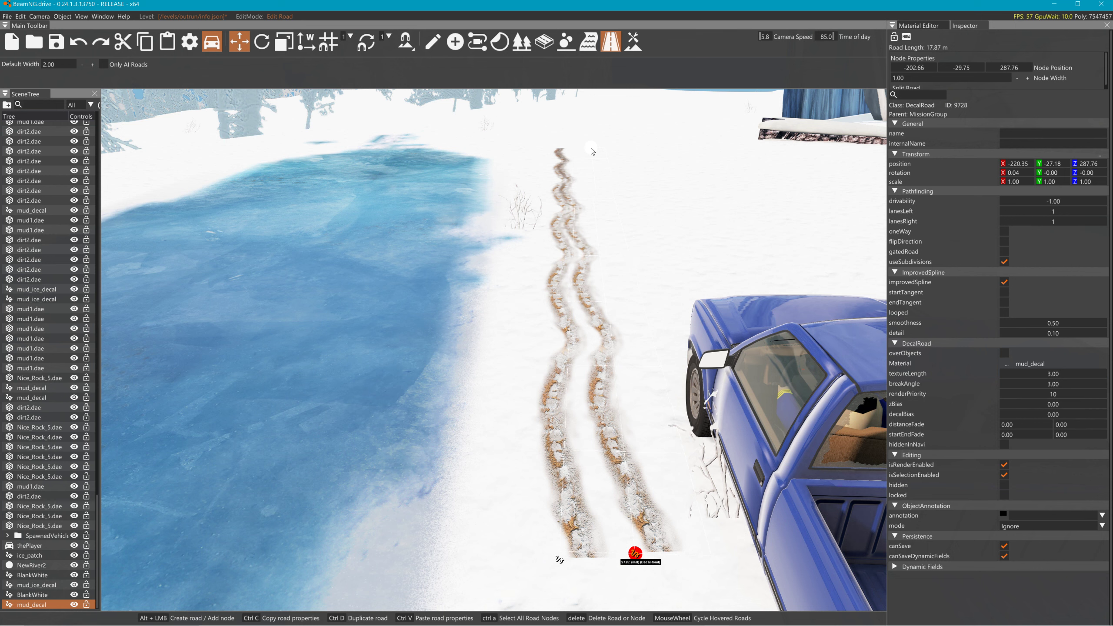
{"action": "left_click_drag", "start_coordinate": [559, 150], "coordinate": [591, 147]}
{"action": "left_click_drag", "start_coordinate": [642, 546], "coordinate": [661, 546]}
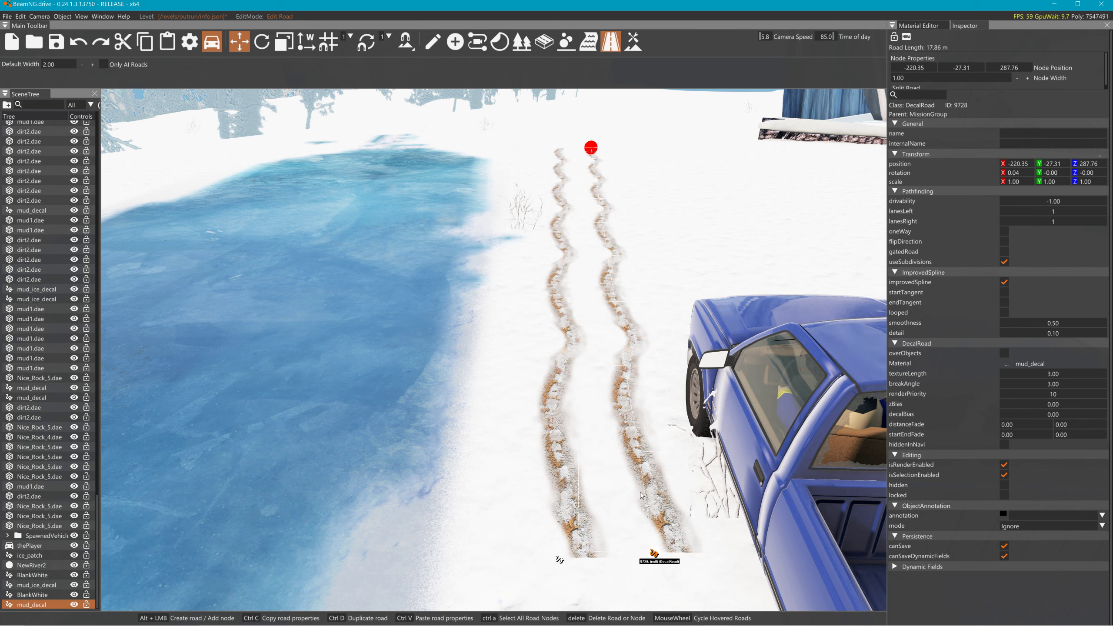
- Reroute the original mud_decal road by shortening it along the shore and adding a node that carries it across the ice to the far bank
{"action": "left_click", "coordinate": [561, 531]}
{"action": "left_click_drag", "start_coordinate": [564, 565], "coordinate": [539, 335]}
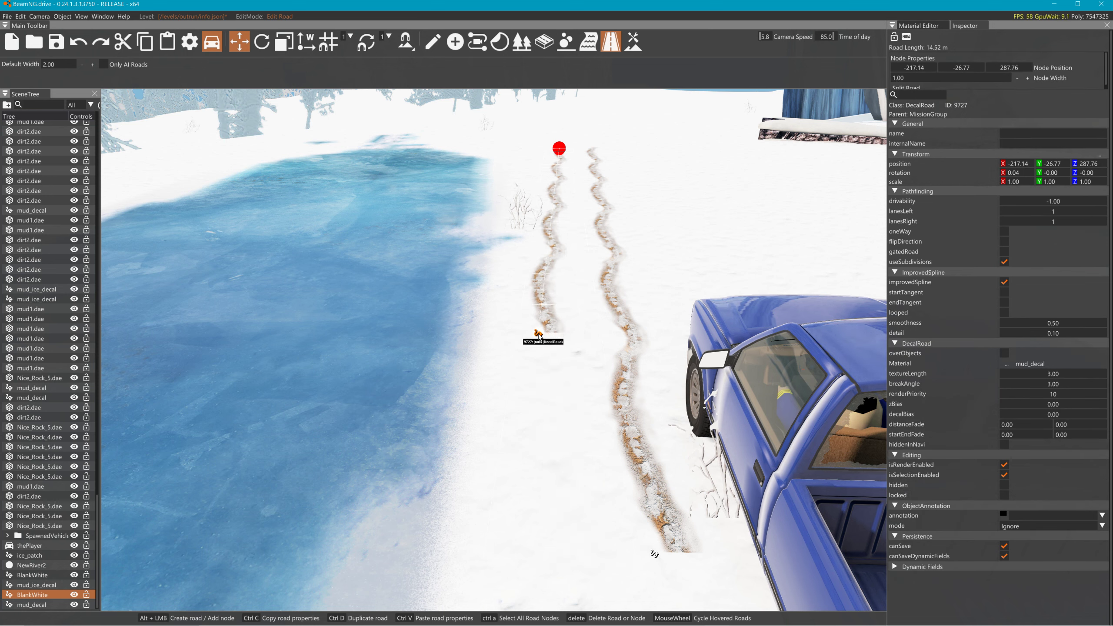
{"action": "left_click", "coordinate": [138, 331], "text": "alt"}
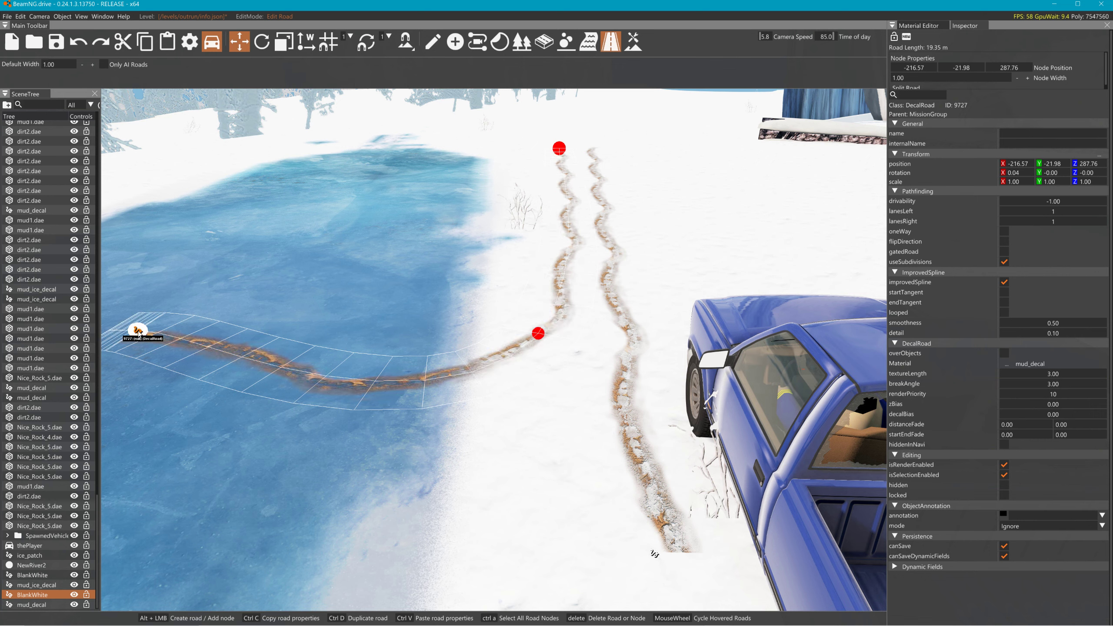
{"action": "right_click_drag", "start_coordinate": [138, 334], "coordinate": [471, 333]}
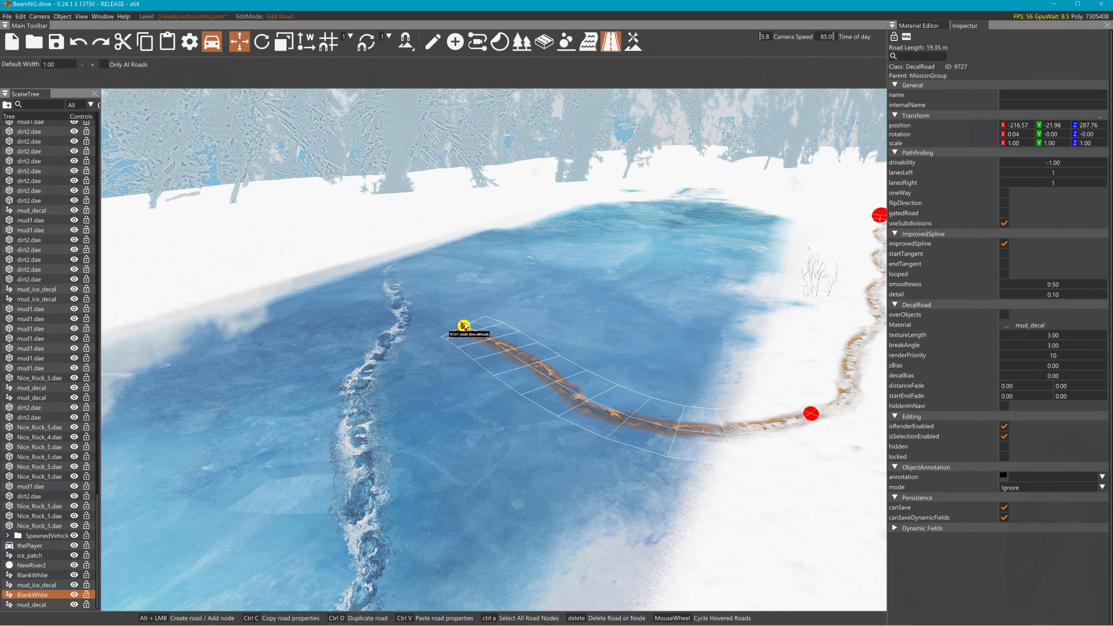
{"action": "left_click_drag", "start_coordinate": [466, 325], "coordinate": [284, 263]}
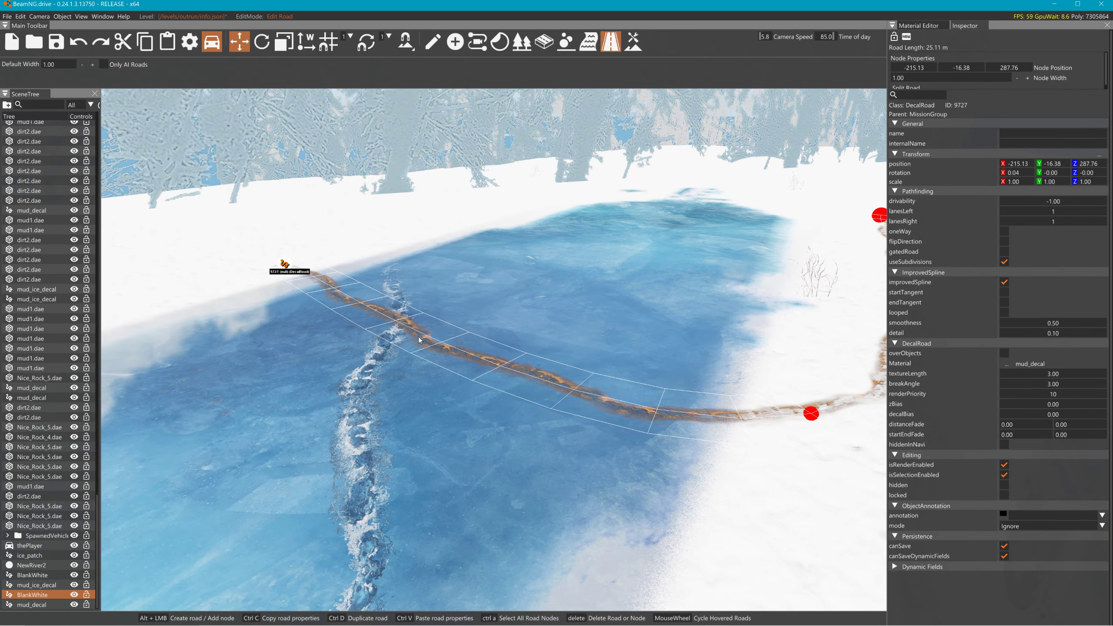
- Examine how the mud_decal tracks look on the snow and where one crosses the ice and the mud_ice_decal track
{"action": "right_click_drag", "start_coordinate": [420, 340], "coordinate": [708, 339]}
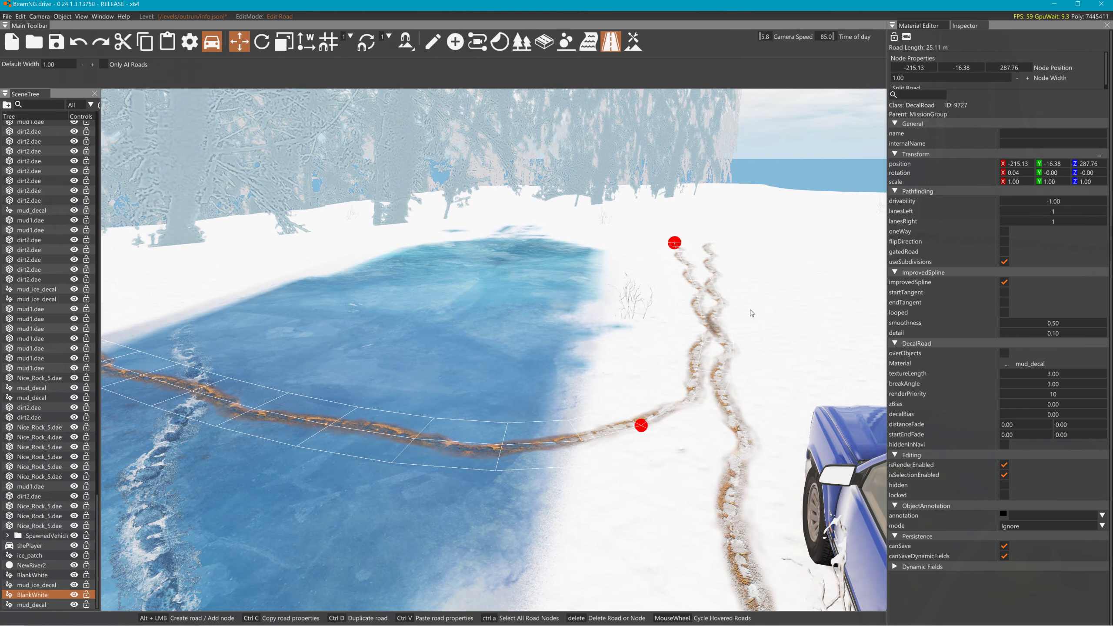
{"action": "key", "text": "w"}
{"action": "right_click_drag", "start_coordinate": [776, 312], "coordinate": [844, 337]}
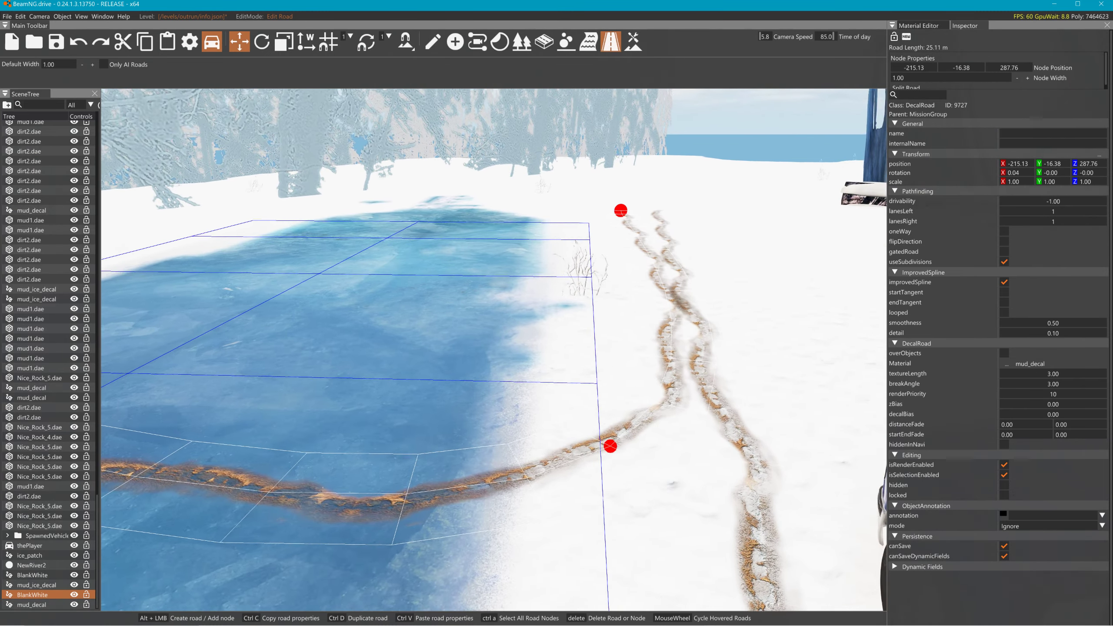
{"action": "key", "text": "w"}
{"action": "right_click_drag", "start_coordinate": [494, 350], "coordinate": [456, 414]}
{"action": "right_click_drag", "start_coordinate": [494, 350], "coordinate": [149, 258]}
{"action": "key", "text": "s"}
{"action": "right_click_drag", "start_coordinate": [789, 281], "coordinate": [688, 374]}
{"action": "key", "text": "s"}
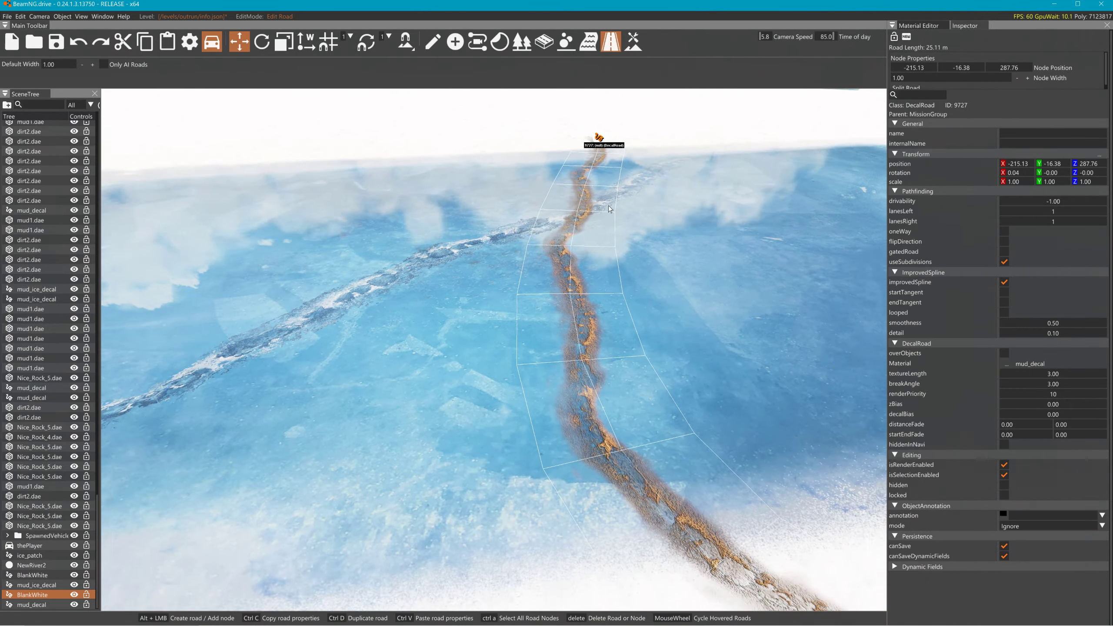
{"action": "left_click", "coordinate": [685, 466]}
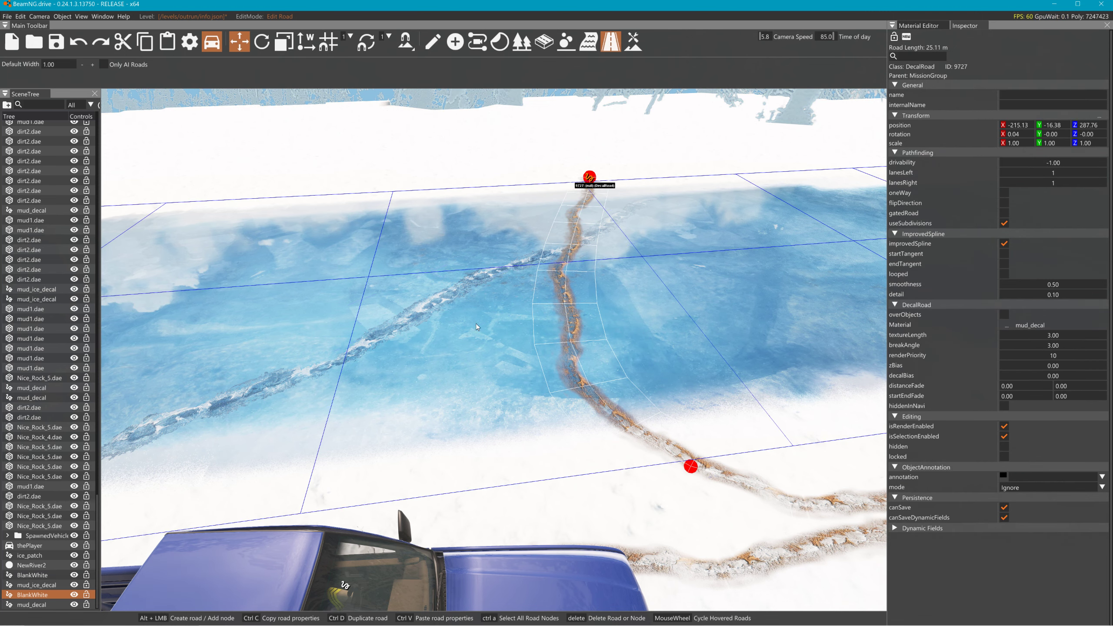
{"action": "left_click", "coordinate": [645, 360]}
- Create a two-node BlankWhite decal road on the open snow beside the paired mud tracks and set all its nodes' width to 6
{"action": "right_click_drag", "start_coordinate": [644, 360], "coordinate": [750, 346]}
{"action": "right_click_drag", "start_coordinate": [570, 346], "coordinate": [723, 334]}
{"action": "right_click_drag", "start_coordinate": [472, 227], "coordinate": [252, 272]}
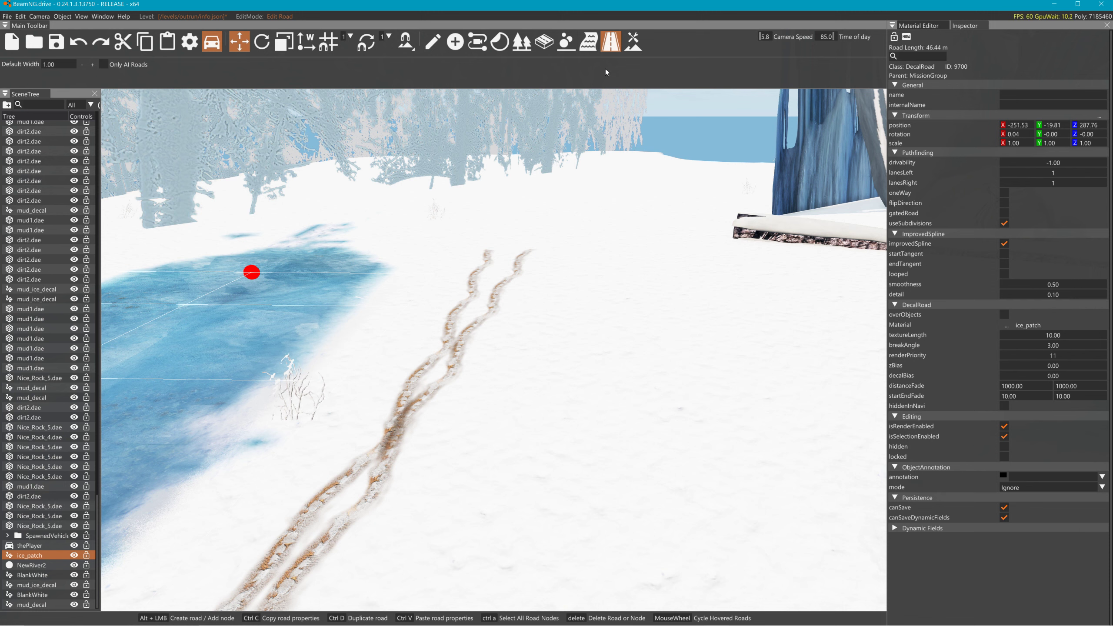
{"action": "left_click", "coordinate": [616, 480], "text": "alt"}
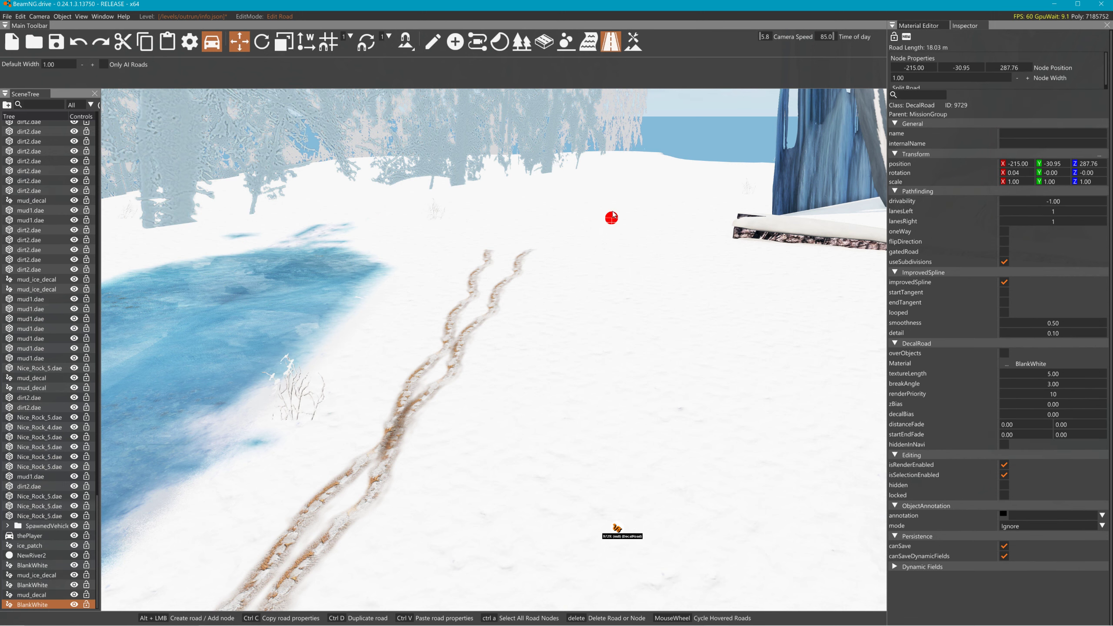
{"action": "left_click", "coordinate": [617, 188], "text": "alt"}
{"action": "key", "text": "ctrl+a"}
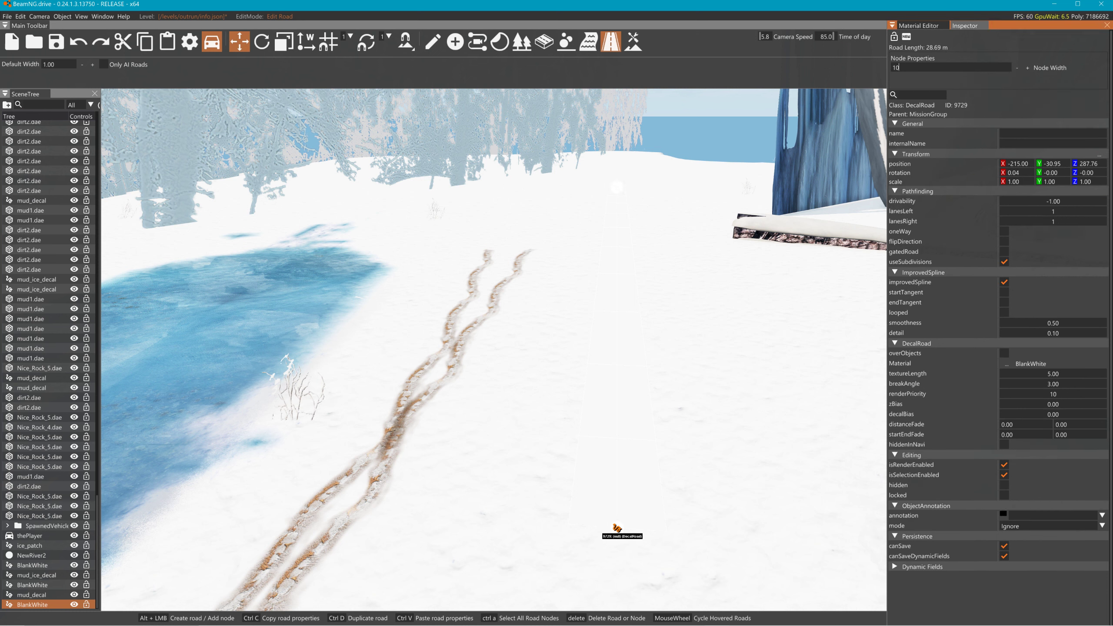
{"action": "key", "text": "Return"}
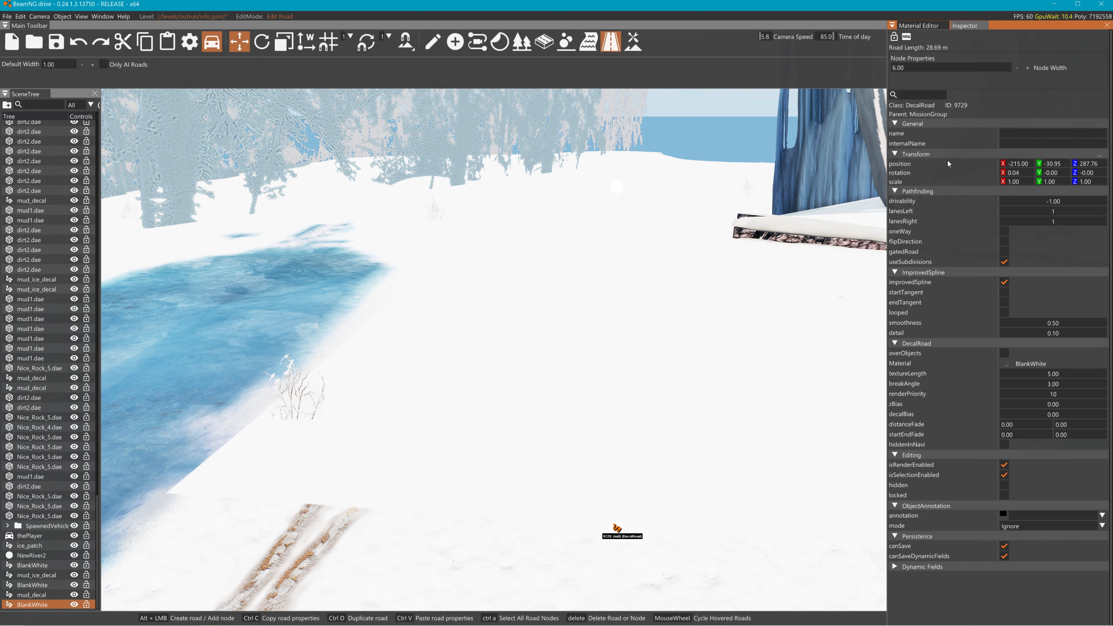
- Try the mud_ice_decal and mud1 materials on the new BlankWhite decal road beside the mud tracks
{"action": "left_click", "coordinate": [1006, 364]}
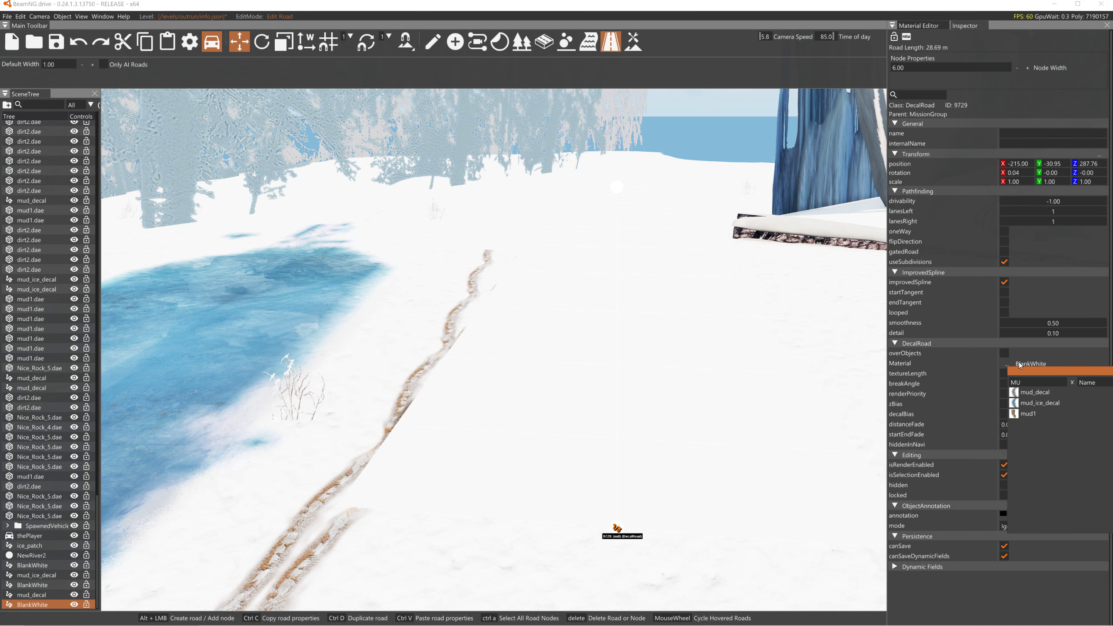
{"action": "left_click", "coordinate": [1051, 404]}
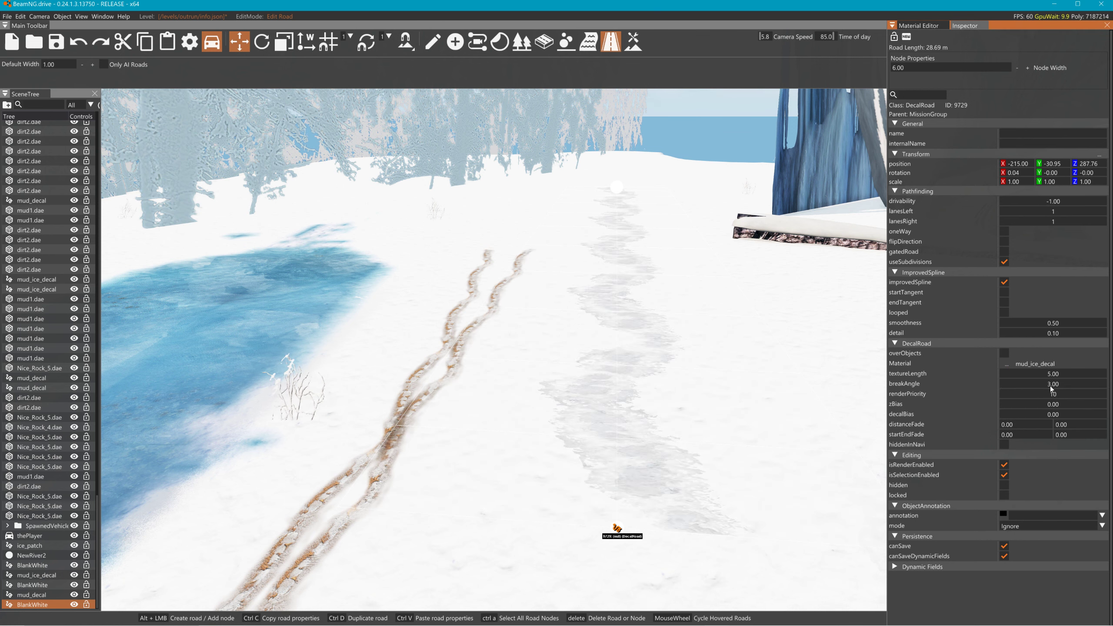
{"action": "left_click", "coordinate": [1008, 365]}
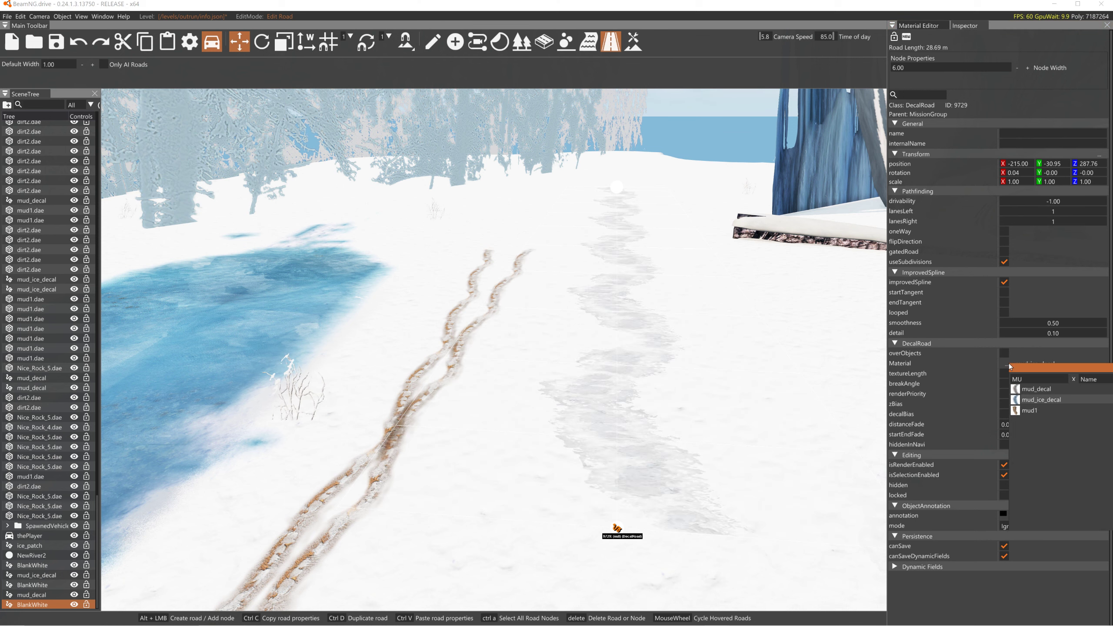
{"action": "left_click", "coordinate": [1027, 411]}
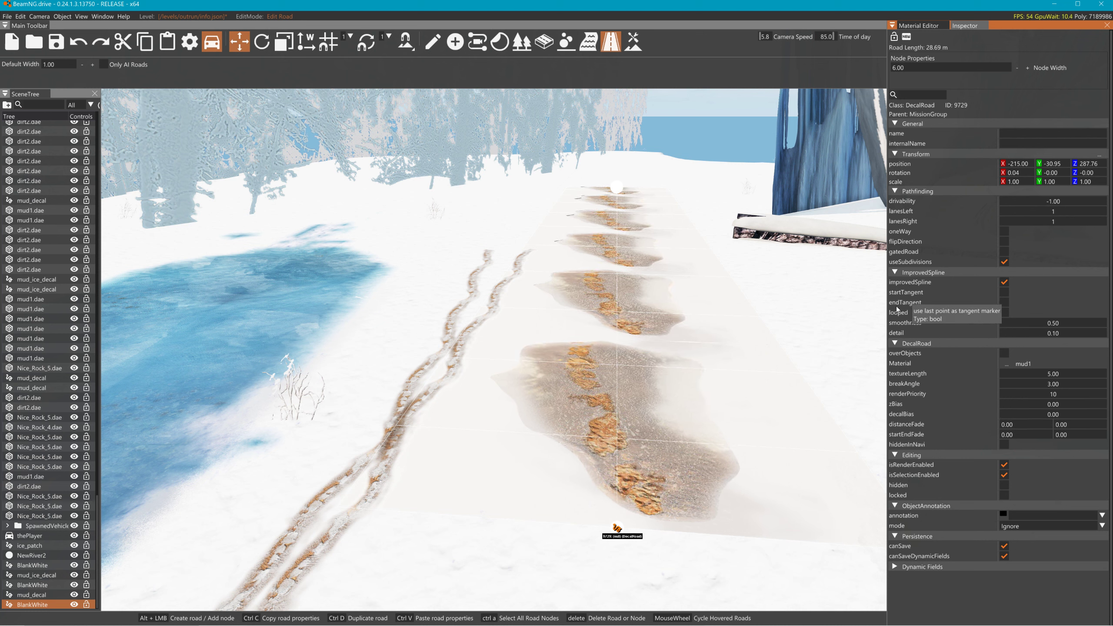
- Search the materials for "ROA", apply cracked_road to the decal road, and move its near end node toward the camera
{"action": "left_click", "coordinate": [1003, 364]}
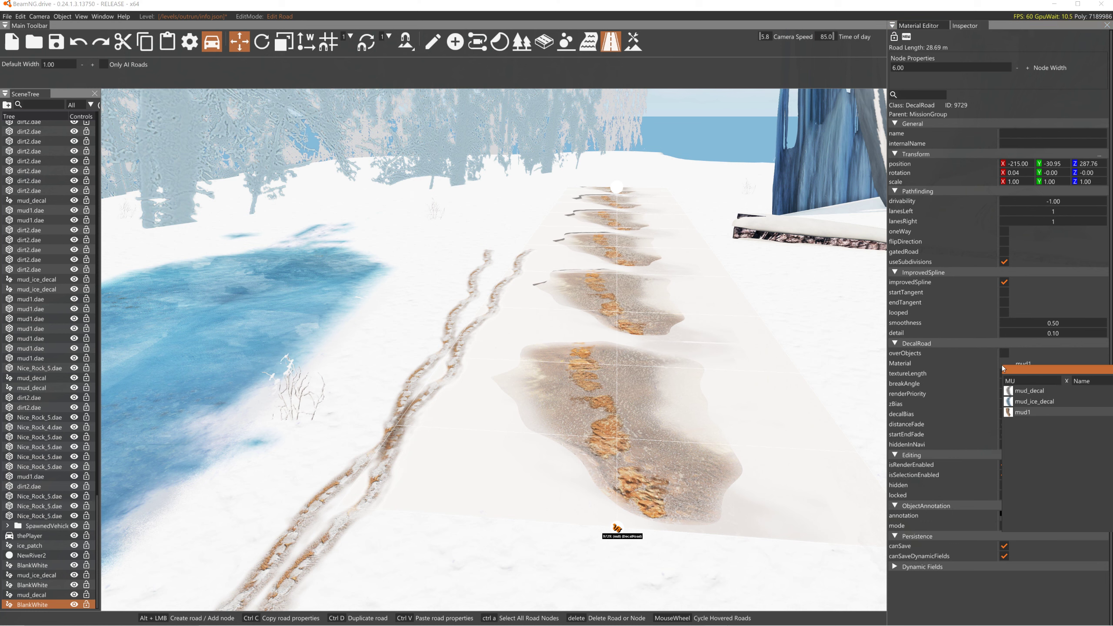
{"action": "type", "text": "ROA"}
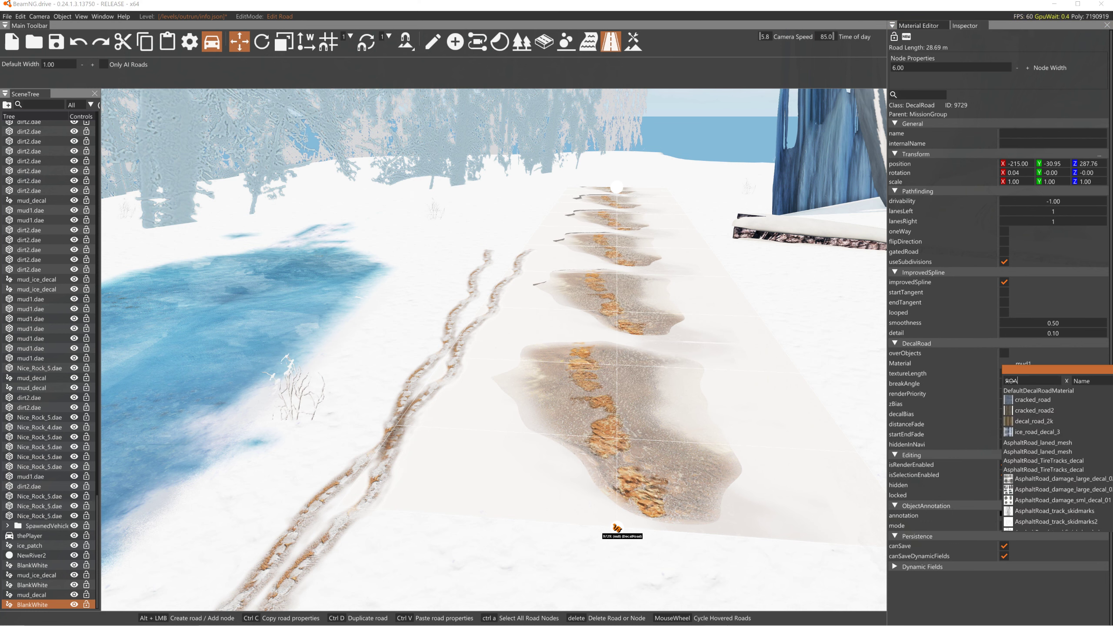
{"action": "left_click", "coordinate": [1033, 400]}
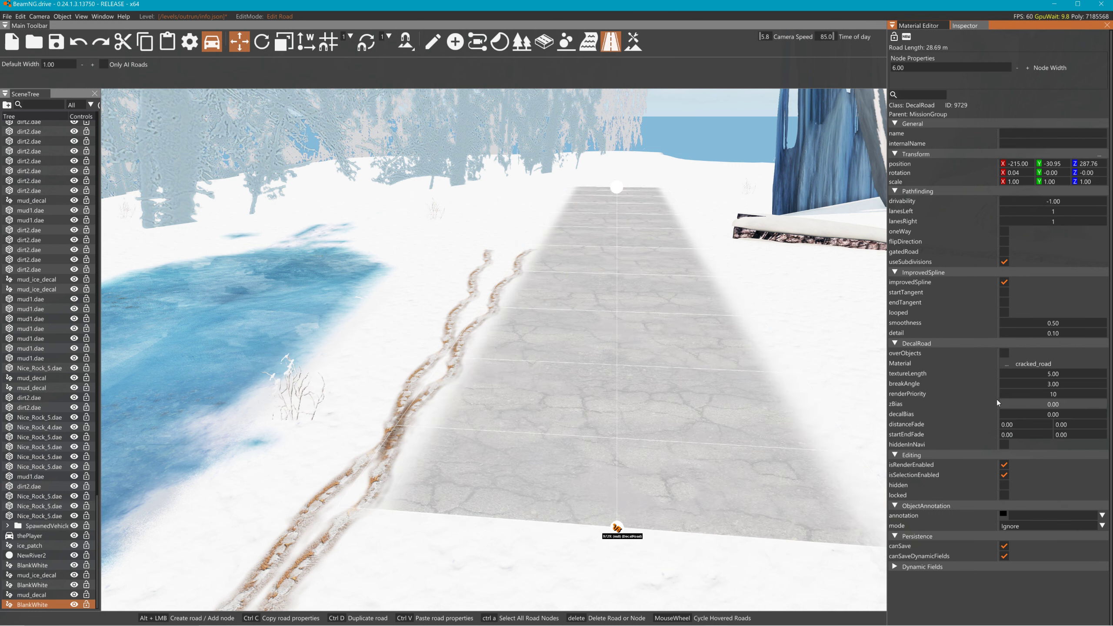
{"action": "left_click_drag", "start_coordinate": [617, 528], "coordinate": [656, 594]}
{"action": "left_click", "coordinate": [669, 404]}
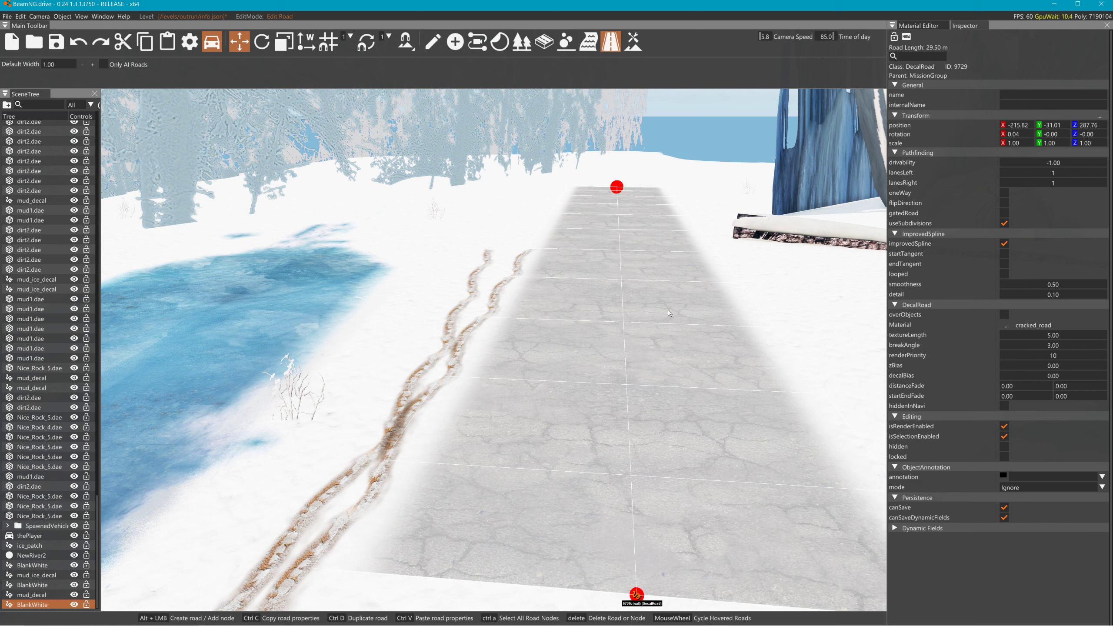
- Paint the terrain beneath the whole cracked road with the groundmodel_asphalt1 material using a size 13 brush
{"action": "left_click", "coordinate": [910, 27]}
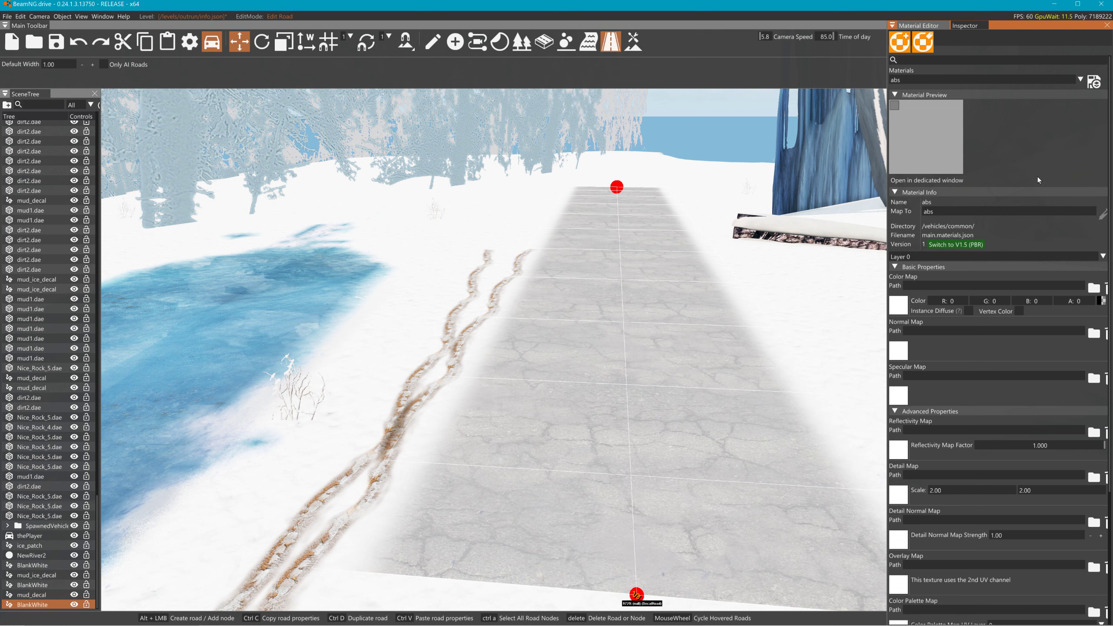
{"action": "left_click", "coordinate": [634, 41]}
{"action": "left_click", "coordinate": [255, 222]}
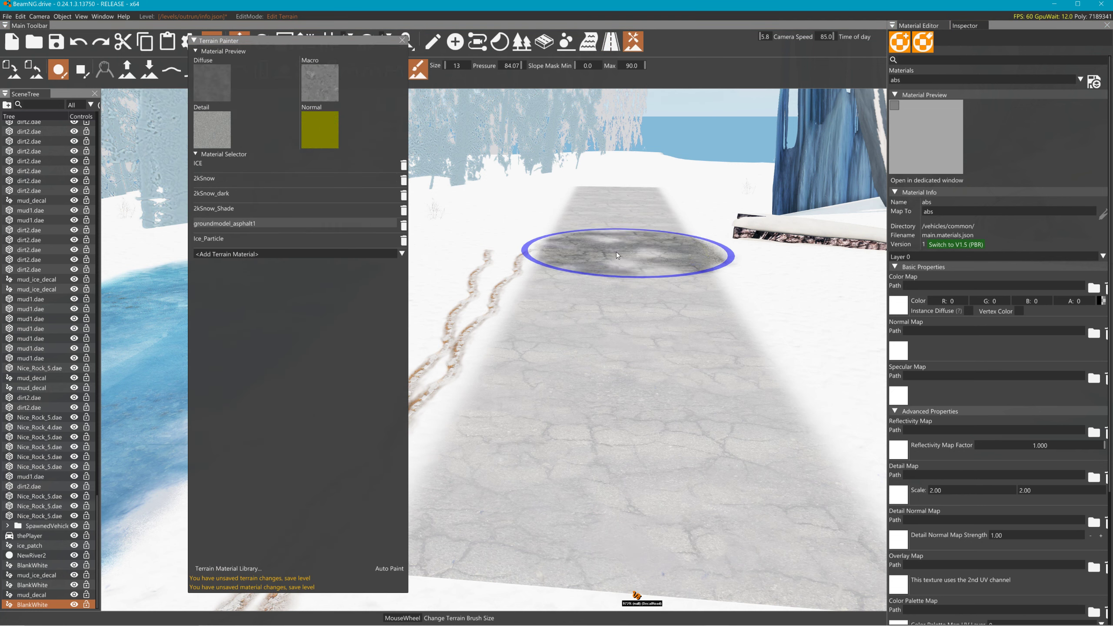
{"action": "mouse_move", "coordinate": [616, 256]}
{"action": "left_mouse_down"}
{"action": "mouse_move", "coordinate": [626, 208]}
{"action": "mouse_move", "coordinate": [632, 387]}
{"action": "mouse_move", "coordinate": [537, 494]}
{"action": "left_mouse_up"}
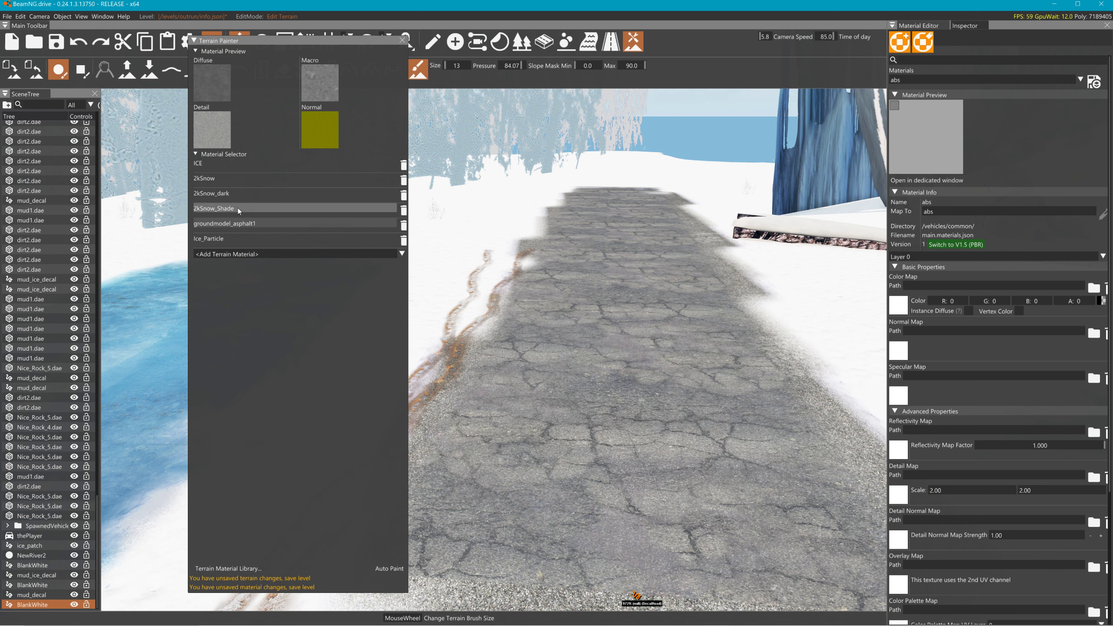
- Paint a band of 2kSnow across the middle of the asphalt road with a size 3 brush
{"action": "left_click", "coordinate": [240, 179]}
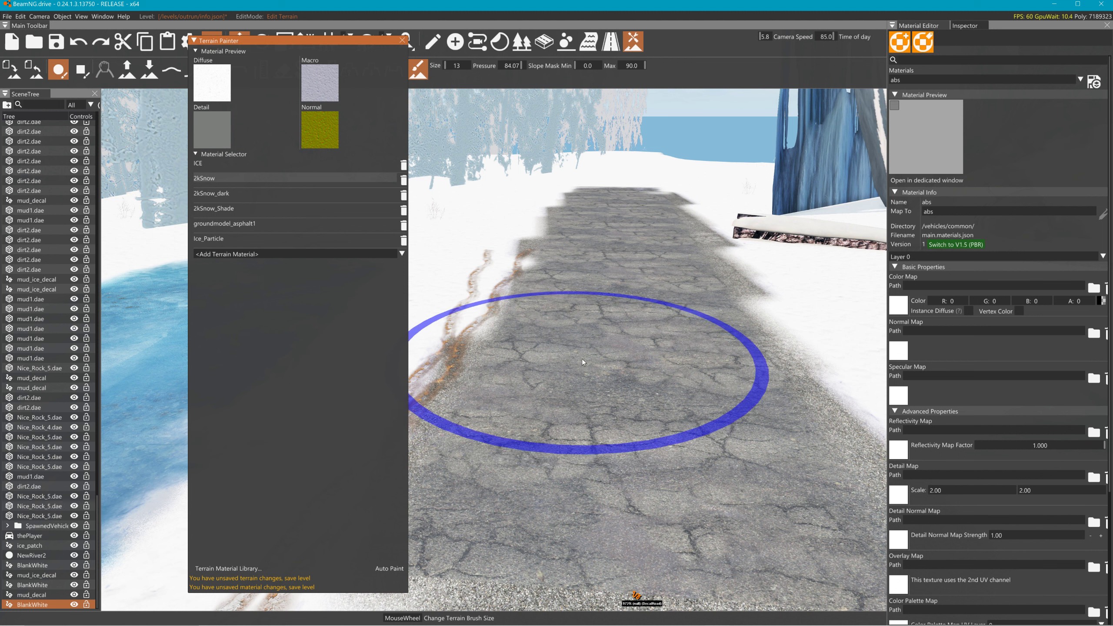
{"action": "scroll", "coordinate": [597, 369], "scroll_direction": "down", "scroll_amount": 8}
{"action": "scroll", "coordinate": [596, 370], "scroll_direction": "down", "scroll_amount": 4}
{"action": "mouse_move", "coordinate": [494, 363]}
{"action": "left_mouse_down"}
{"action": "mouse_move", "coordinate": [600, 353]}
{"action": "mouse_move", "coordinate": [505, 339]}
{"action": "mouse_move", "coordinate": [686, 316]}
{"action": "mouse_move", "coordinate": [692, 291]}
{"action": "mouse_move", "coordinate": [569, 291]}
{"action": "mouse_move", "coordinate": [654, 255]}
{"action": "left_mouse_up"}
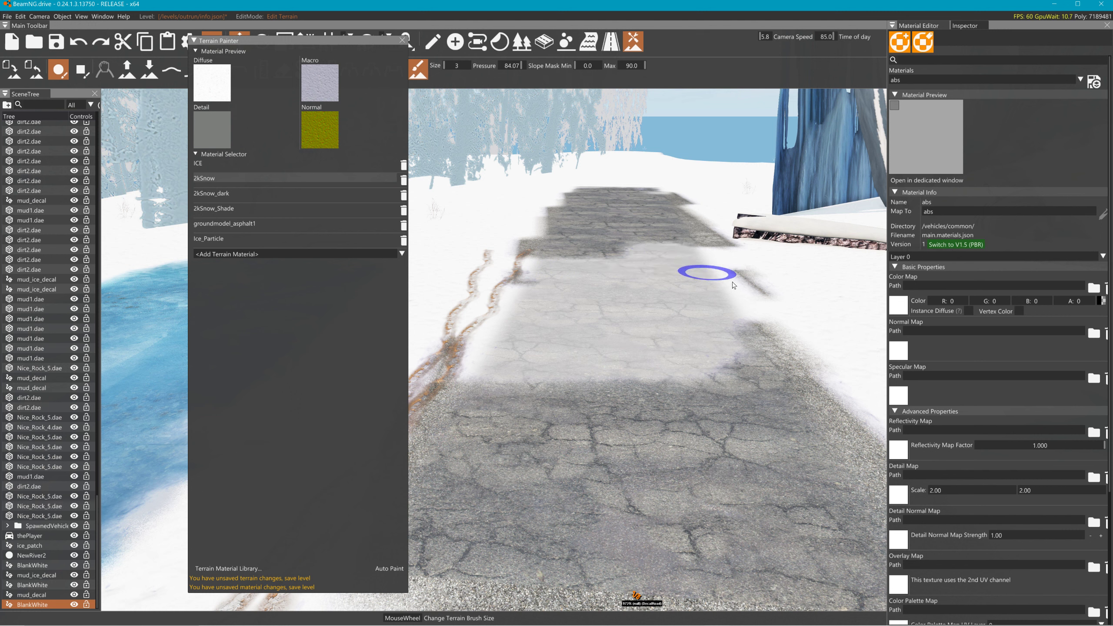
{"action": "mouse_move", "coordinate": [733, 285]}
{"action": "left_mouse_down"}
{"action": "mouse_move", "coordinate": [785, 364]}
{"action": "mouse_move", "coordinate": [478, 315]}
{"action": "left_mouse_up"}
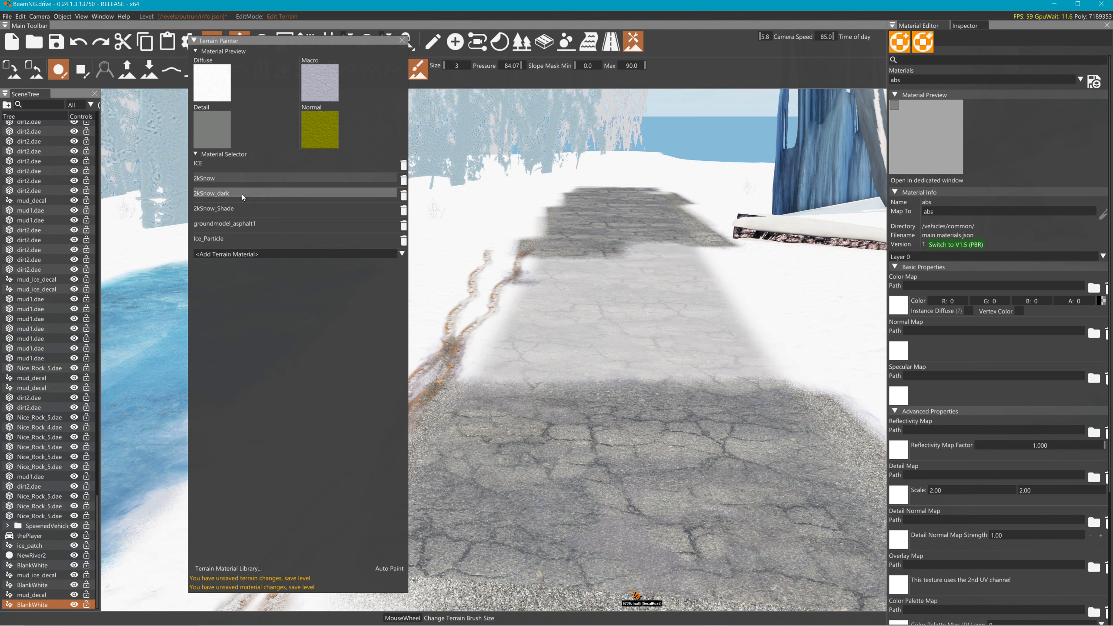
- Paint Ice_Particle terrain over the far asphalt section and along the edge facing the log
{"action": "left_click", "coordinate": [231, 242]}
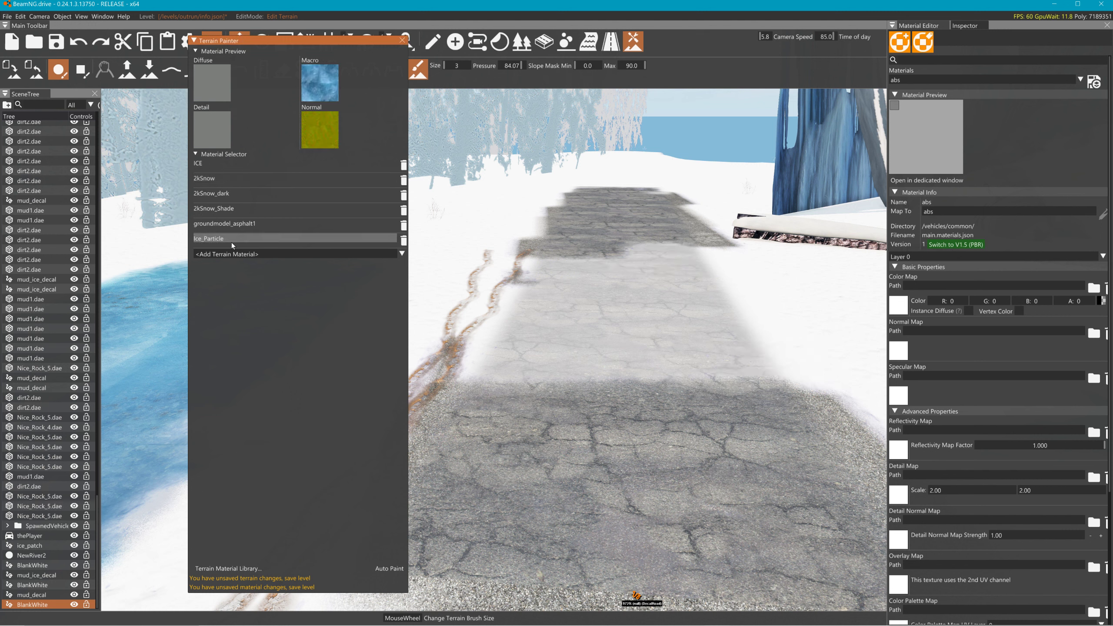
{"action": "mouse_move", "coordinate": [627, 243]}
{"action": "left_mouse_down"}
{"action": "mouse_move", "coordinate": [589, 255]}
{"action": "mouse_move", "coordinate": [675, 251]}
{"action": "left_mouse_up"}
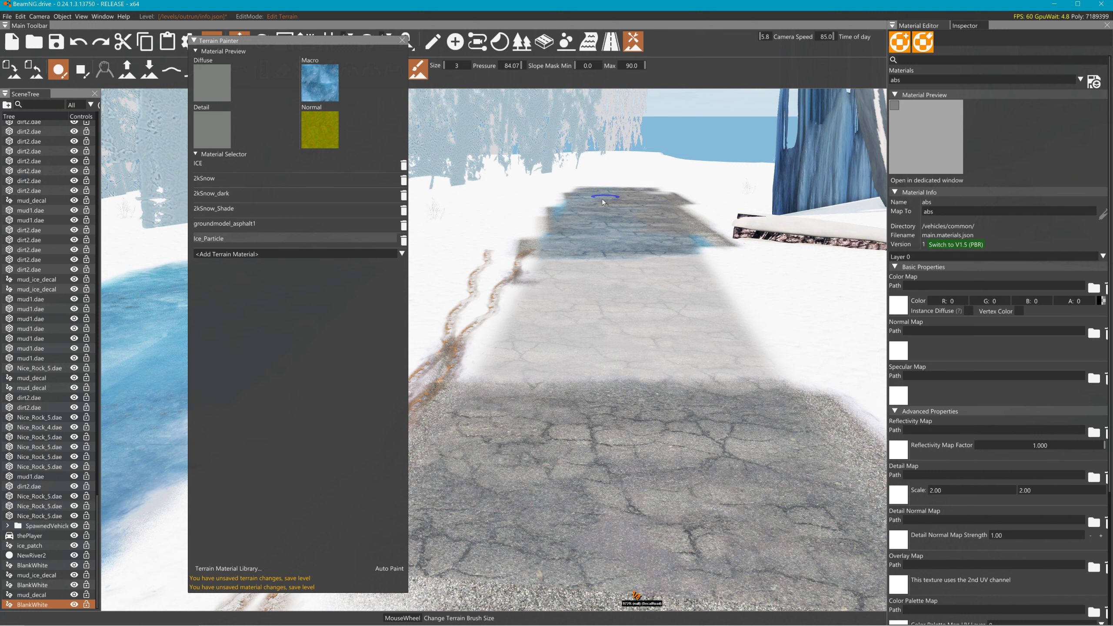
{"action": "left_click_drag", "start_coordinate": [723, 262], "coordinate": [718, 245]}
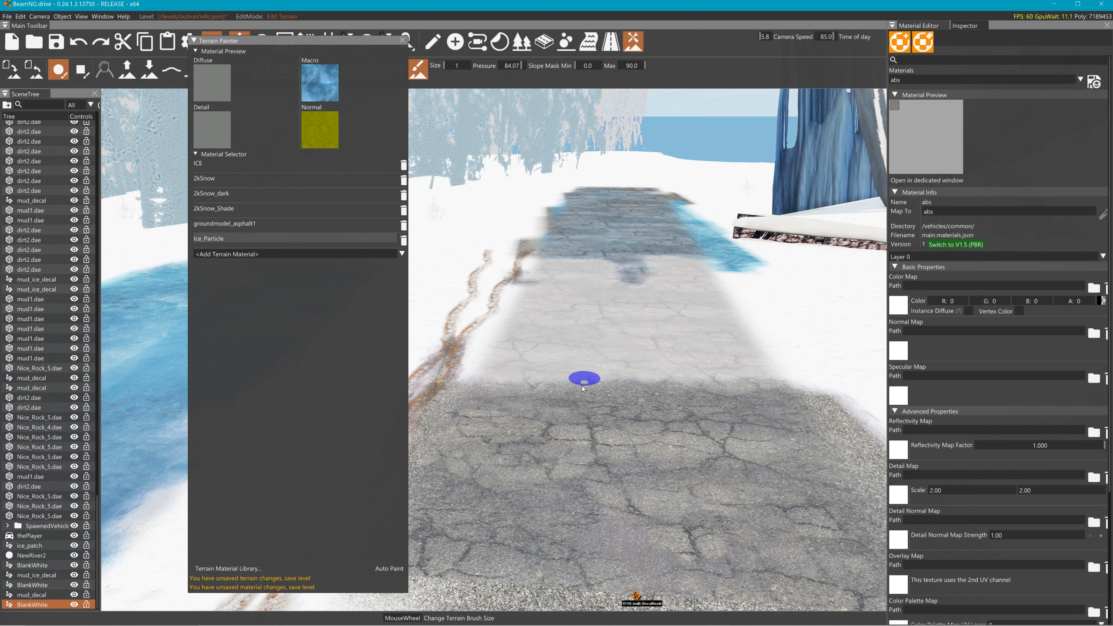
- Paint Ice_Particle with a size 1 brush along the near border between the snow band and the asphalt
{"action": "left_click_drag", "start_coordinate": [583, 389], "coordinate": [591, 366]}
{"action": "left_click_drag", "start_coordinate": [480, 387], "coordinate": [477, 333]}
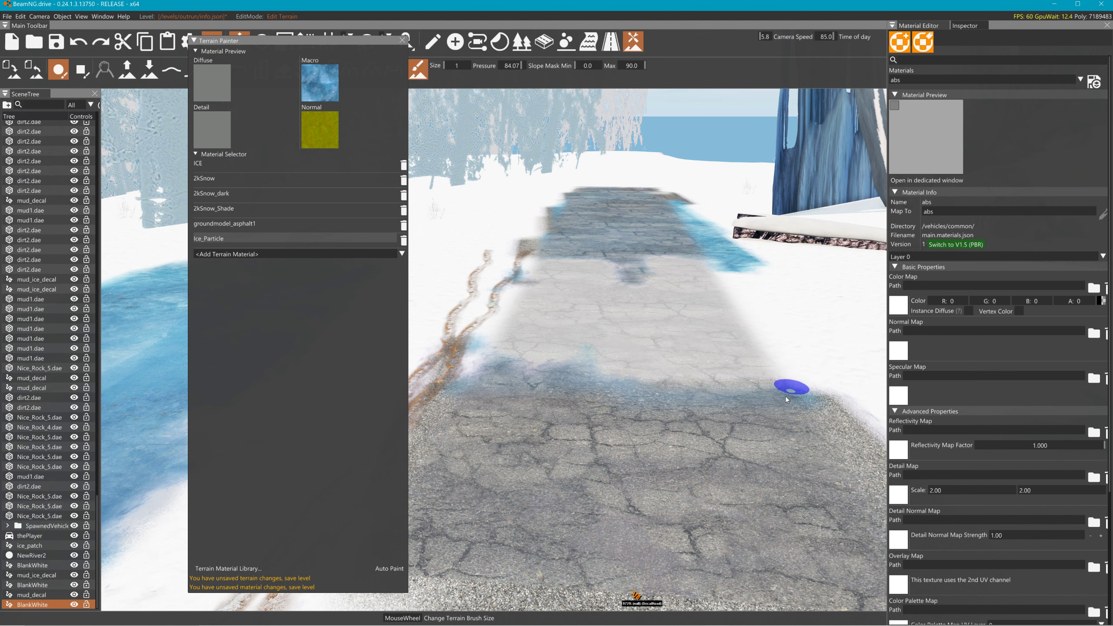
{"action": "left_click_drag", "start_coordinate": [570, 403], "coordinate": [584, 449]}
{"action": "key", "text": "s"}
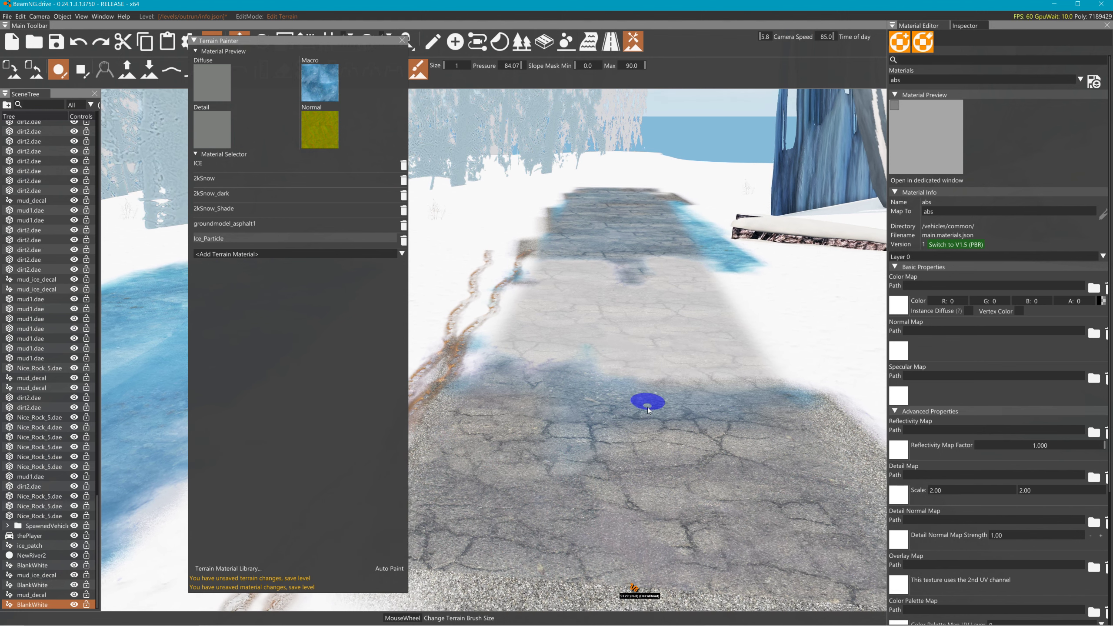
{"action": "mouse_move", "coordinate": [599, 377]}
{"action": "left_mouse_down"}
{"action": "mouse_move", "coordinate": [725, 413]}
{"action": "mouse_move", "coordinate": [790, 398]}
{"action": "mouse_move", "coordinate": [654, 417]}
{"action": "mouse_move", "coordinate": [456, 385]}
{"action": "left_mouse_up"}
{"action": "left_click", "coordinate": [457, 385]}
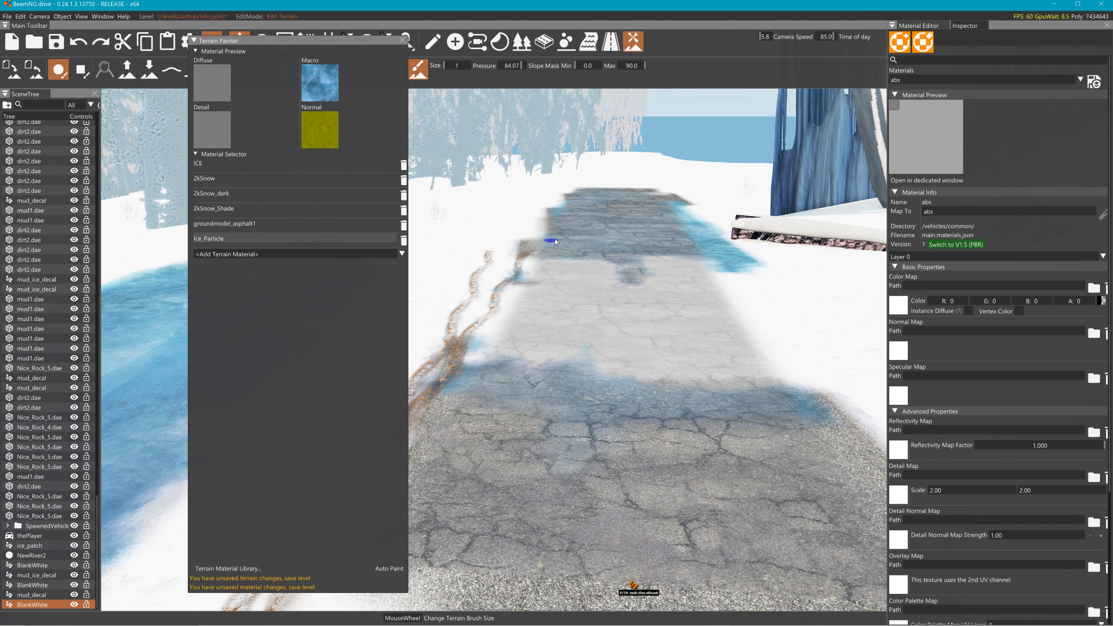
{"action": "key", "text": "s"}
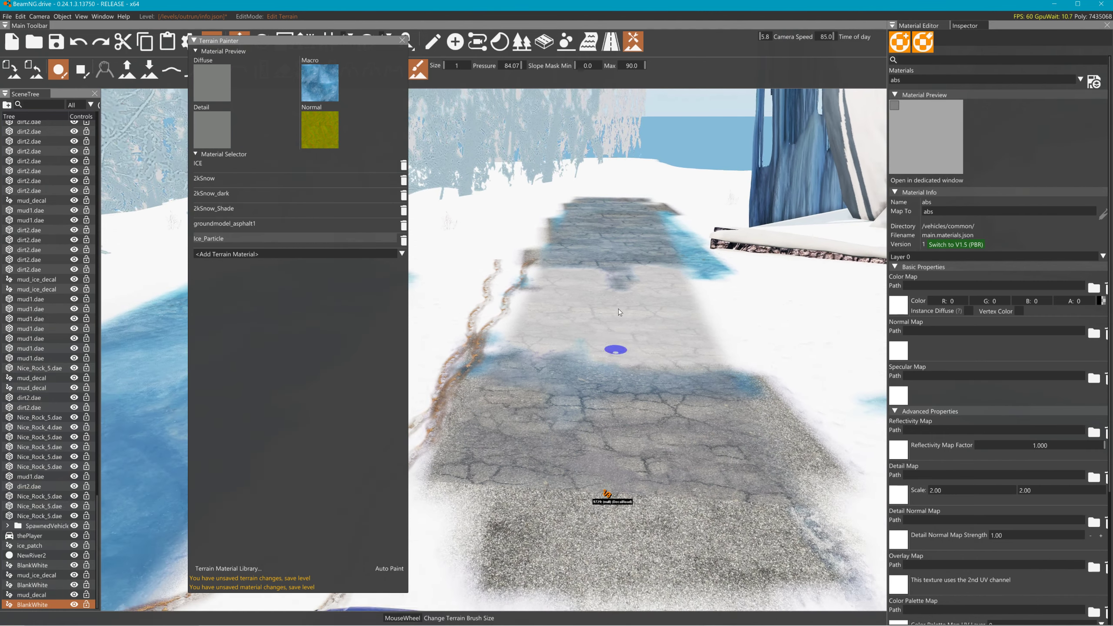
- Extend the cracked road's near end alongside the truck and stretch the mud_ice_decal road along it to its far end
{"action": "left_click", "coordinate": [611, 41]}
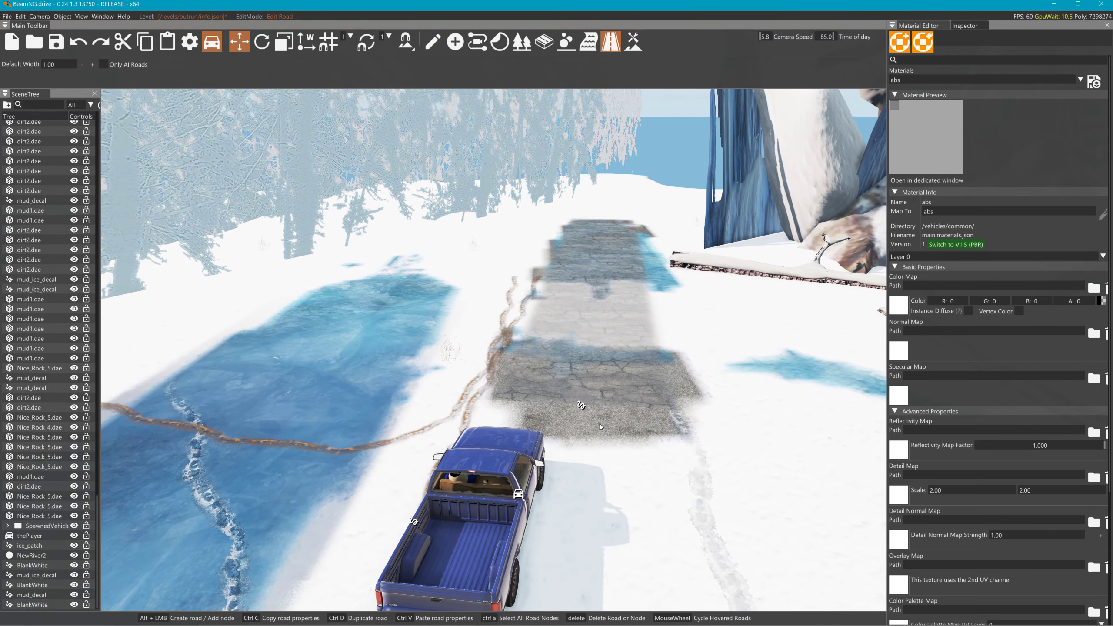
{"action": "left_click_drag", "start_coordinate": [597, 426], "coordinate": [613, 534]}
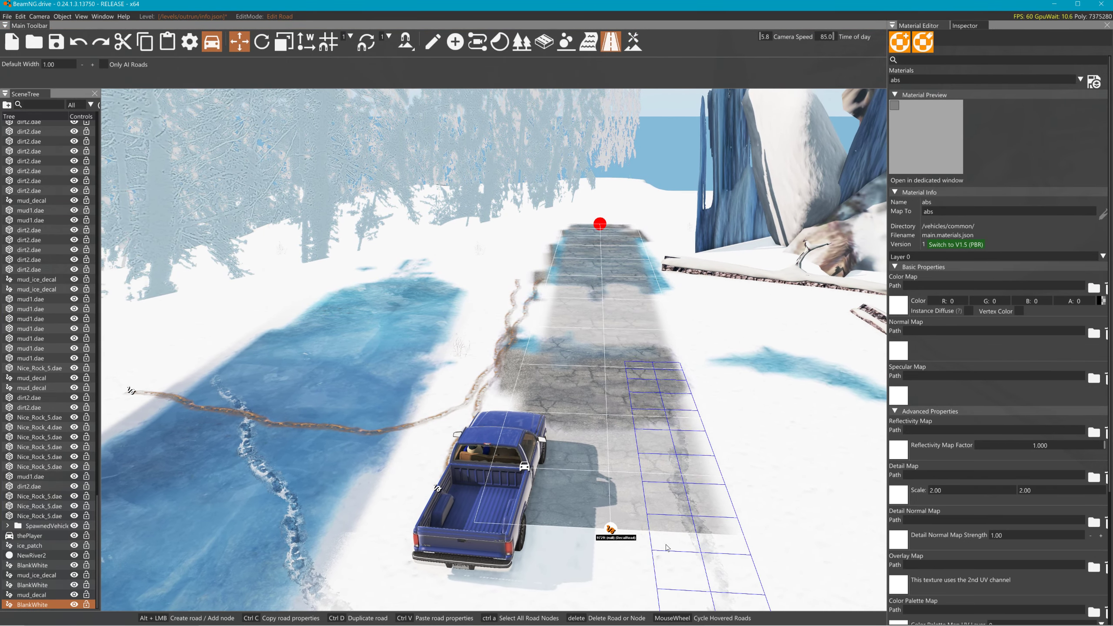
{"action": "left_click", "coordinate": [689, 490]}
{"action": "left_click_drag", "start_coordinate": [650, 362], "coordinate": [613, 228]}
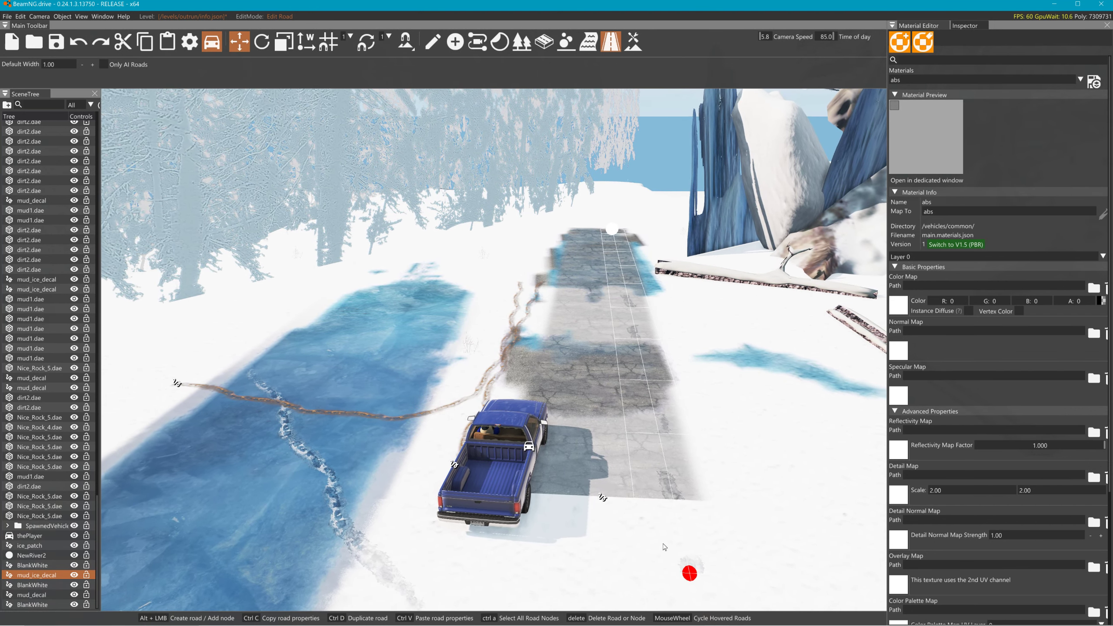
{"action": "left_click", "coordinate": [740, 498]}
- Examine how the cracked road and mud_ice_decal track blend with the asphalt, snow and ice terrain beneath them
{"action": "right_click_drag", "start_coordinate": [742, 497], "coordinate": [753, 487]}
{"action": "key", "text": "s"}
{"action": "key", "text": "a"}
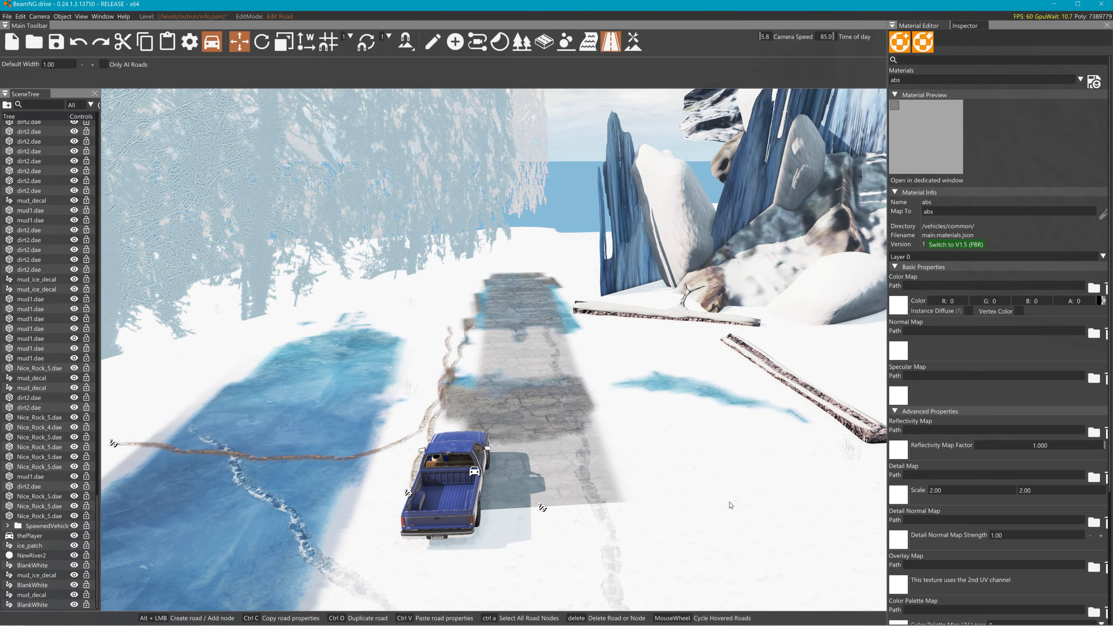
{"action": "key", "text": "w"}
{"action": "right_click_drag", "start_coordinate": [607, 495], "coordinate": [609, 506]}
{"action": "right_click_drag", "start_coordinate": [724, 500], "coordinate": [723, 508]}
{"action": "key", "text": "w"}
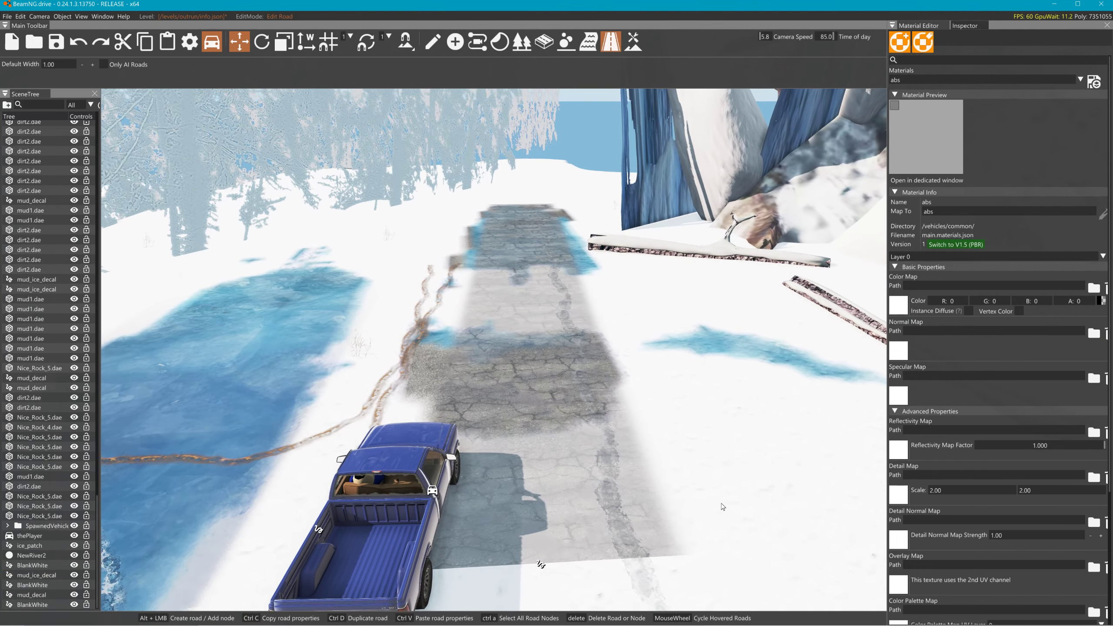
{"action": "key", "text": "w"}
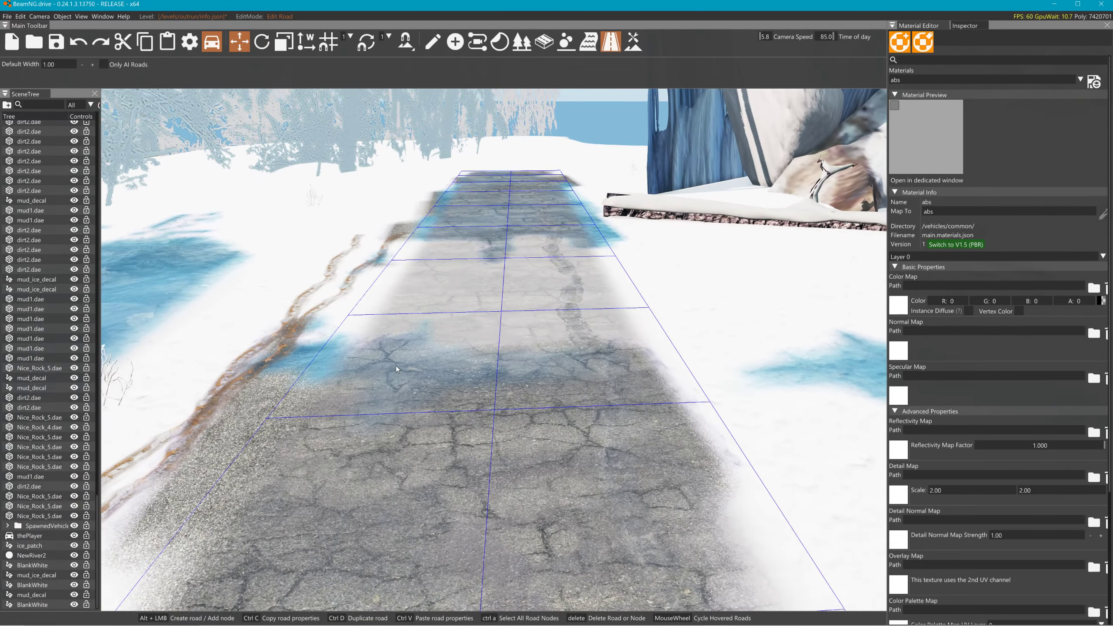
{"action": "key", "text": "d"}
{"action": "key", "text": "s"}
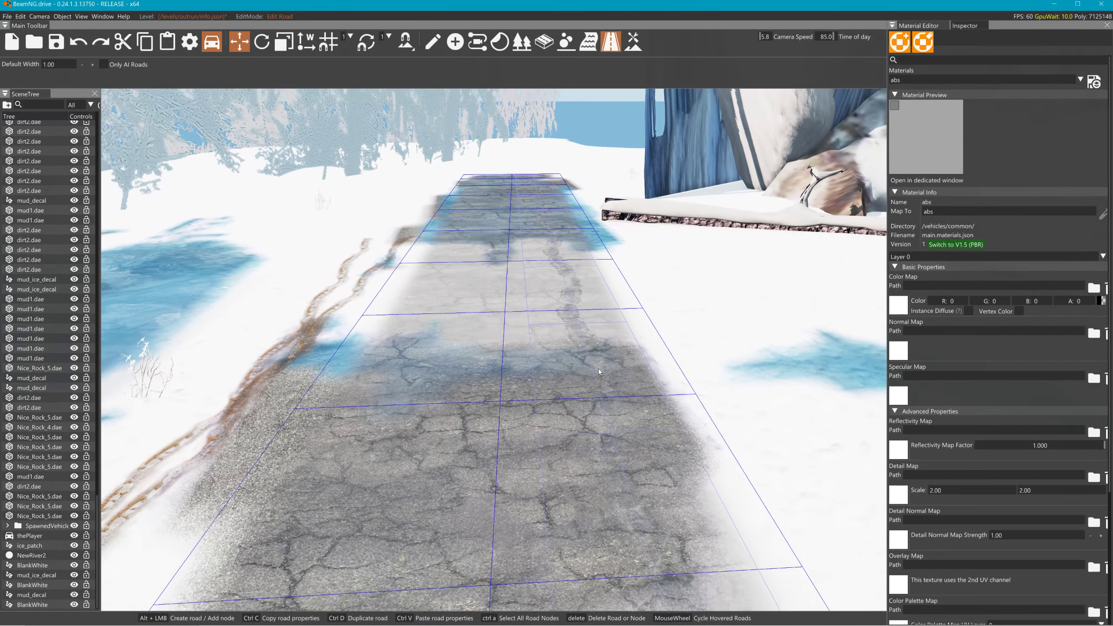
{"action": "key", "text": "s"}
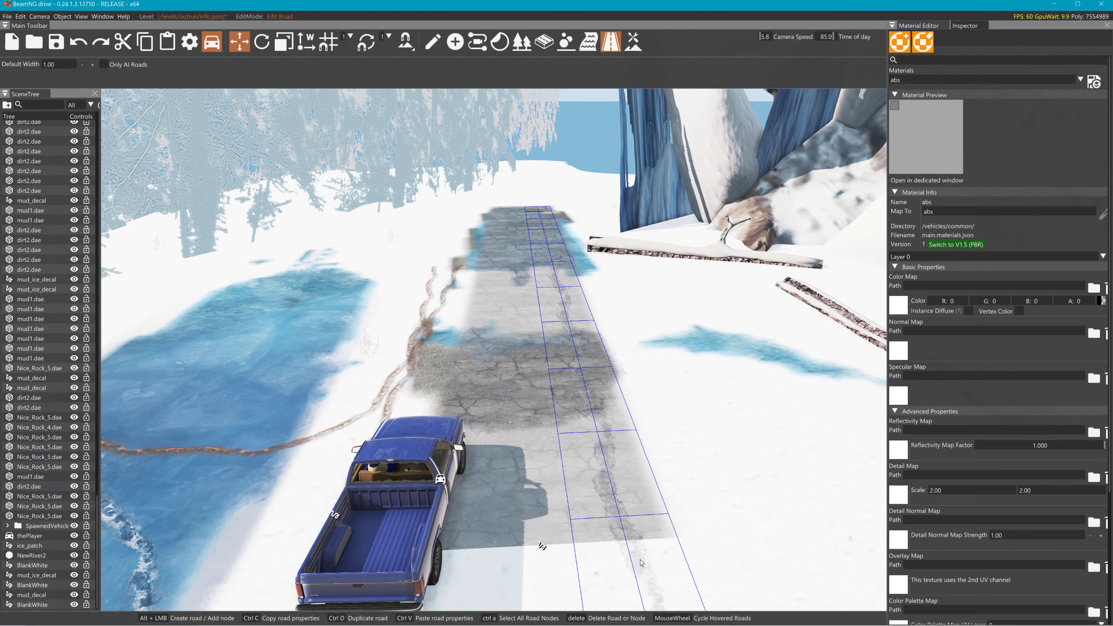
- Change the cracked road decal's material to cracked_road2
{"action": "left_click", "coordinate": [525, 507]}
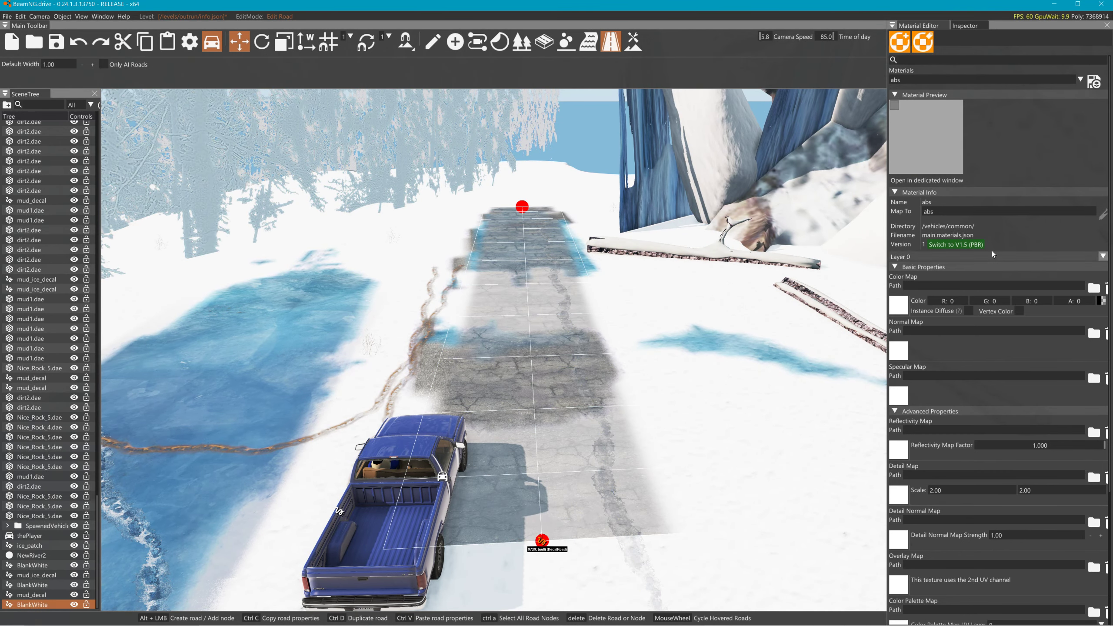
{"action": "left_click", "coordinate": [964, 26]}
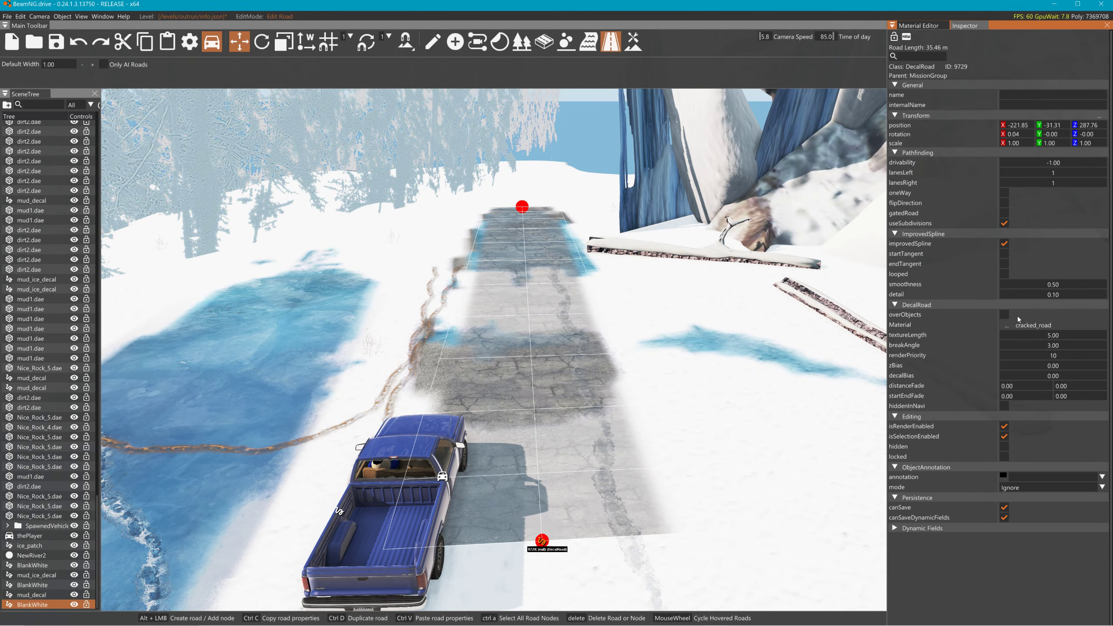
{"action": "left_click", "coordinate": [1005, 327]}
{"action": "left_click", "coordinate": [1037, 369]}
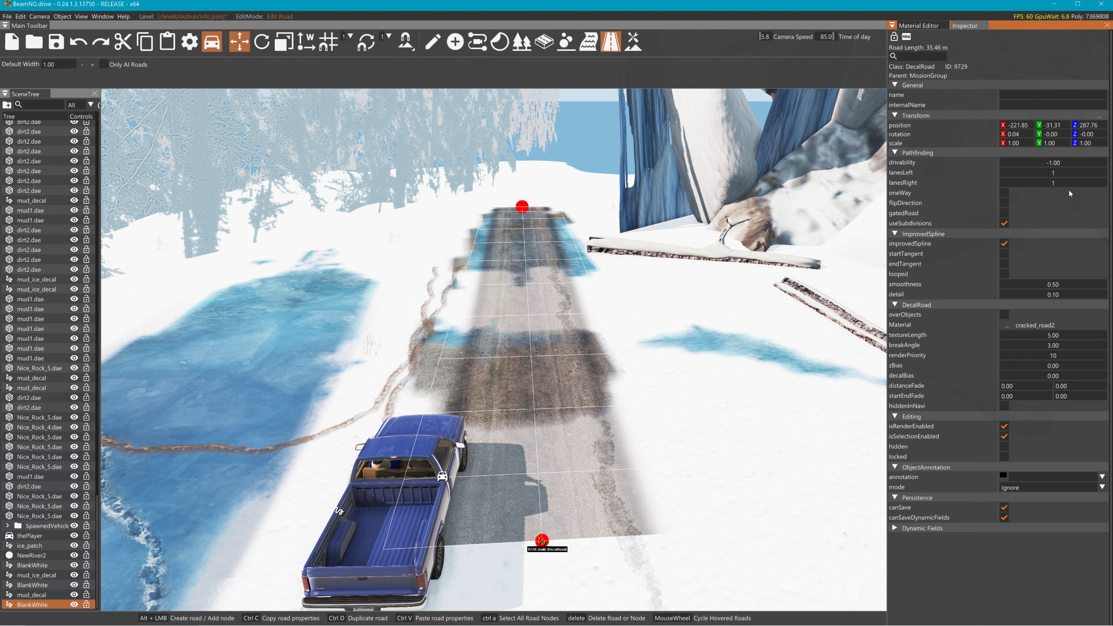
- Set the width of all nodes of the cracked_road2 decal road to 8 and finally to 10
{"action": "key", "text": "ctrl+a"}
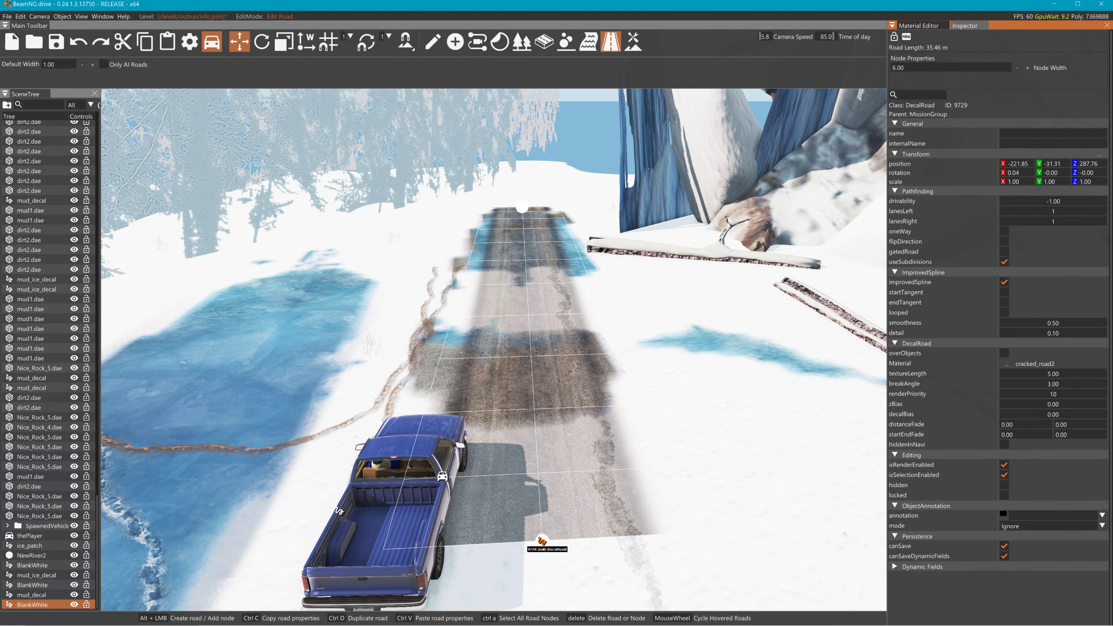
{"action": "type", "text": "8"}
{"action": "key", "text": "Return"}
{"action": "left_click", "coordinate": [940, 69]}
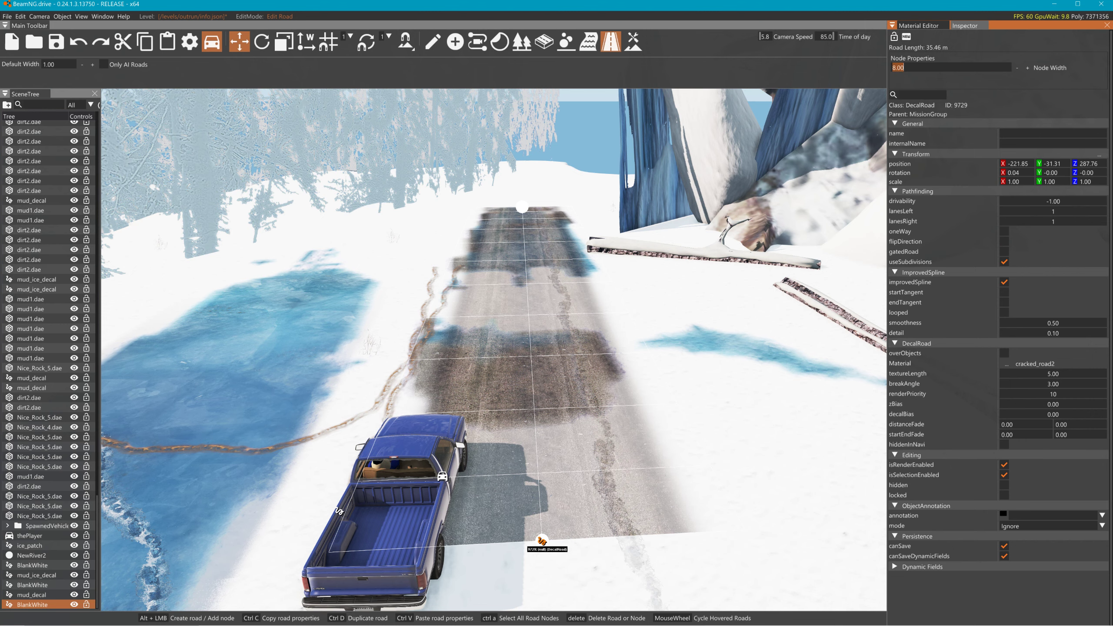
{"action": "key", "text": "Return"}
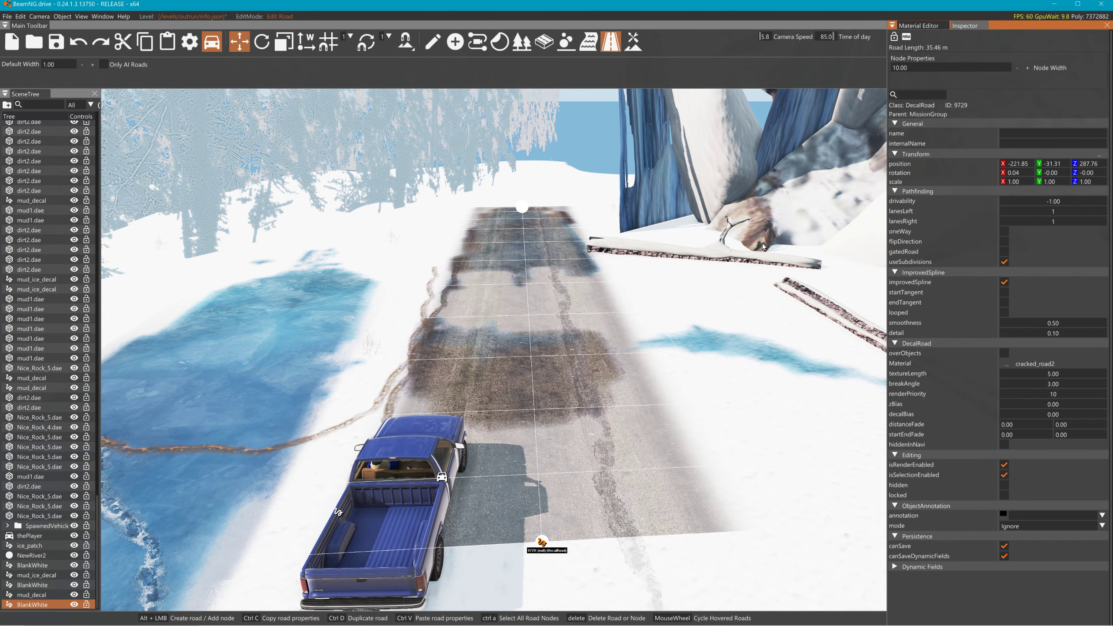
- Paint test patches of the 2kSnow, 2kSnow_dark and 2kSnow_Shade terrain materials over the dark asphalt area beneath the cracked_road2 decal
{"action": "right_click_drag", "start_coordinate": [479, 394], "coordinate": [481, 423]}
{"action": "key", "text": "w"}
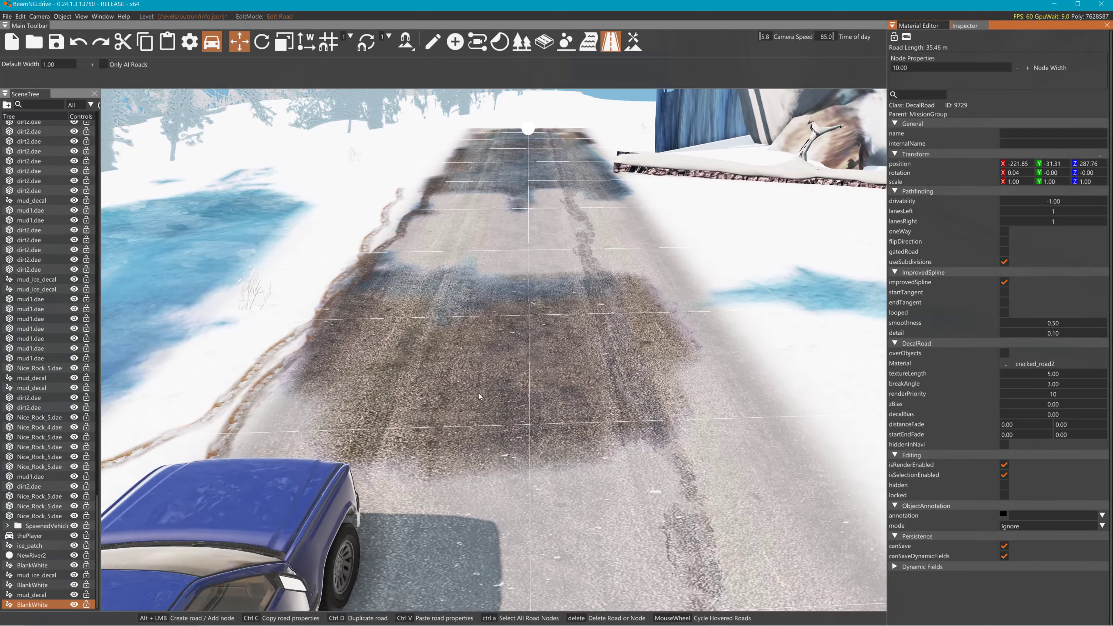
{"action": "right_click_drag", "start_coordinate": [620, 339], "coordinate": [474, 400]}
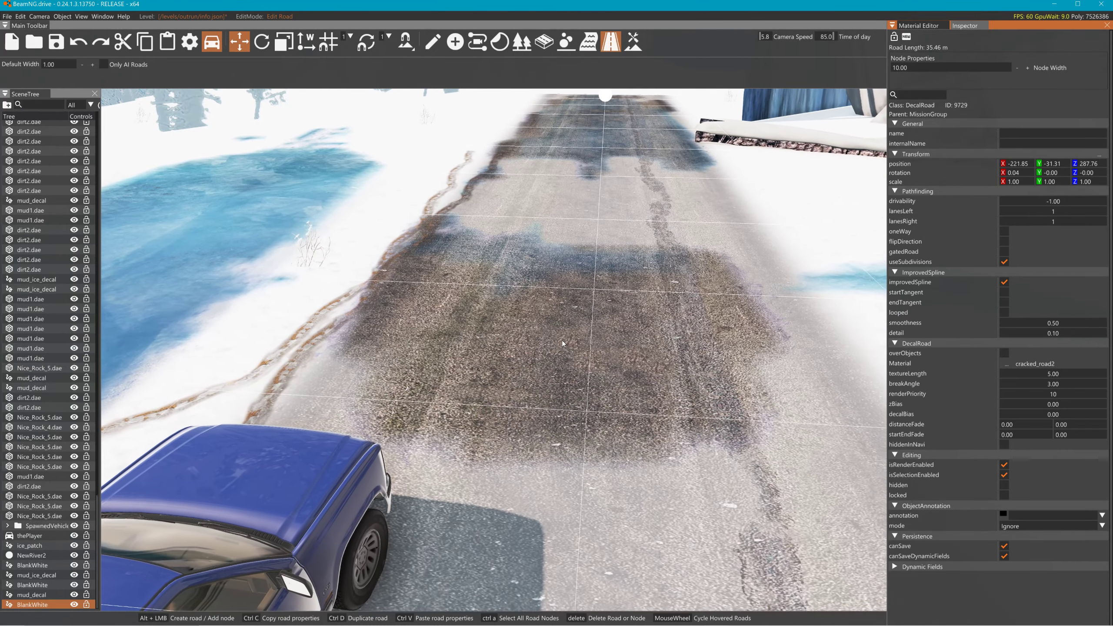
{"action": "key", "text": "w"}
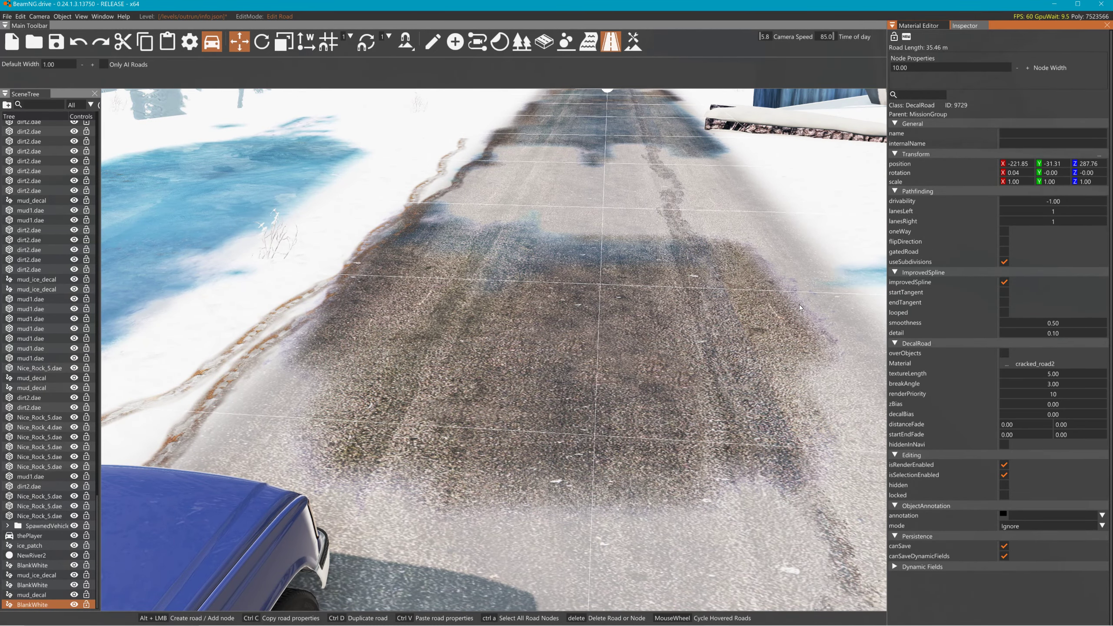
{"action": "right_click_drag", "start_coordinate": [553, 350], "coordinate": [587, 338]}
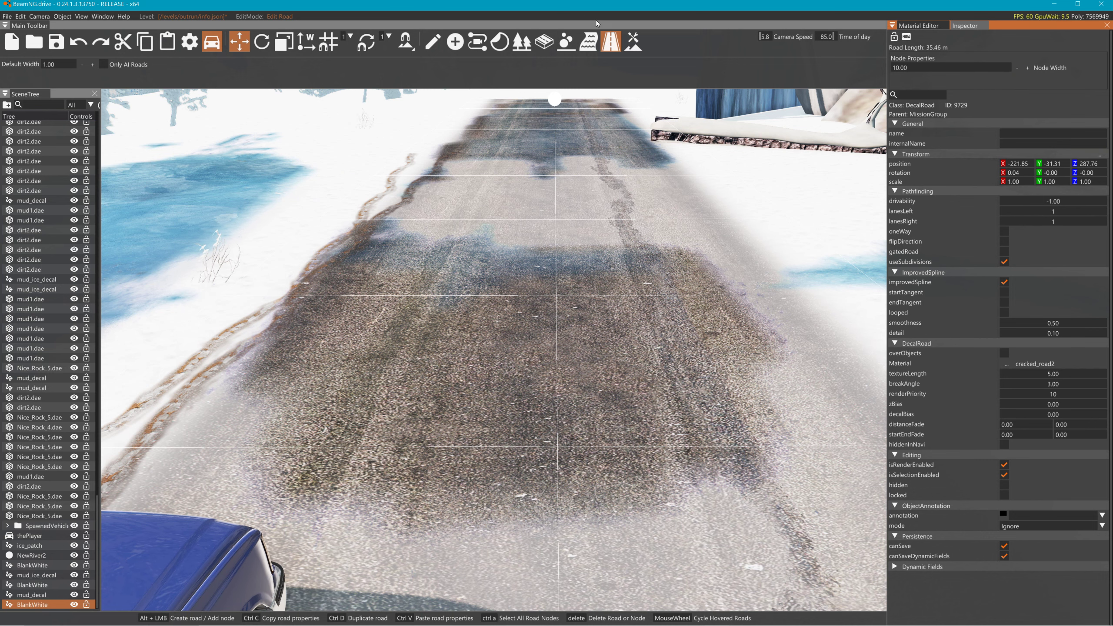
{"action": "left_click", "coordinate": [640, 43]}
{"action": "left_click", "coordinate": [298, 178]}
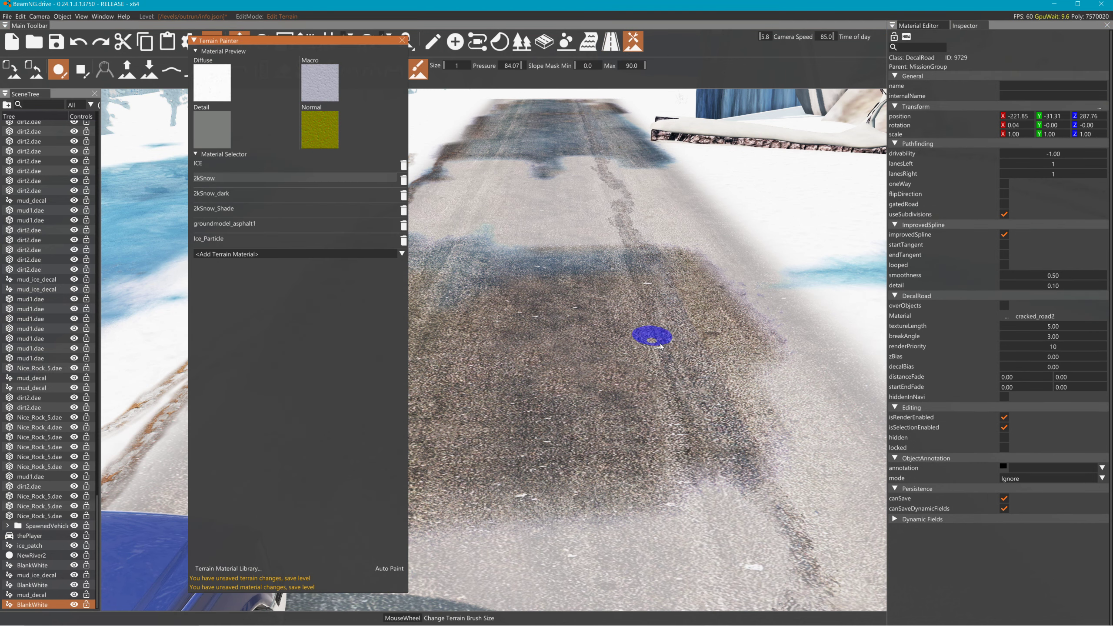
{"action": "left_click", "coordinate": [619, 328]}
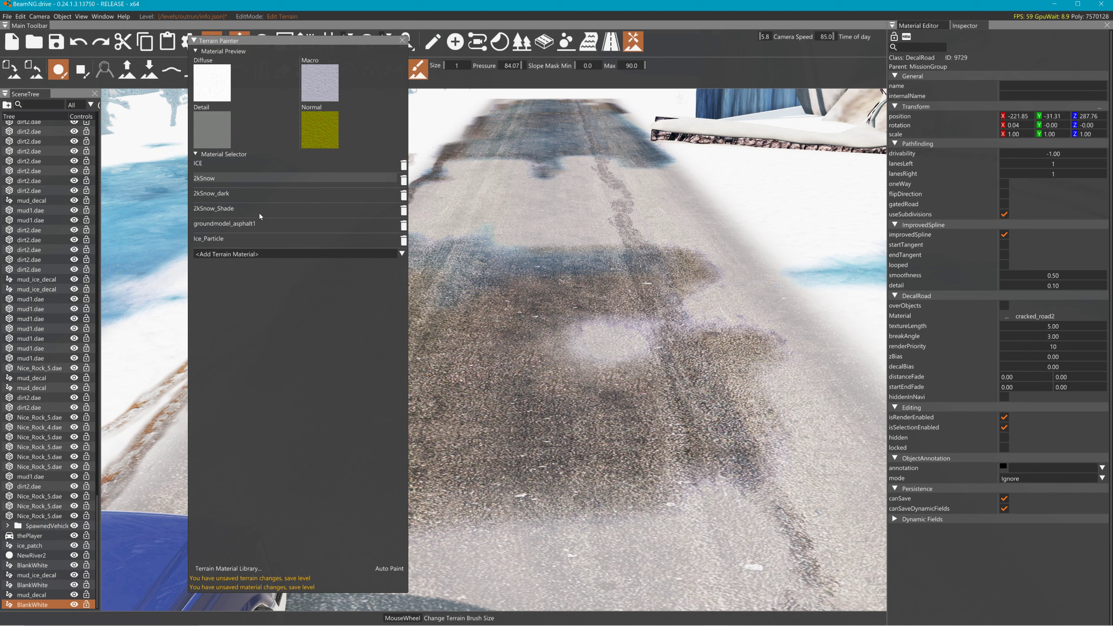
{"action": "left_click", "coordinate": [259, 193]}
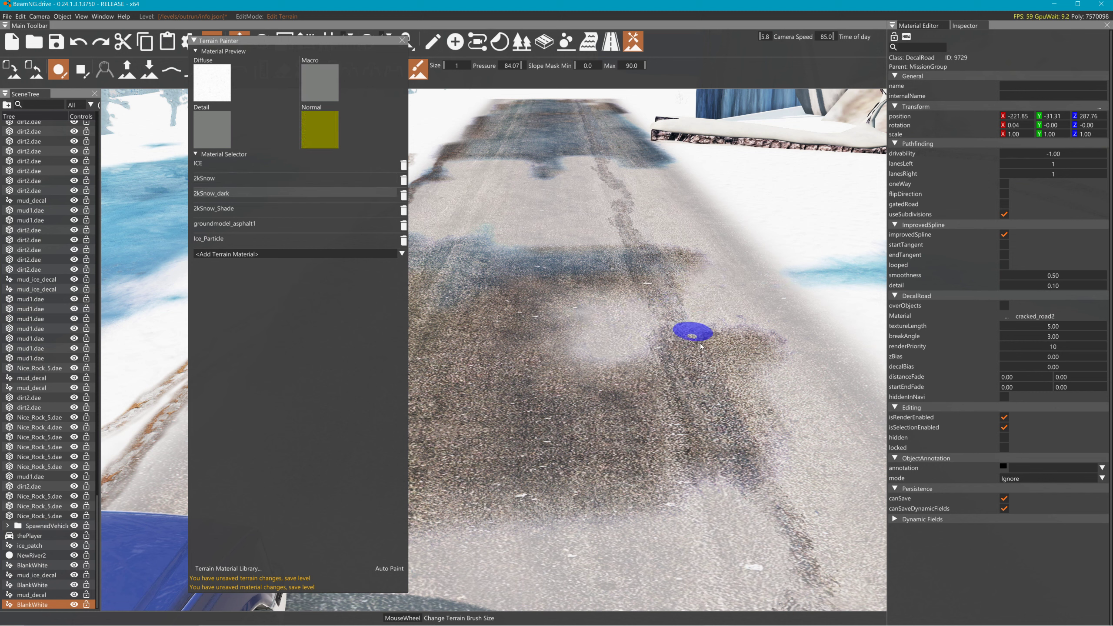
{"action": "left_click", "coordinate": [776, 347]}
{"action": "left_click", "coordinate": [258, 209]}
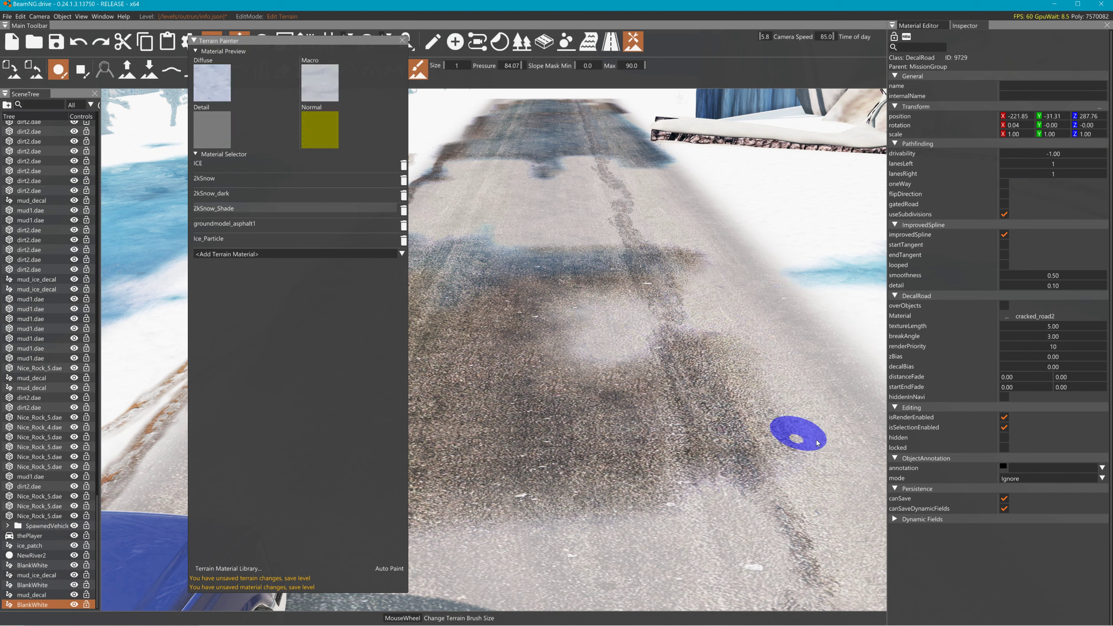
- Change the selected decal road's material to decal_road_2k, then set the terrain brush to size 5 with groundmodel_asphalt1
{"action": "left_click", "coordinate": [1008, 315]}
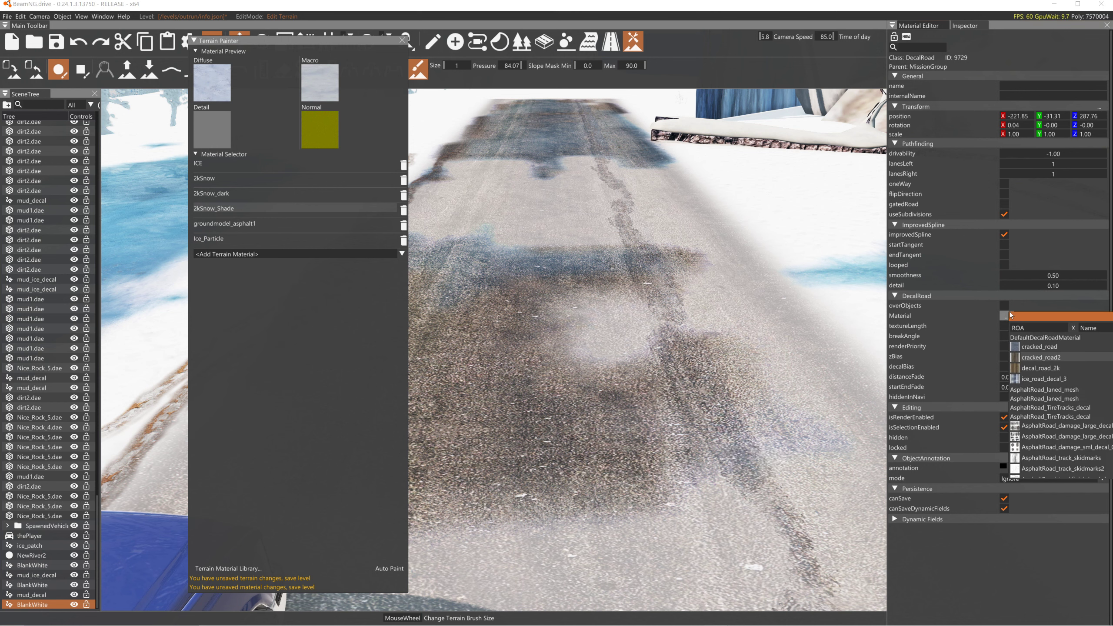
{"action": "left_click", "coordinate": [1055, 369]}
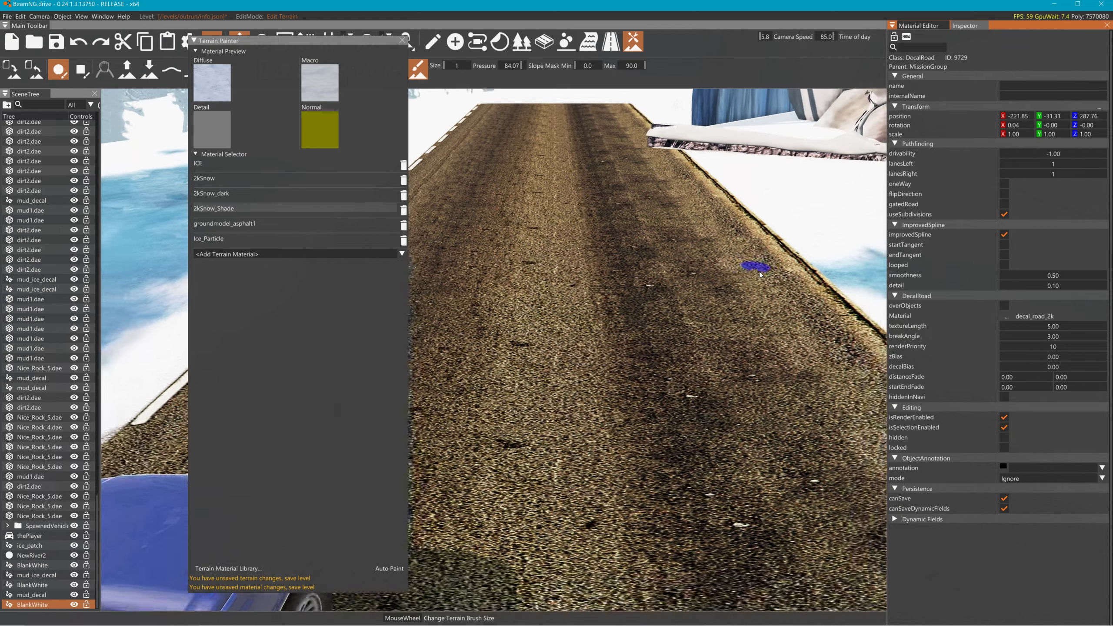
{"action": "key", "text": "s"}
{"action": "scroll", "coordinate": [683, 361], "scroll_direction": "up", "scroll_amount": 4}
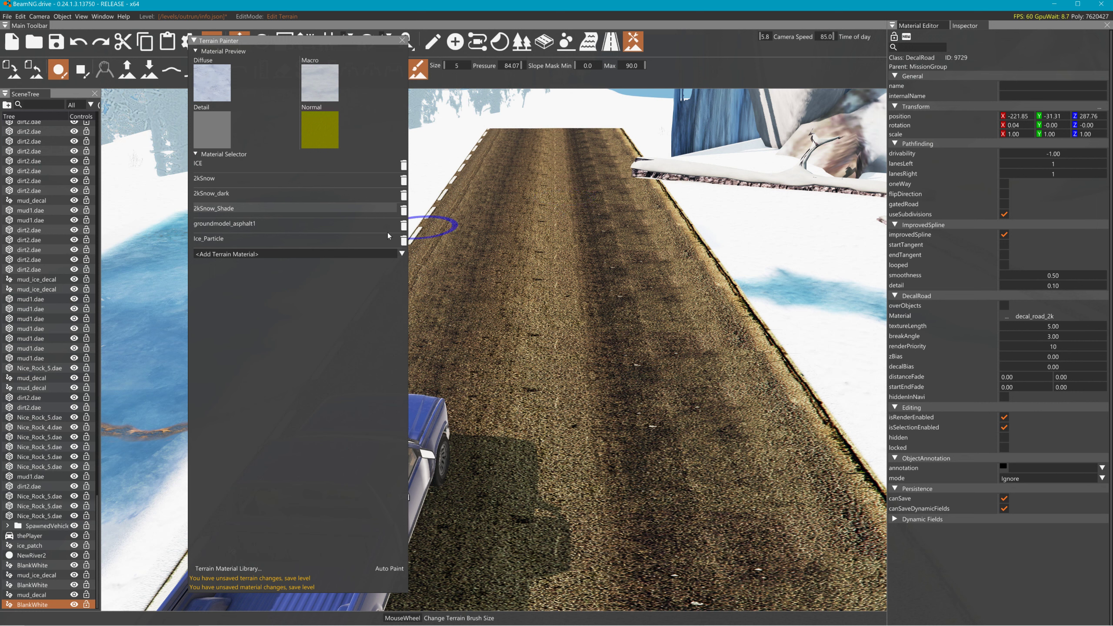
{"action": "left_click", "coordinate": [289, 223]}
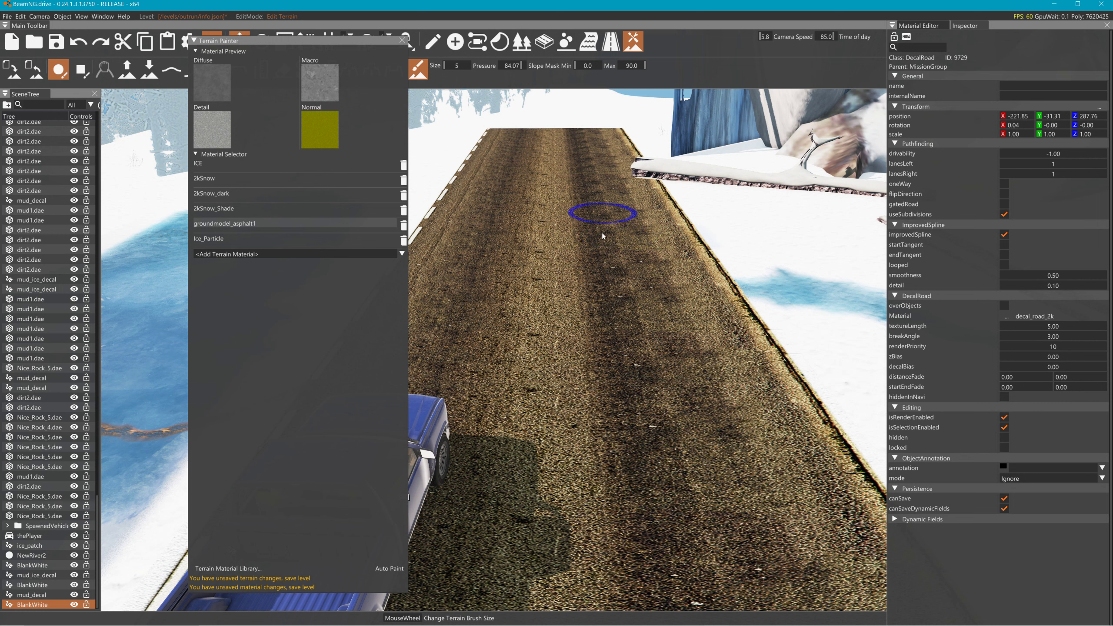
- Change the decal road's material to ice_road_decal_3 and inspect it along the road's length
{"action": "left_click", "coordinate": [1008, 317]}
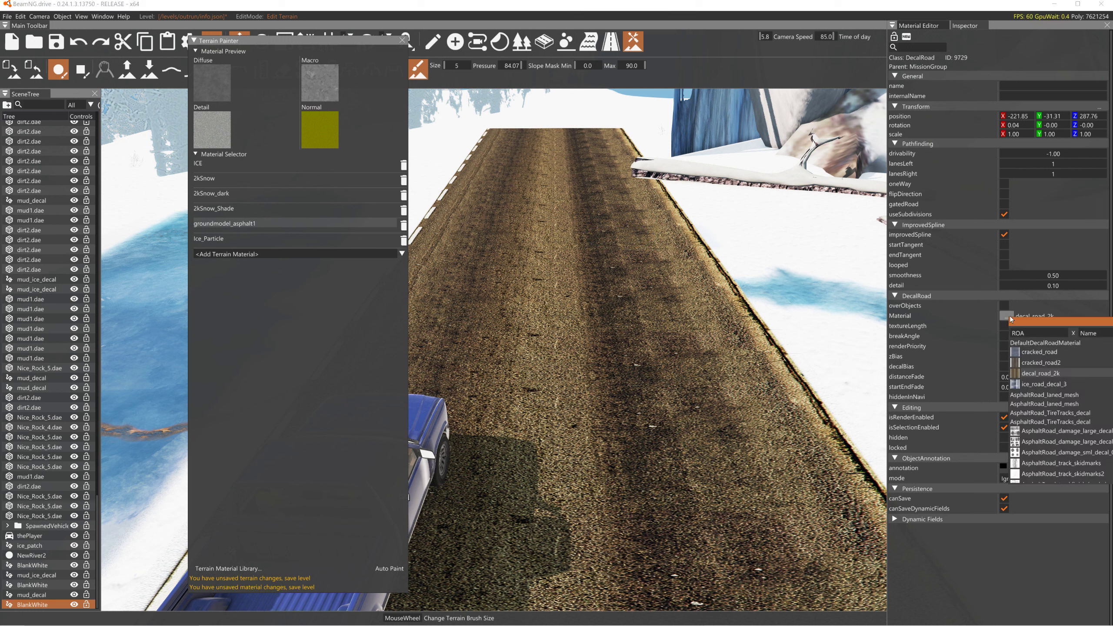
{"action": "left_click", "coordinate": [1046, 384]}
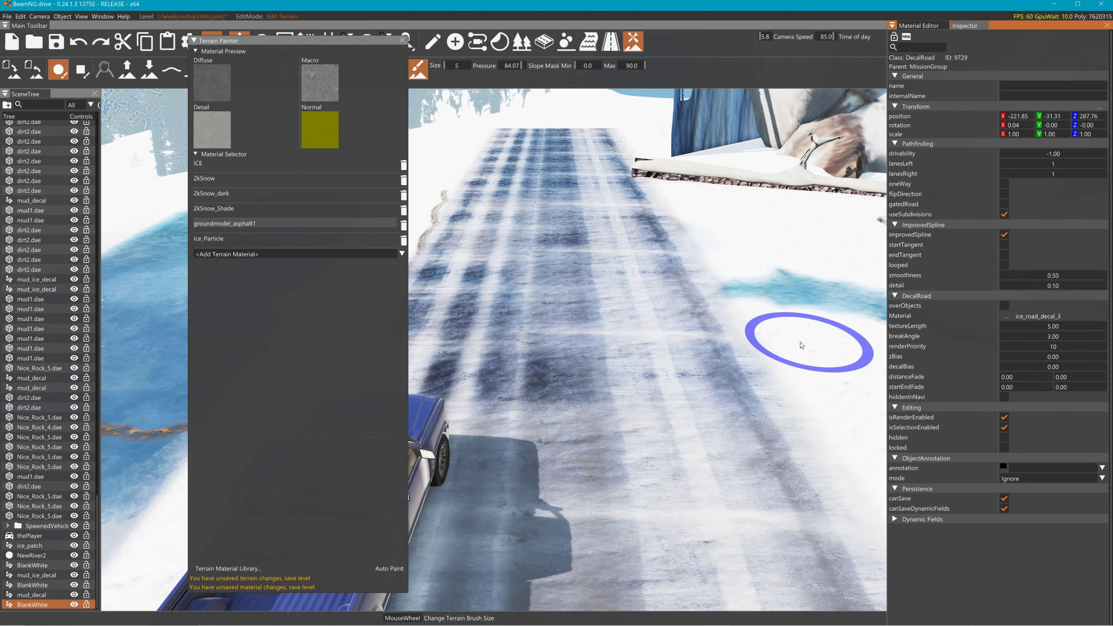
{"action": "key", "text": "s"}
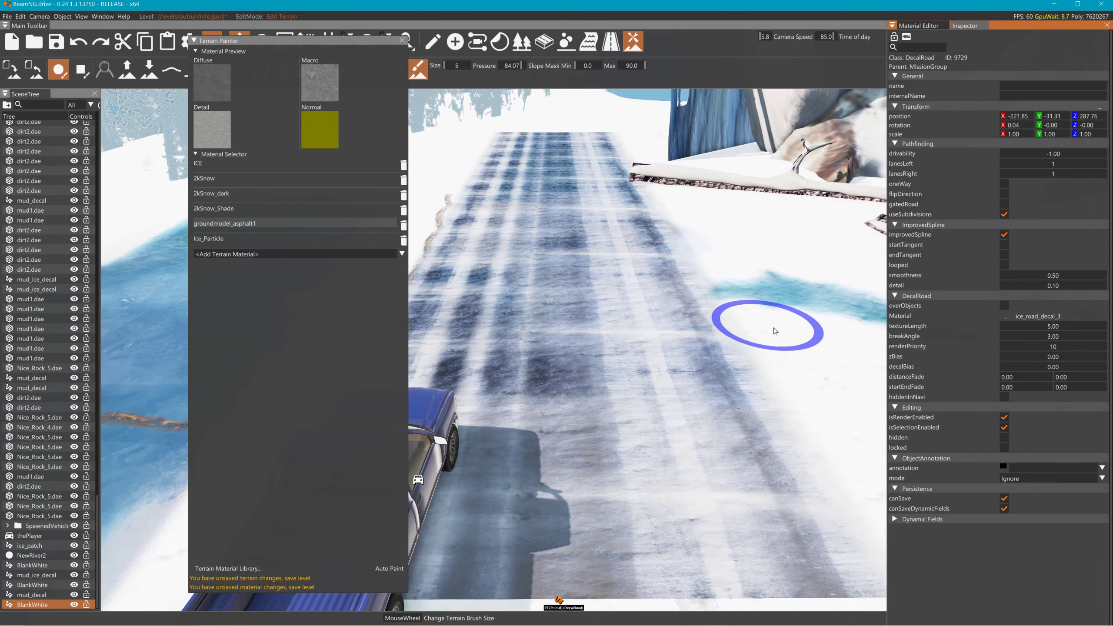
{"action": "key", "text": "s"}
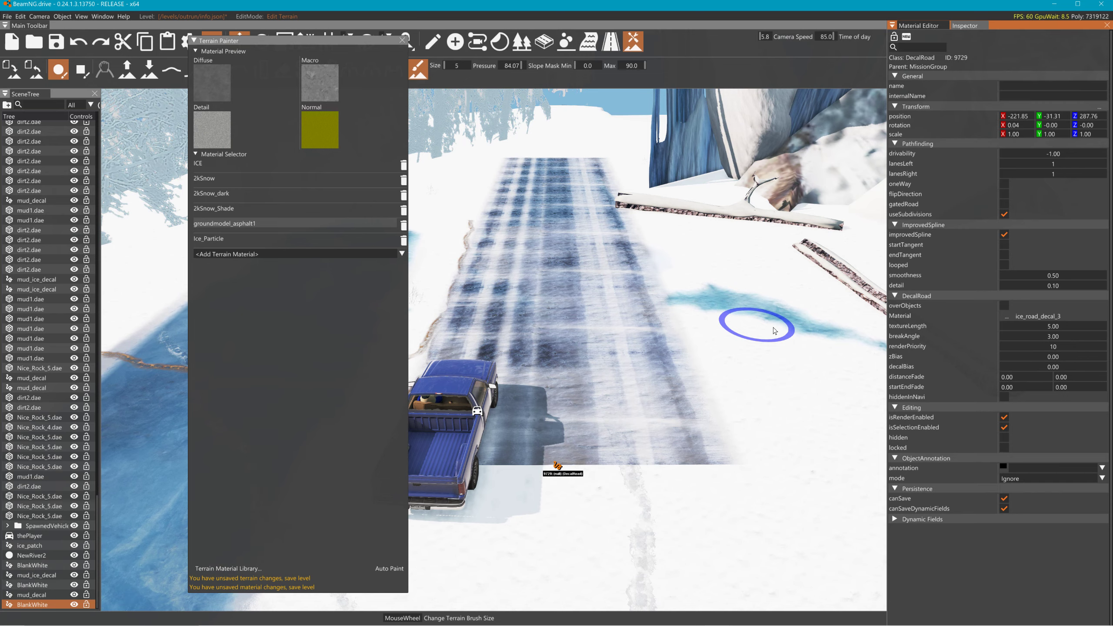
{"action": "key", "text": "w"}
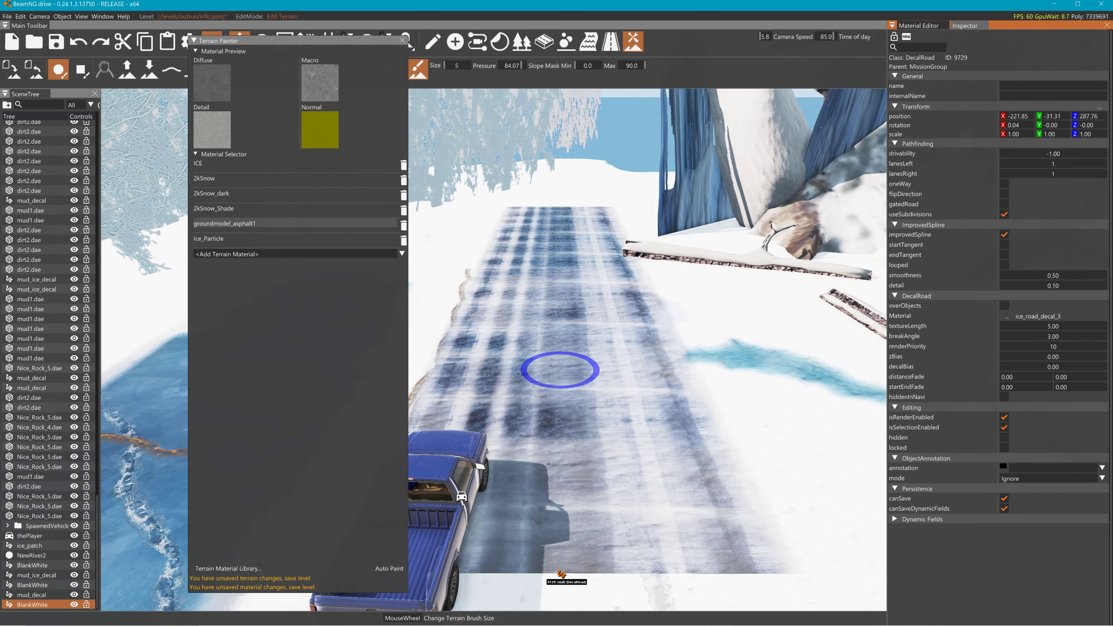
{"action": "key", "text": "w"}
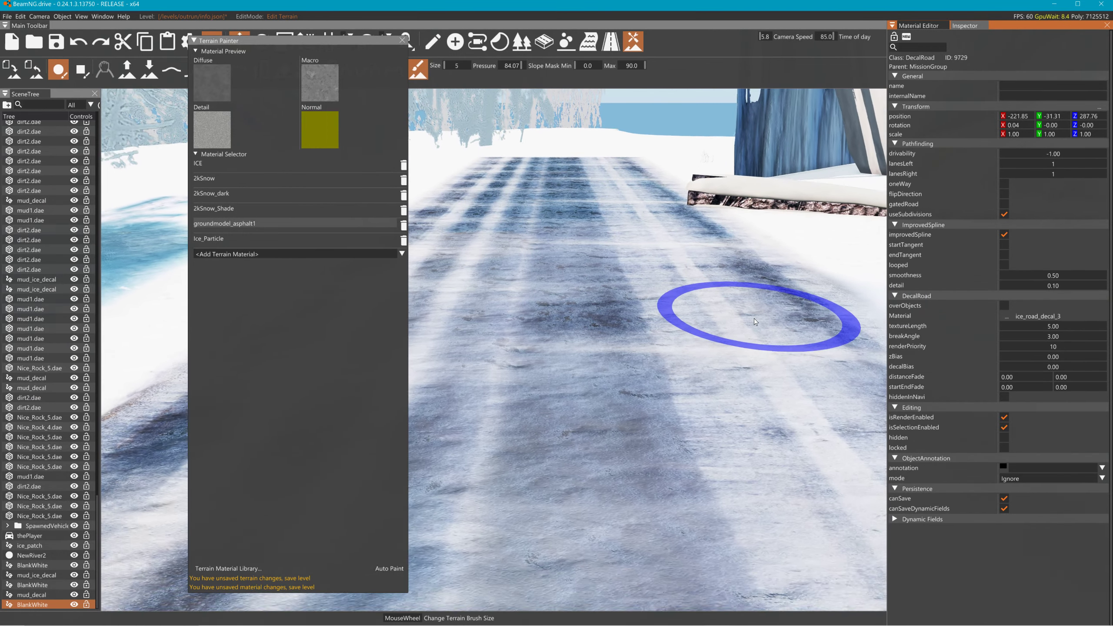
{"action": "key", "text": "w"}
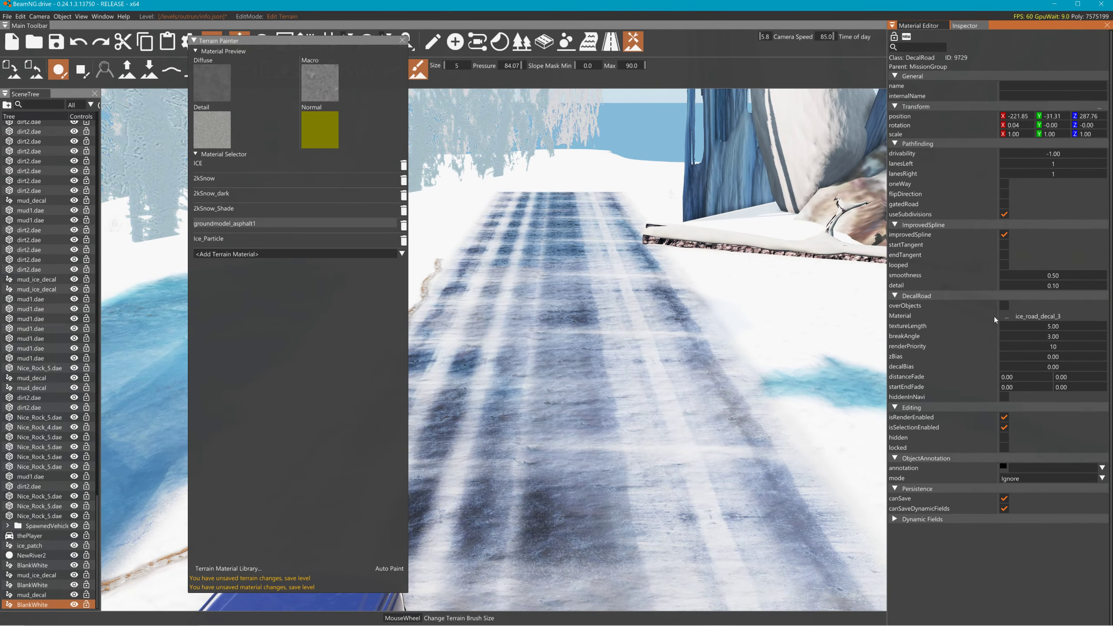
- Filter the road materials by ICE and assign ice_patch to the decal road
{"action": "left_click", "coordinate": [1007, 316]}
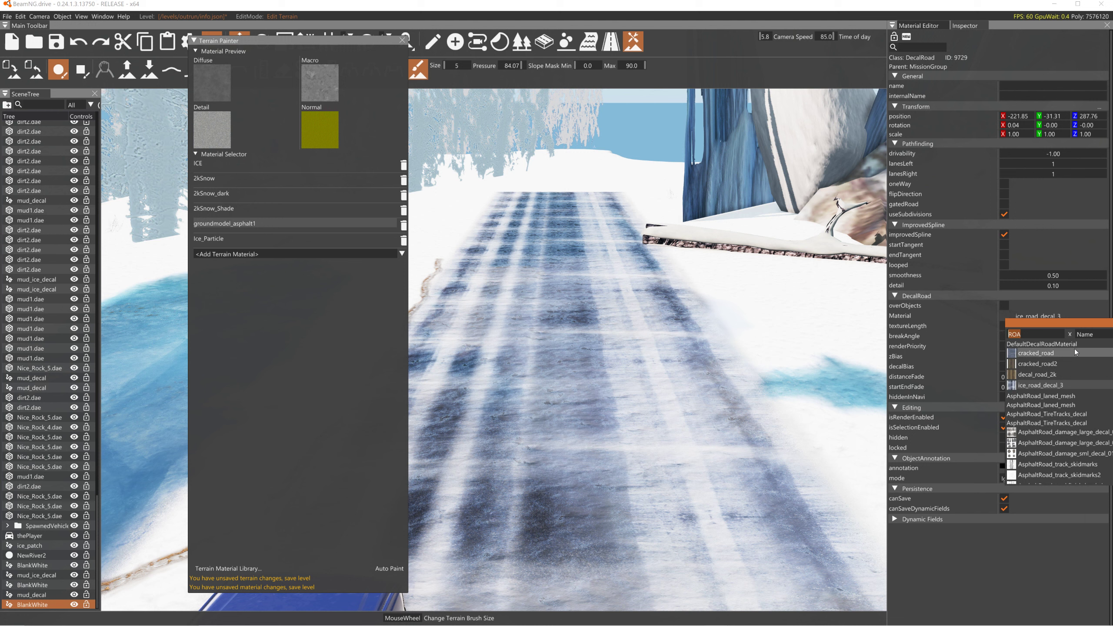
{"action": "key", "text": "BackSpace"}
{"action": "key", "text": "BackSpace"}
{"action": "key", "text": "BackSpace"}
{"action": "type", "text": "ICE"}
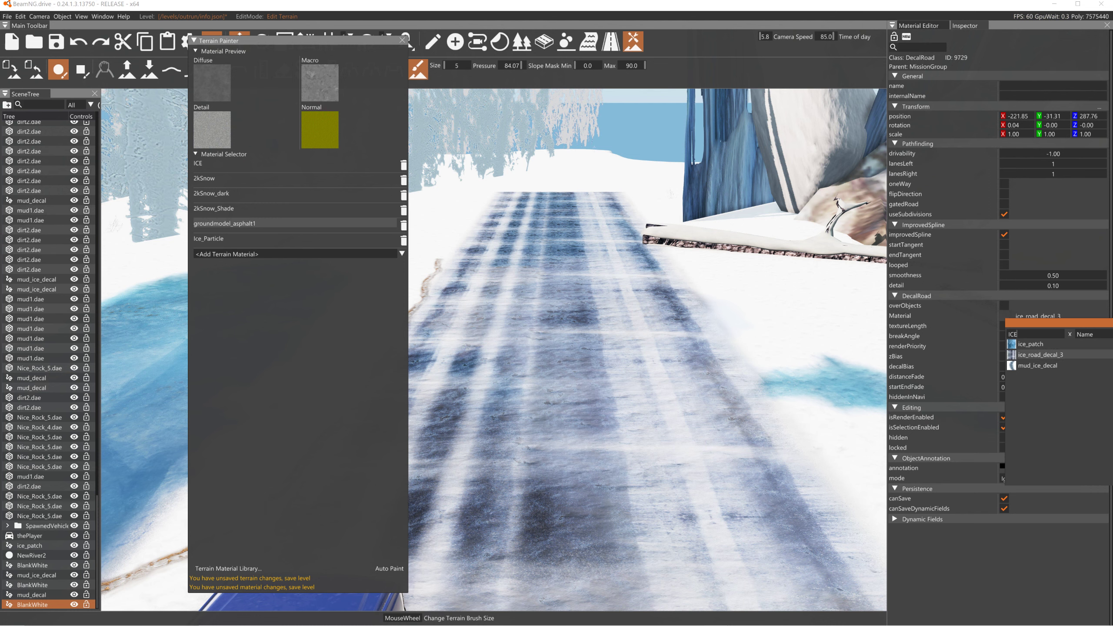
{"action": "left_click", "coordinate": [1033, 344]}
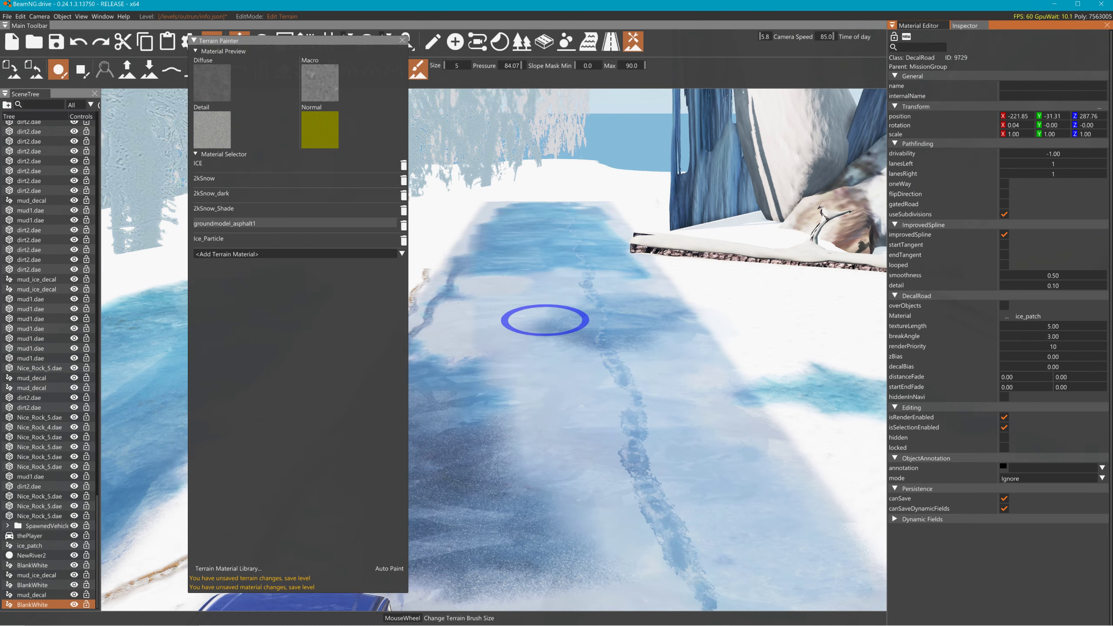
- Close the Terrain Painter and fly at a camera speed of about 20.8 to the empty snow plain beyond the curved road
{"action": "mouse_move", "coordinate": [505, 351]}
{"action": "right_mouse_down"}
{"action": "mouse_move", "coordinate": [754, 351]}
{"action": "mouse_move", "coordinate": [811, 303]}
{"action": "mouse_move", "coordinate": [855, 377]}
{"action": "right_mouse_up"}
{"action": "mouse_move", "coordinate": [854, 325]}
{"action": "right_mouse_down"}
{"action": "mouse_move", "coordinate": [871, 386]}
{"action": "mouse_move", "coordinate": [866, 363]}
{"action": "mouse_move", "coordinate": [783, 328]}
{"action": "mouse_move", "coordinate": [740, 175]}
{"action": "mouse_move", "coordinate": [658, 83]}
{"action": "mouse_move", "coordinate": [570, 94]}
{"action": "right_mouse_up"}
{"action": "key", "text": "d"}
{"action": "scroll", "coordinate": [771, 335], "scroll_direction": "up", "scroll_amount": 4}
{"action": "scroll", "coordinate": [771, 335], "scroll_direction": "up", "scroll_amount": 3}
{"action": "left_click", "coordinate": [402, 41]}
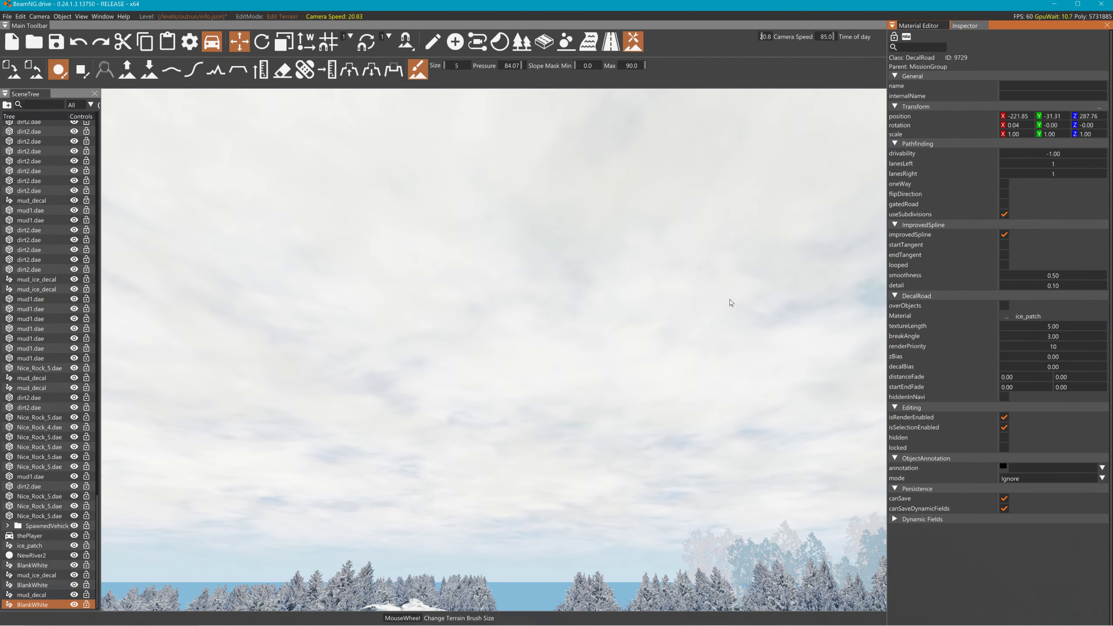
{"action": "mouse_move", "coordinate": [731, 304]}
{"action": "right_mouse_down"}
{"action": "mouse_move", "coordinate": [762, 522]}
{"action": "mouse_move", "coordinate": [813, 533]}
{"action": "mouse_move", "coordinate": [523, 577]}
{"action": "mouse_move", "coordinate": [350, 489]}
{"action": "mouse_move", "coordinate": [110, 598]}
{"action": "mouse_move", "coordinate": [145, 605]}
{"action": "mouse_move", "coordinate": [487, 543]}
{"action": "mouse_move", "coordinate": [499, 559]}
{"action": "mouse_move", "coordinate": [745, 570]}
{"action": "mouse_move", "coordinate": [574, 587]}
{"action": "mouse_move", "coordinate": [719, 603]}
{"action": "mouse_move", "coordinate": [645, 346]}
{"action": "mouse_move", "coordinate": [500, 316]}
{"action": "mouse_move", "coordinate": [408, 347]}
{"action": "right_mouse_up"}
{"action": "key", "text": "w"}
{"action": "key", "text": "w"}
{"action": "key", "text": "w"}
{"action": "key", "text": "w"}
{"action": "key", "text": "w"}
{"action": "key", "text": "w"}
{"action": "key", "text": "w"}
{"action": "key", "text": "s"}
{"action": "right_click_drag", "start_coordinate": [882, 281], "coordinate": [862, 303]}
{"action": "key", "text": "d"}
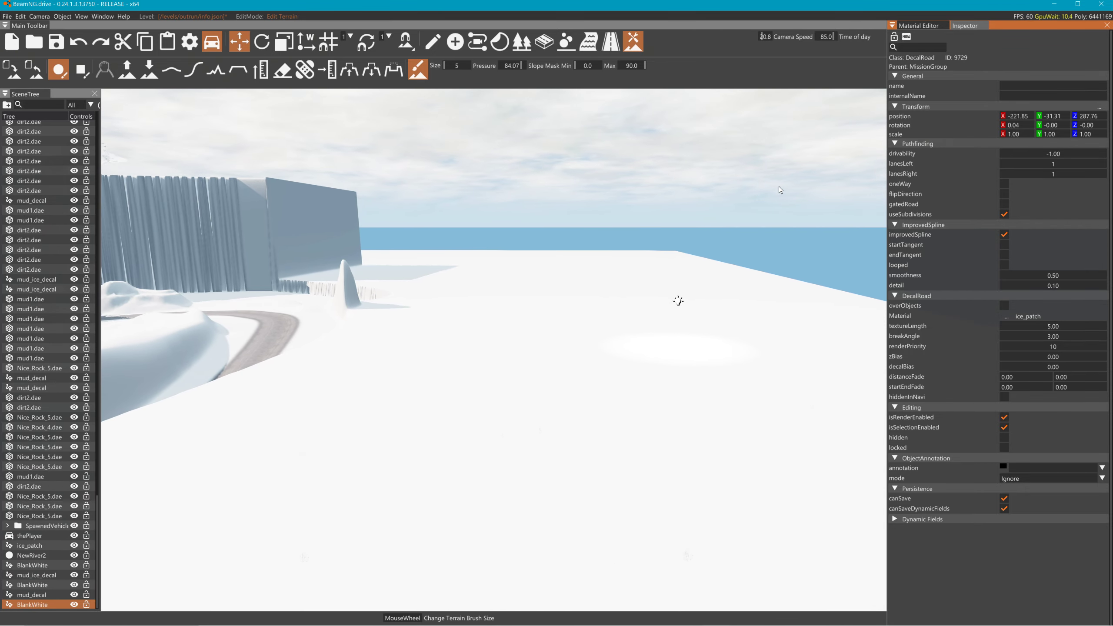
- Create a decal road about 259 m long across the empty snow plain and set the width of all its nodes to 100
{"action": "left_click", "coordinate": [611, 42]}
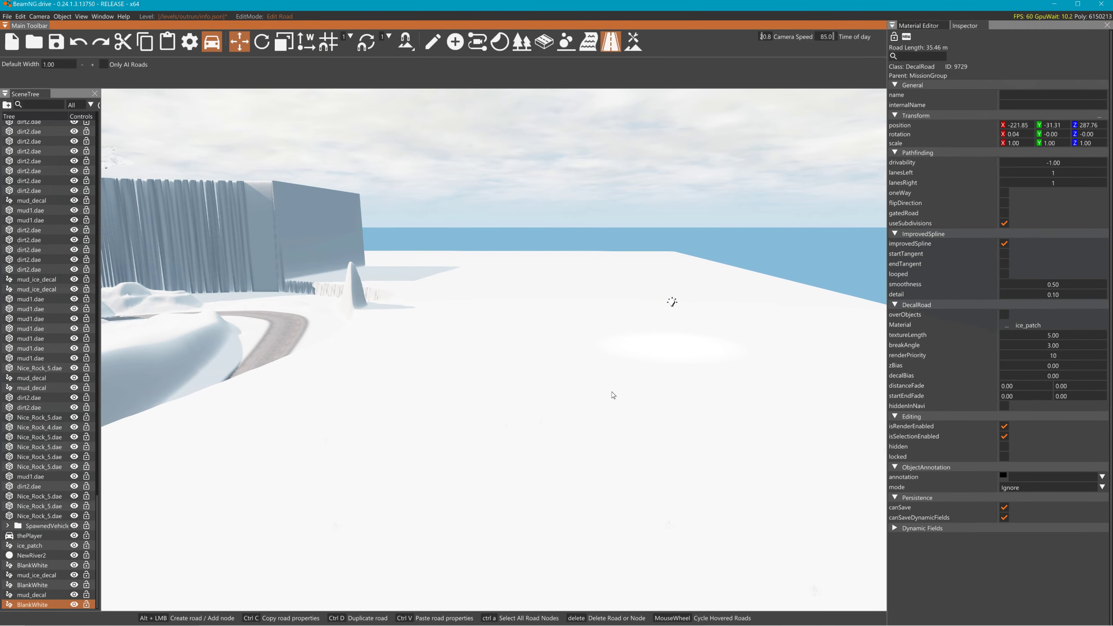
{"action": "left_click", "coordinate": [556, 507], "text": "alt"}
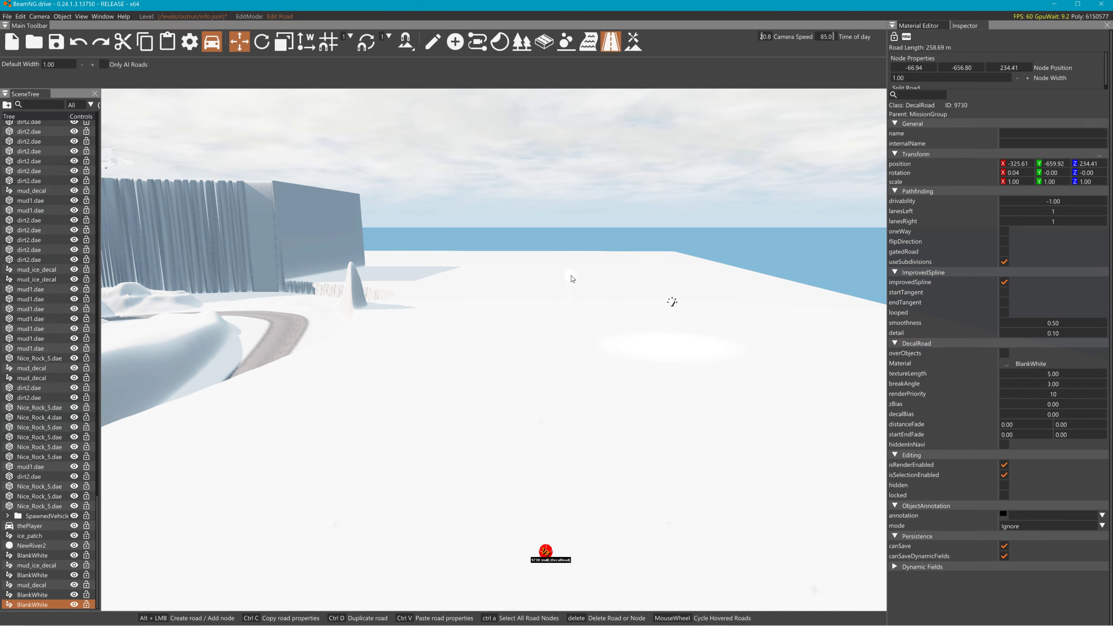
{"action": "key", "text": "ctrl+a"}
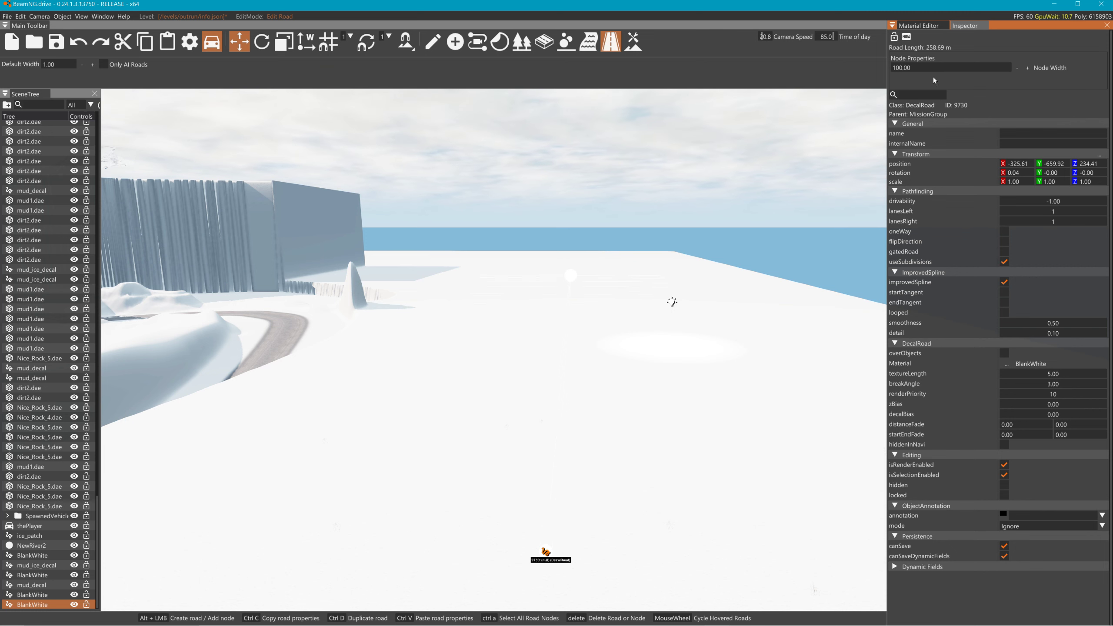
- Assign the ice_patch material to the new decal road and set its textureLength to 100
{"action": "left_click", "coordinate": [1007, 364]}
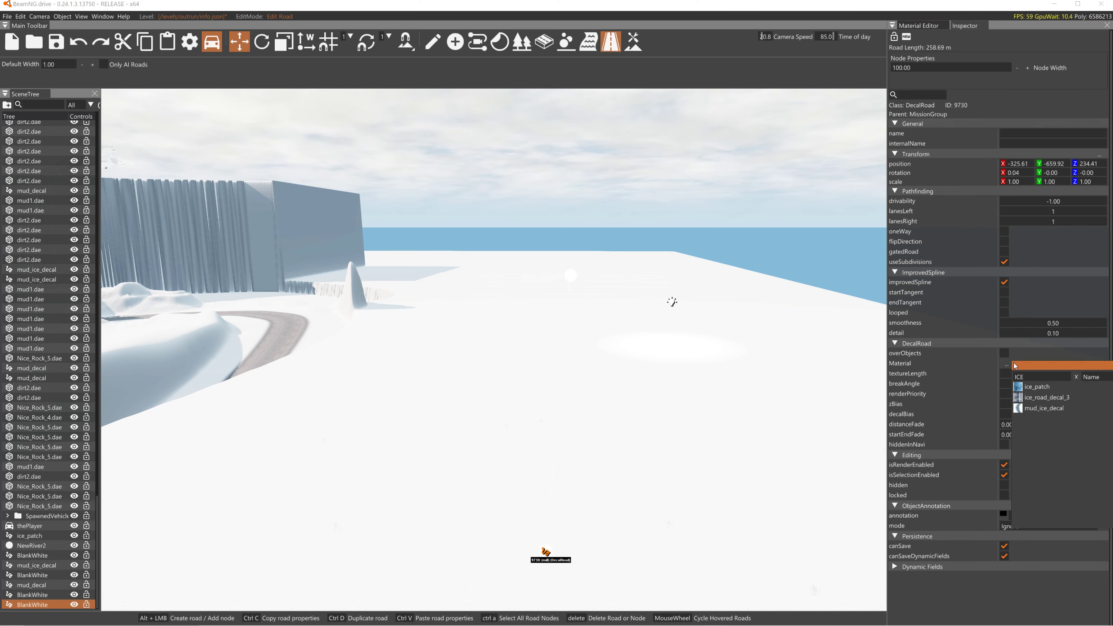
{"action": "left_click", "coordinate": [1033, 384]}
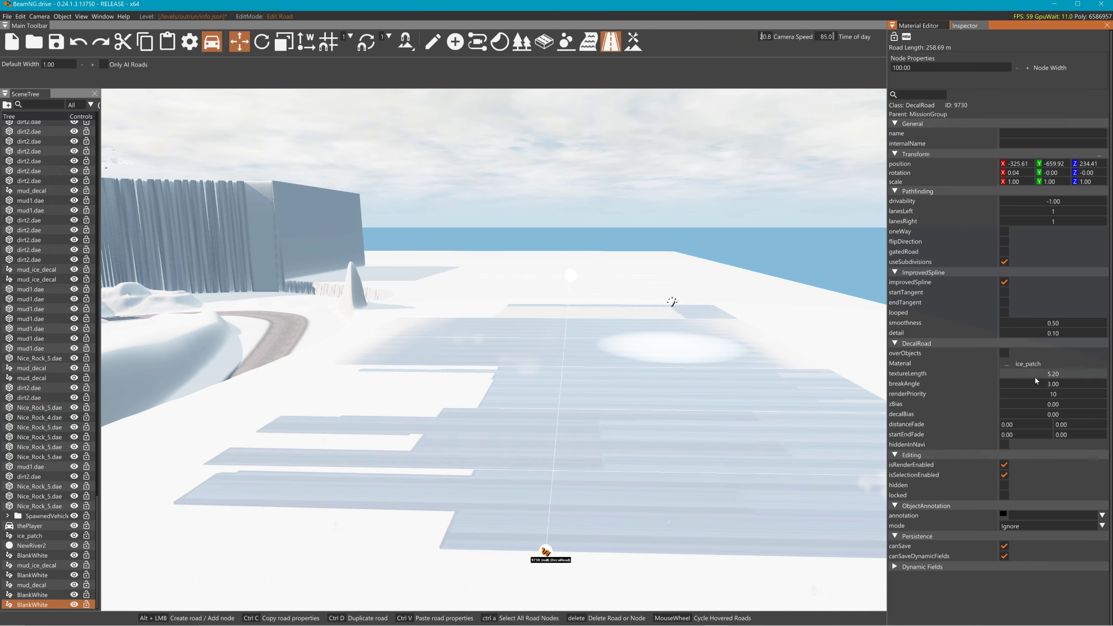
{"action": "left_click_drag", "start_coordinate": [1035, 377], "coordinate": [1039, 372]}
{"action": "double_click", "coordinate": [1040, 373]}
{"action": "type", "text": "100"}
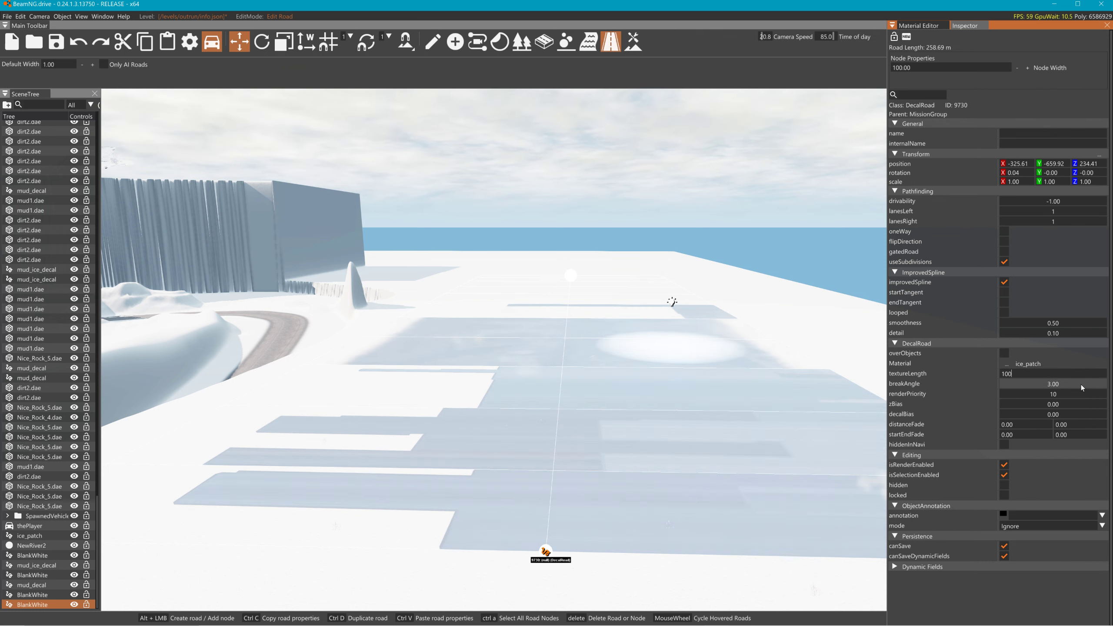
{"action": "key", "text": "Return"}
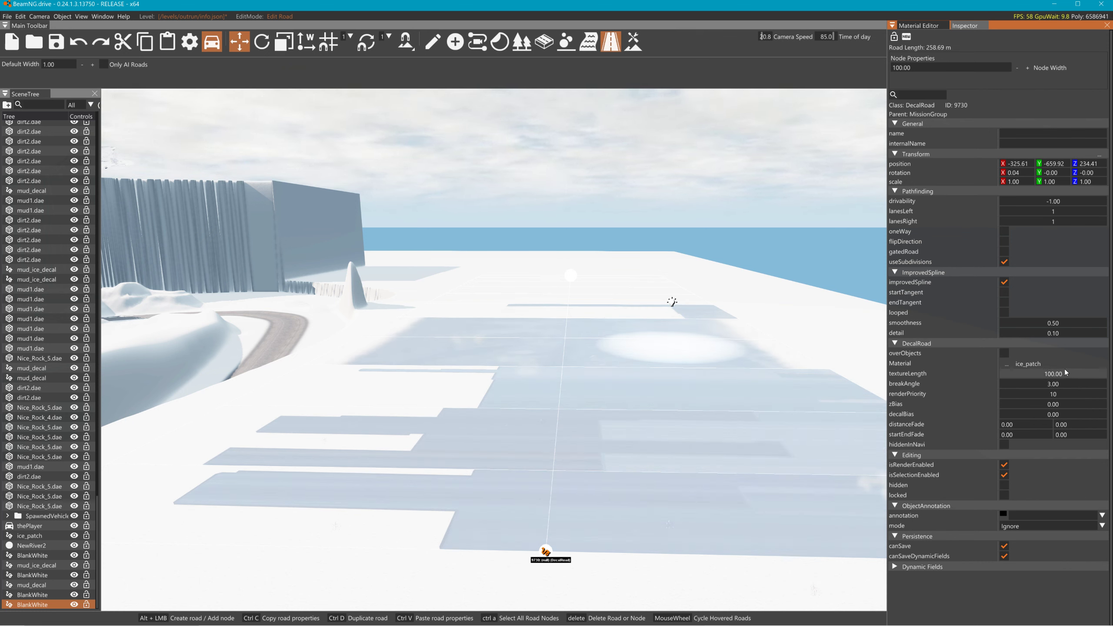
- Move the near and far end nodes of the ice_patch road outward to lengthen it to about 484 m
{"action": "left_click", "coordinate": [543, 570]}
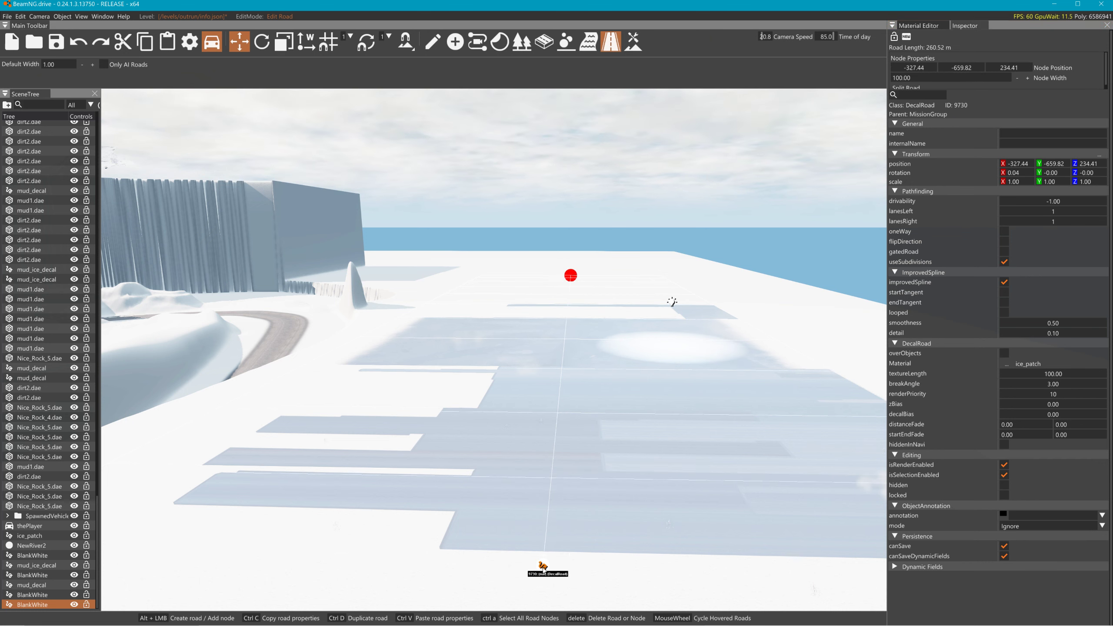
{"action": "left_click_drag", "start_coordinate": [571, 275], "coordinate": [573, 256]}
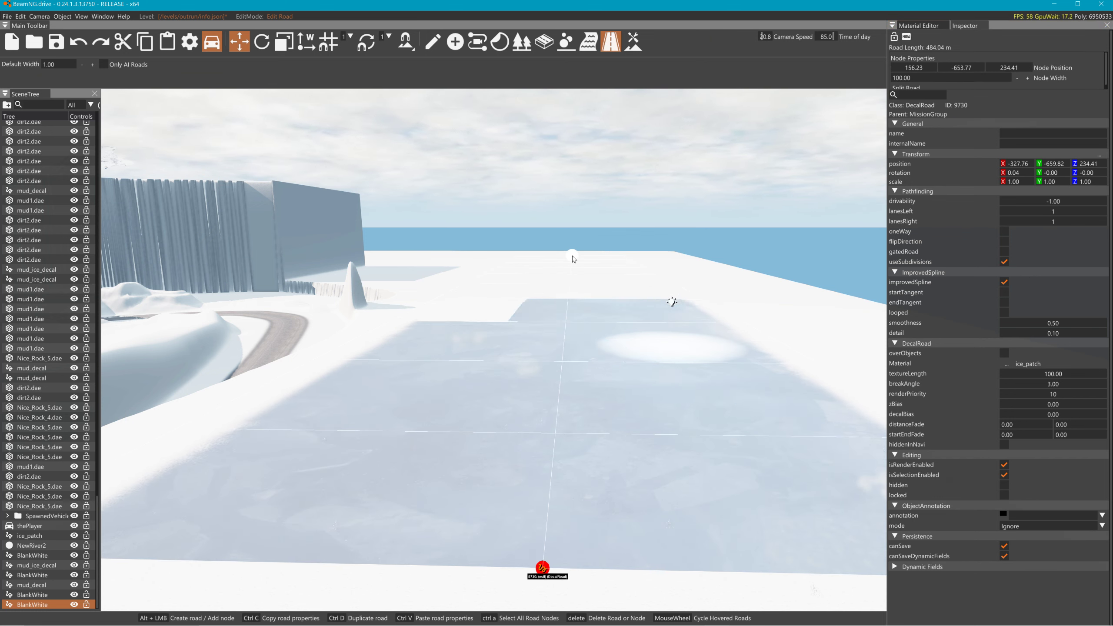